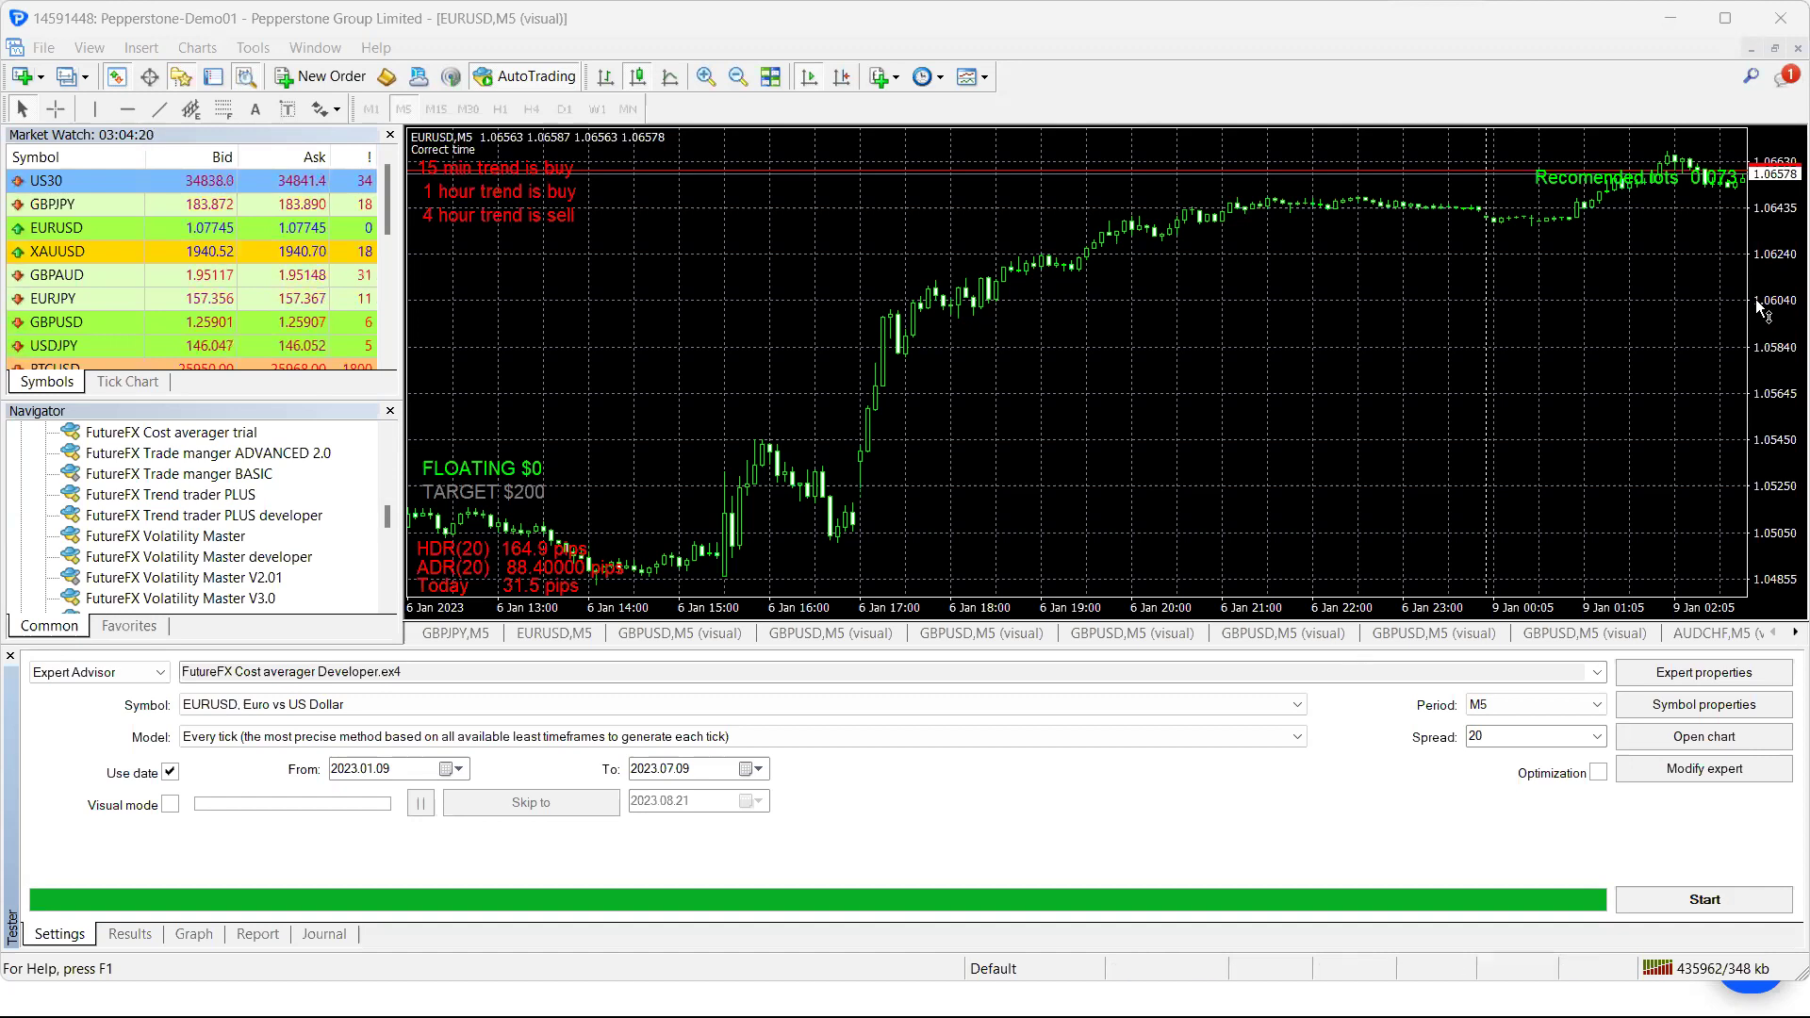
- Check the expert's input parameters, run the EURUSD M5 backtest of FutureFX Cost averager Developer, and show its balance graph
left_click(1698, 672)
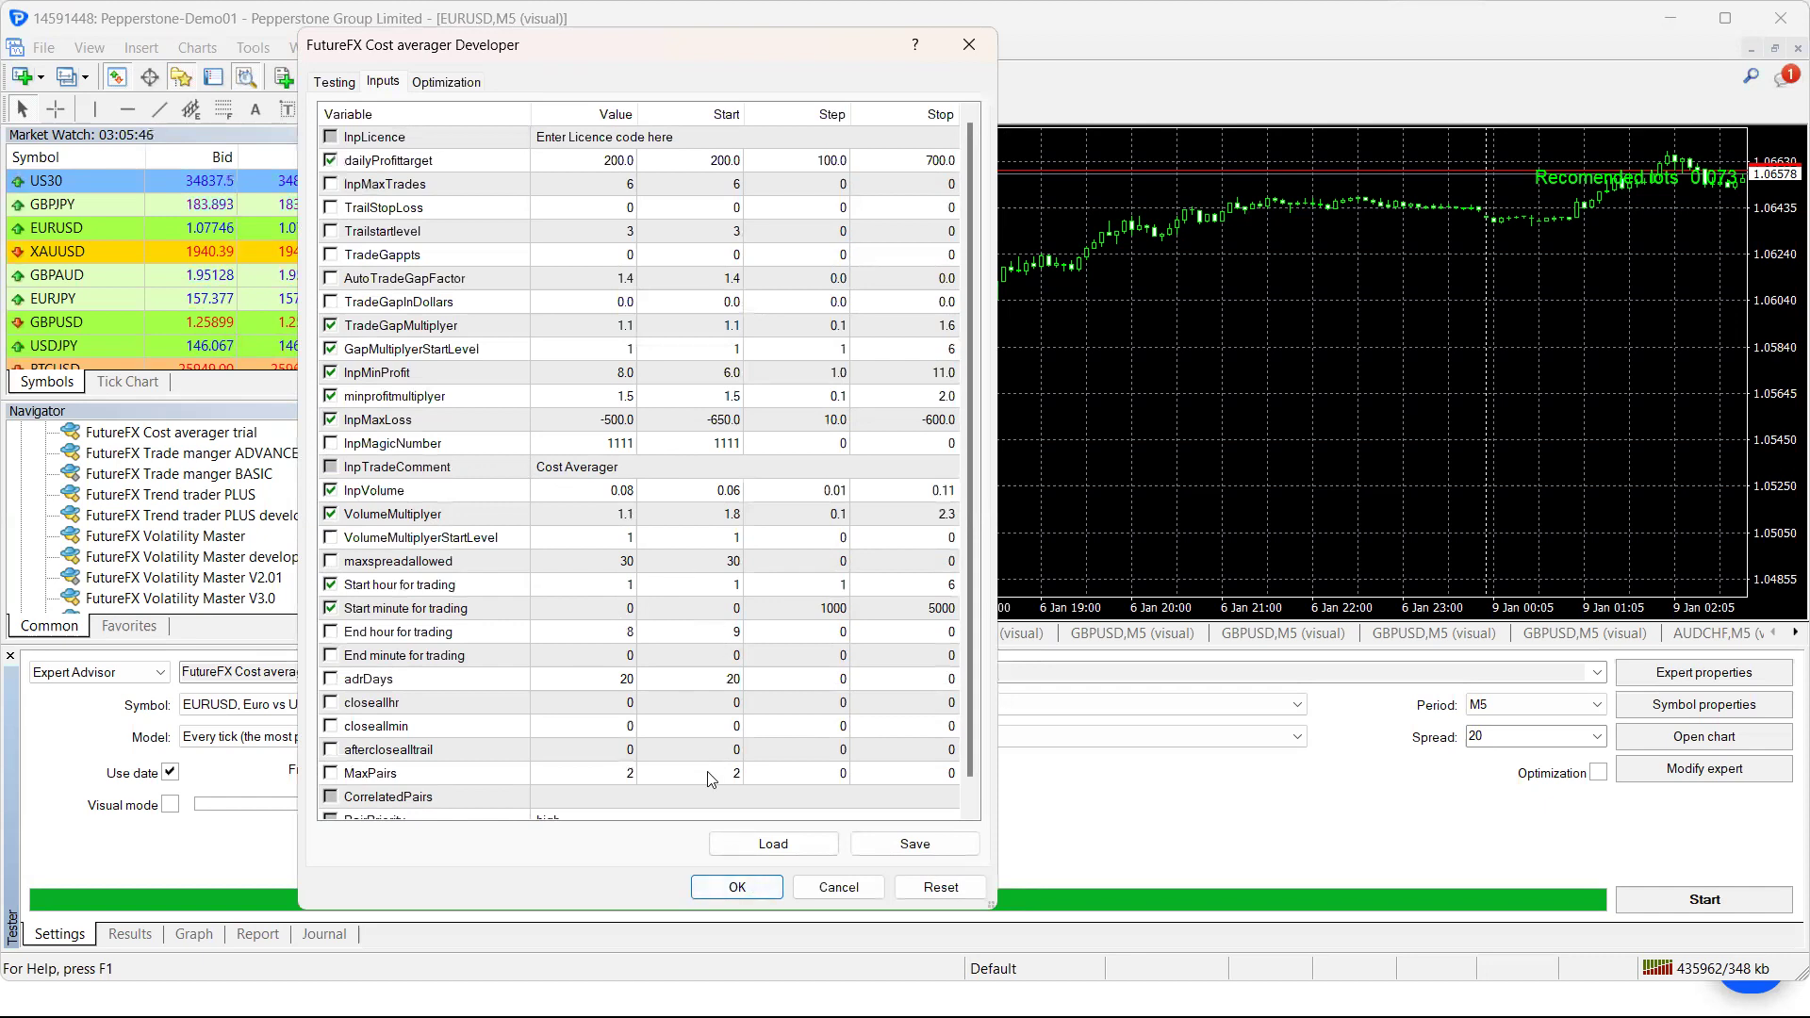
left_click(738, 888)
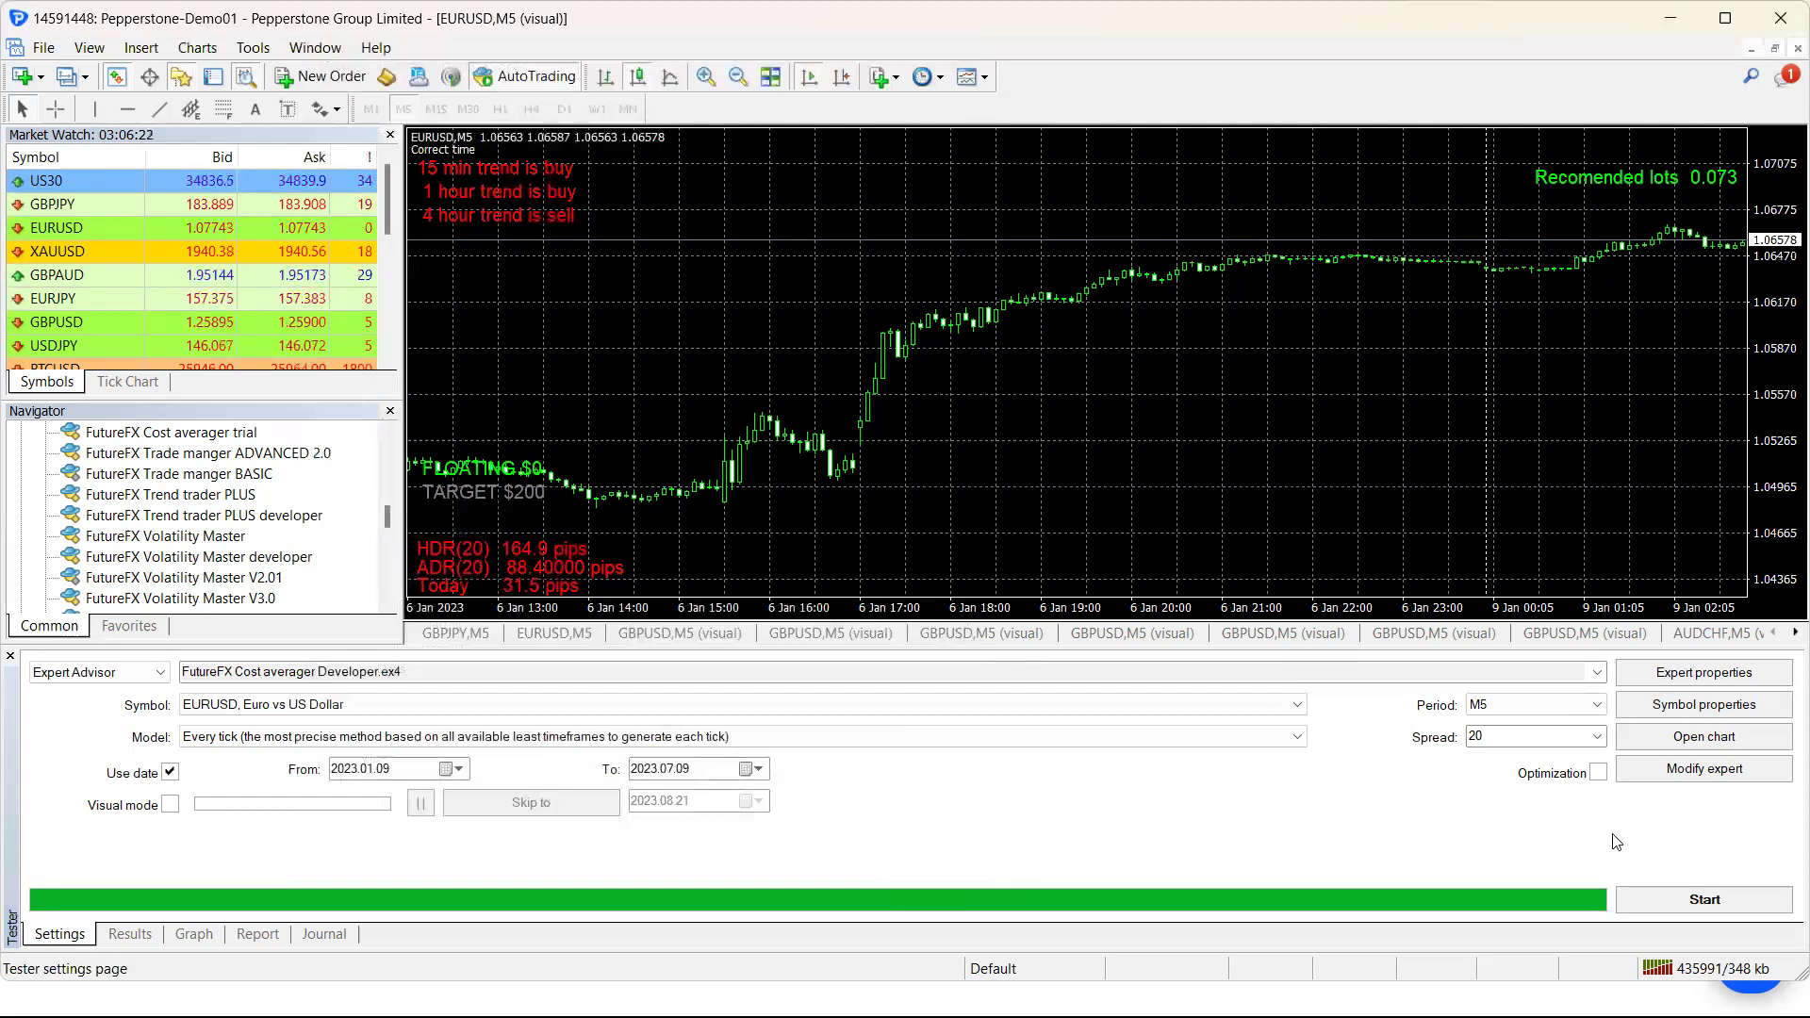
left_click(1658, 898)
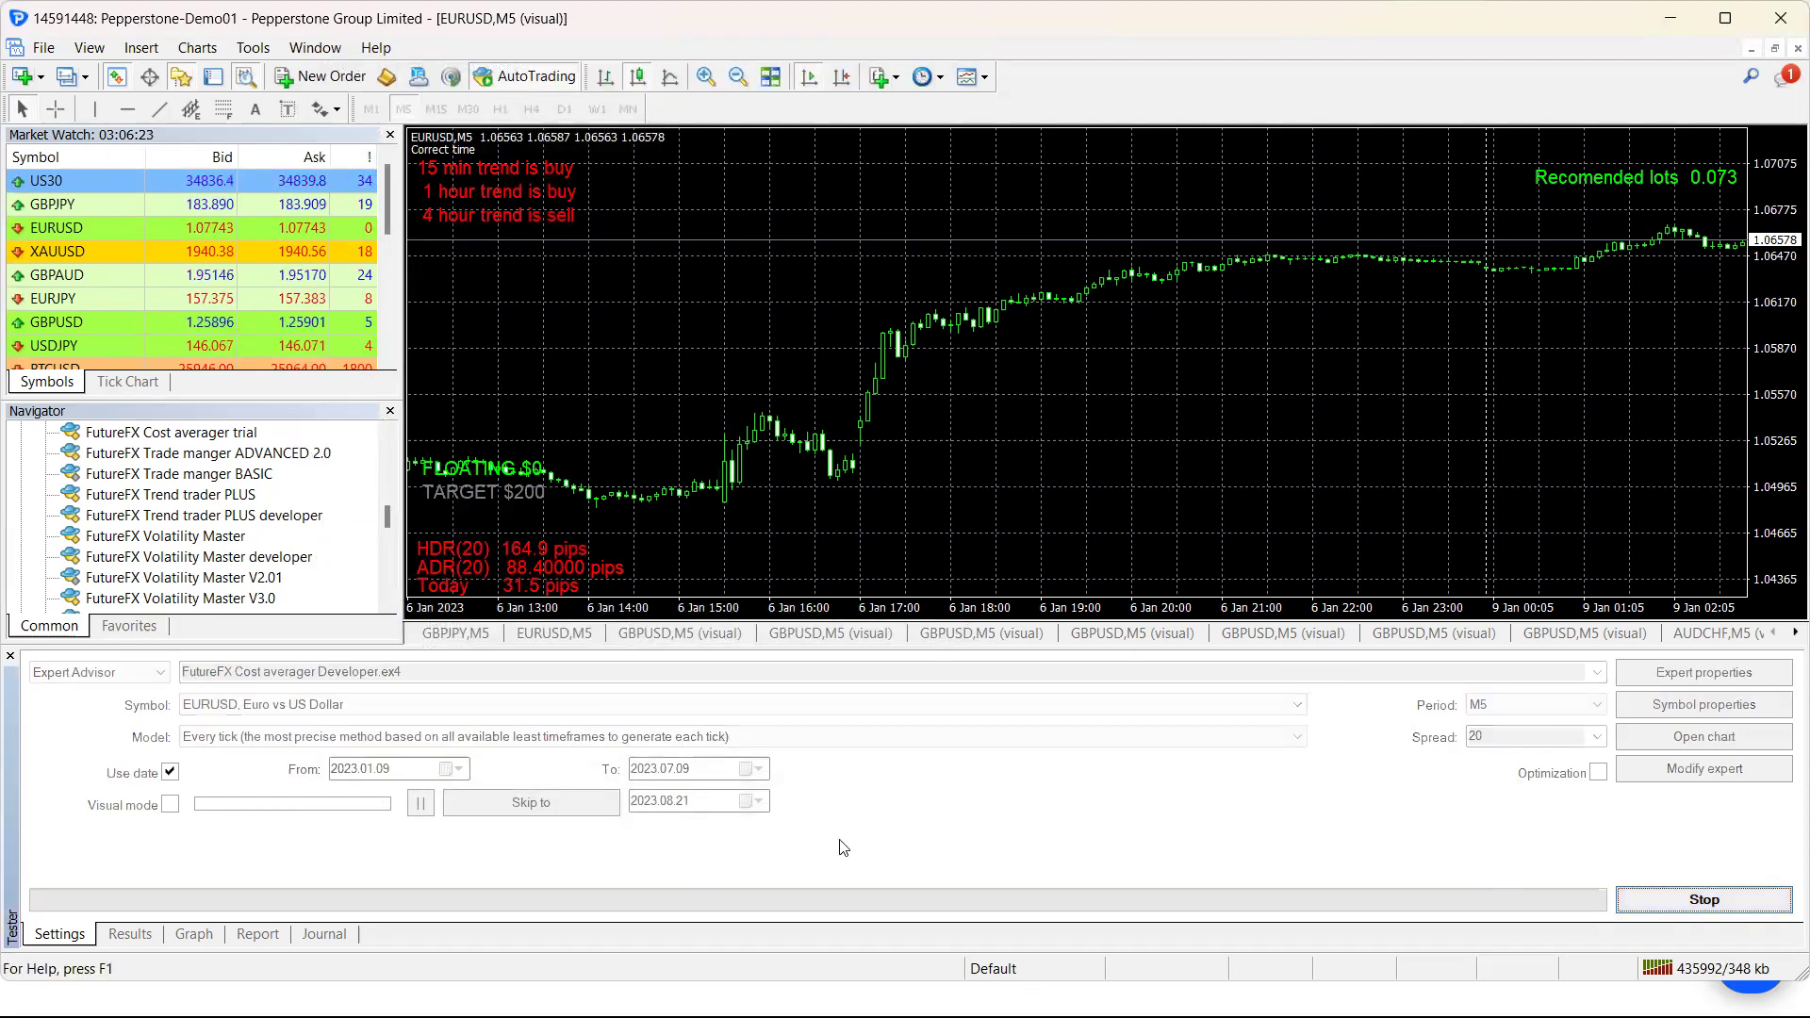
left_click(198, 936)
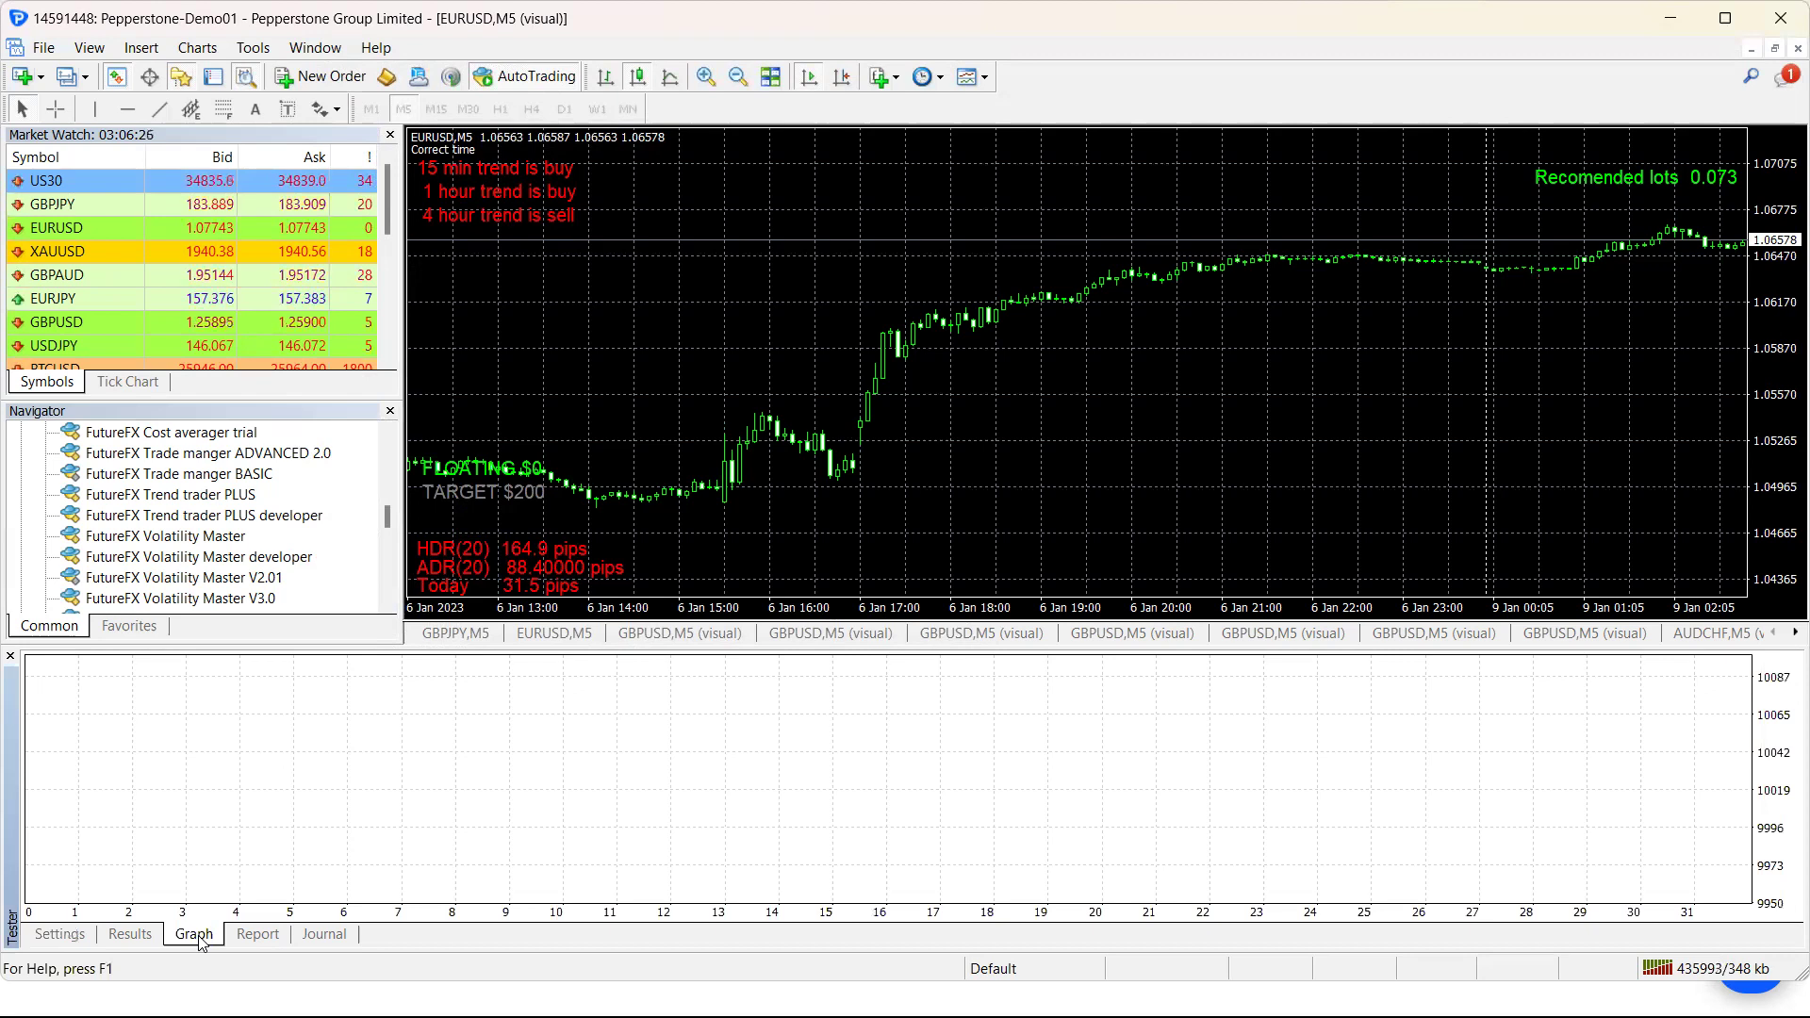
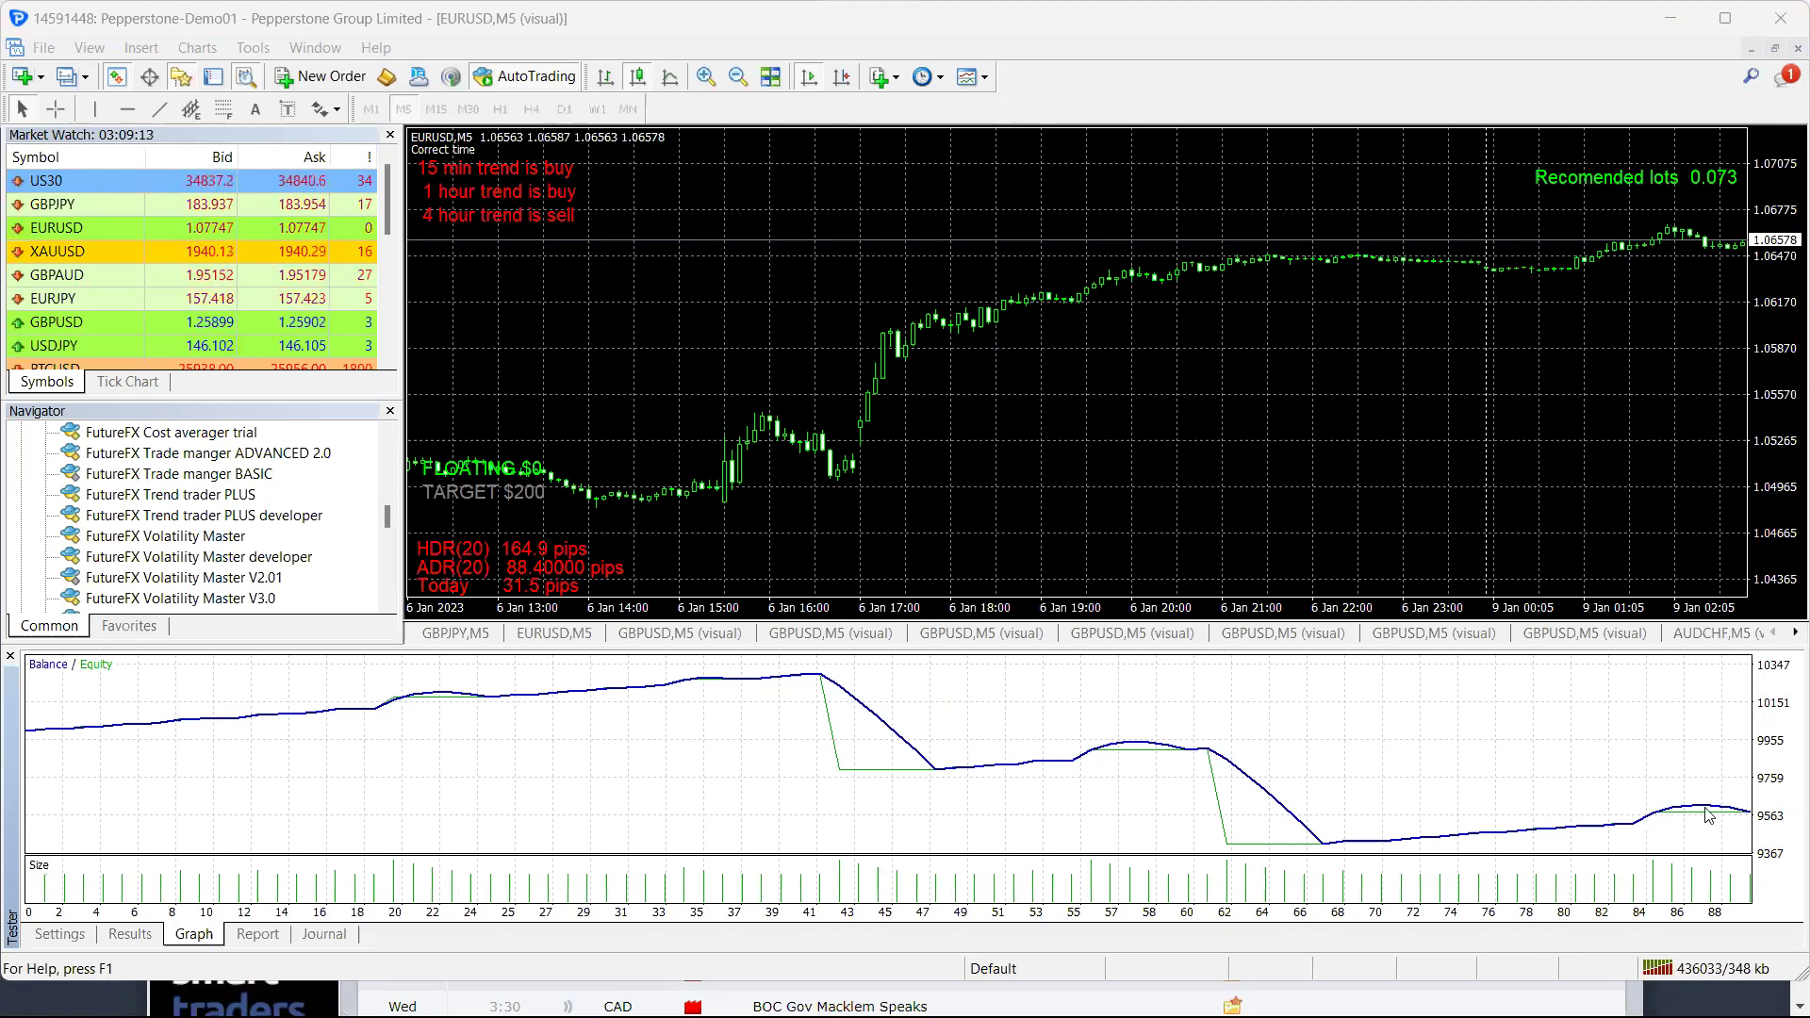
- Examine the balance and equity curves of the backtest, focusing on the start and end points of the two steep drops
mouse_move(1732, 812)
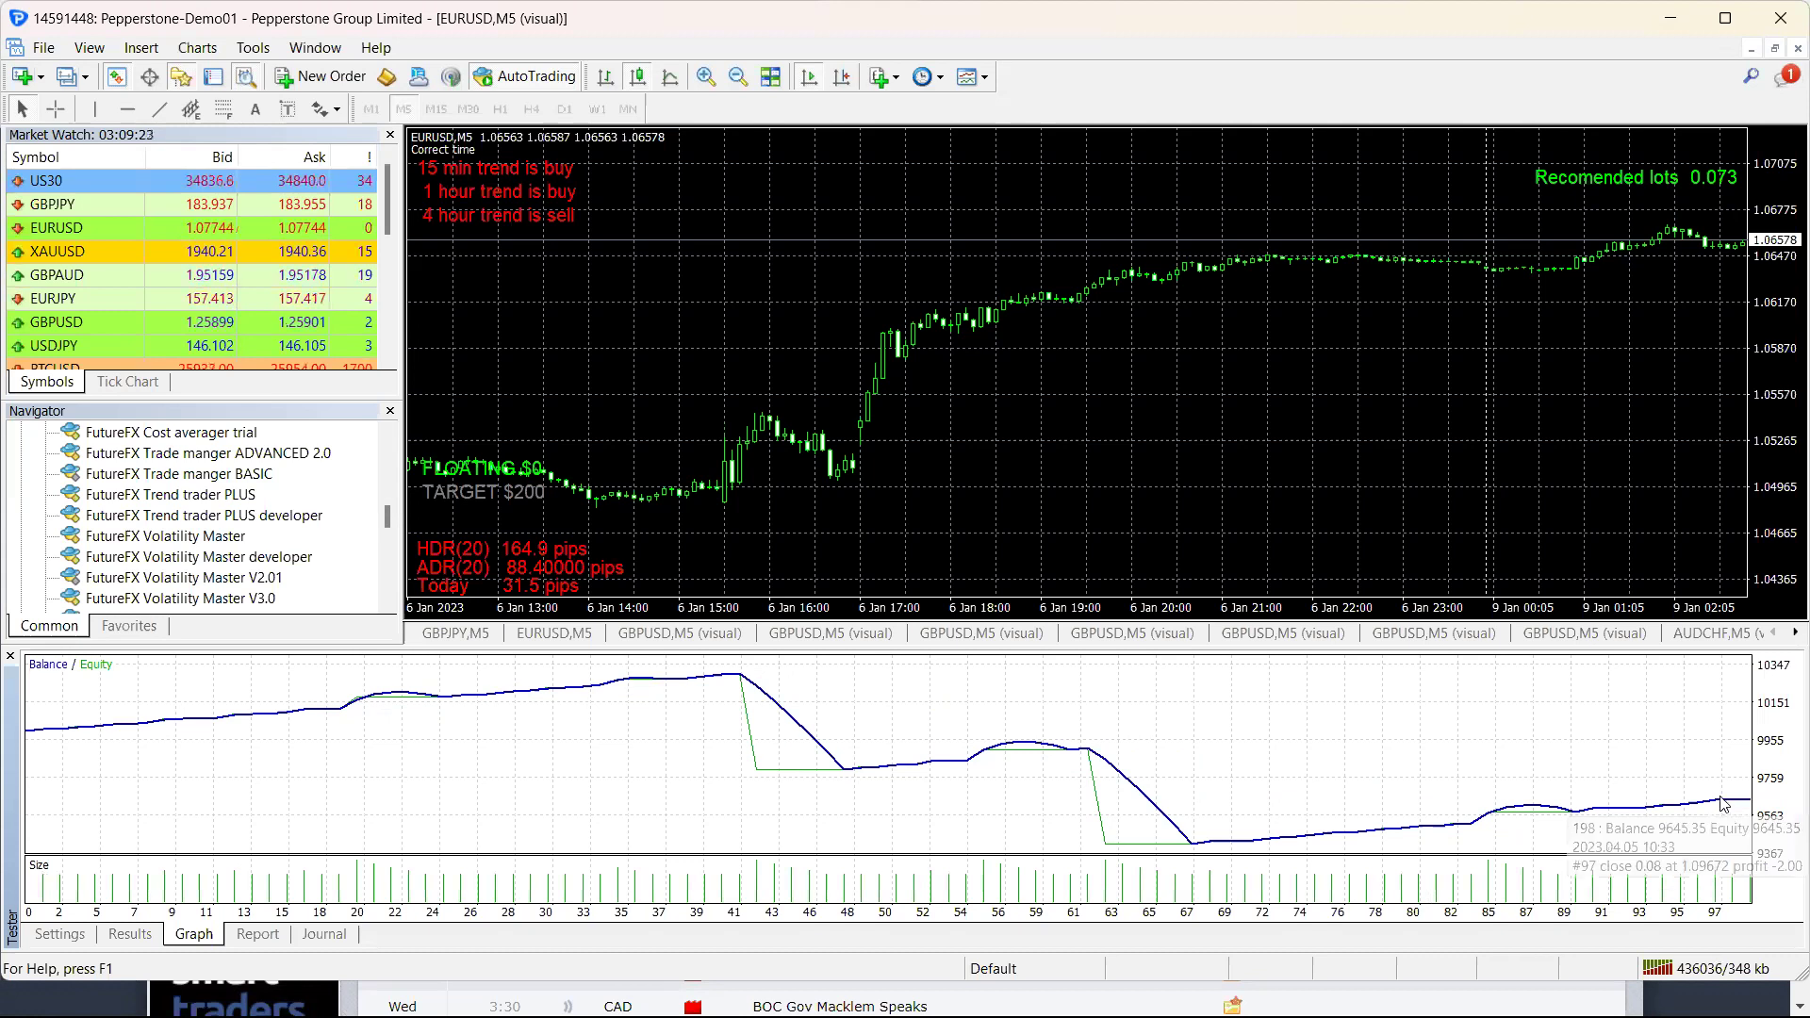
mouse_move(875, 770)
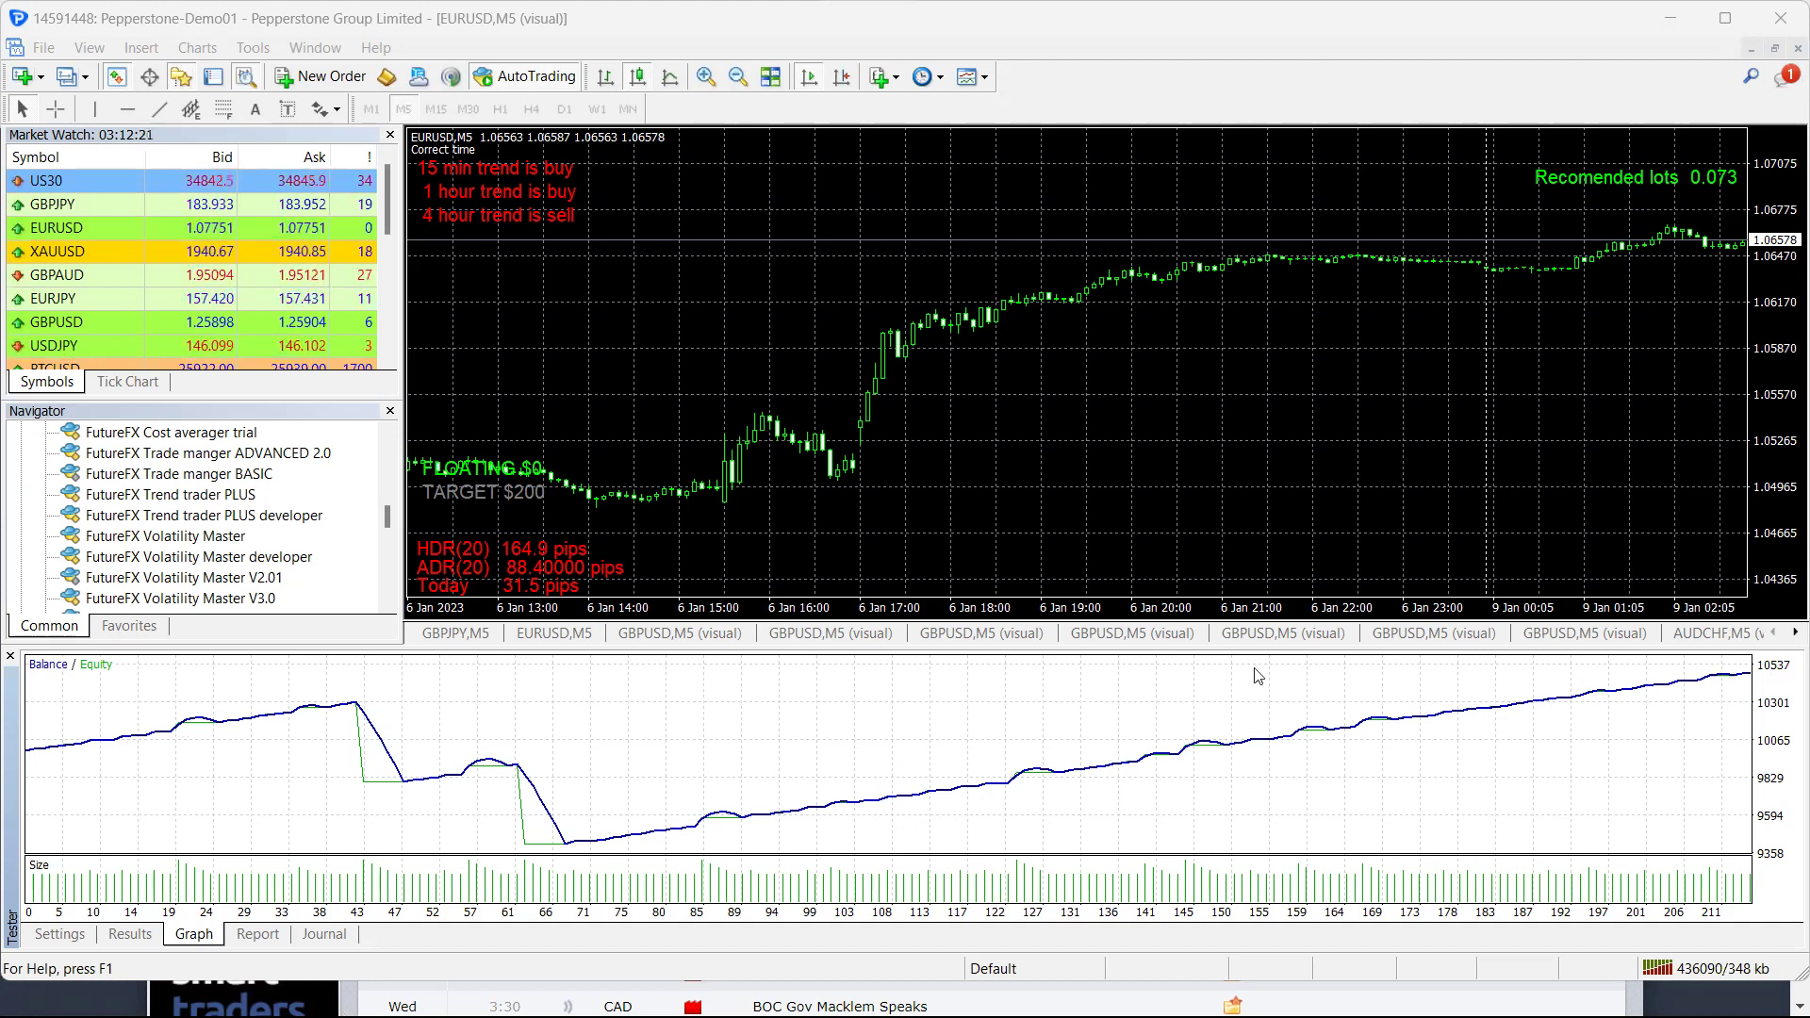
left_click(486, 695)
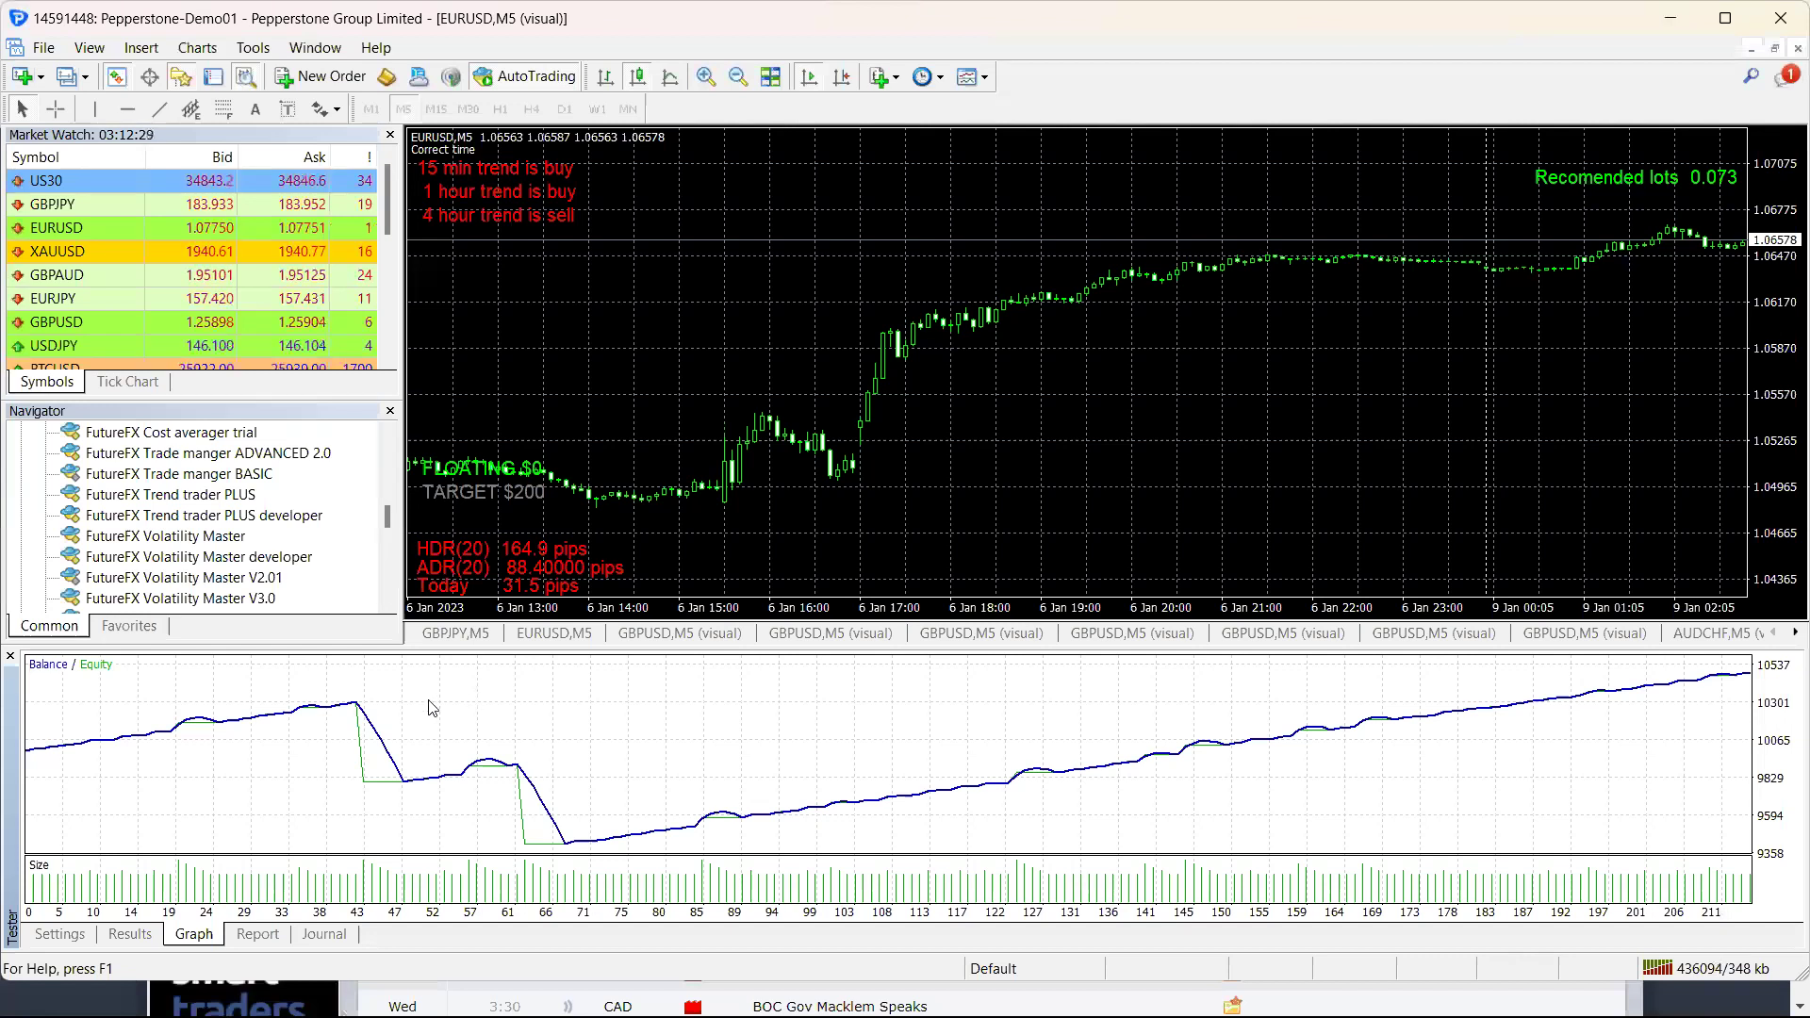
mouse_move(358, 709)
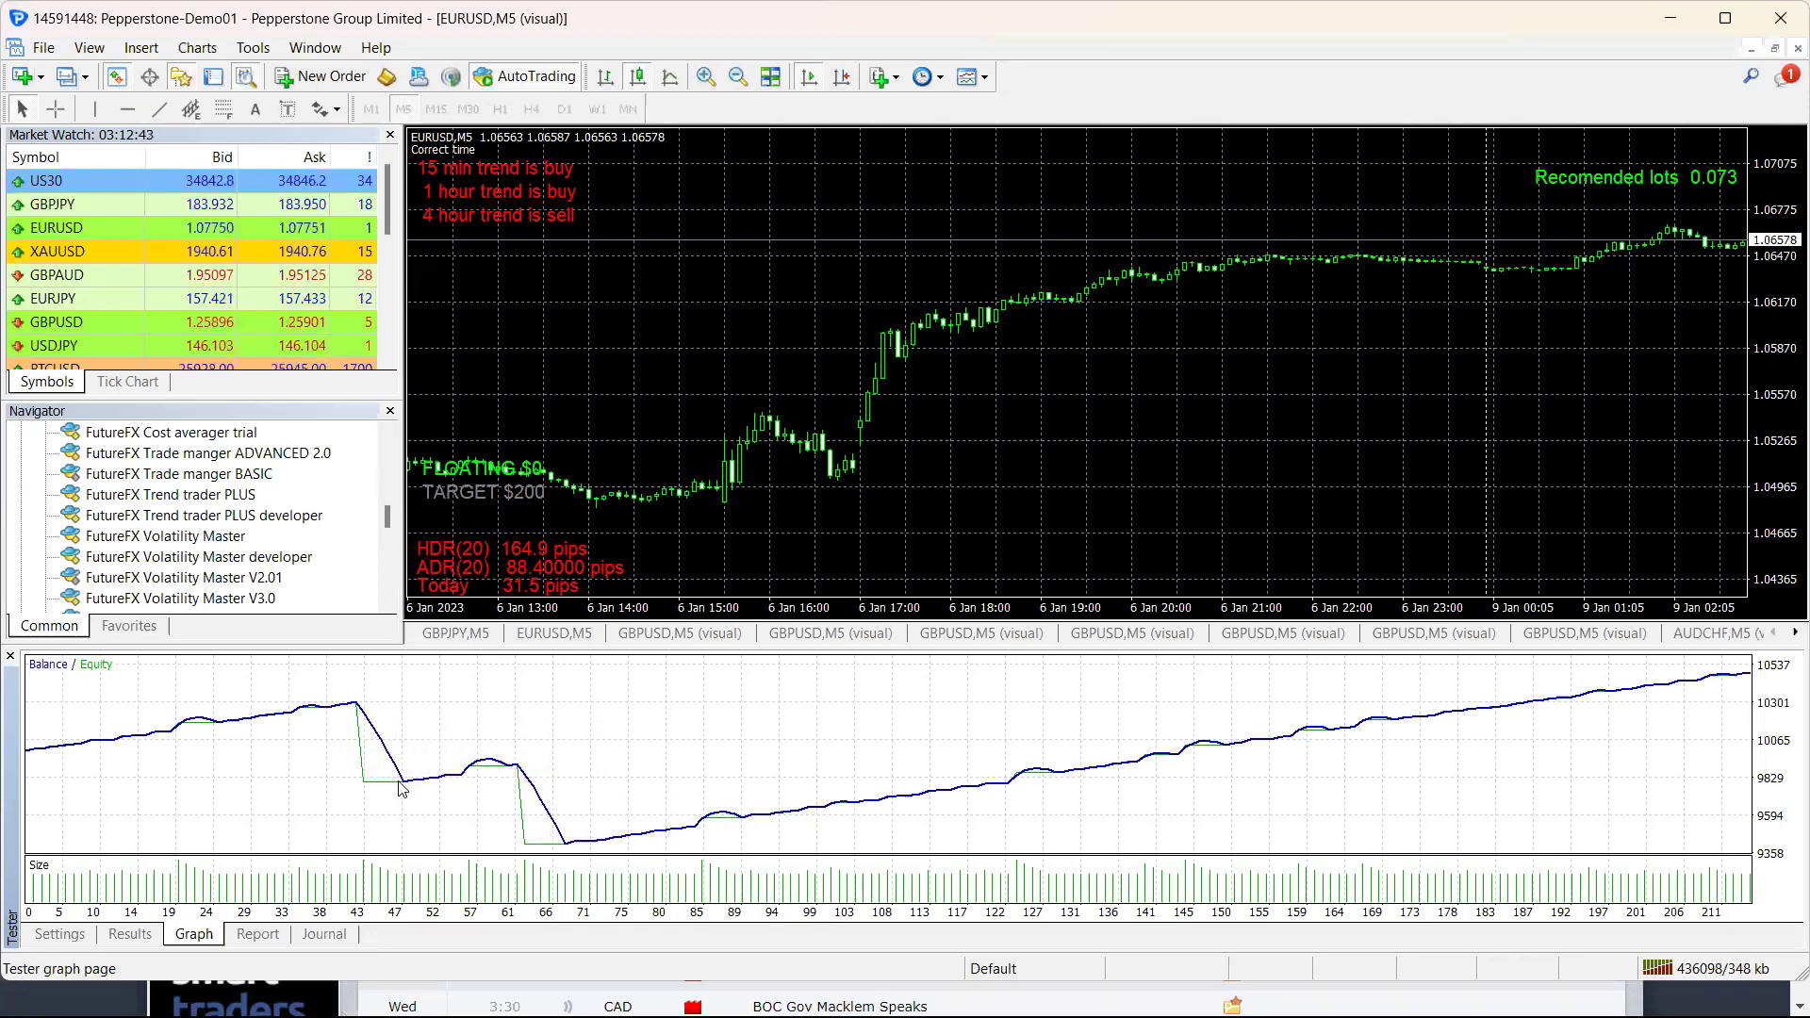
mouse_move(408, 790)
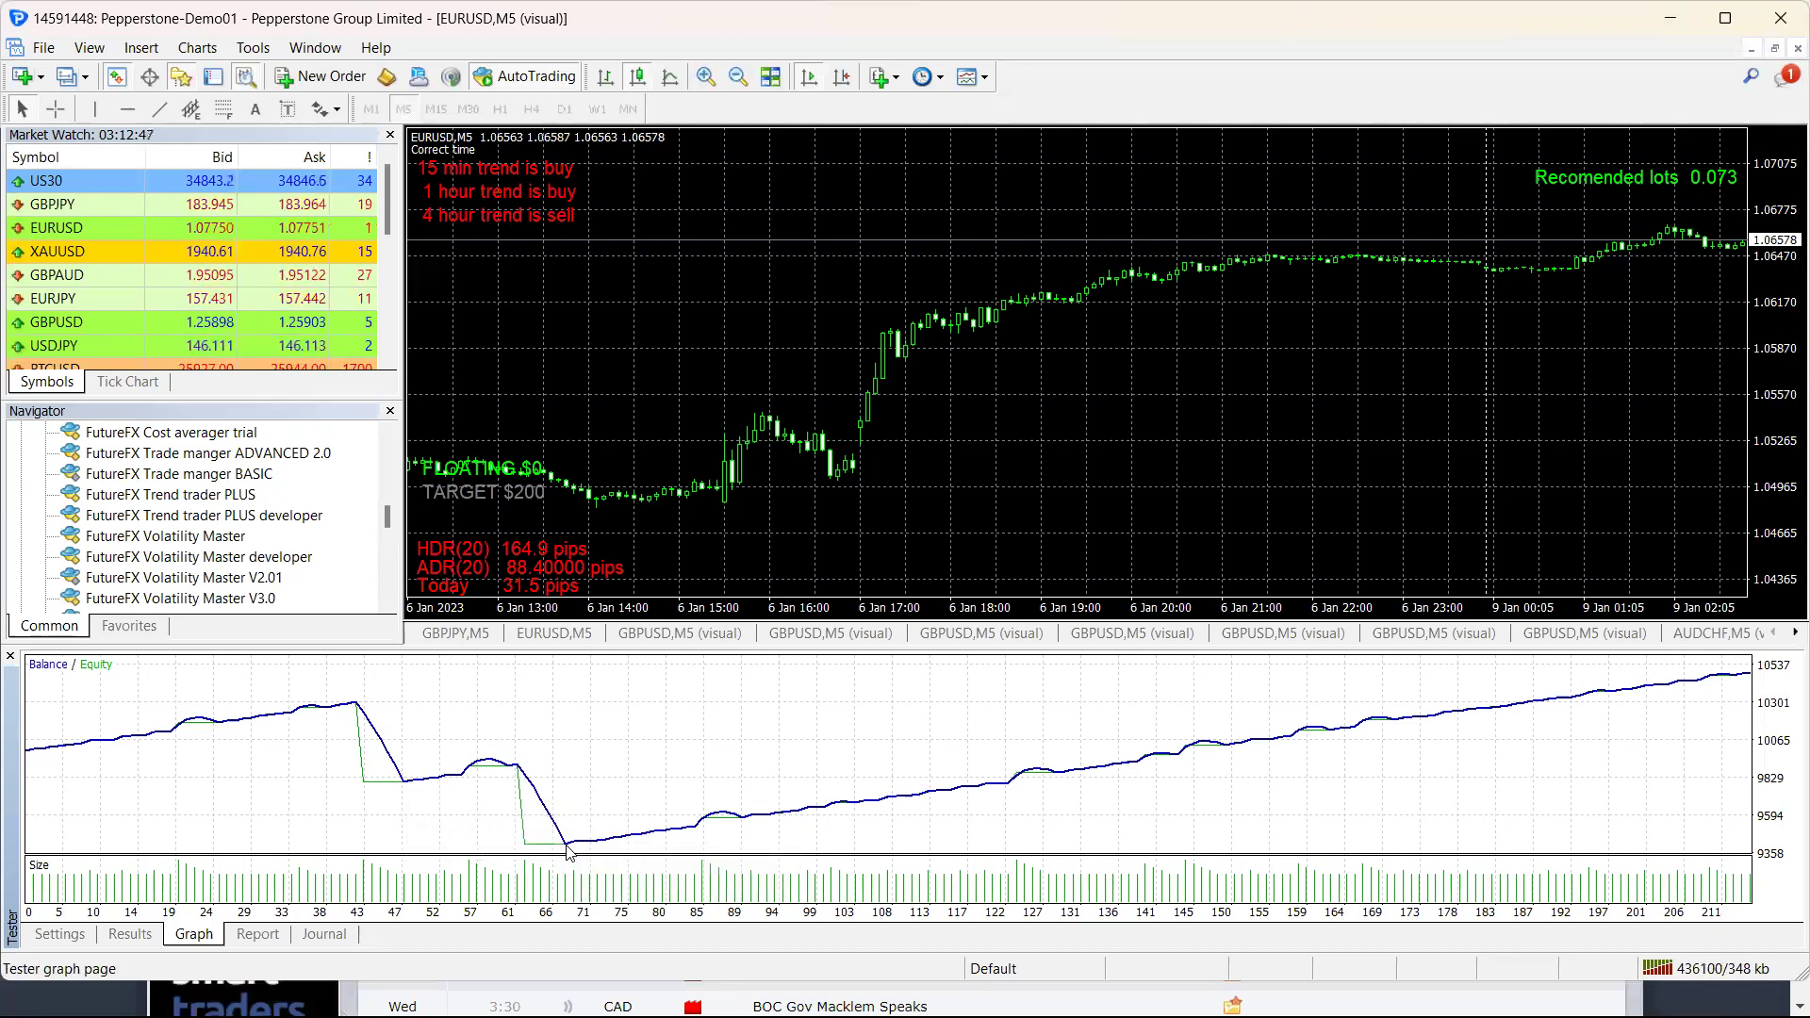
mouse_move(565, 848)
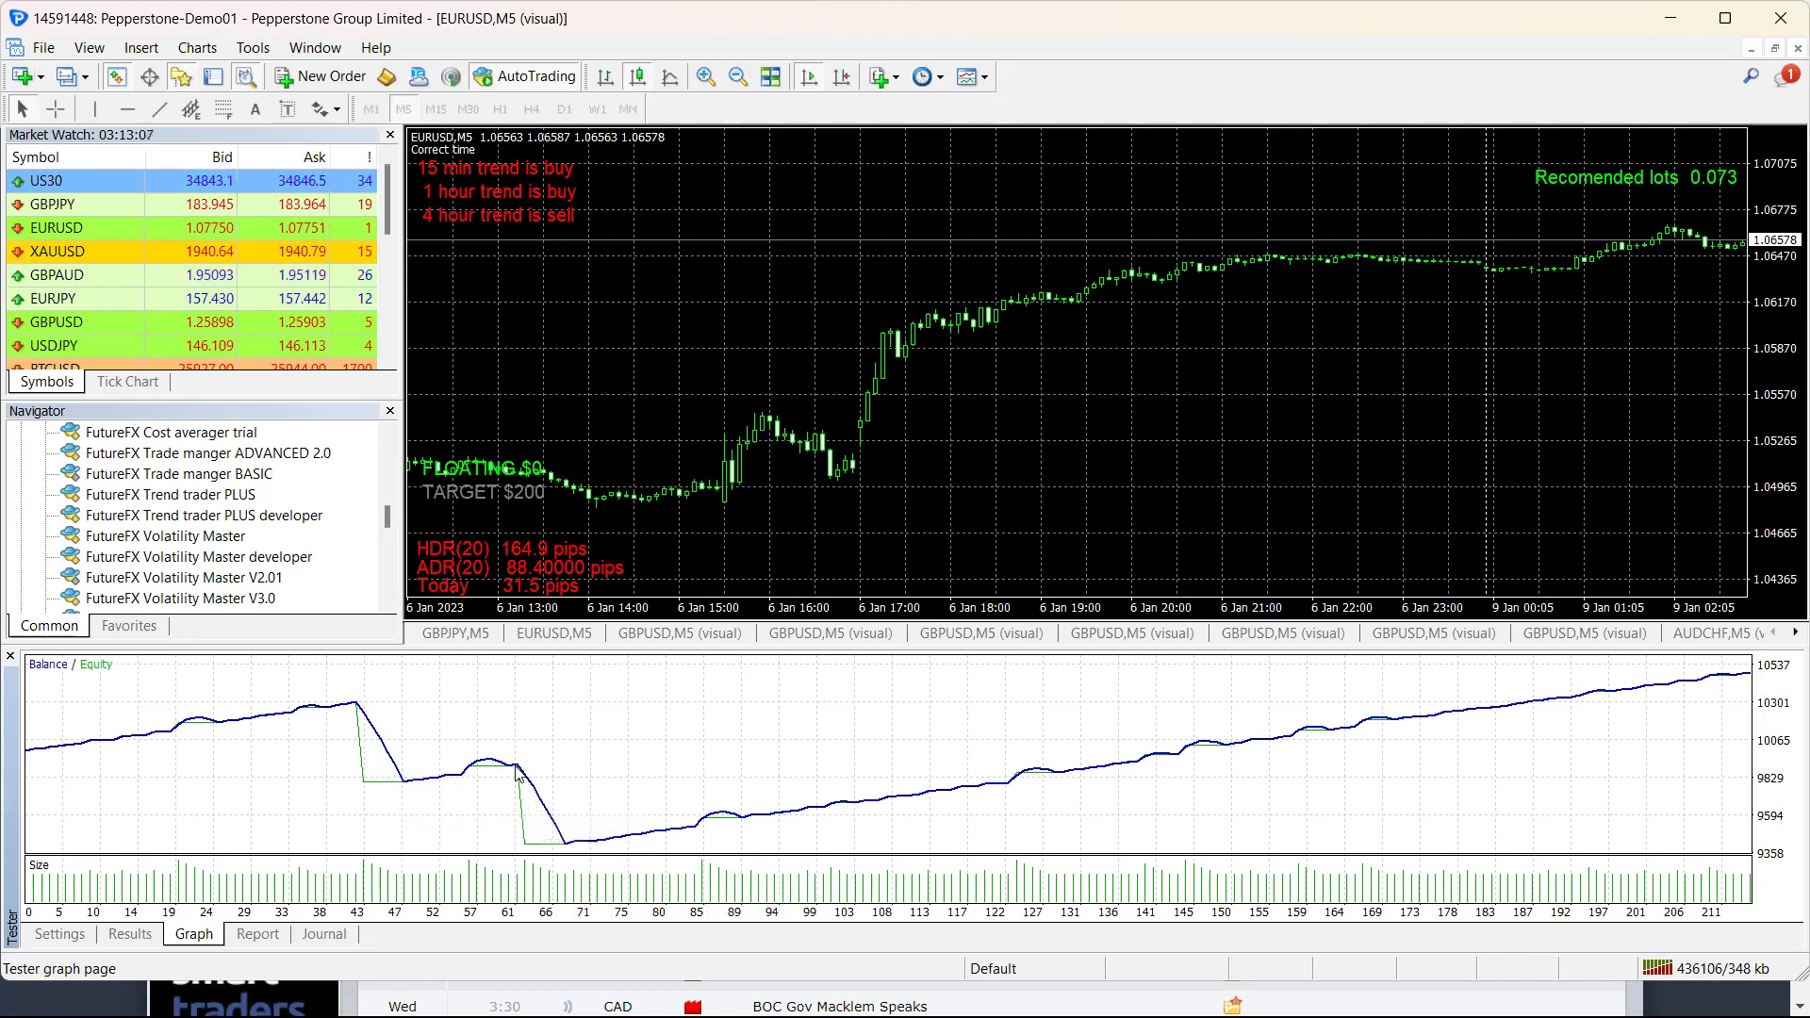
mouse_move(518, 777)
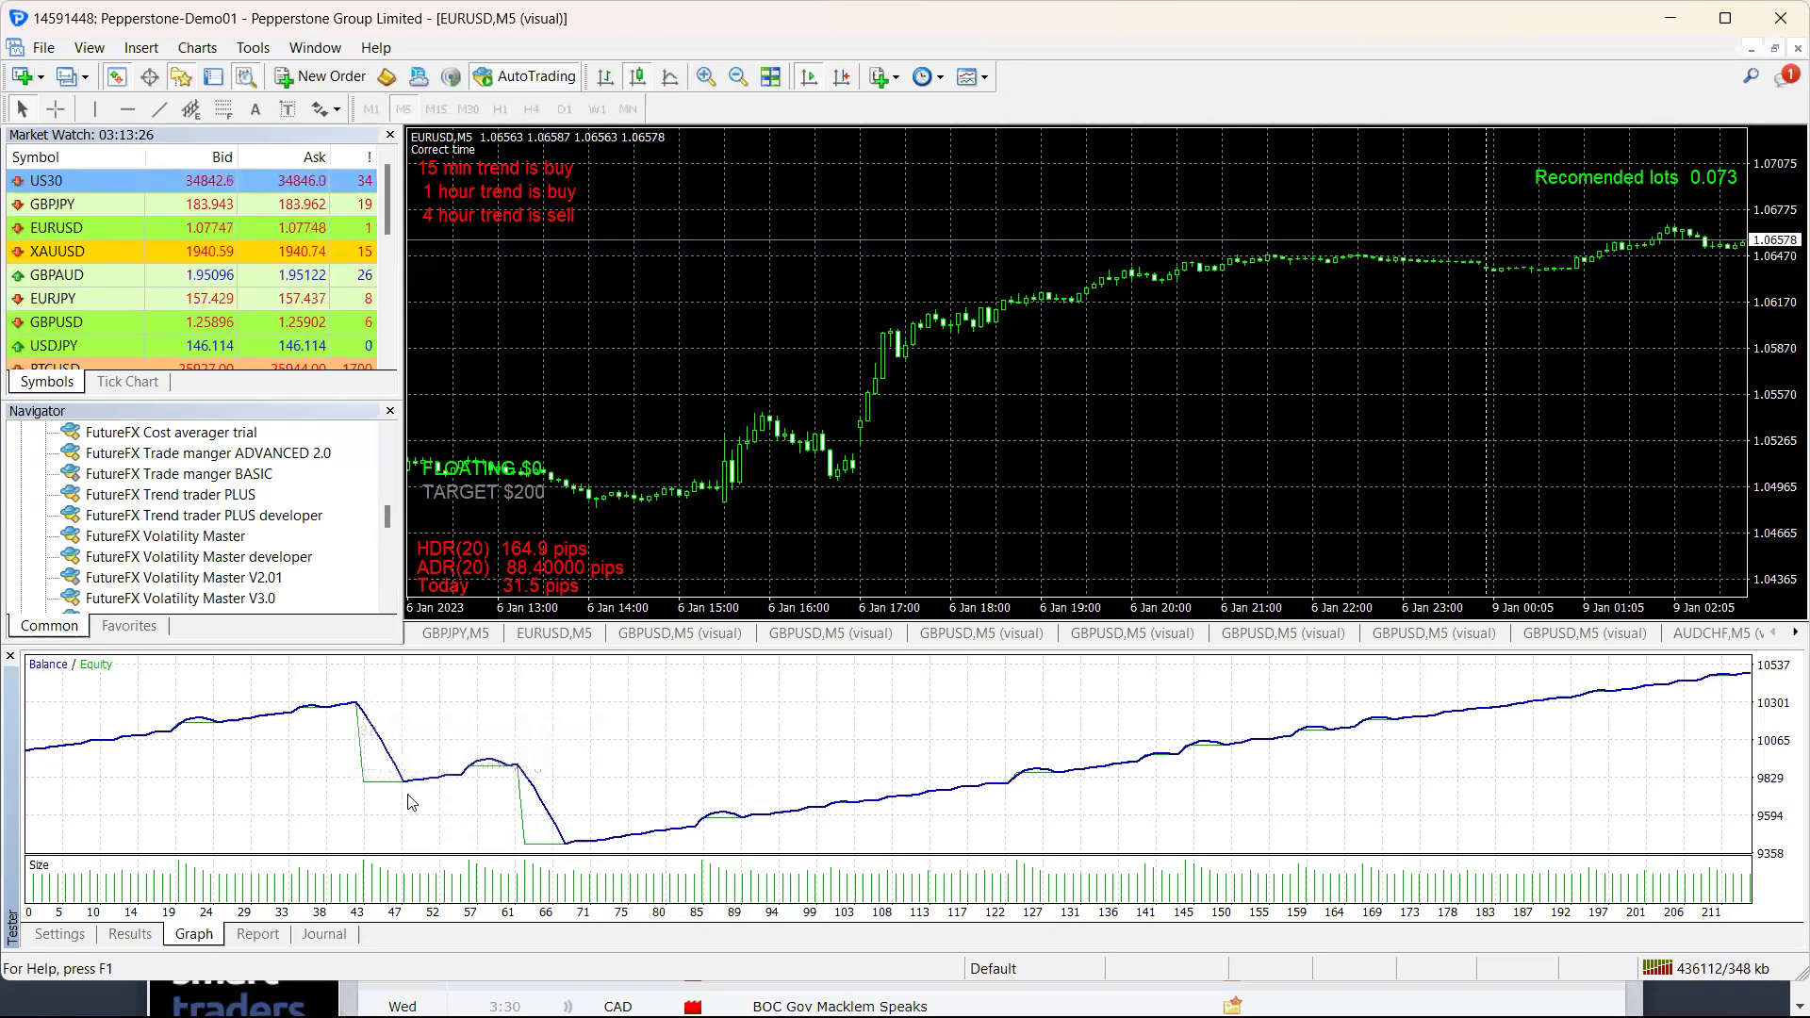
- Review the backtest report's net profit and drawdown figures and compare them with the balance graph
left_click(256, 934)
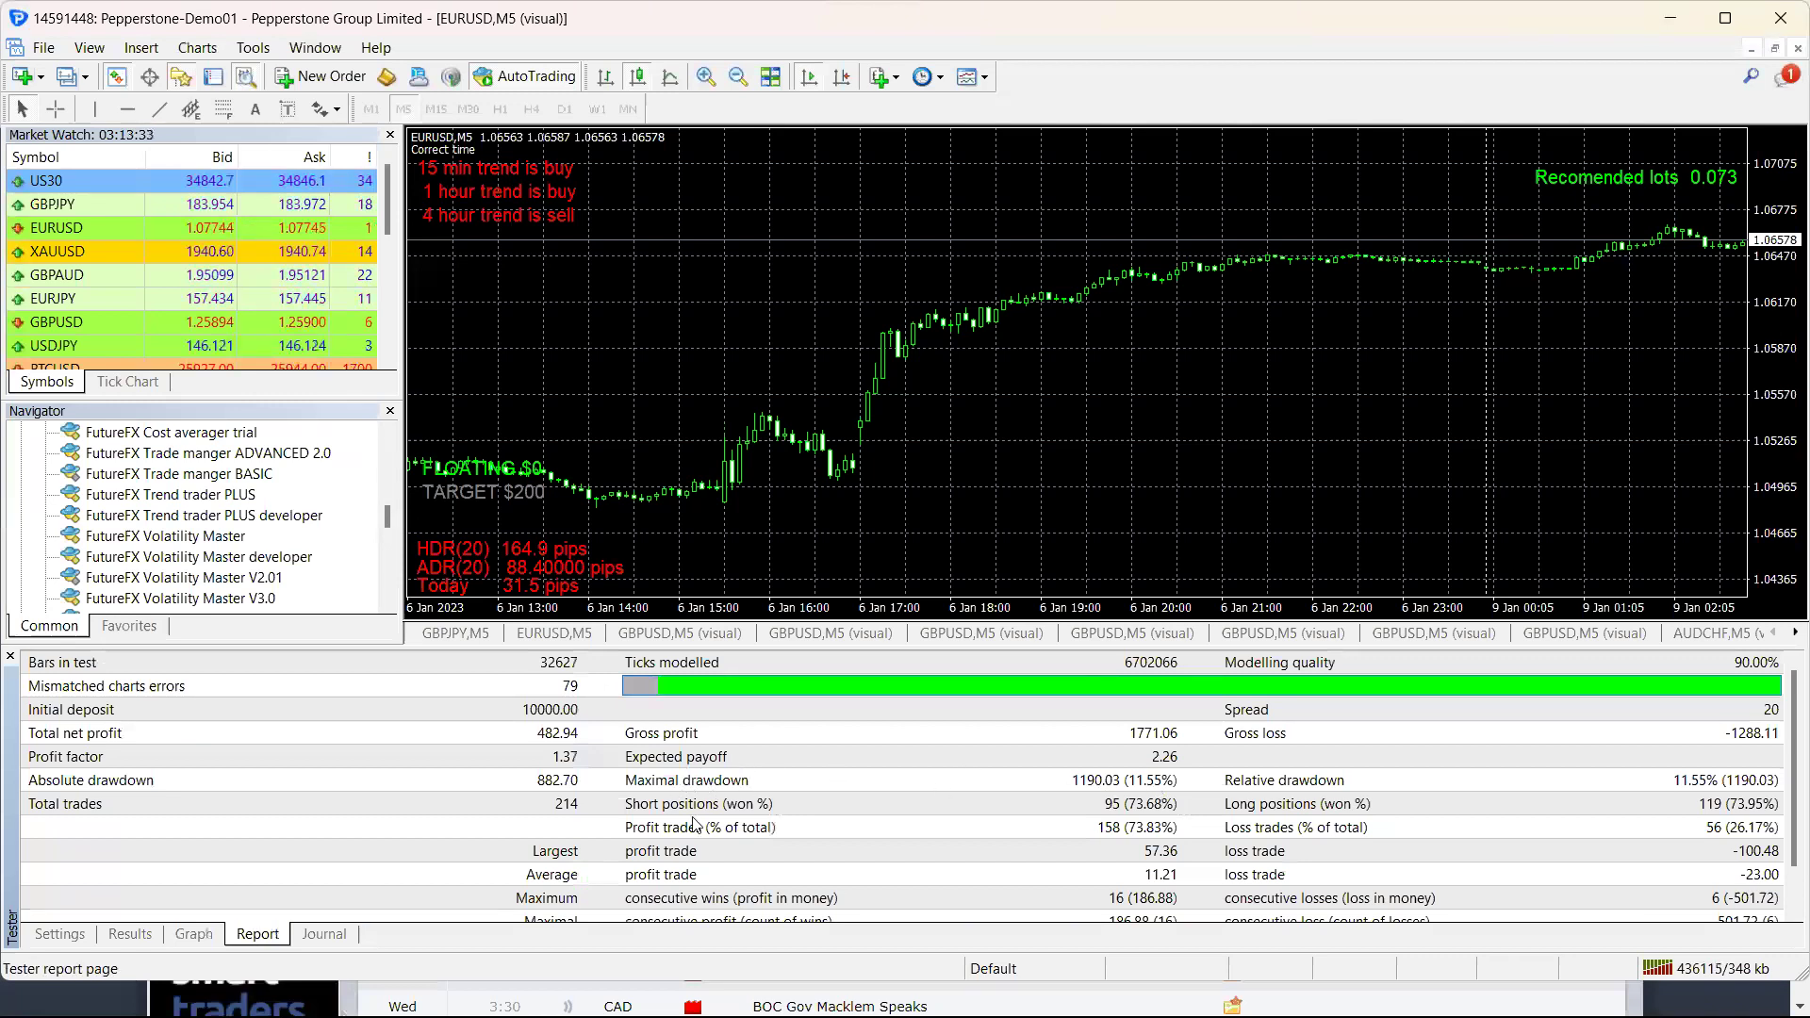
left_click(191, 934)
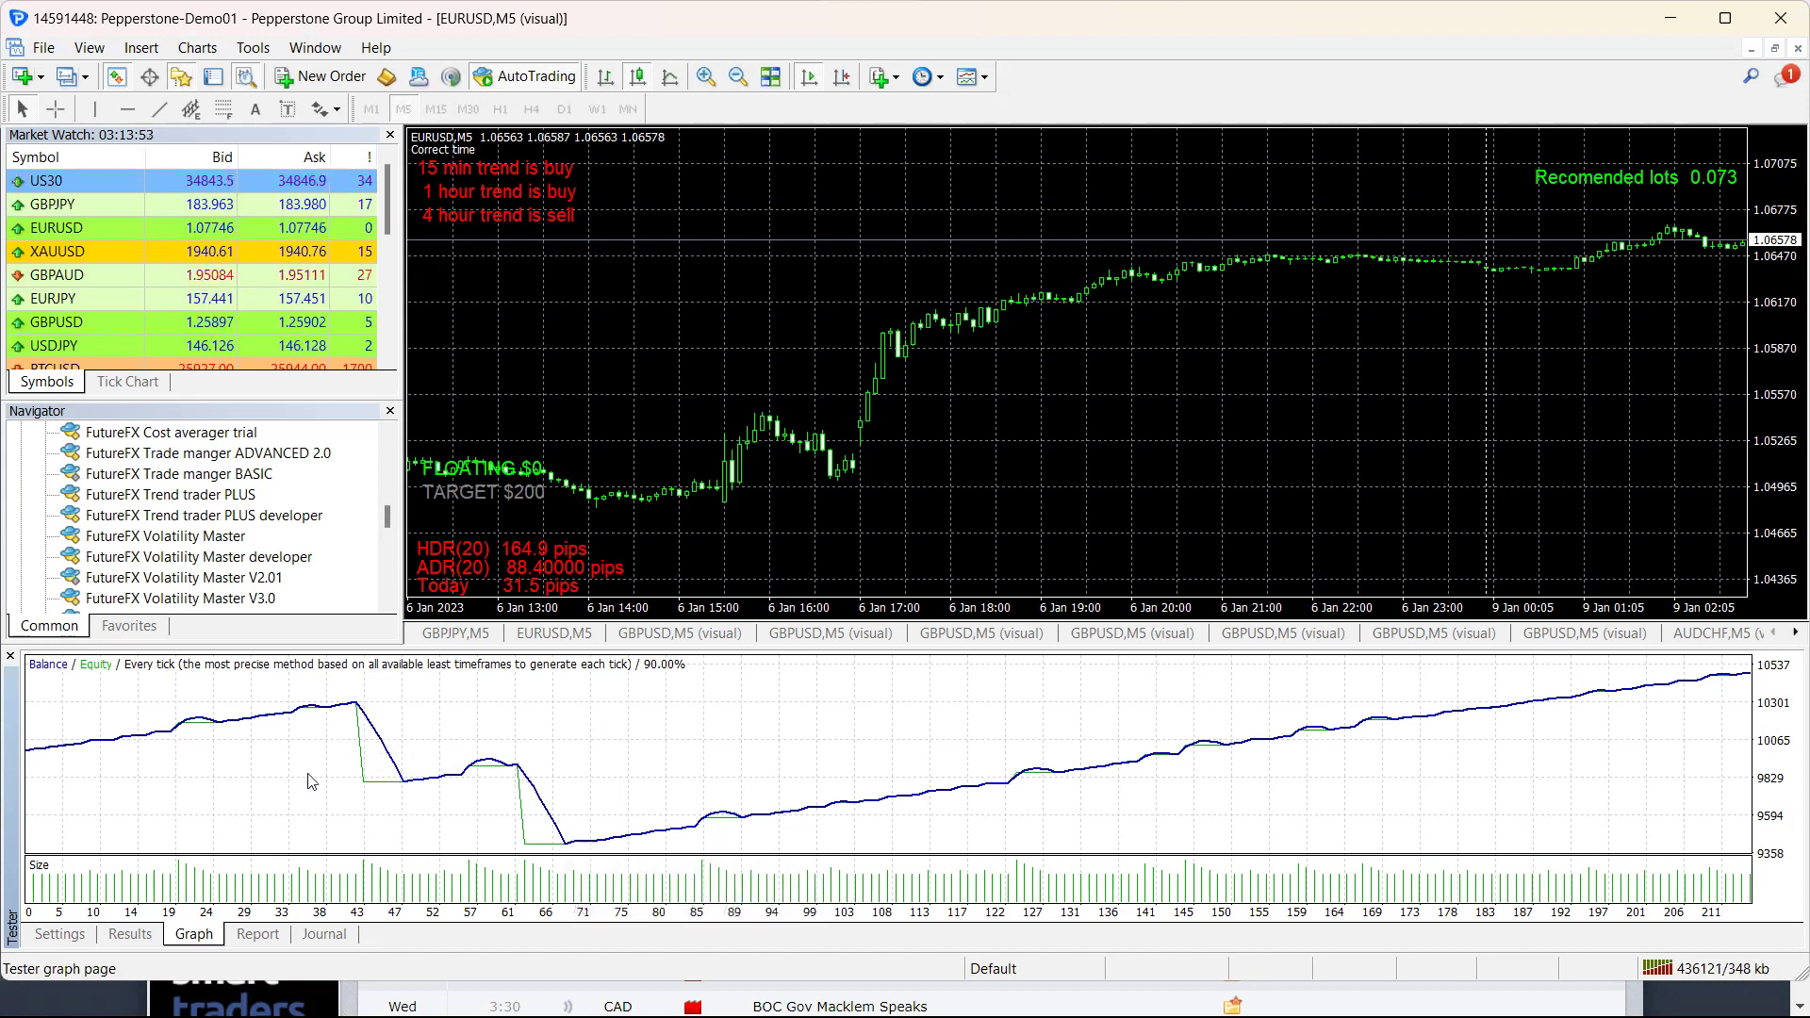
left_click(253, 935)
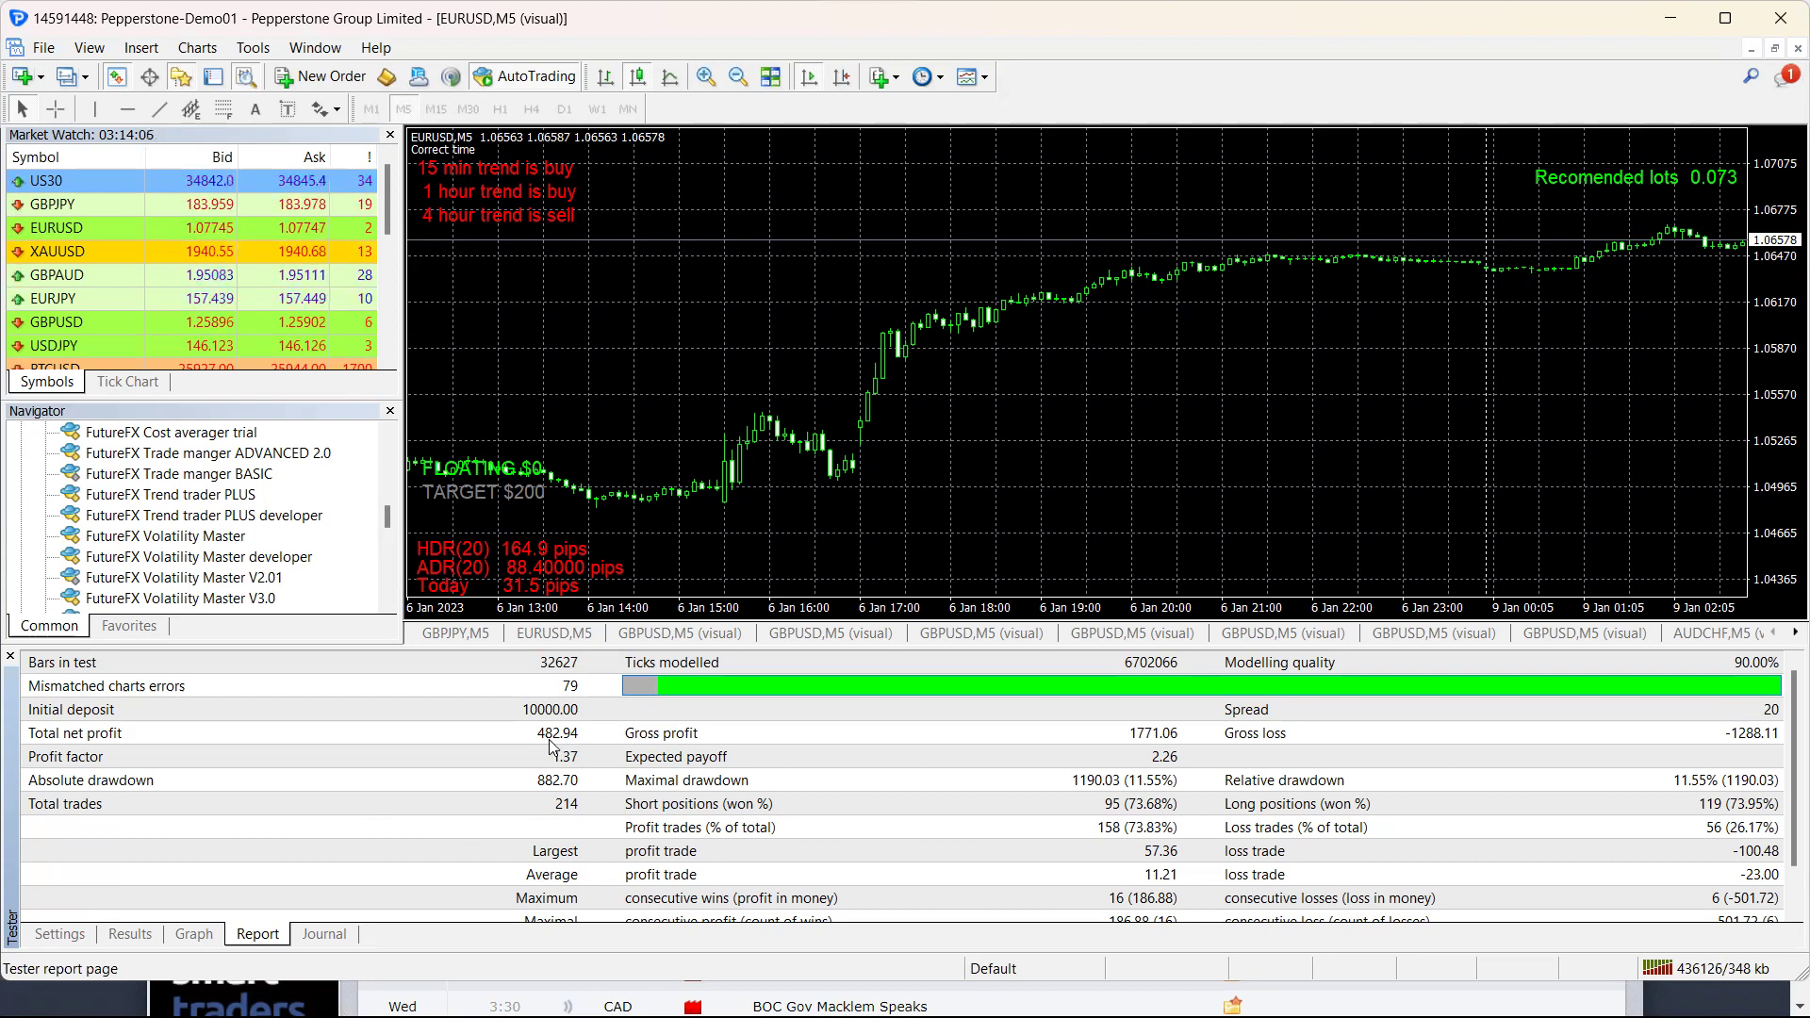
left_click(62, 935)
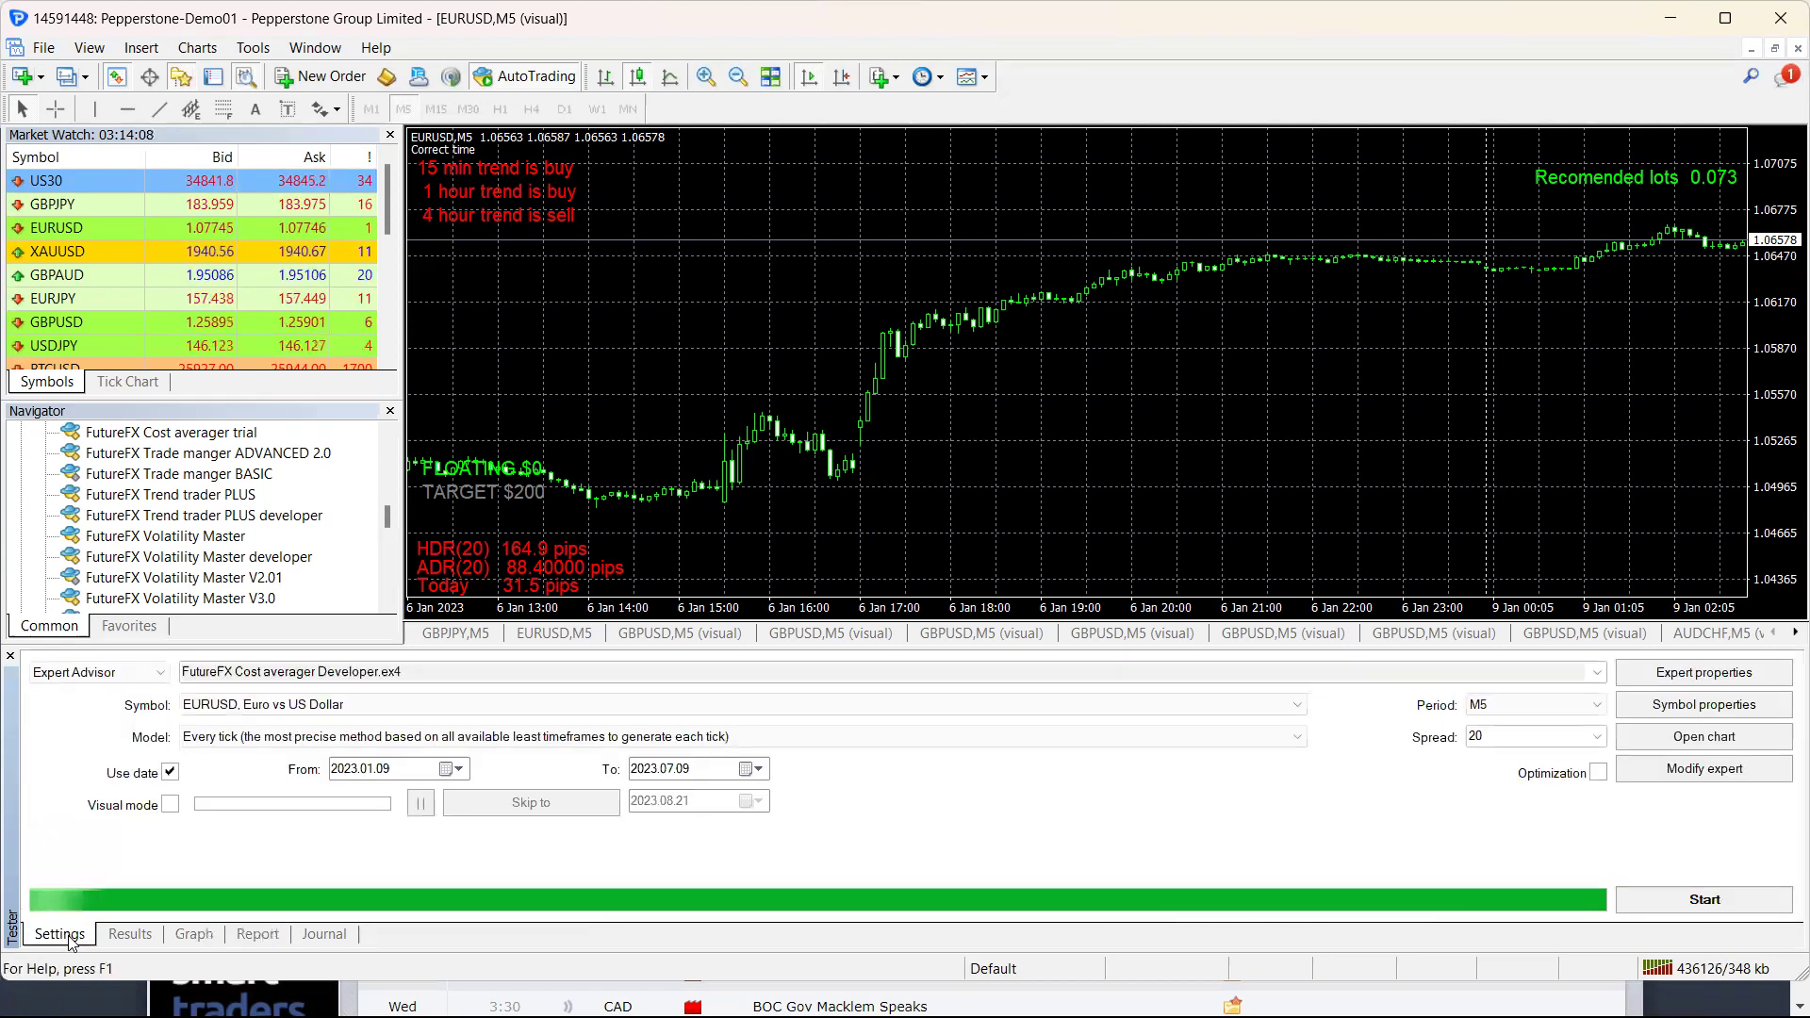
- Inspect the date and closing trade details at the bottom of the first steep drop on the balance graph
left_click(198, 936)
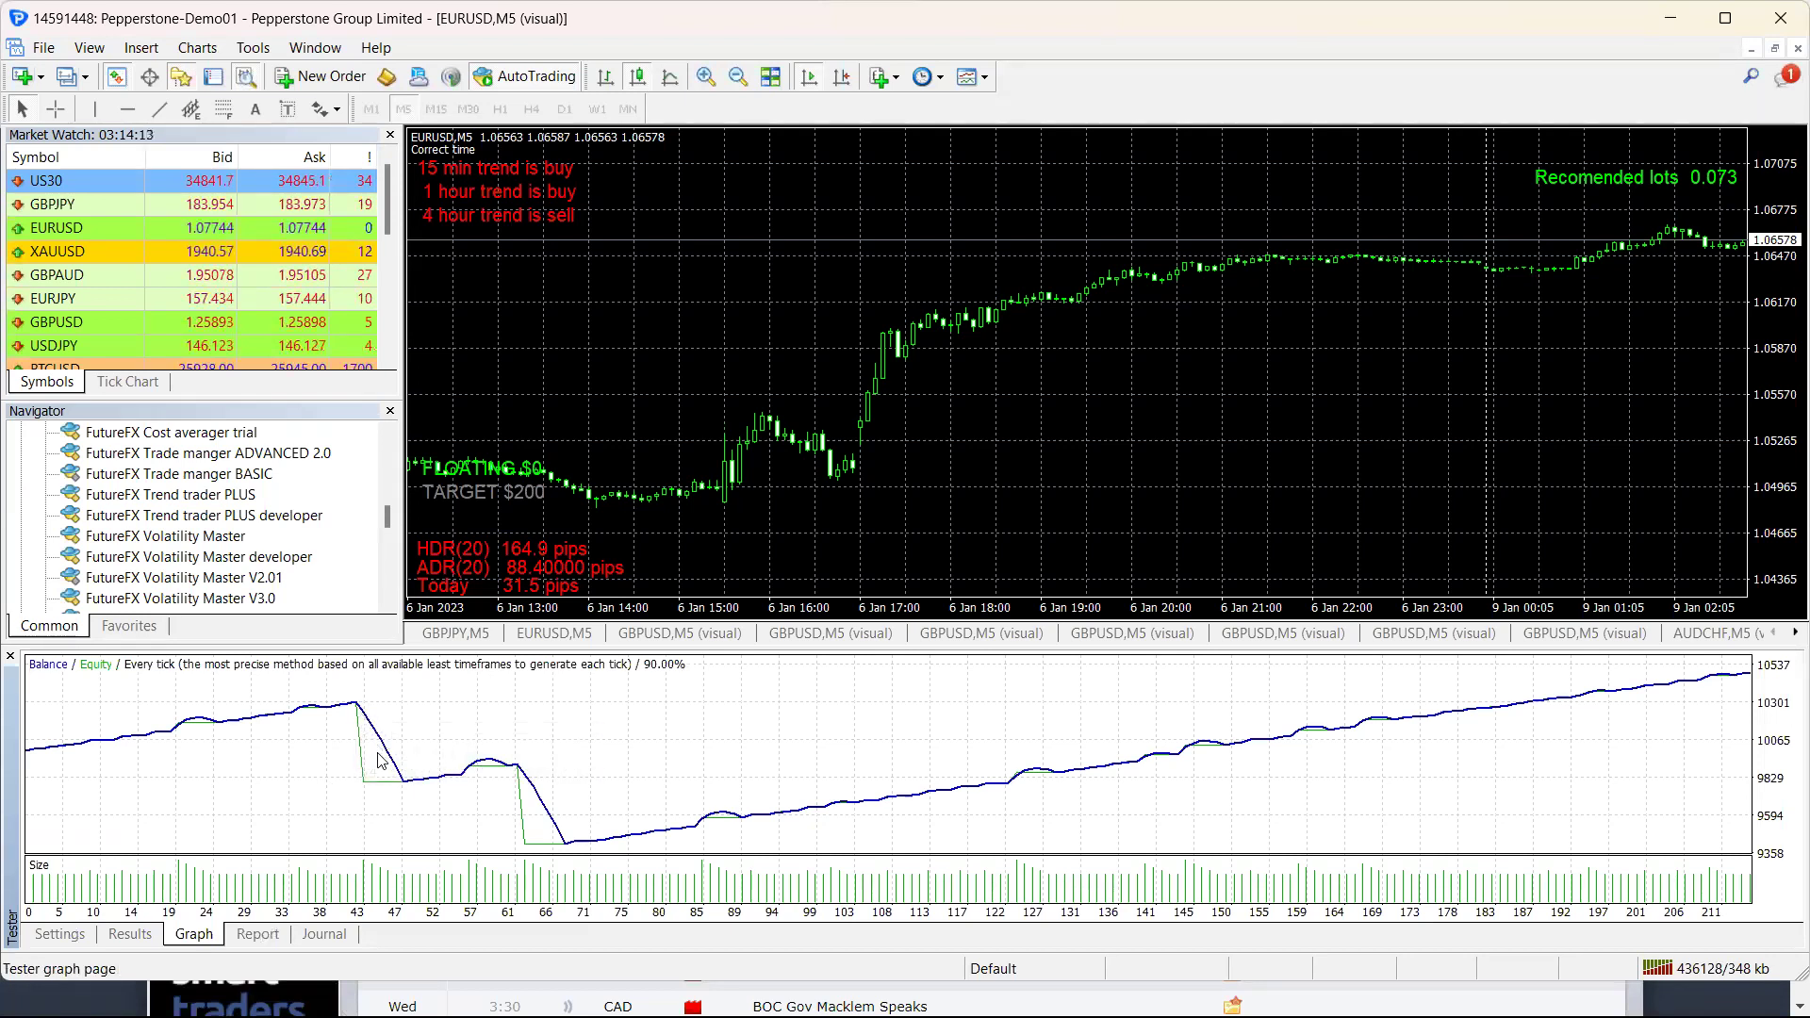
mouse_move(403, 785)
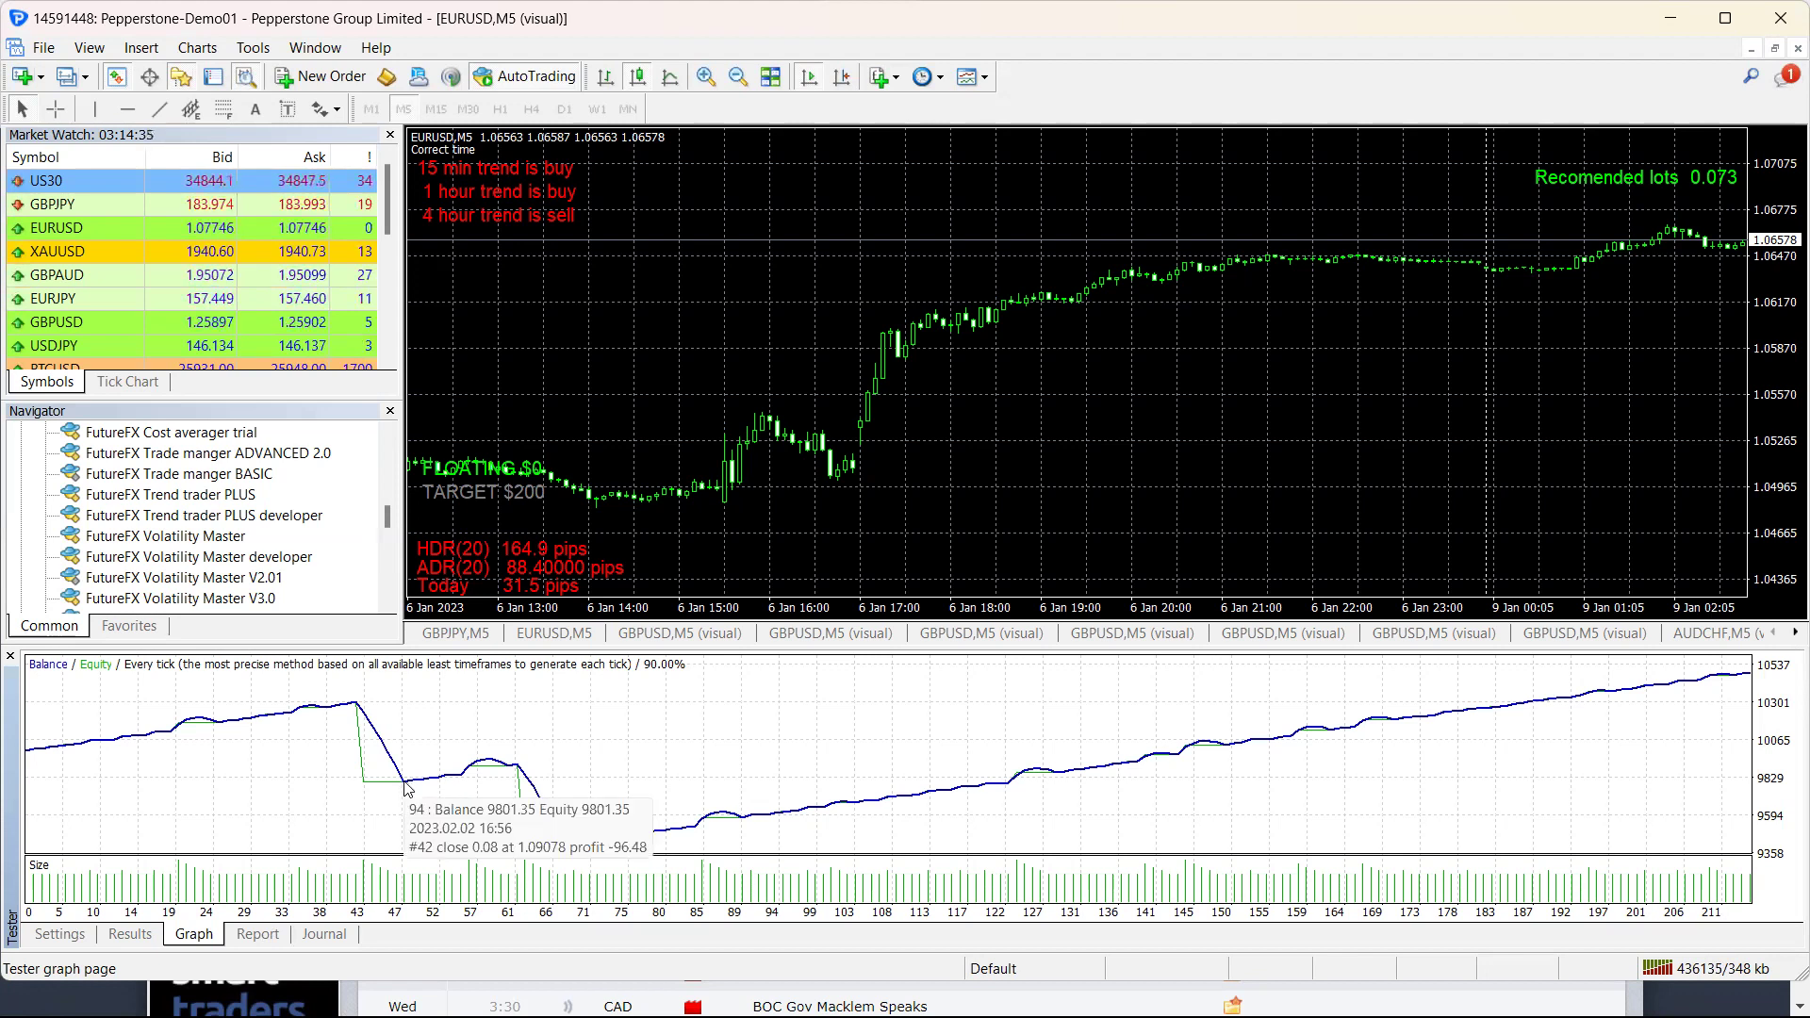
mouse_move(403, 785)
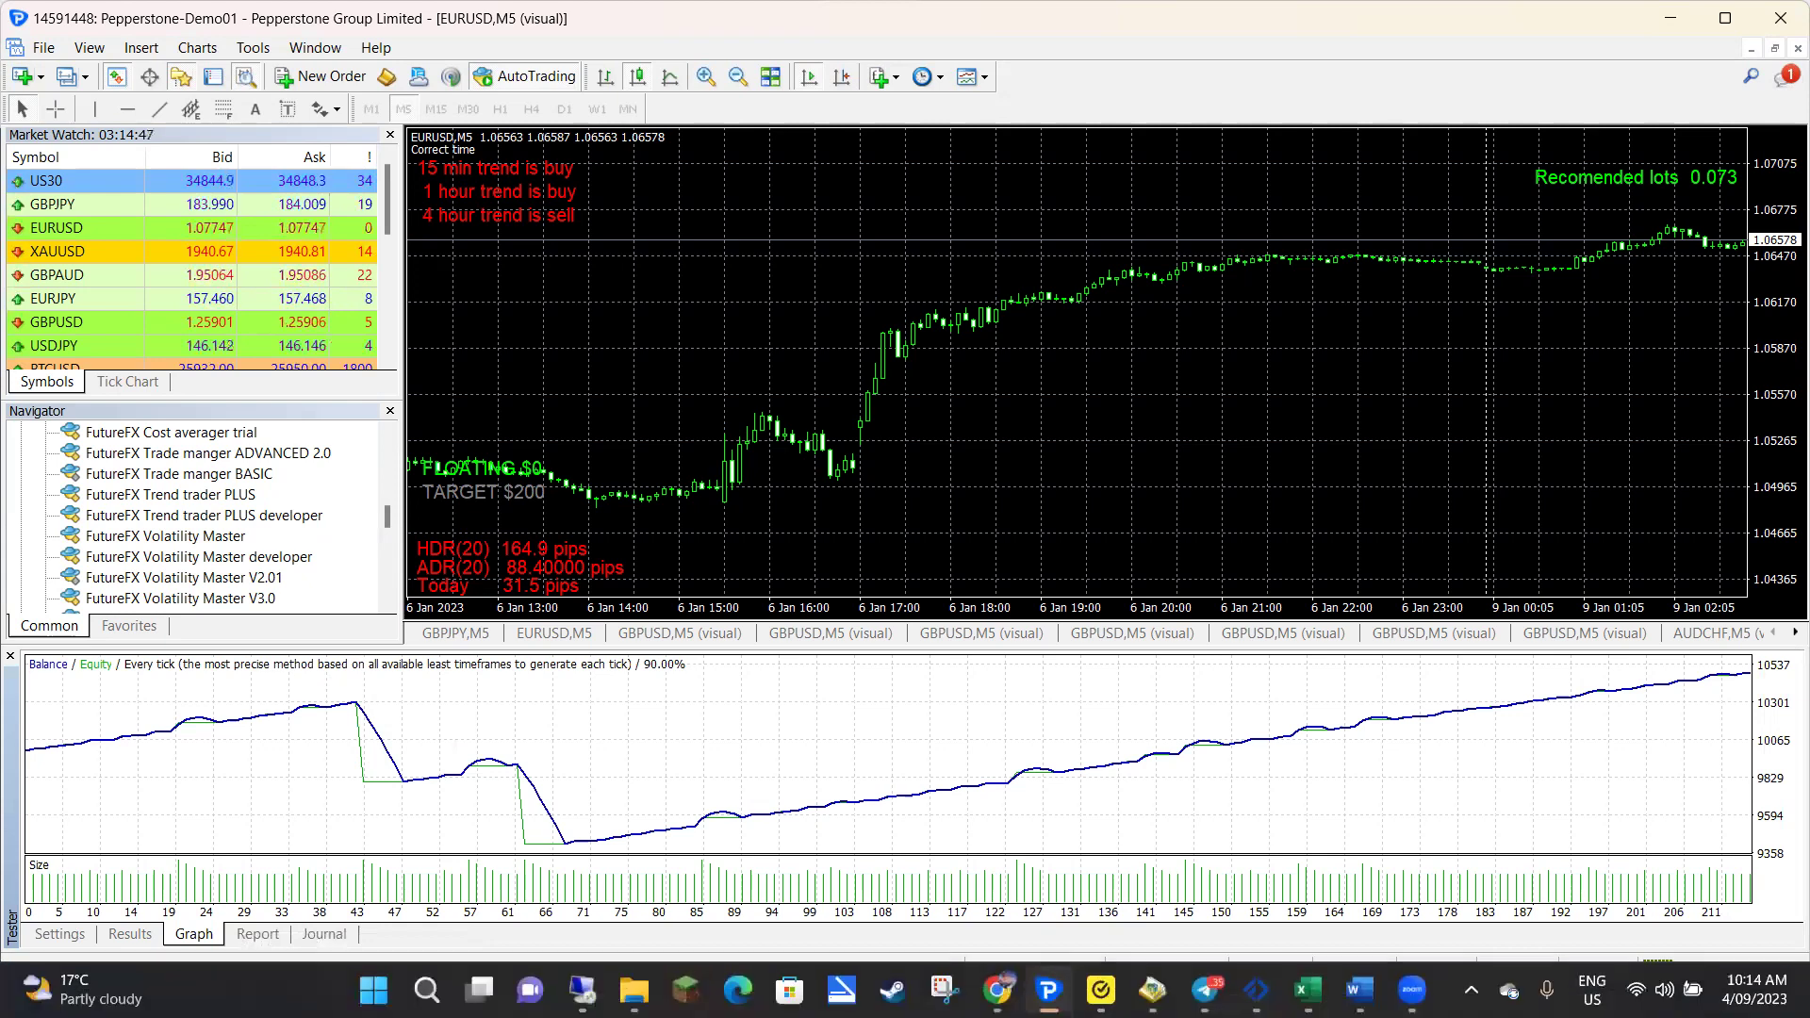
- Switch to the Forex Factory calendar in Chrome and check the high-impact news events from February 2, 2023
mouse_move(997, 990)
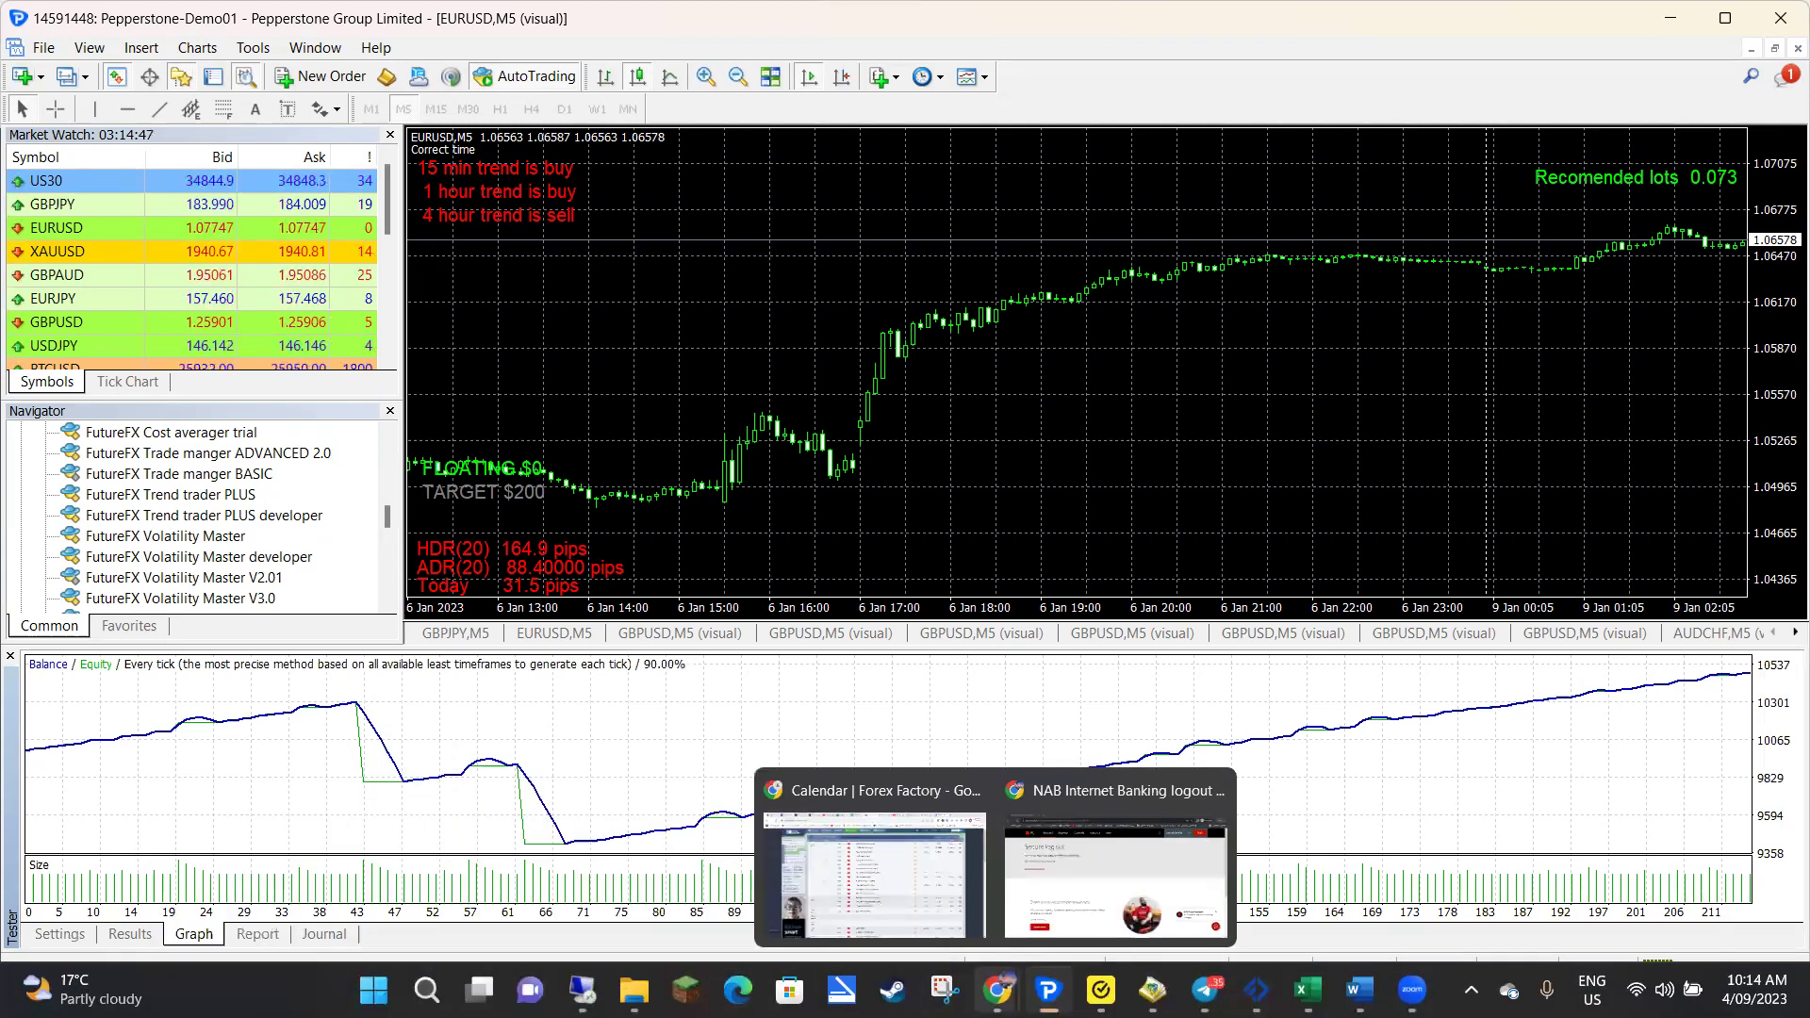
left_click(931, 879)
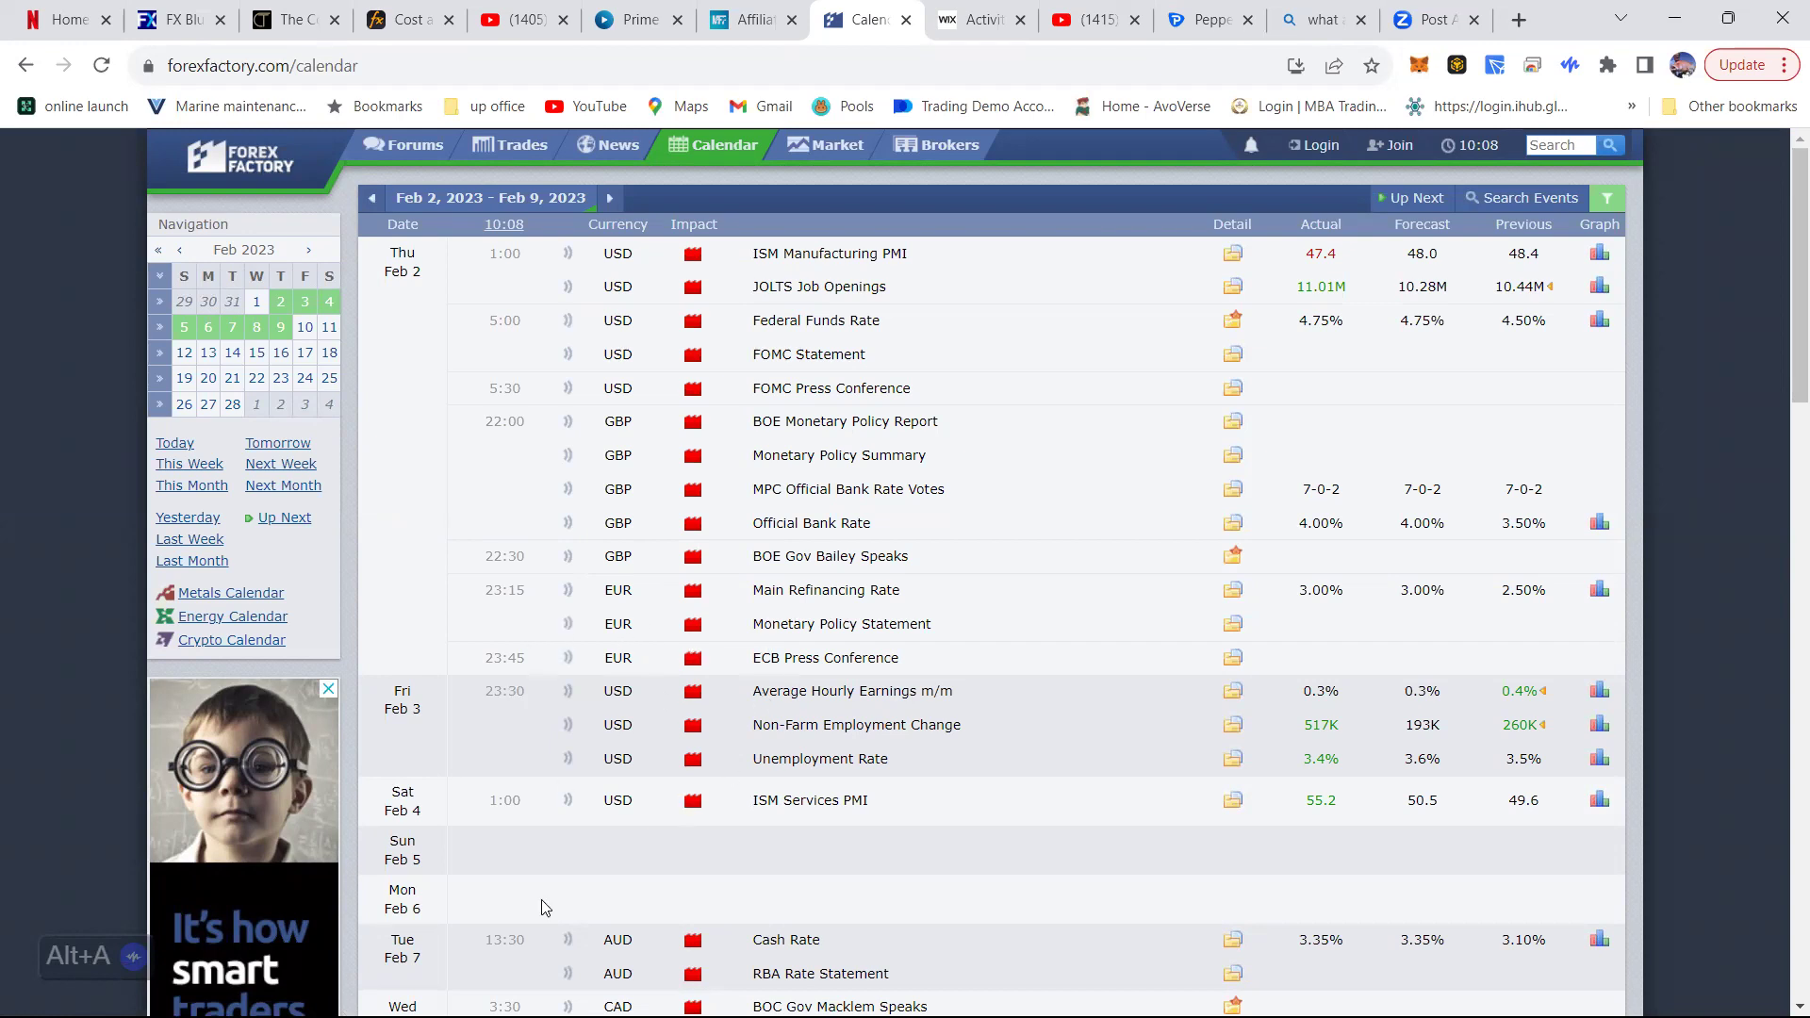
- Return to MetaTrader 4 and inspect the trade details at the top and bottom of the graph's second steep drop
mouse_move(565, 1014)
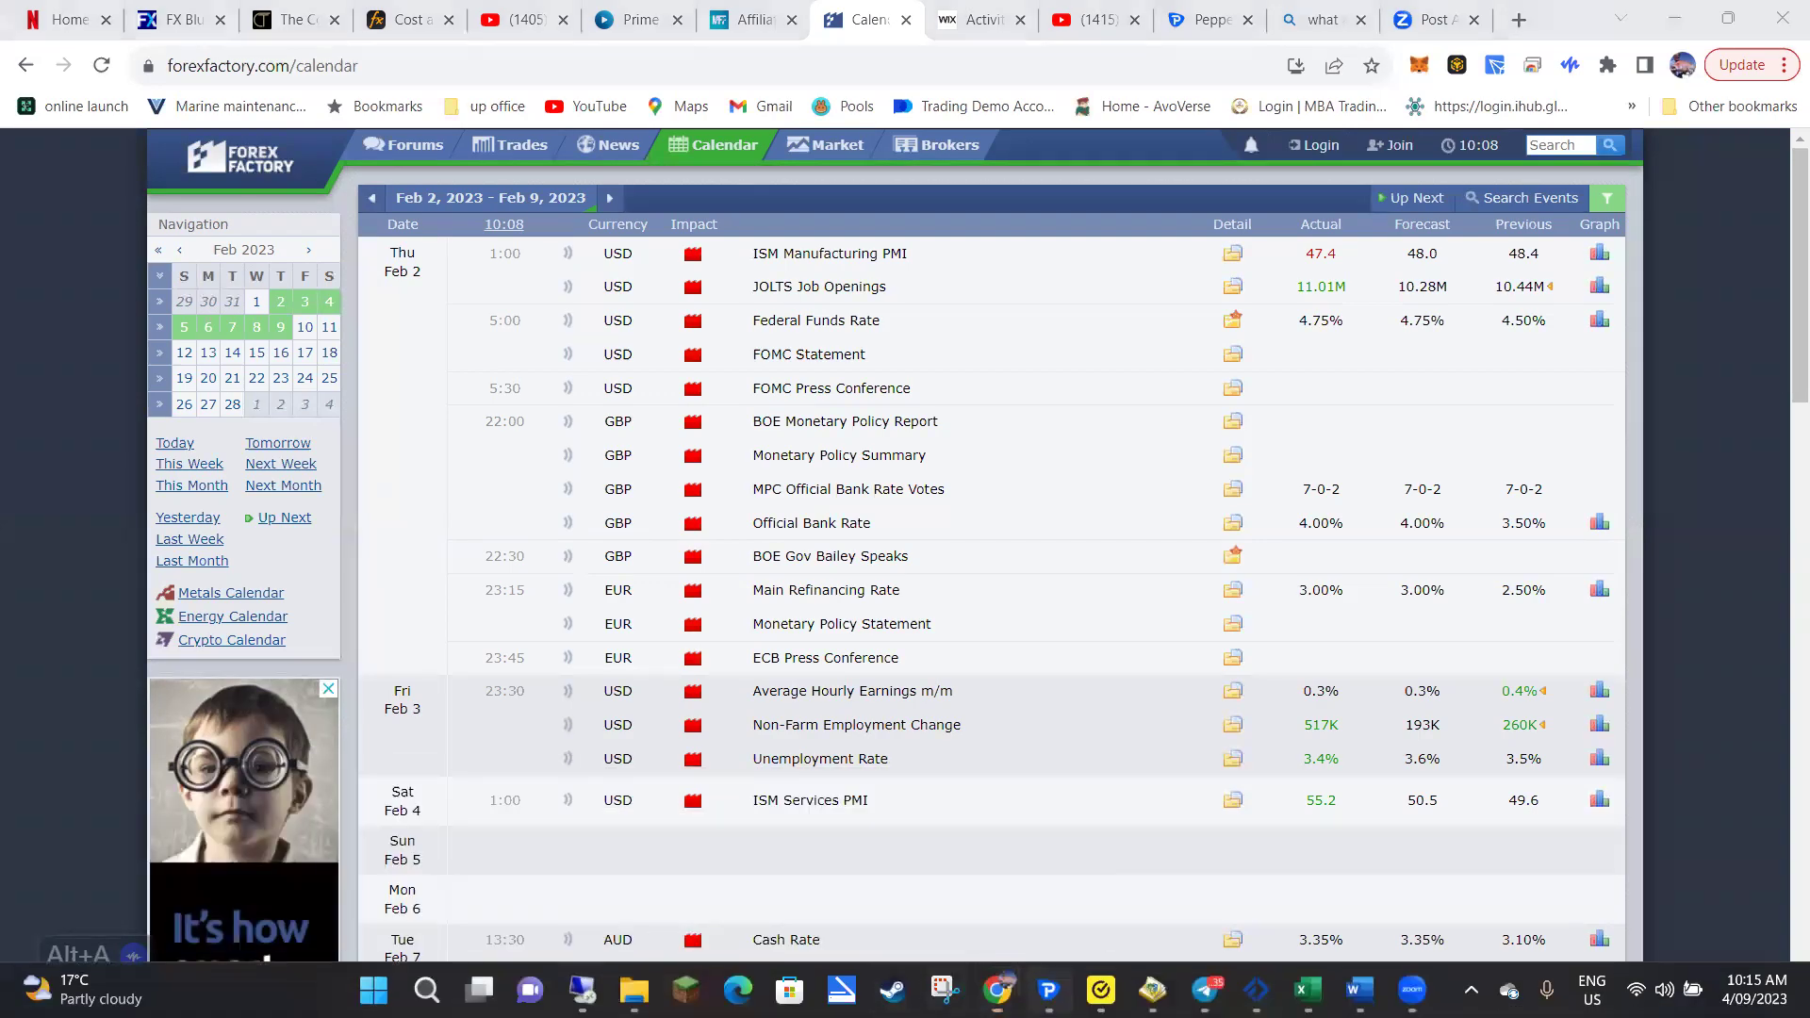
left_click(582, 990)
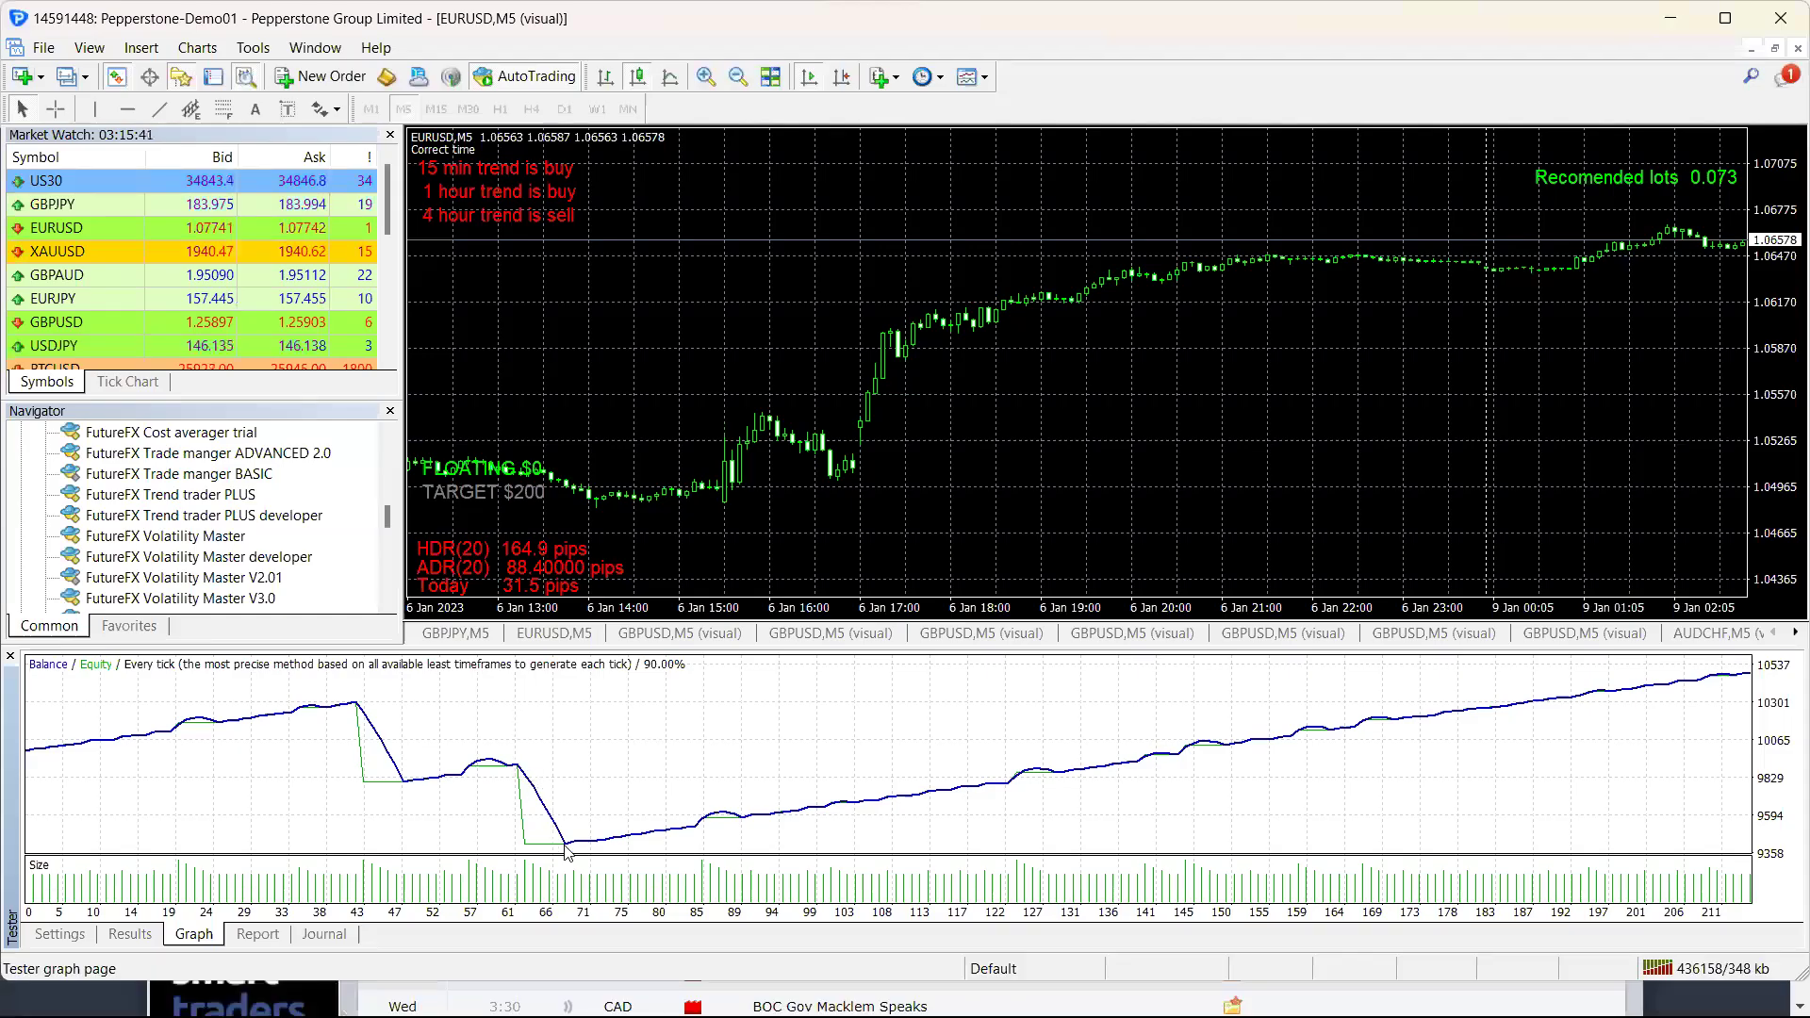
mouse_move(518, 770)
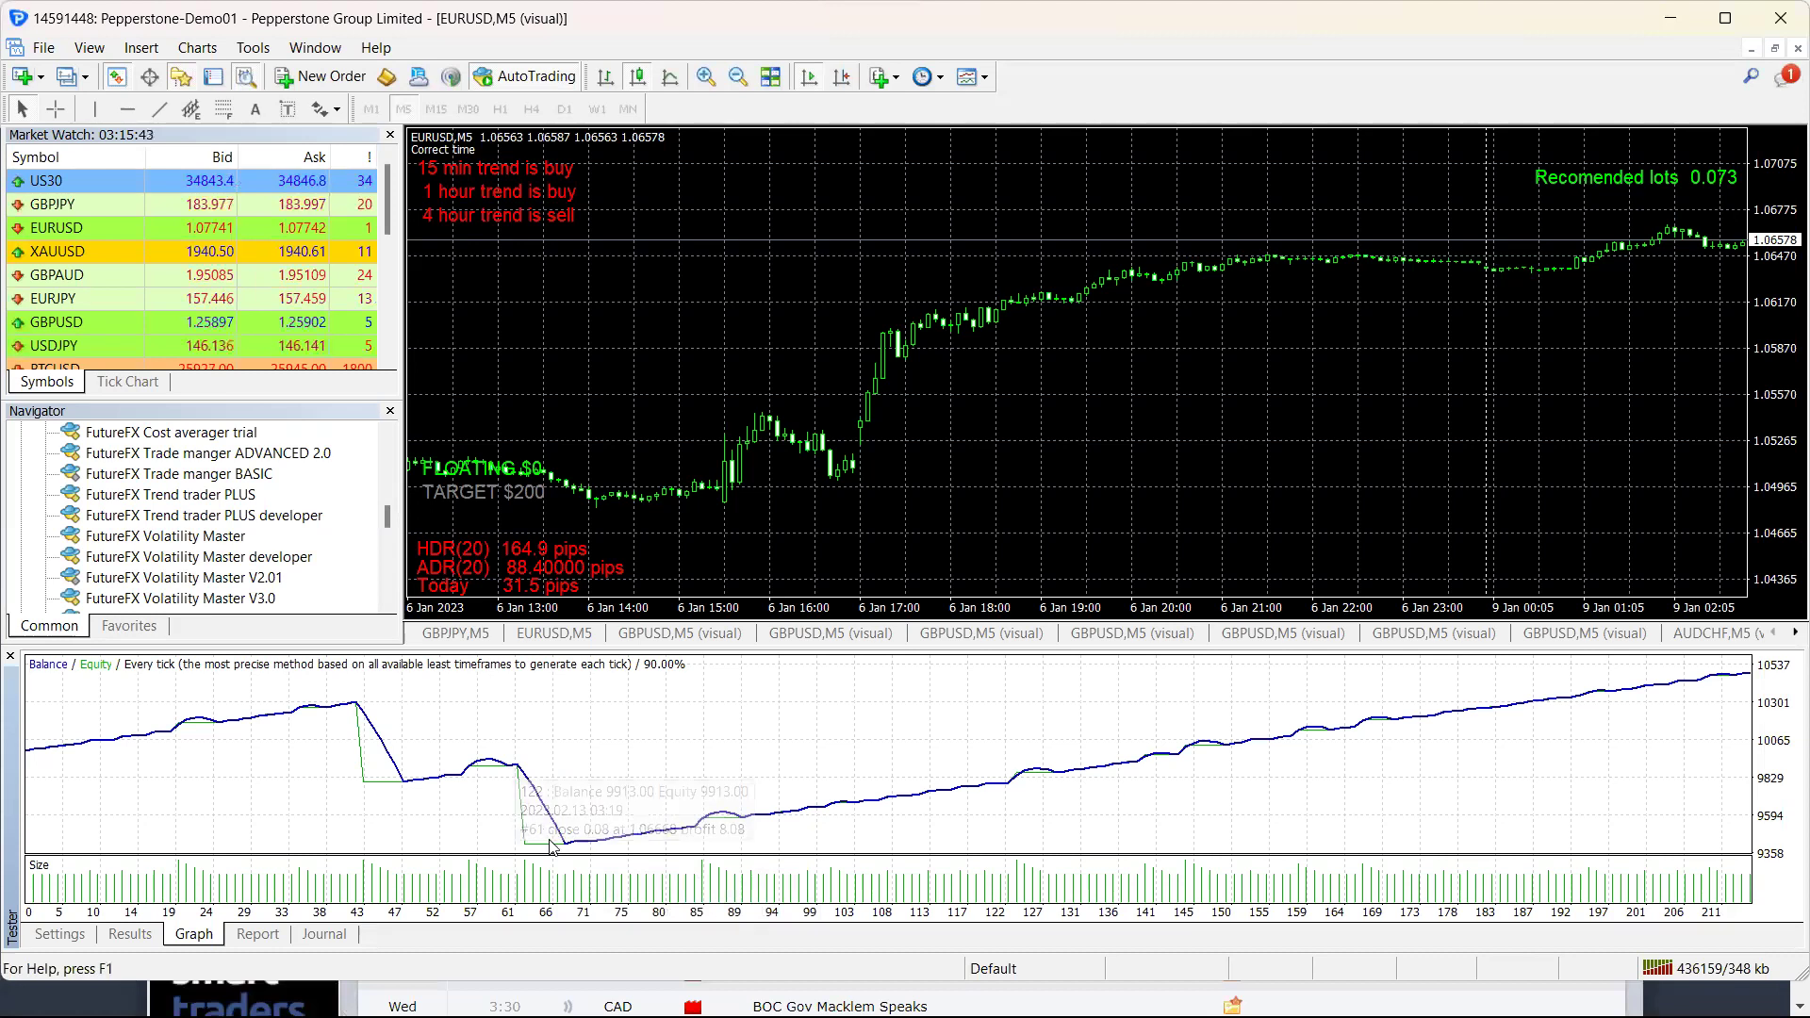
mouse_move(567, 844)
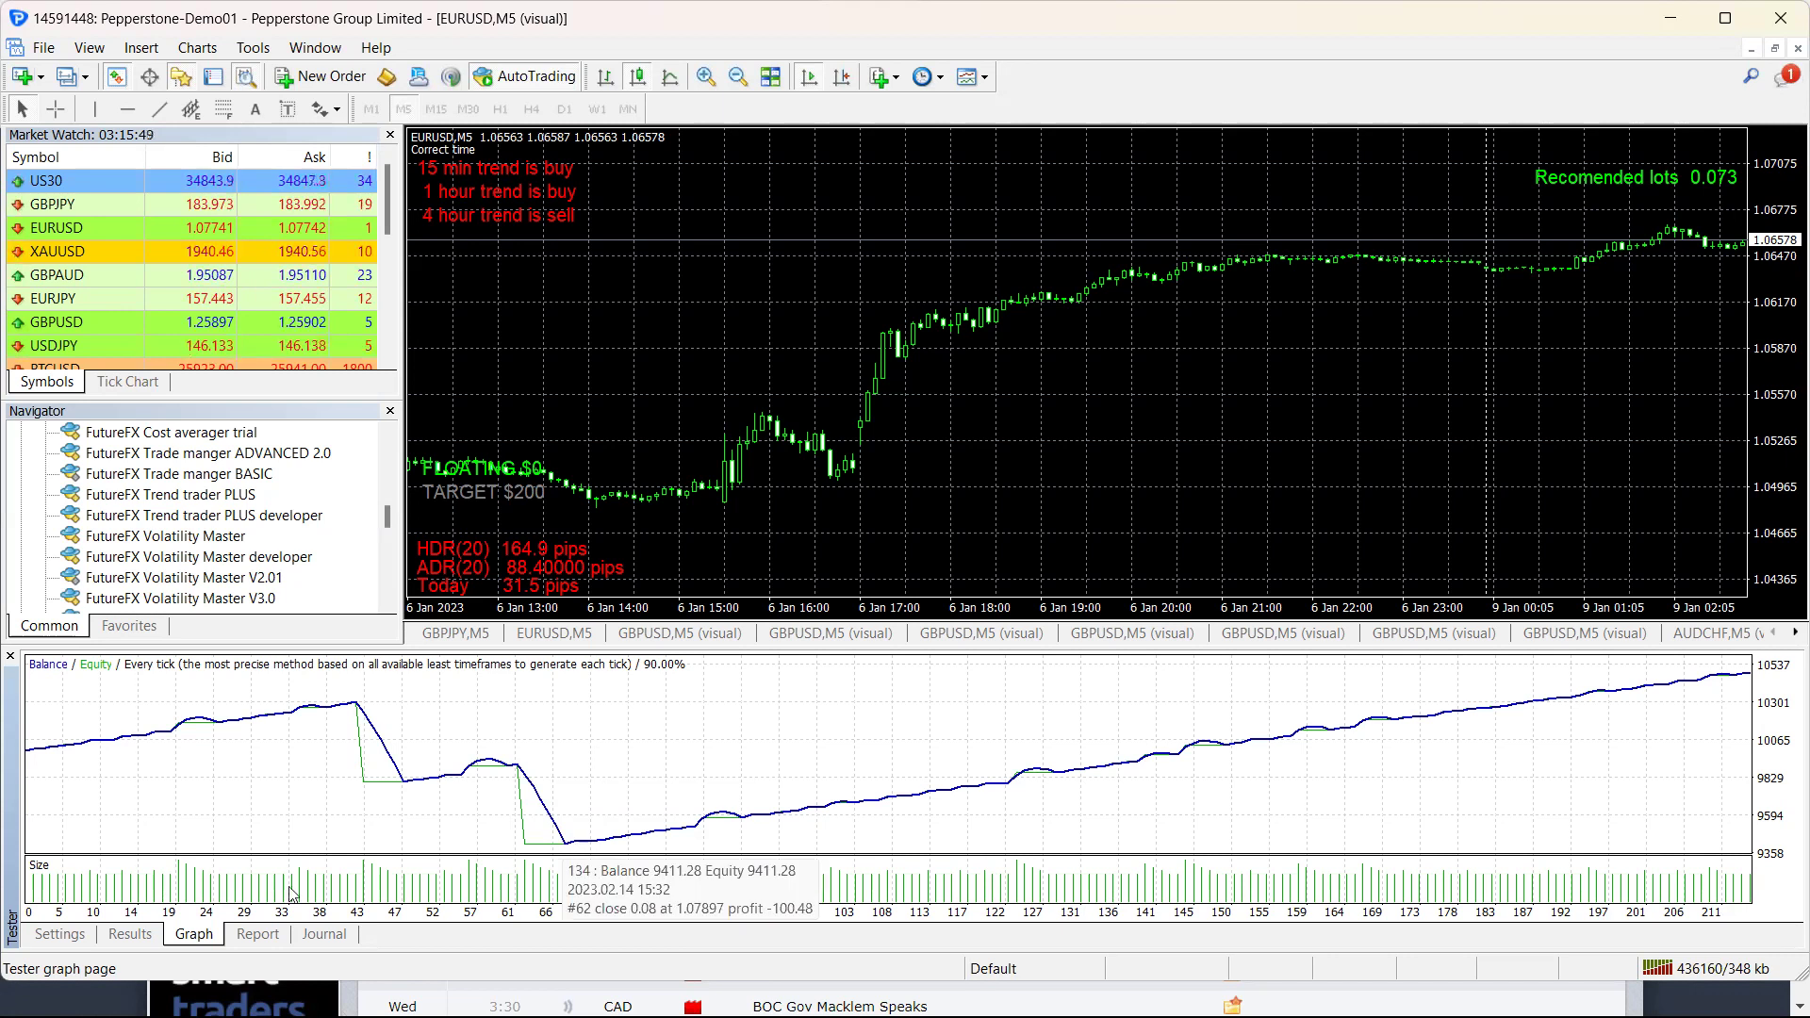
- Review the expert's input parameters and the total net profit in the backtest report
left_click(55, 939)
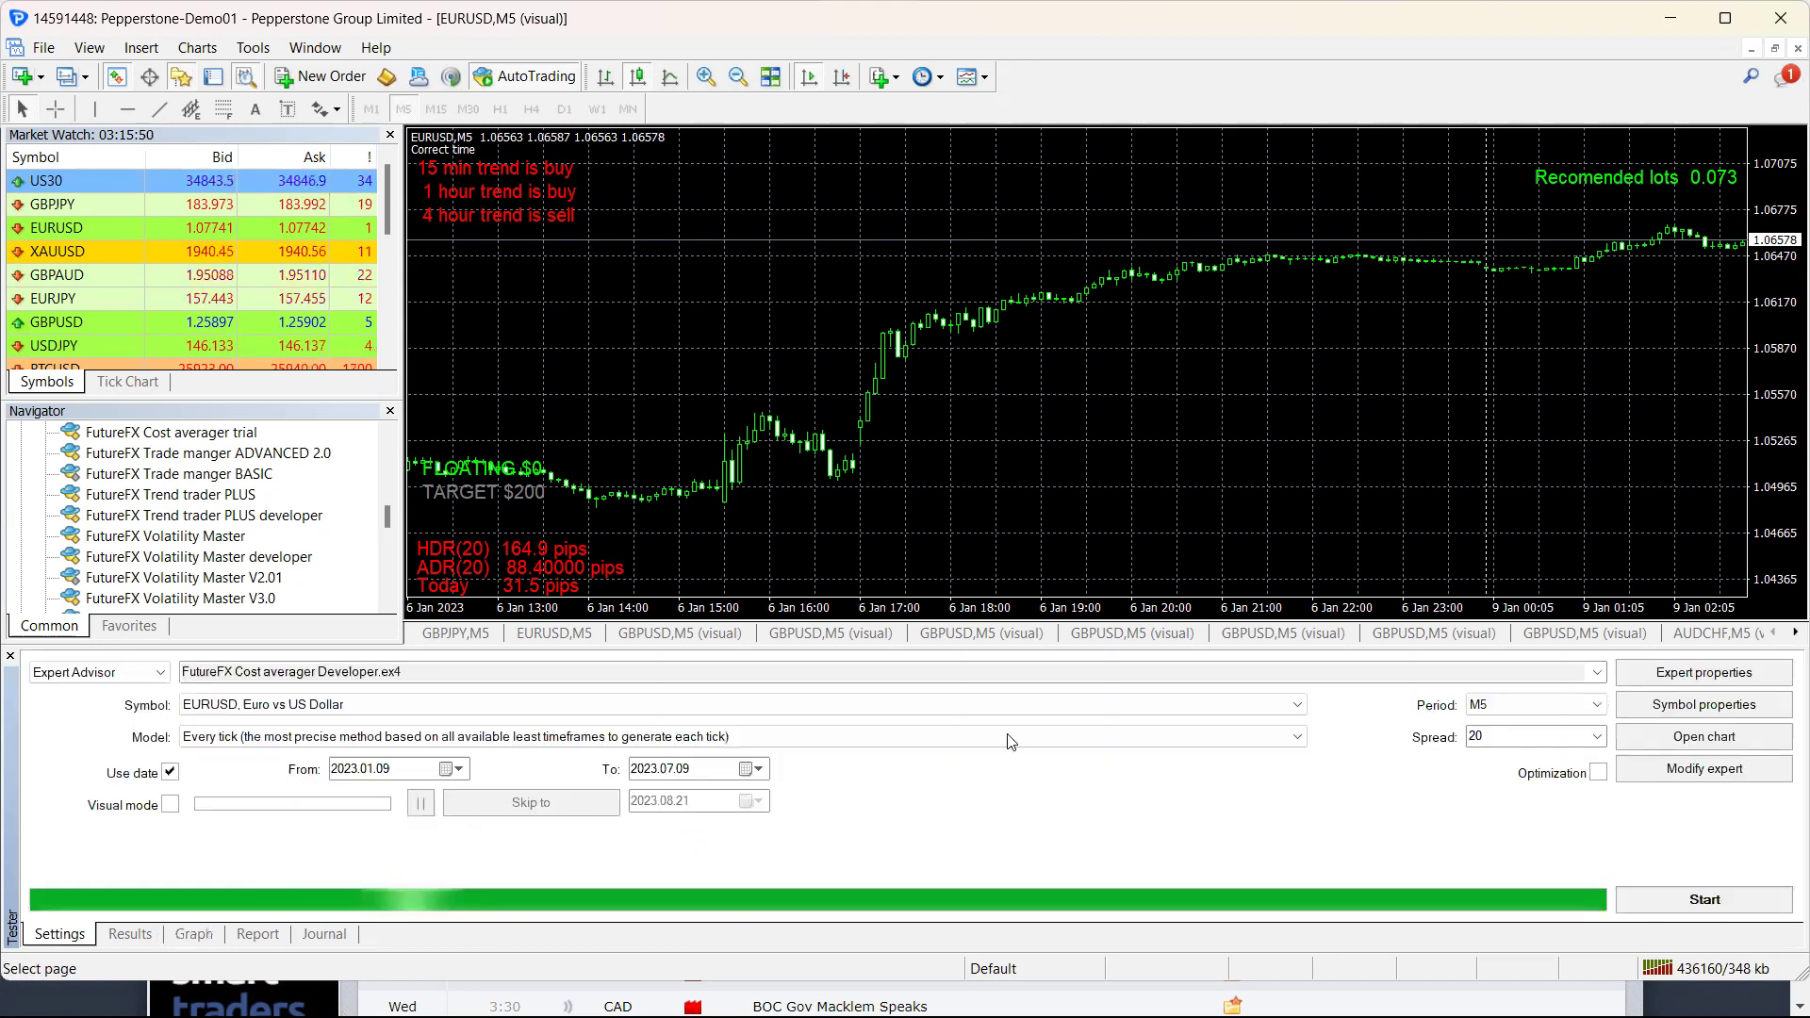
left_click(1715, 682)
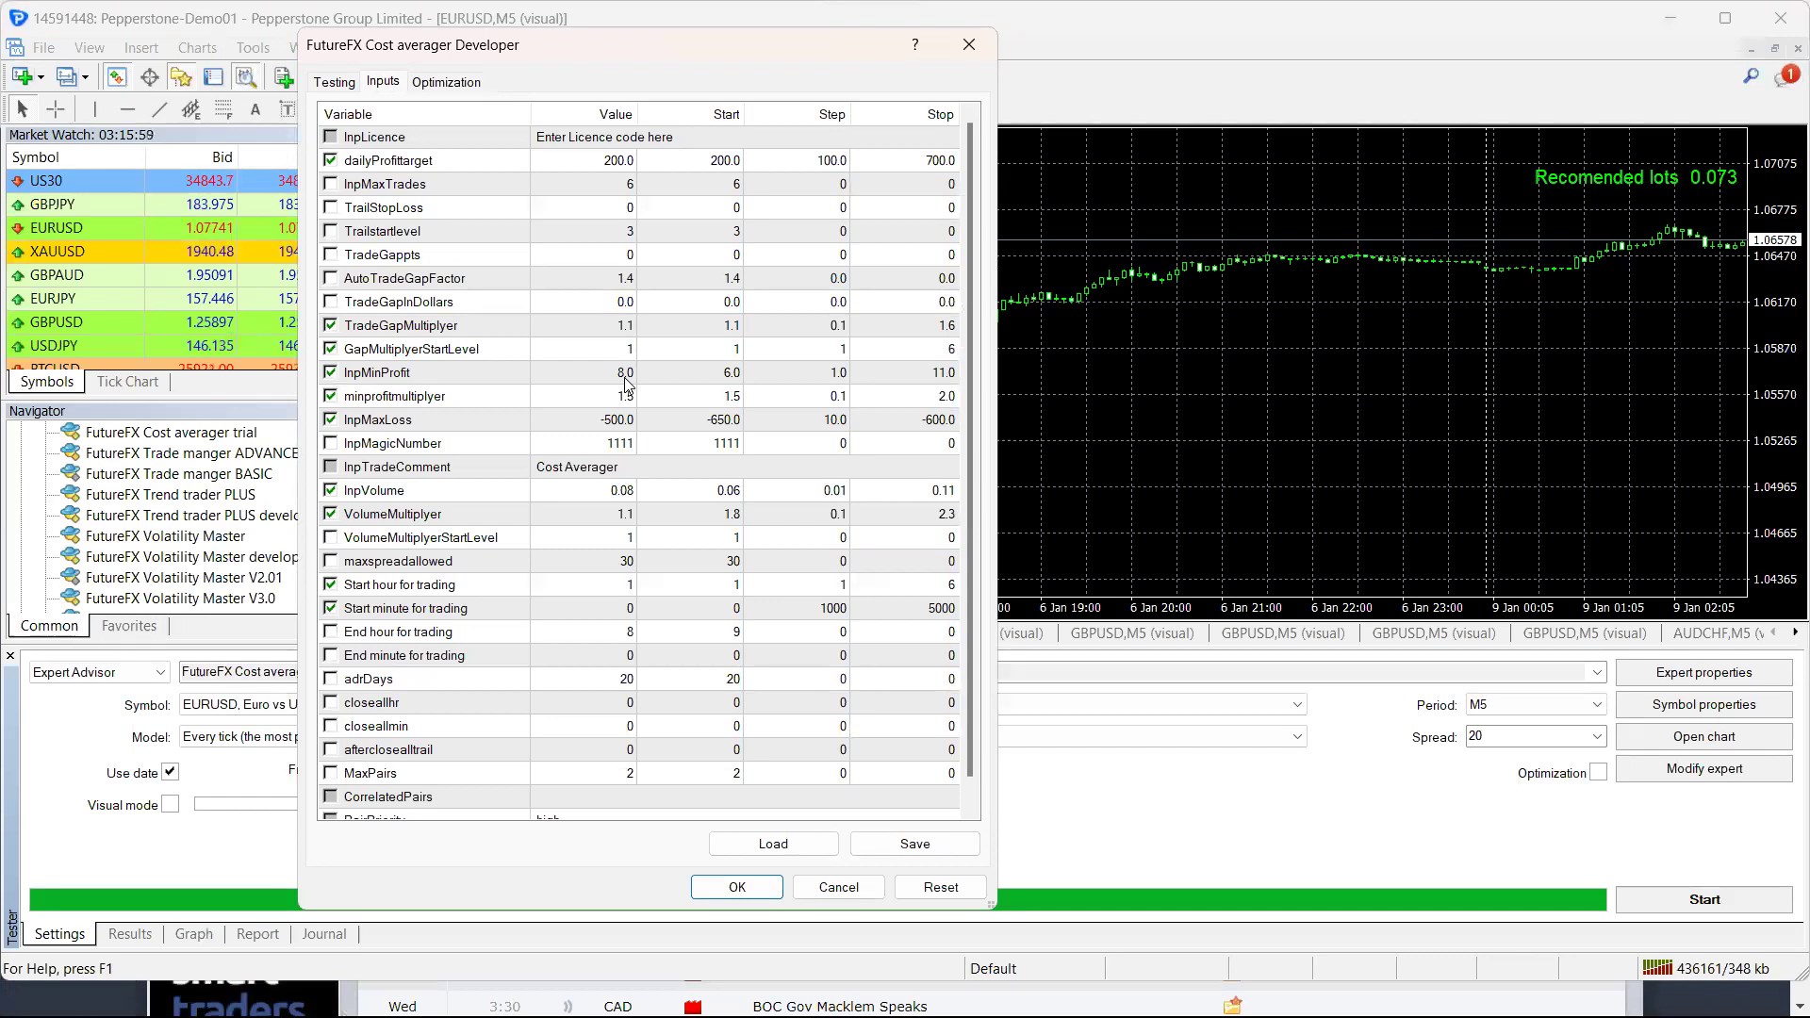
left_click(735, 887)
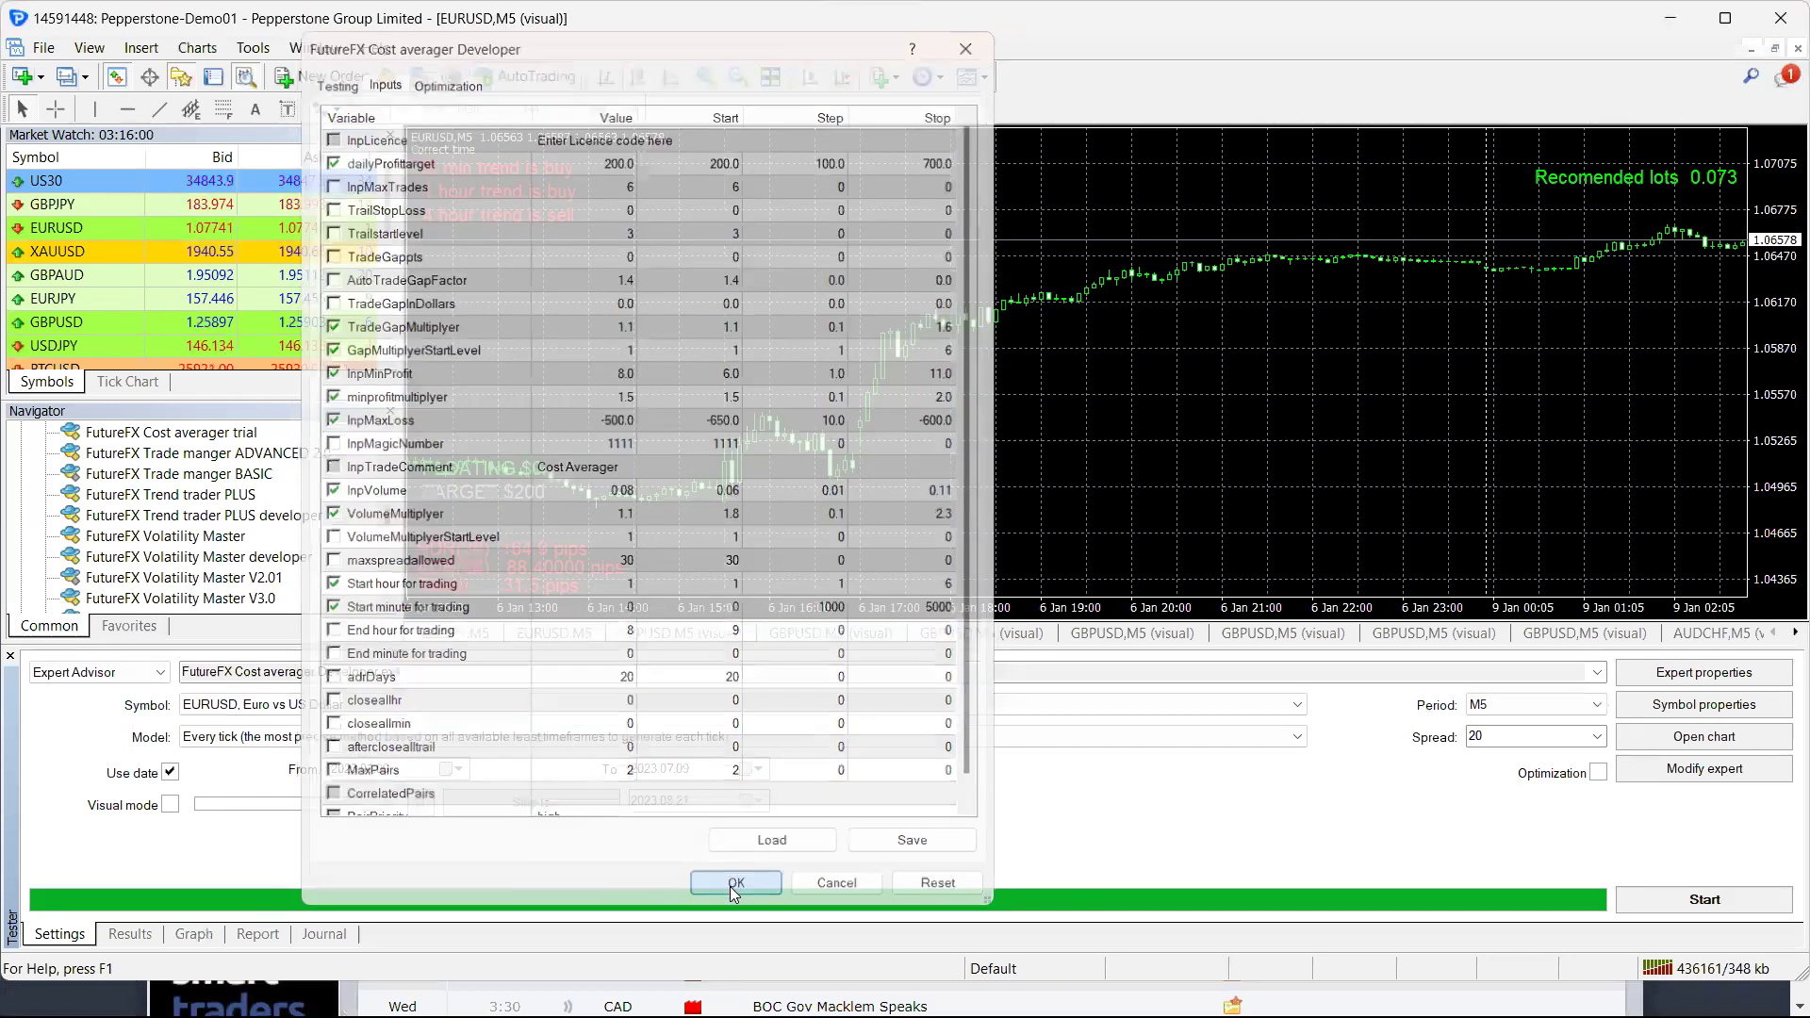
left_click(252, 934)
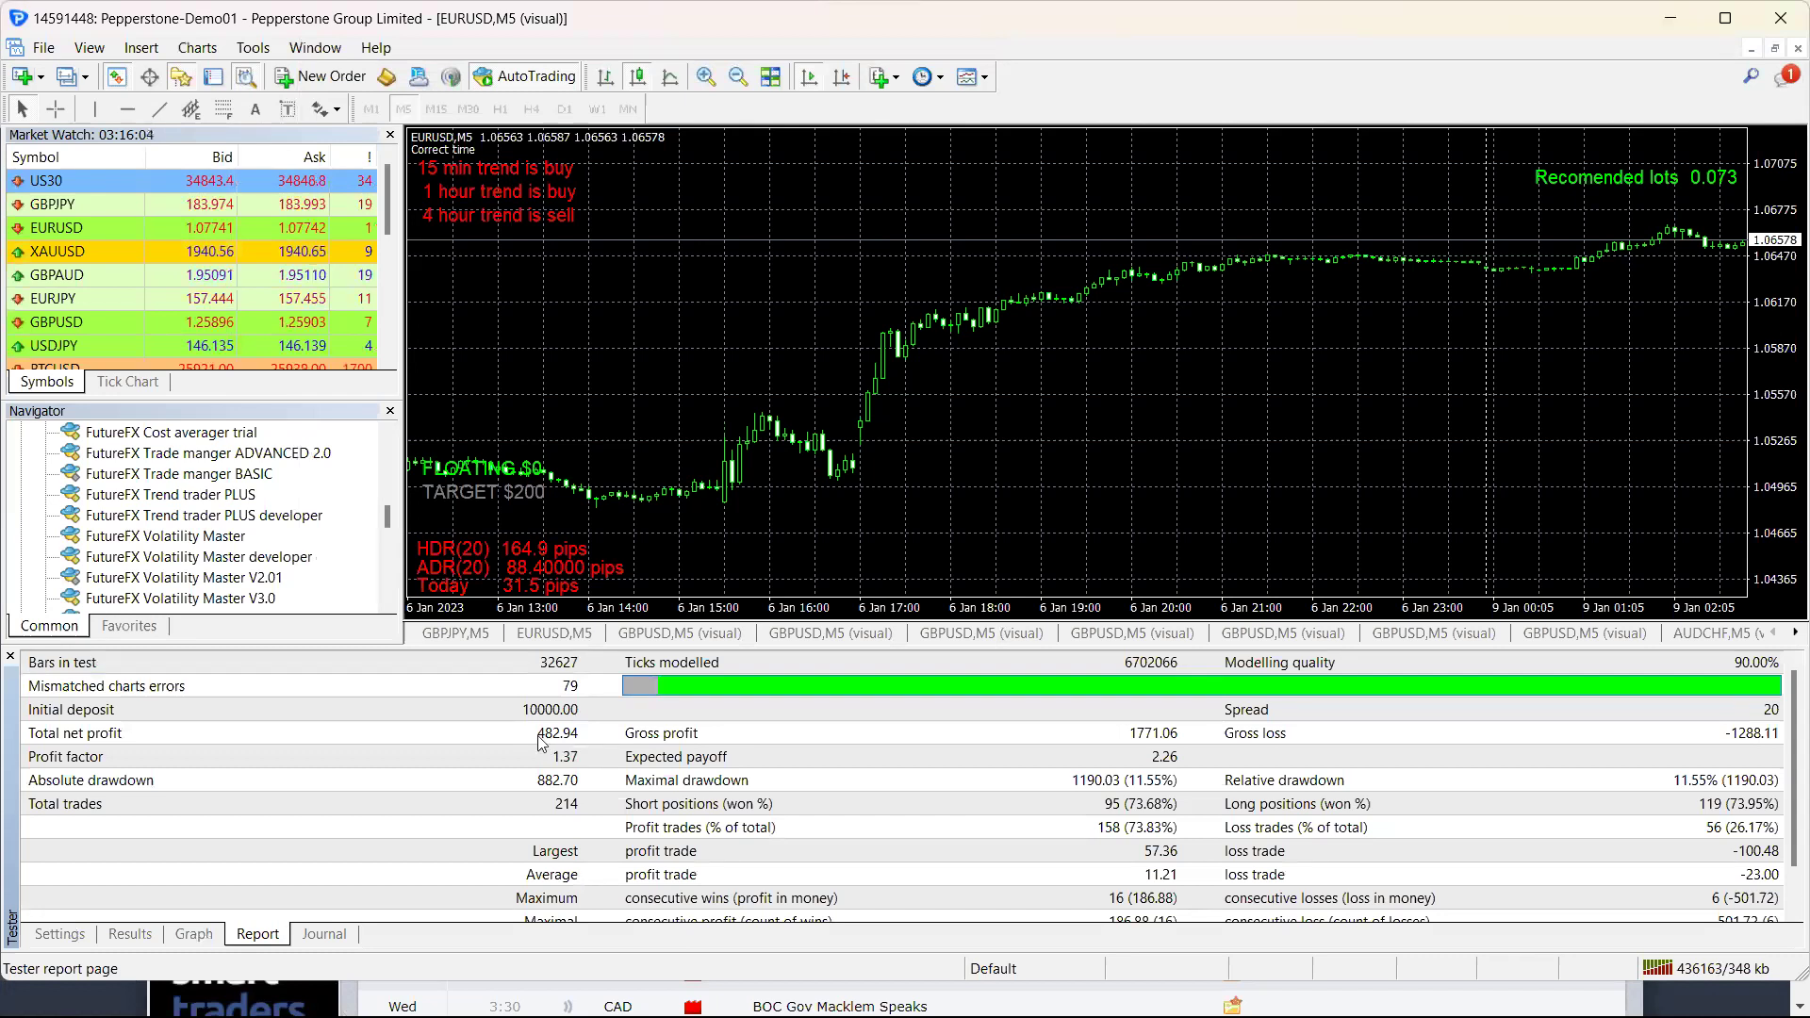
- Set the expert's InpMinProfit value to 4 in its input parameters
left_click(52, 933)
left_click(1695, 675)
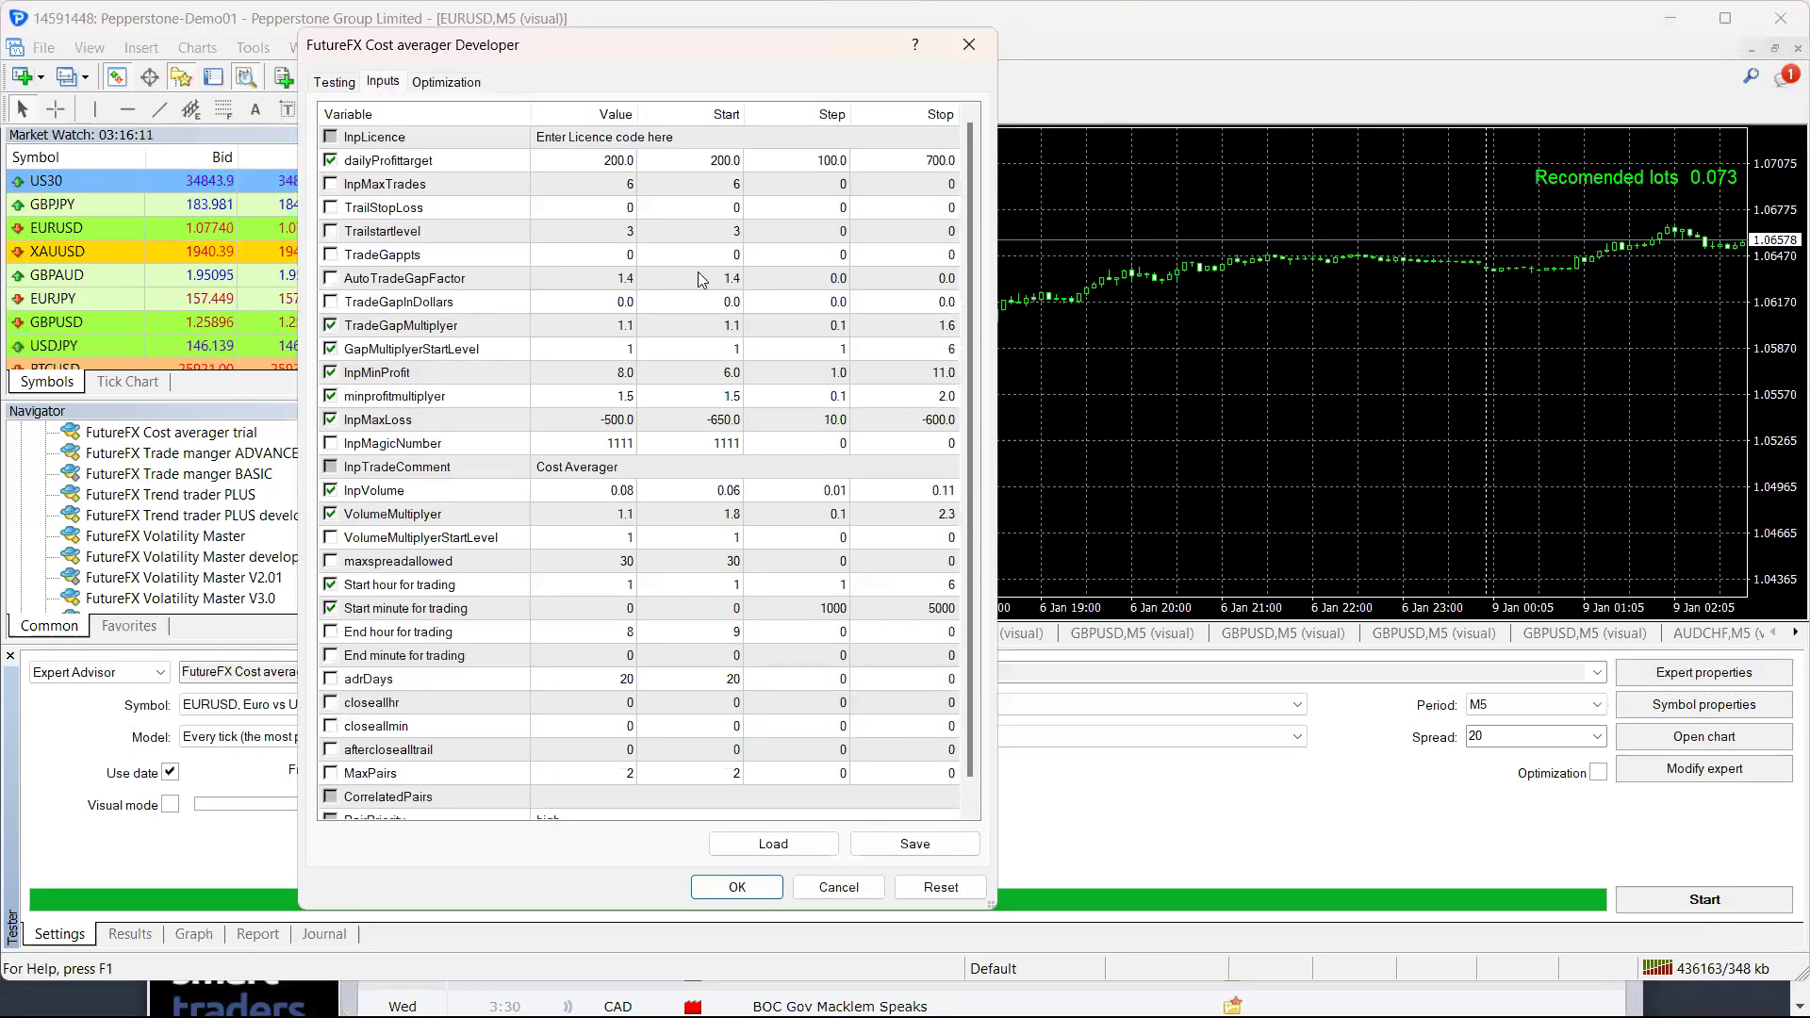
double_click(619, 376)
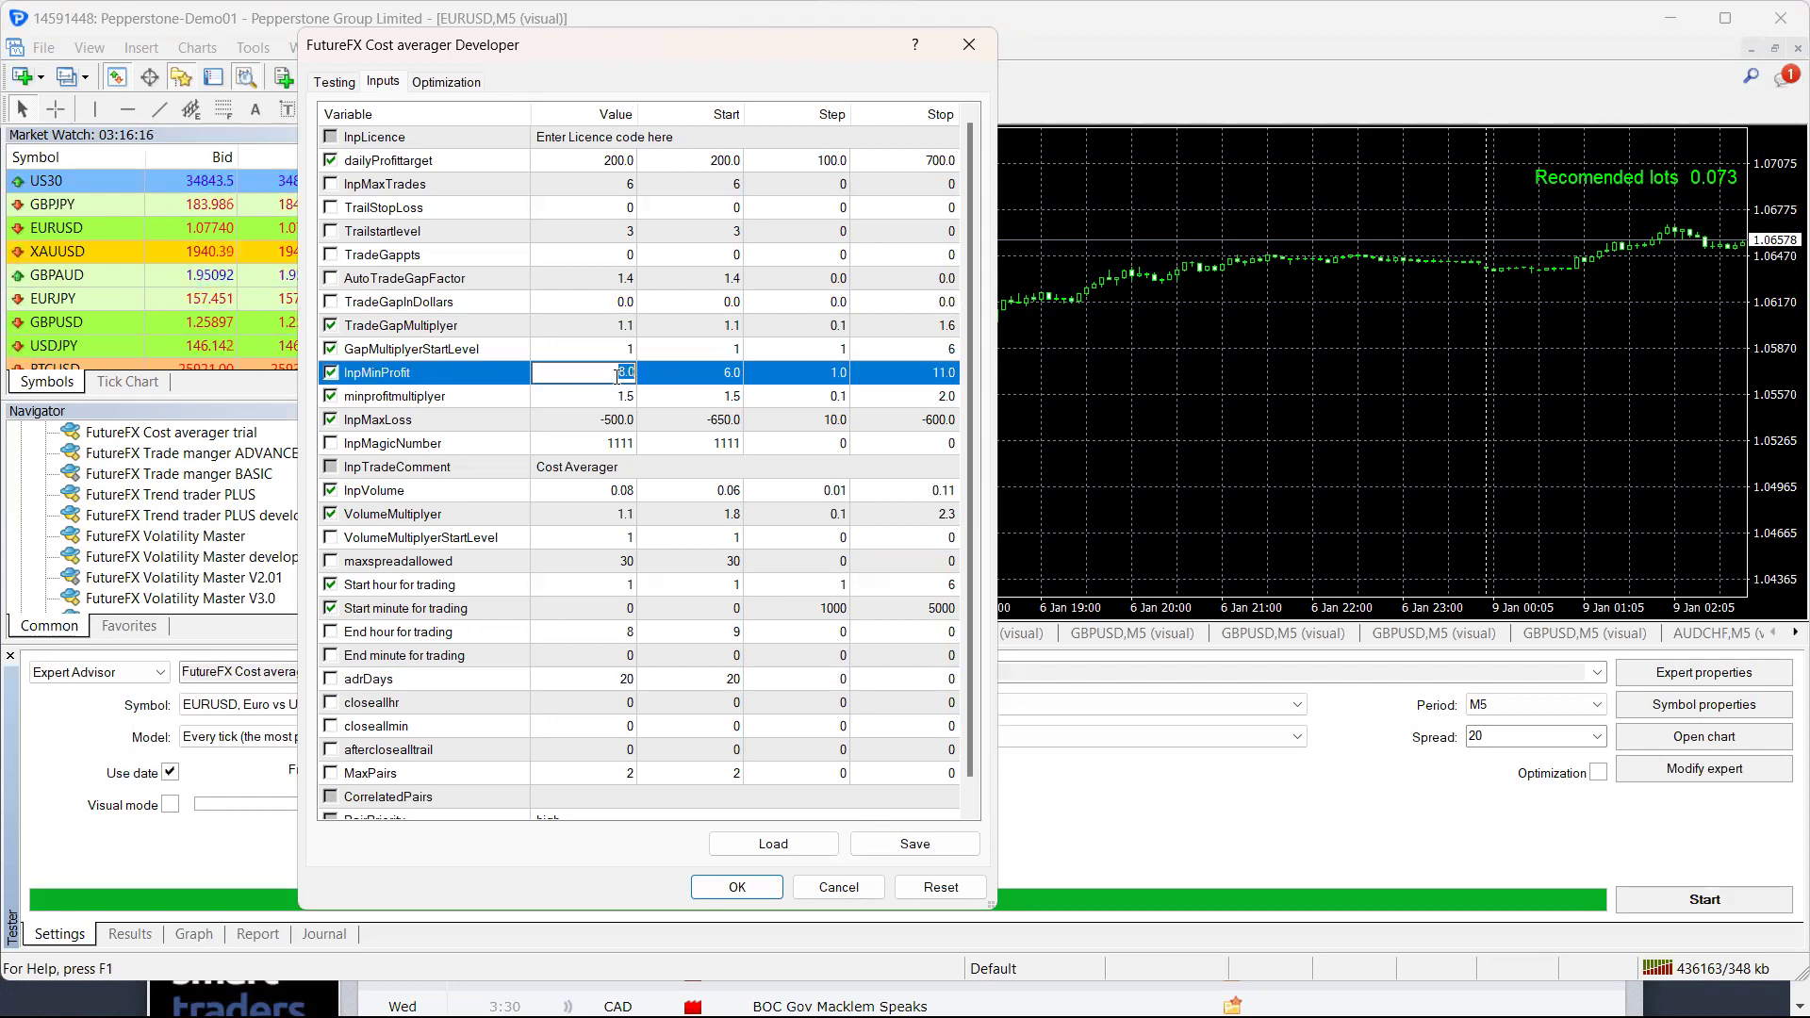
type("4")
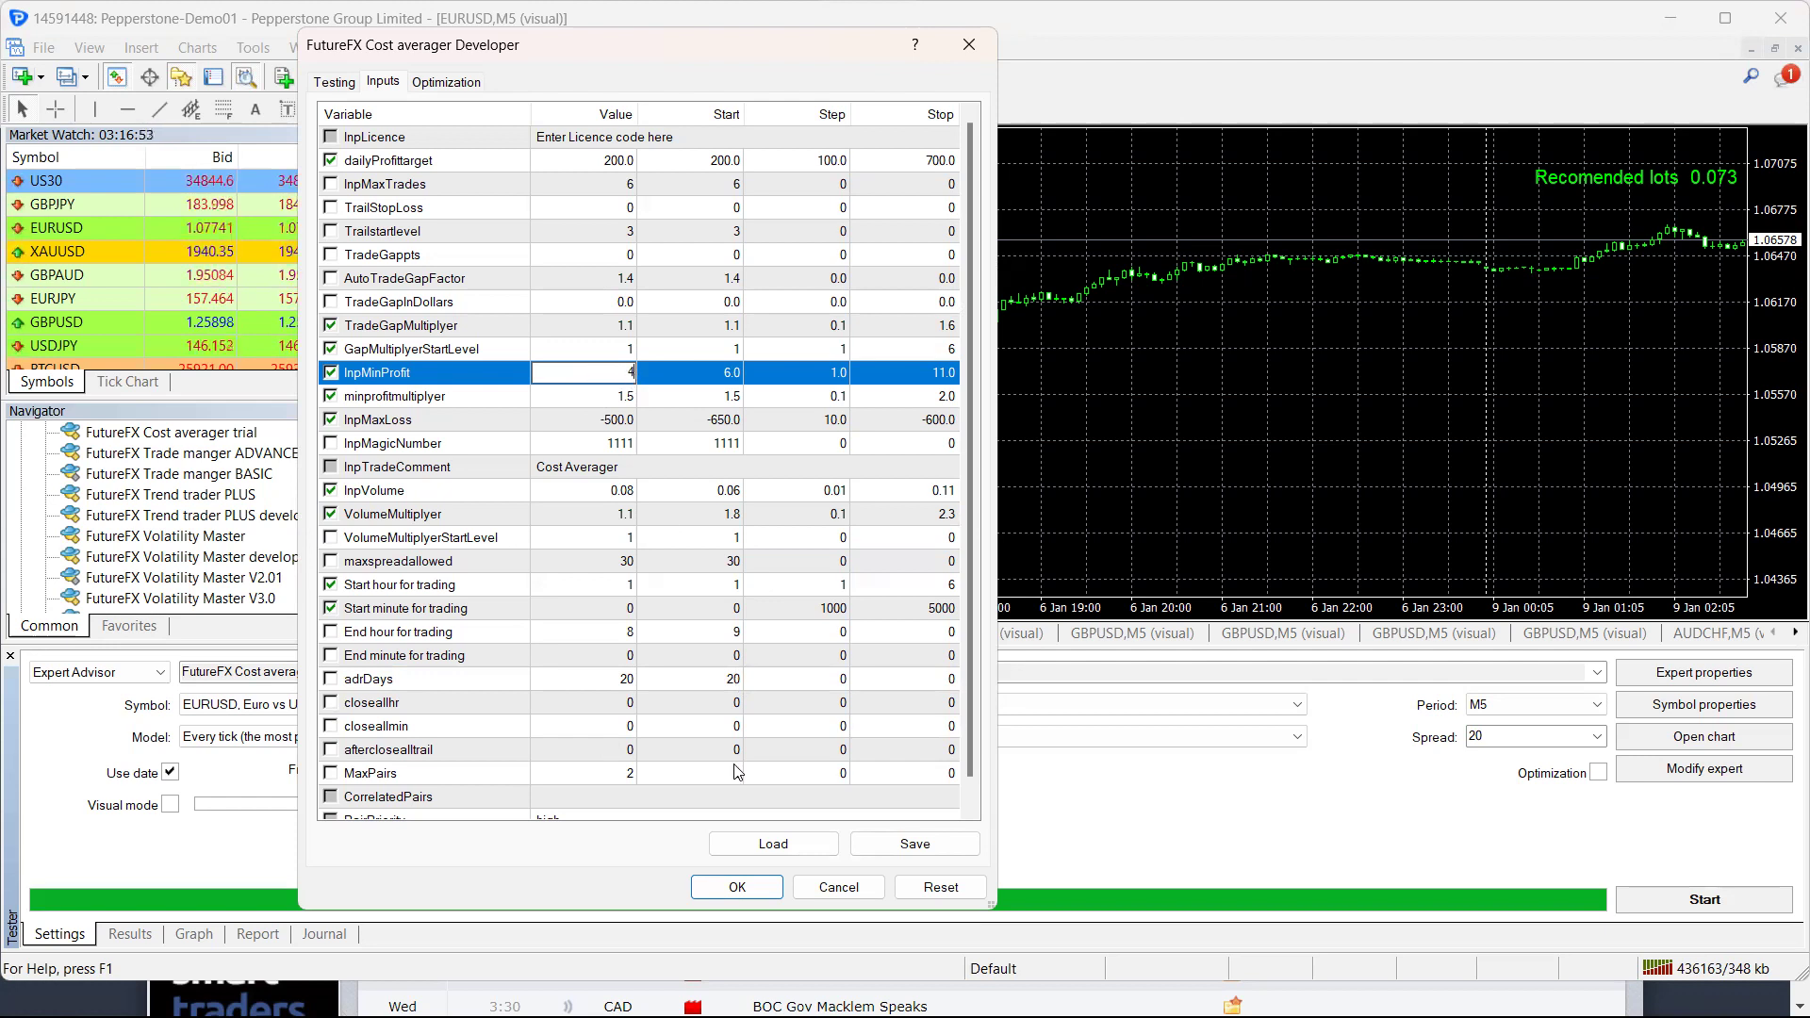
left_click(729, 889)
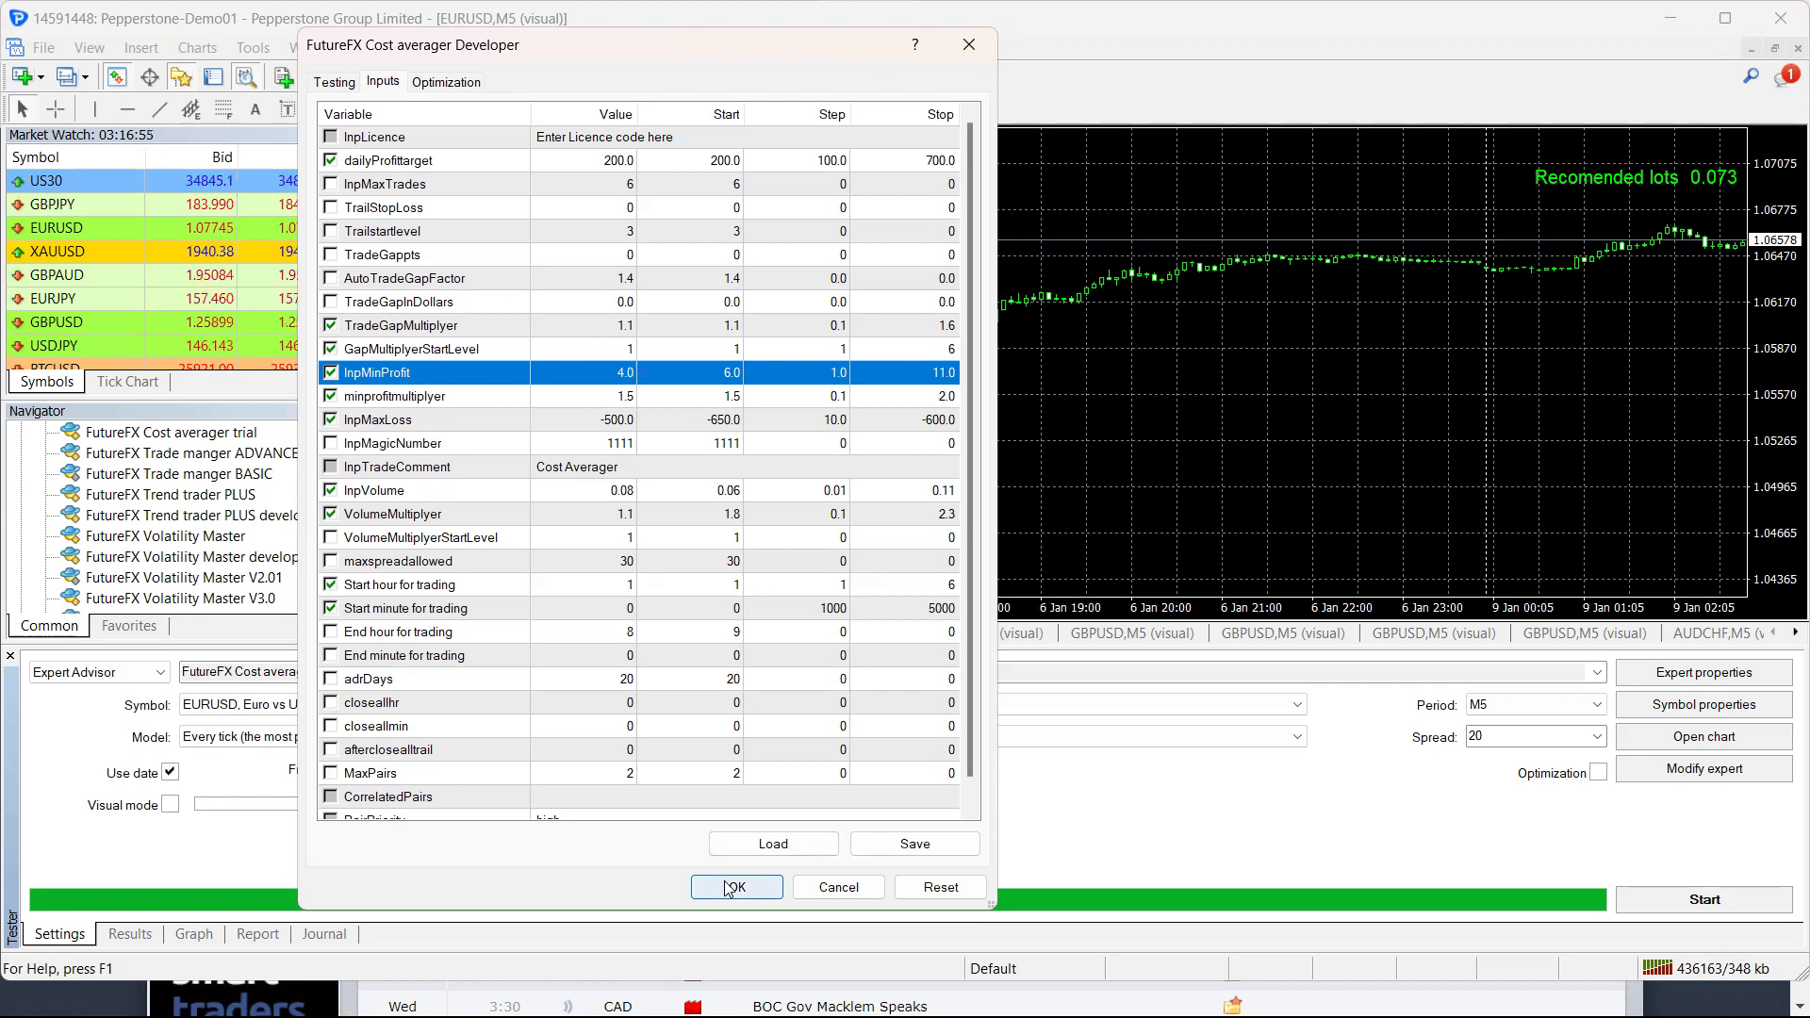
left_click(731, 887)
- Rerun the EURUSD backtest with the changed minimum profit and show its balance graph
left_click(1680, 904)
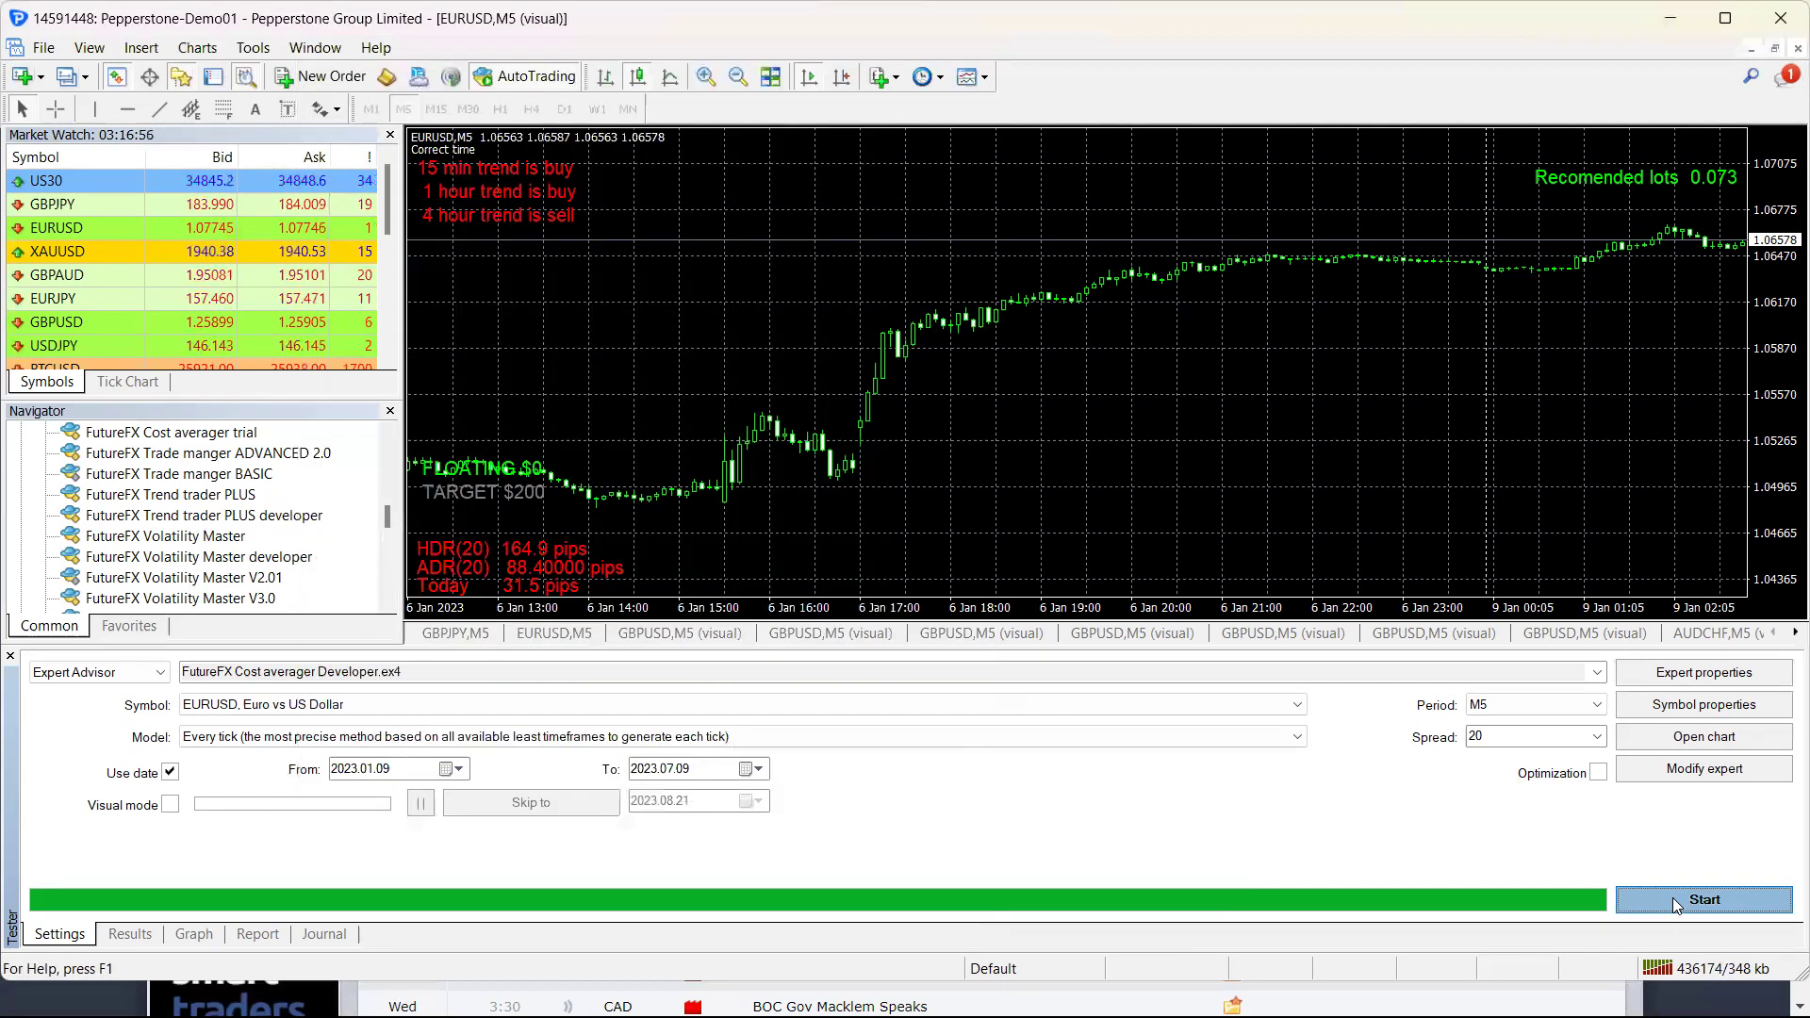
left_click(221, 939)
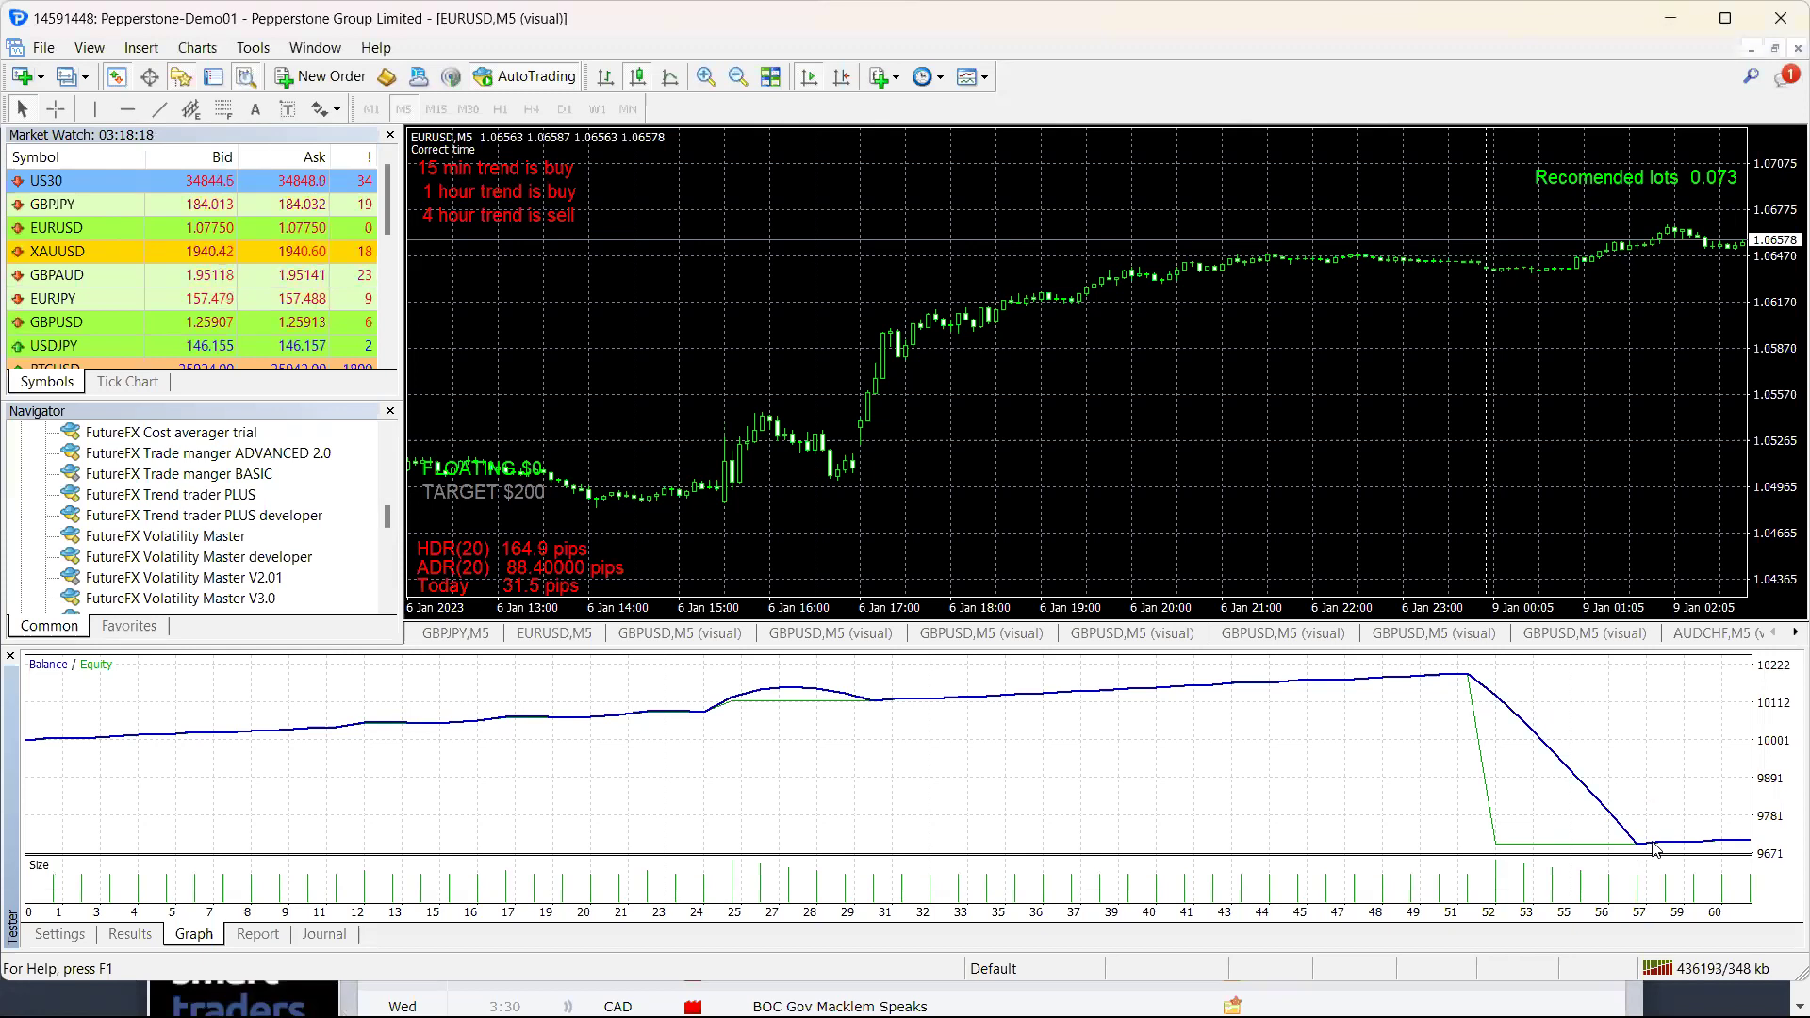
- Examine the steep drop in the balance graph and the backtest report for the InpMinProfit 4 run
mouse_move(1564, 847)
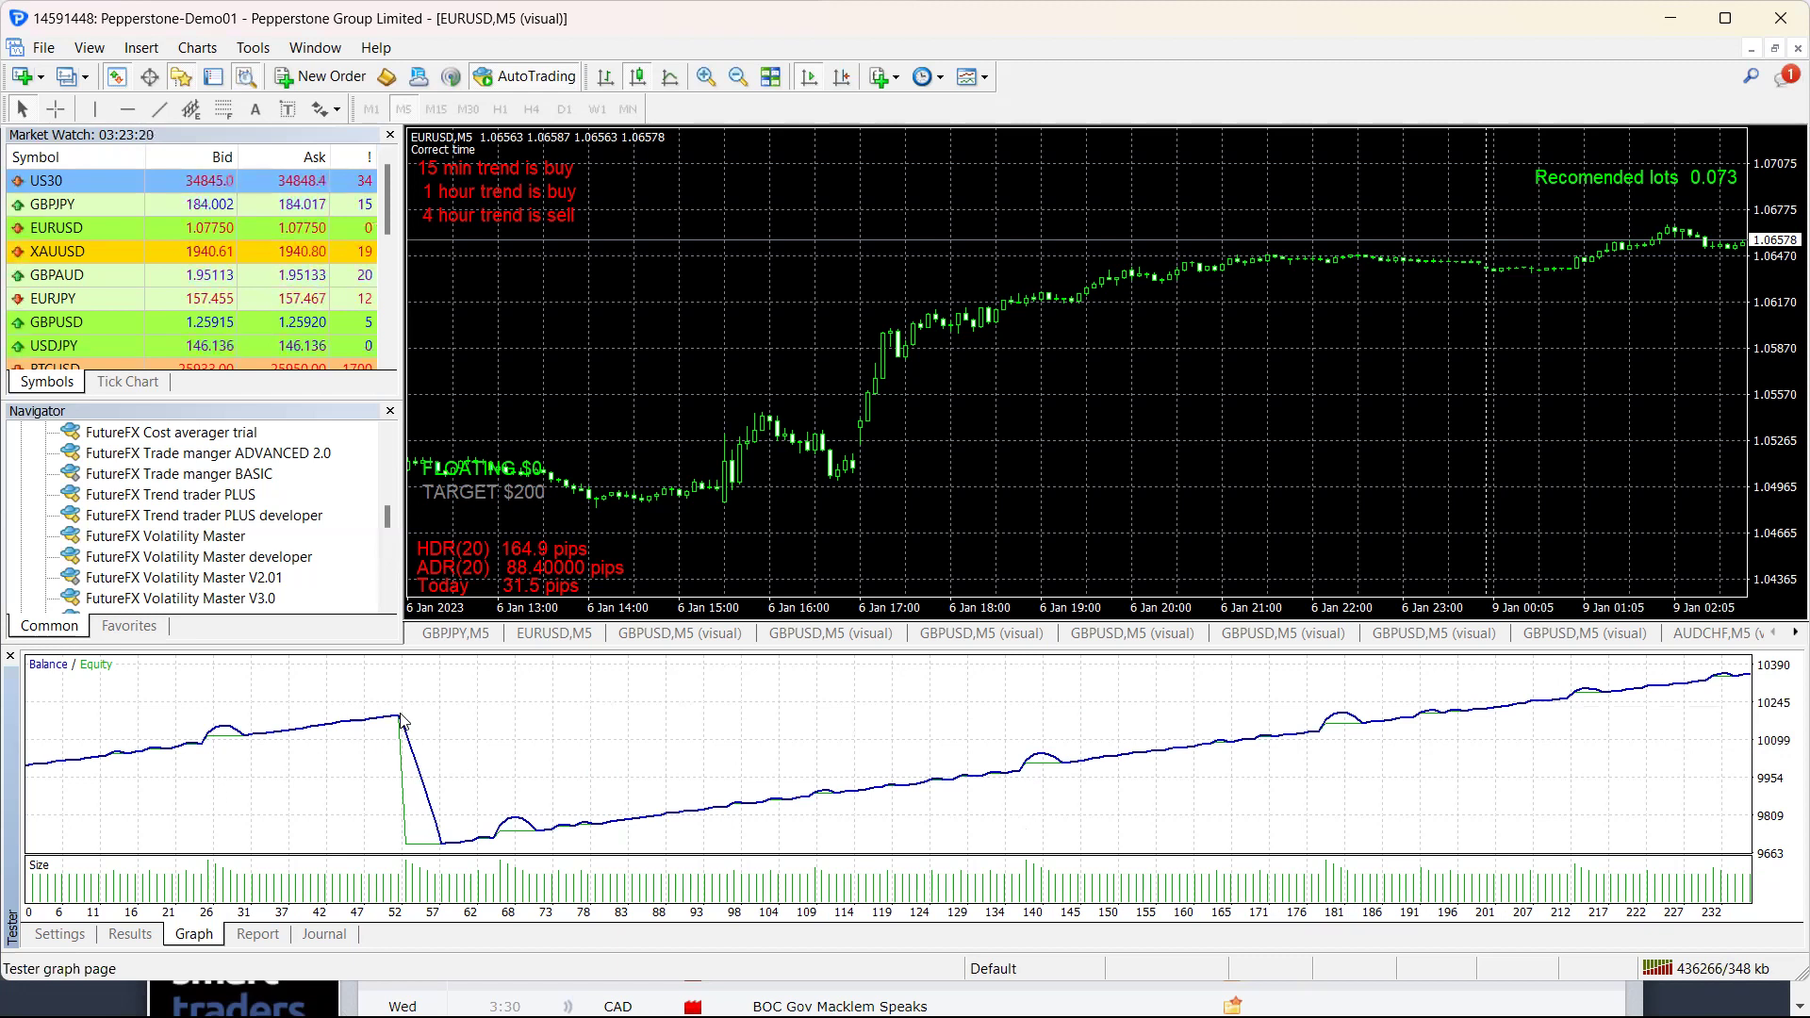
mouse_move(442, 853)
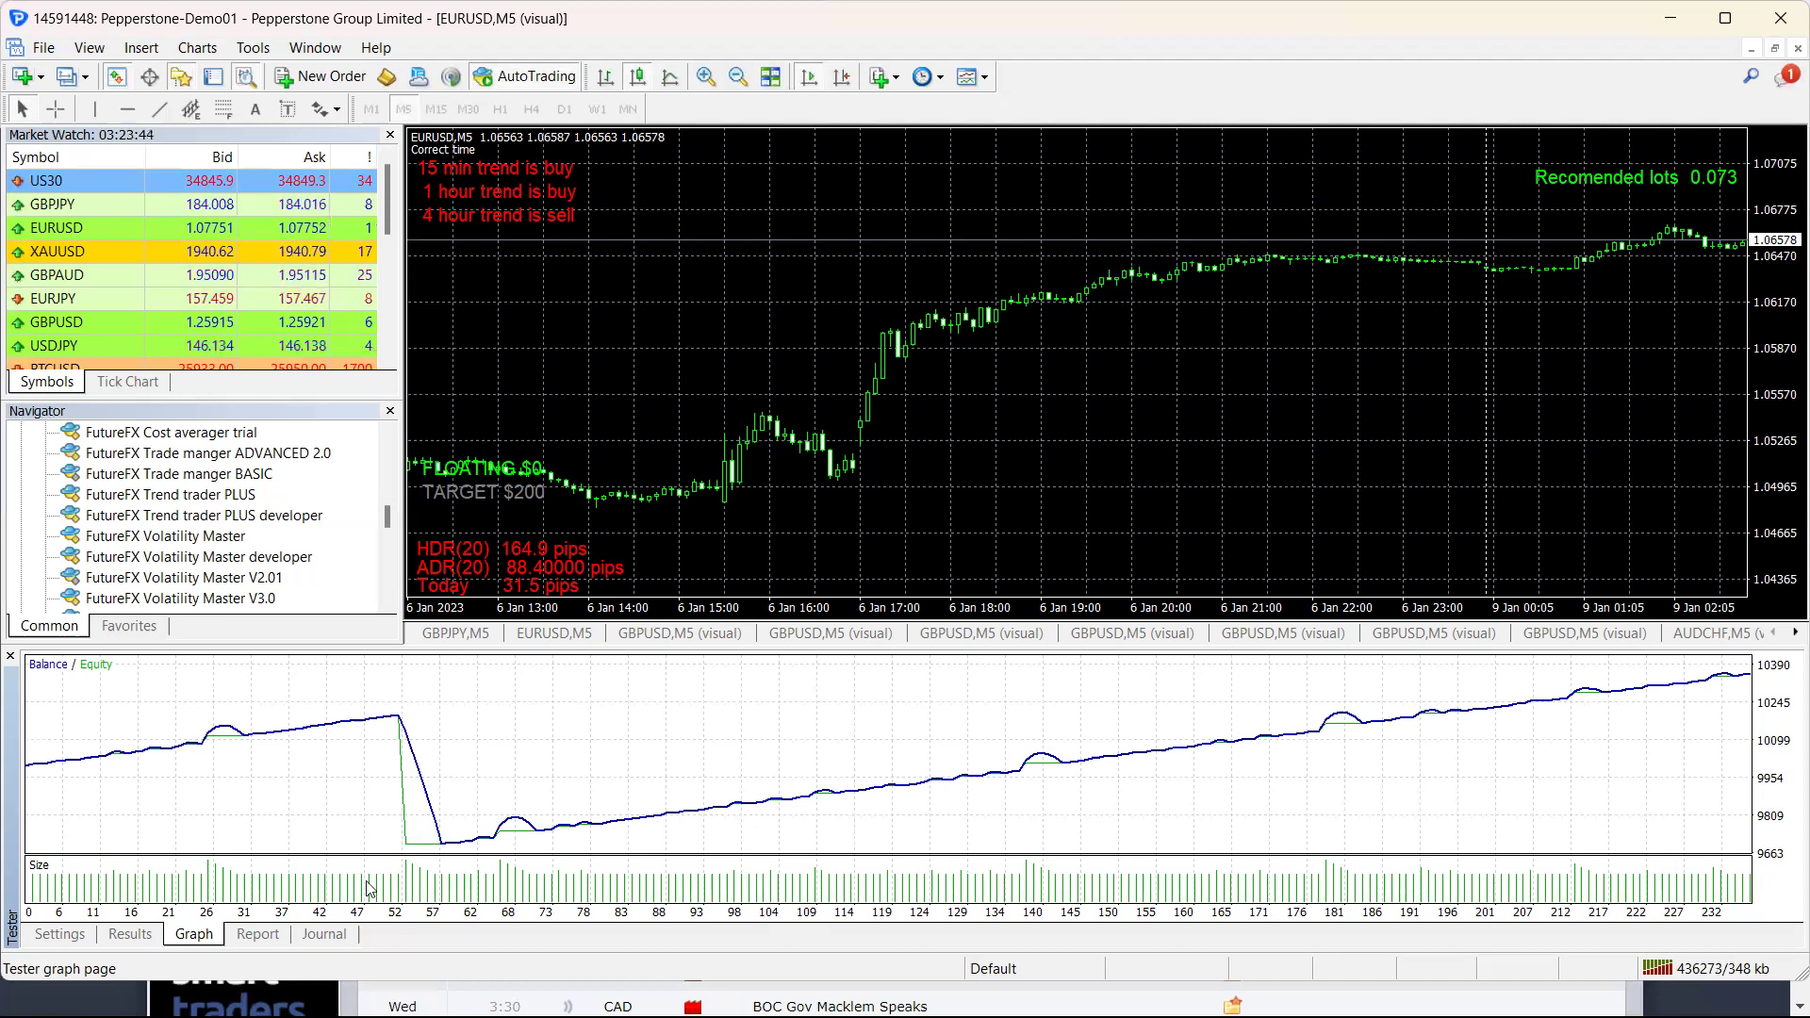
left_click(258, 934)
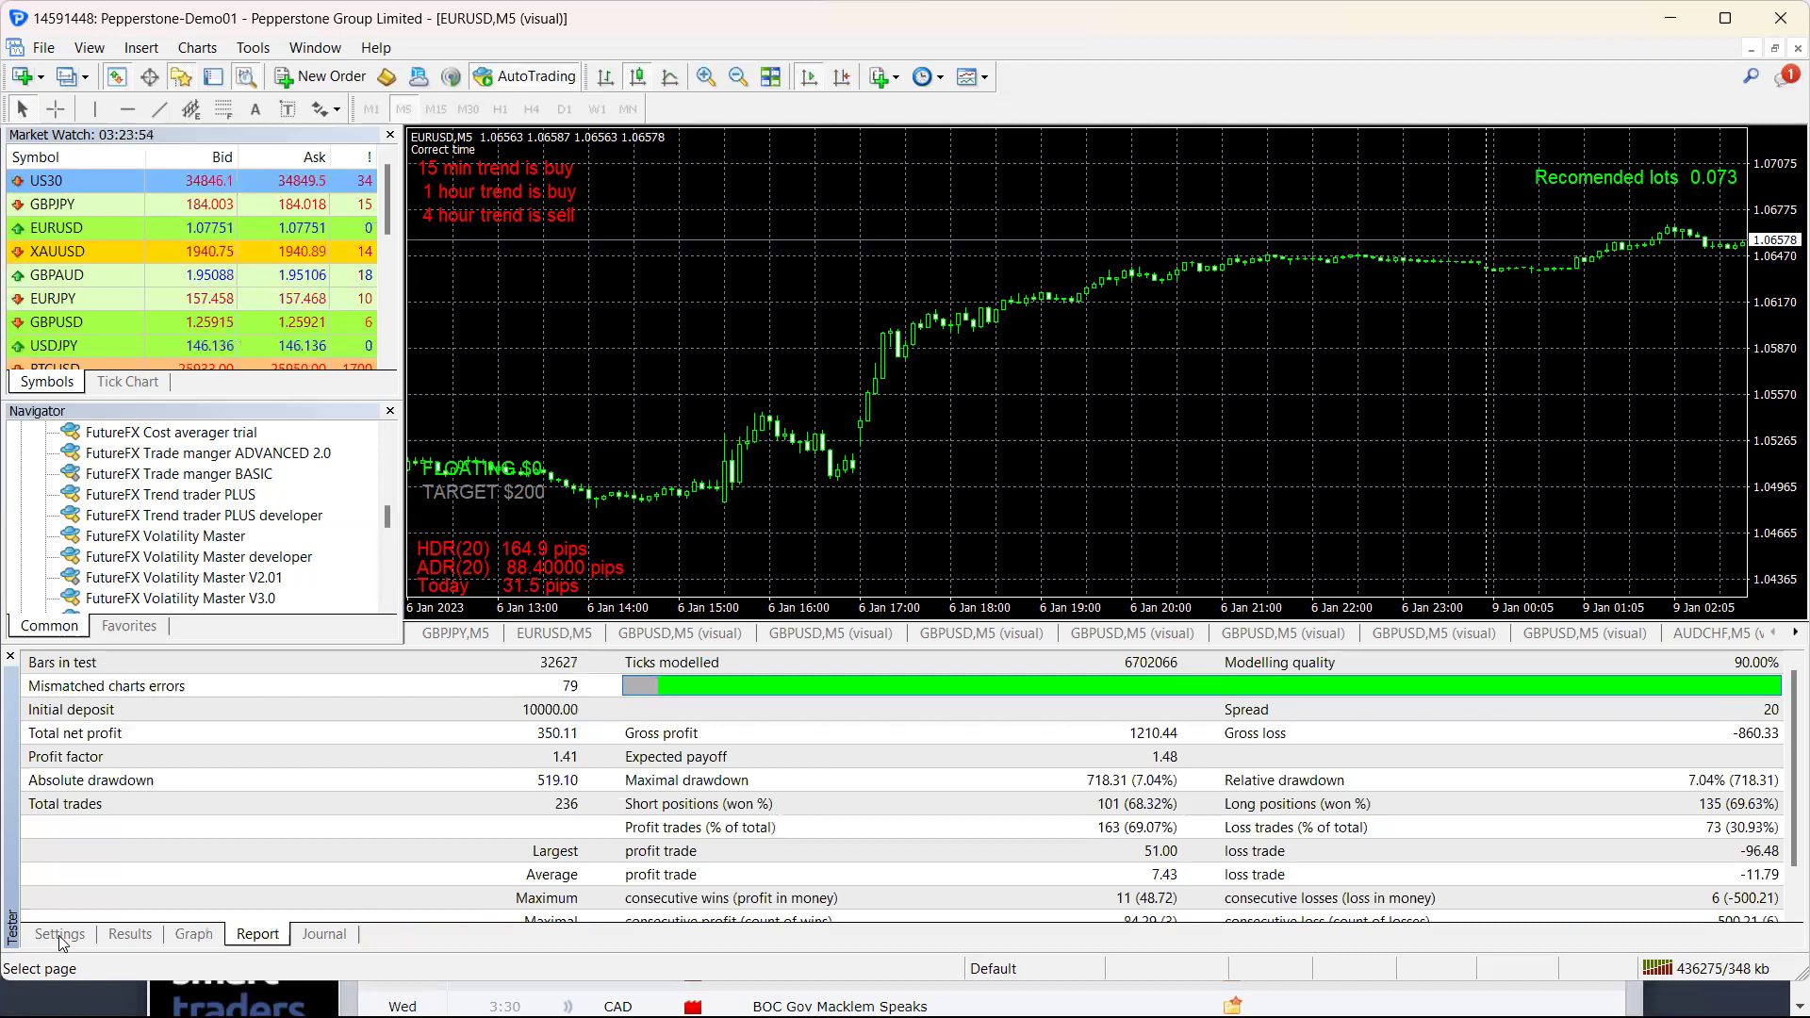
left_click(193, 934)
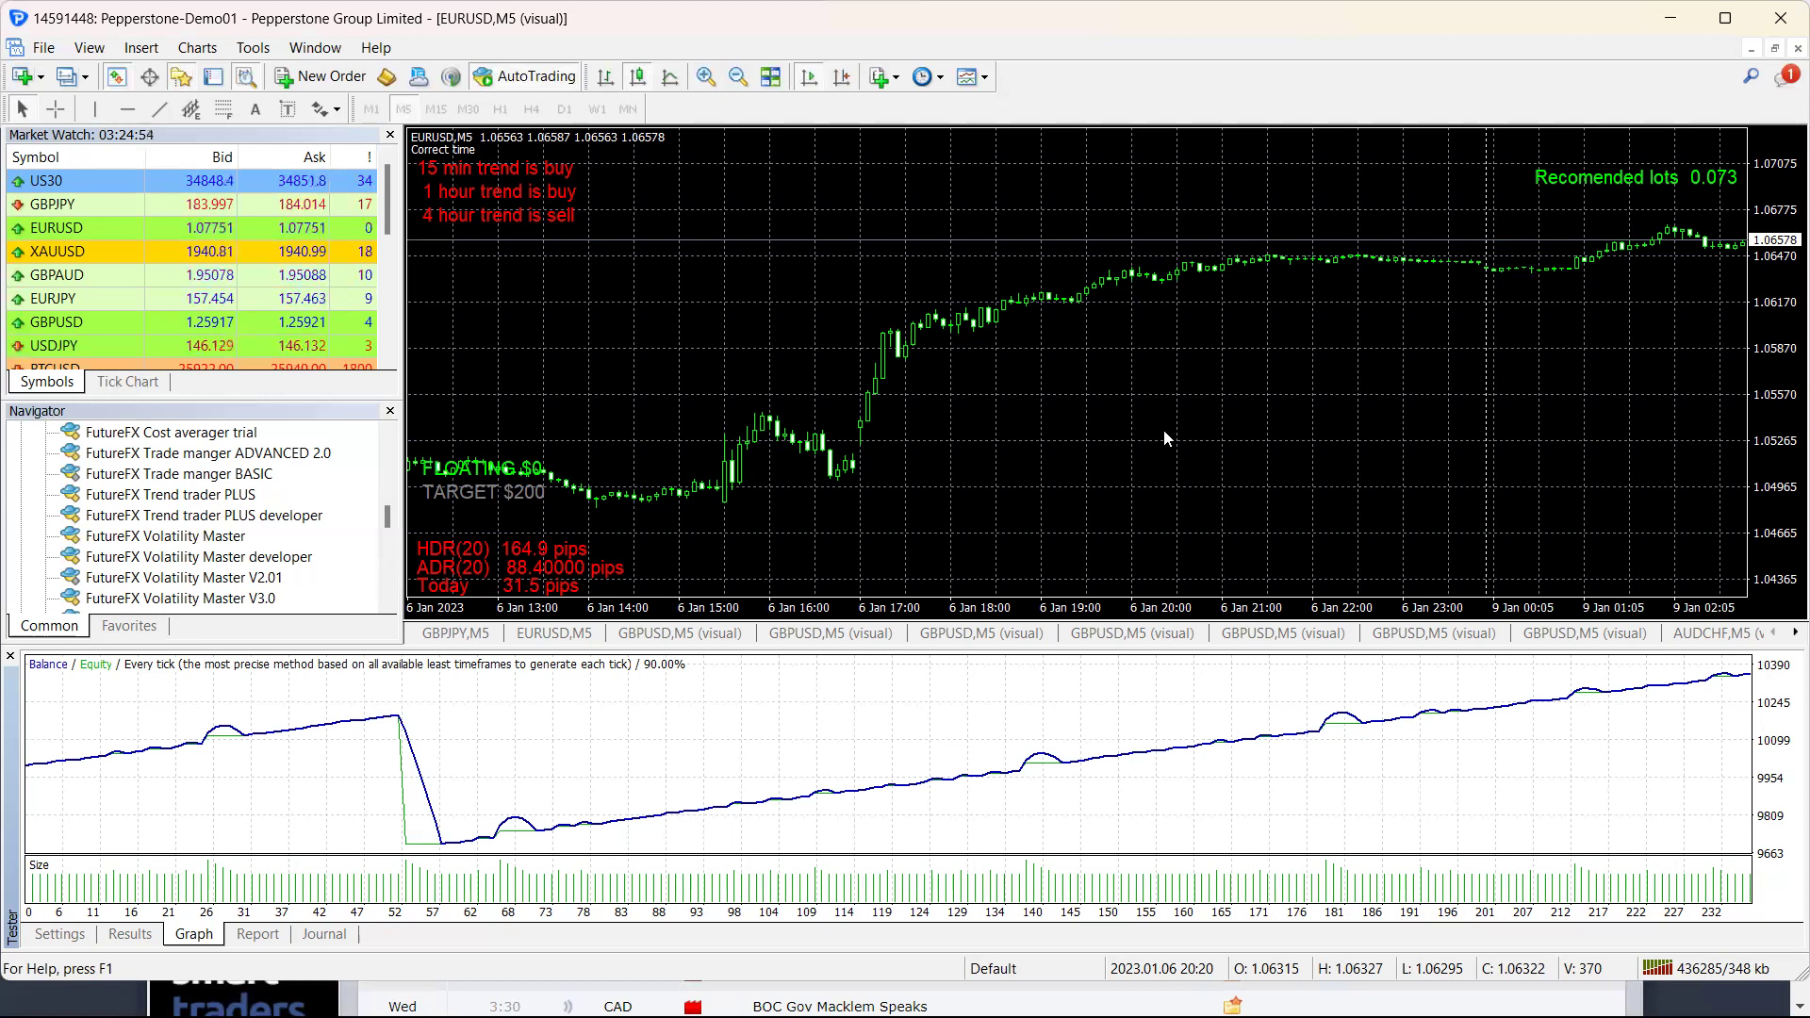
- Try an InpVolume of 0.01 in the expert's input parameters, and set it back to 0.08
left_click(57, 936)
left_click(1690, 674)
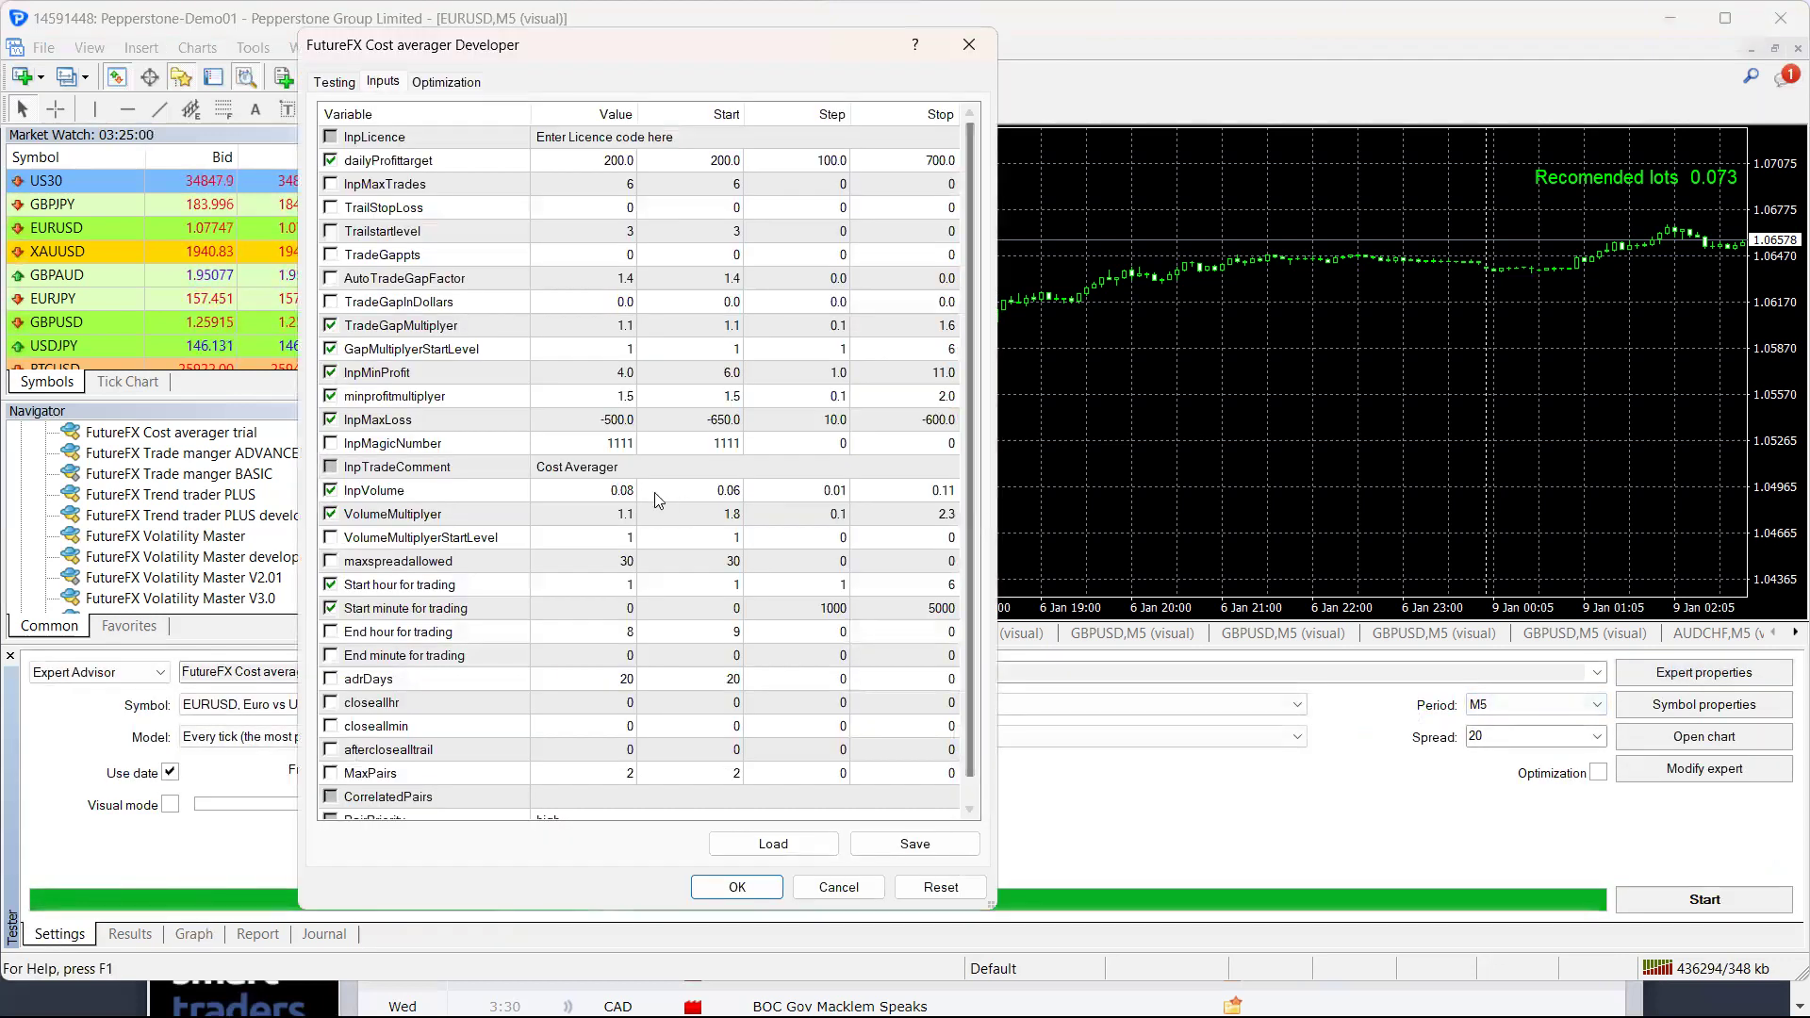
double_click(619, 490)
type("0.01")
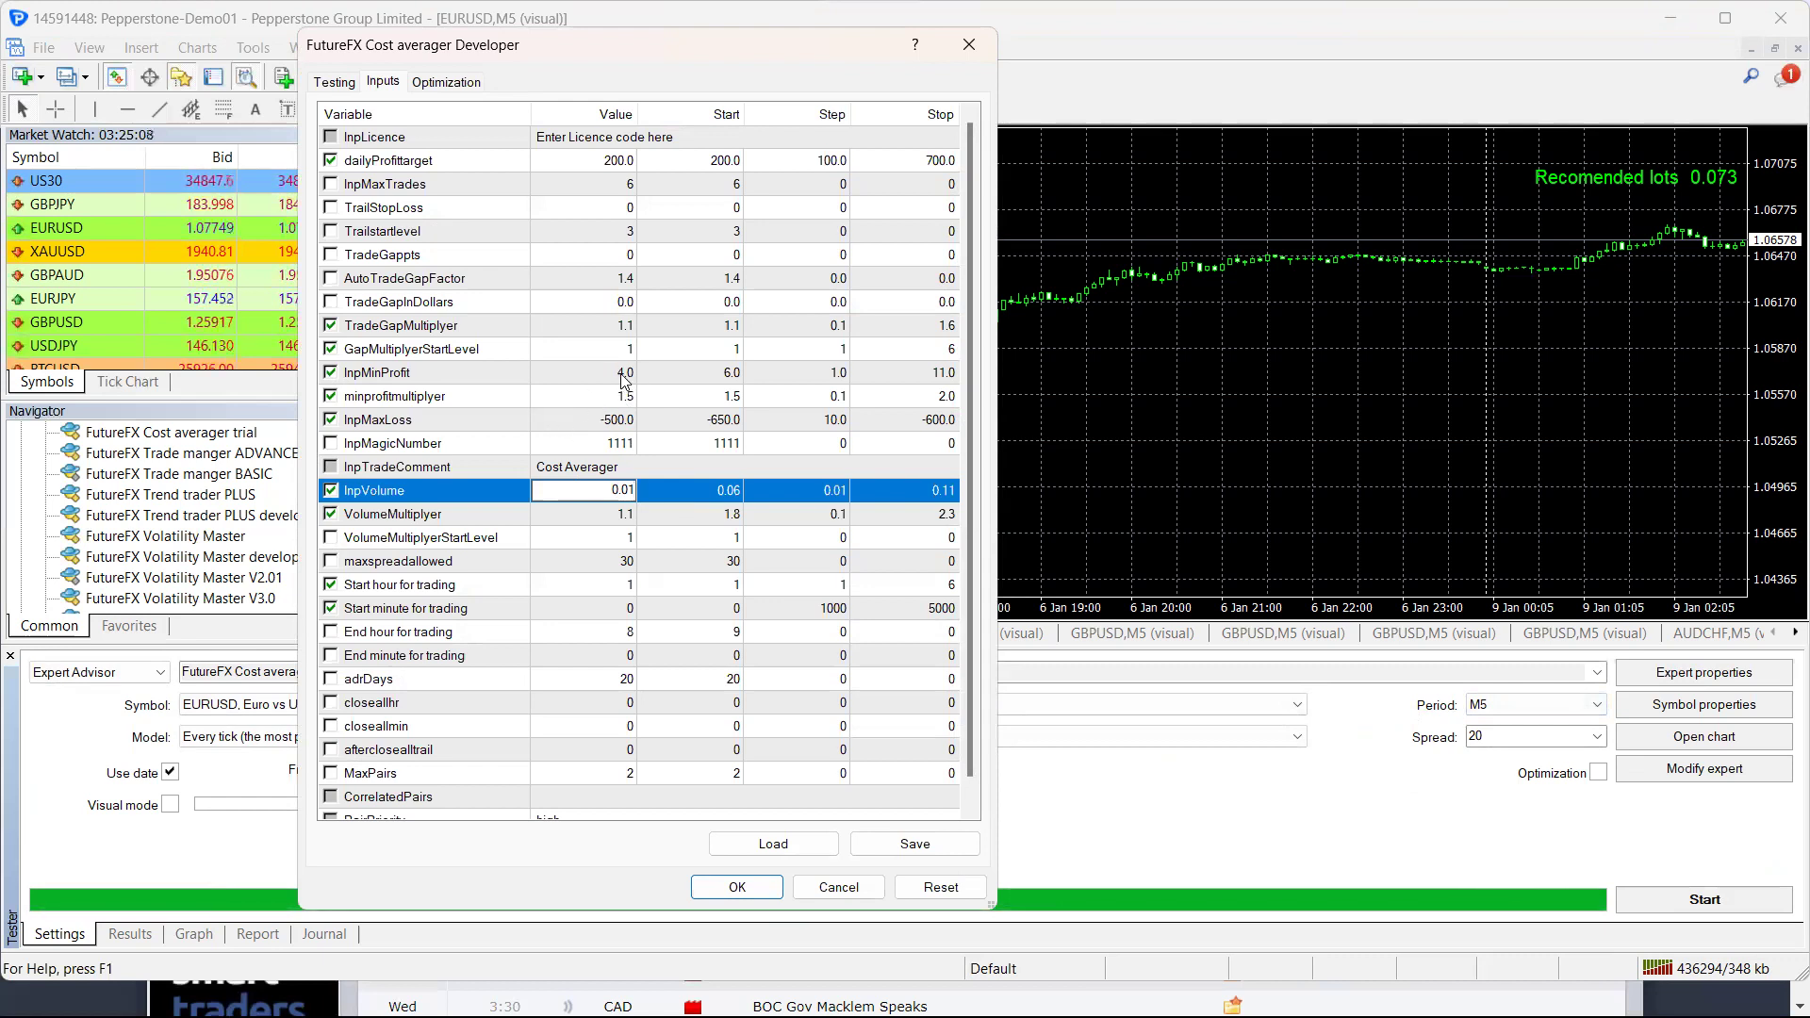
double_click(613, 489)
type("0.08")
- Try an InpMinProfit of 8, set it back to 4 and accept the expert's inputs
double_click(626, 375)
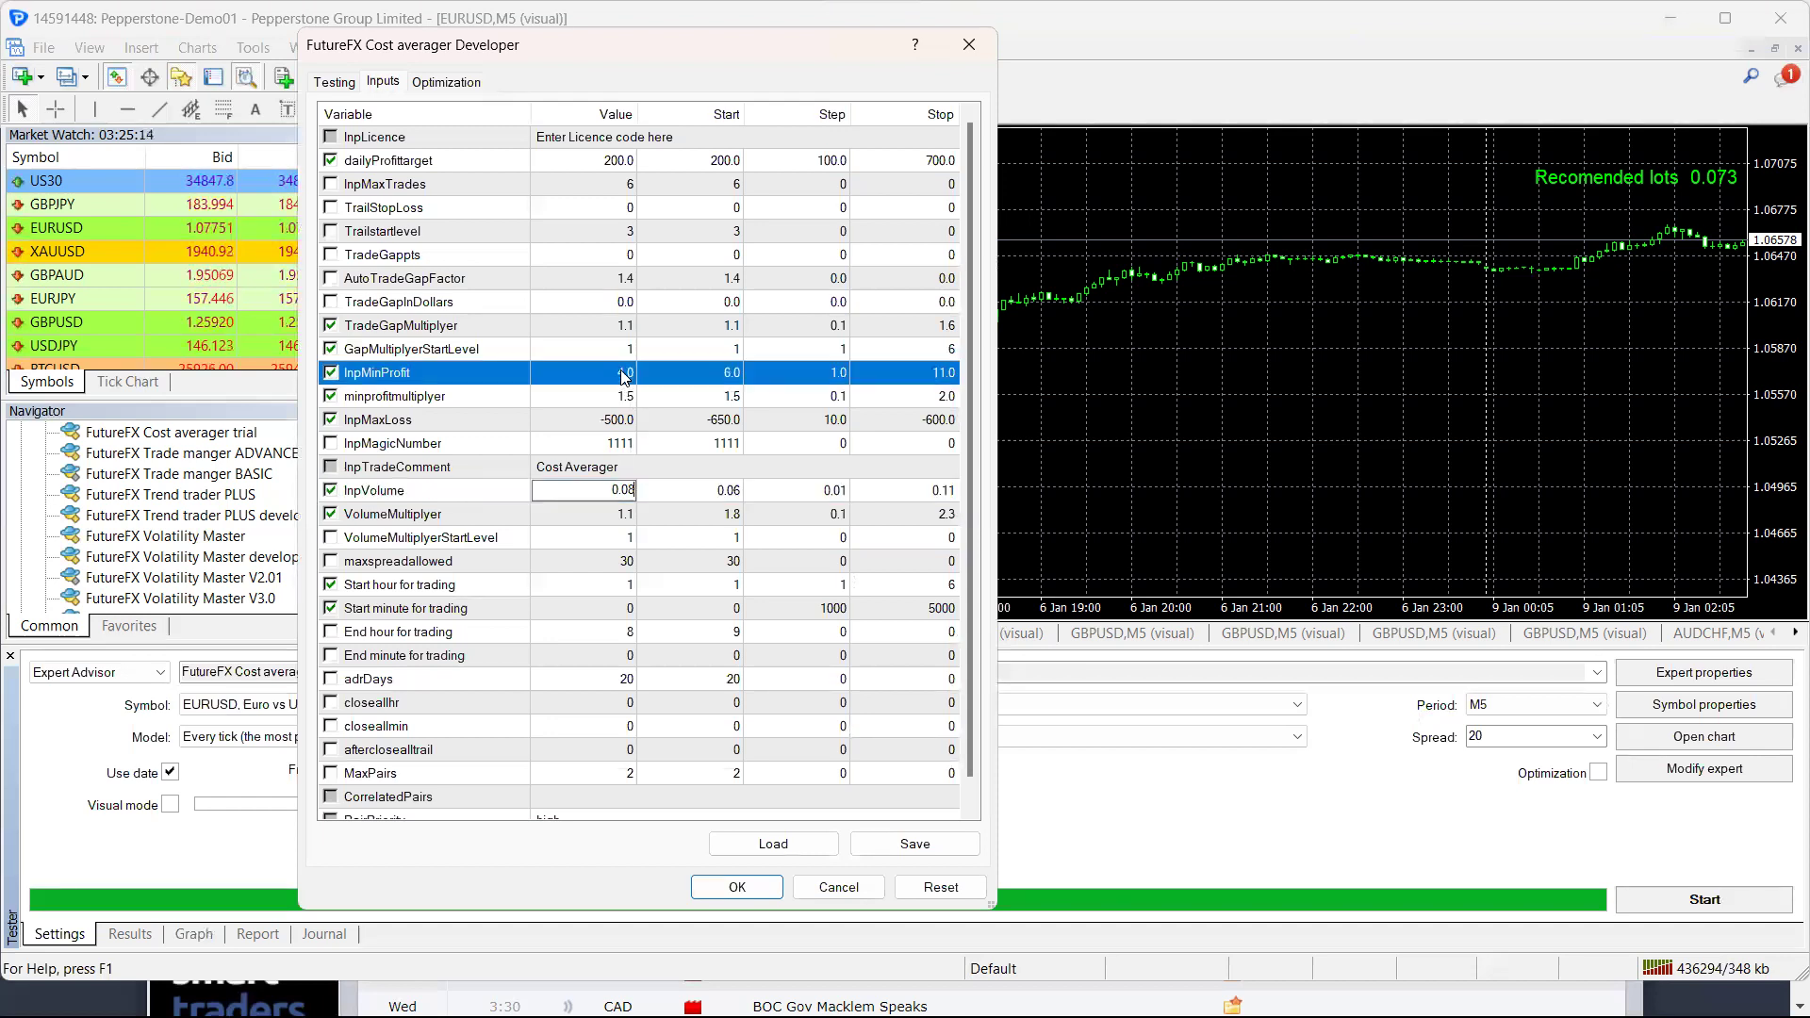
type("8")
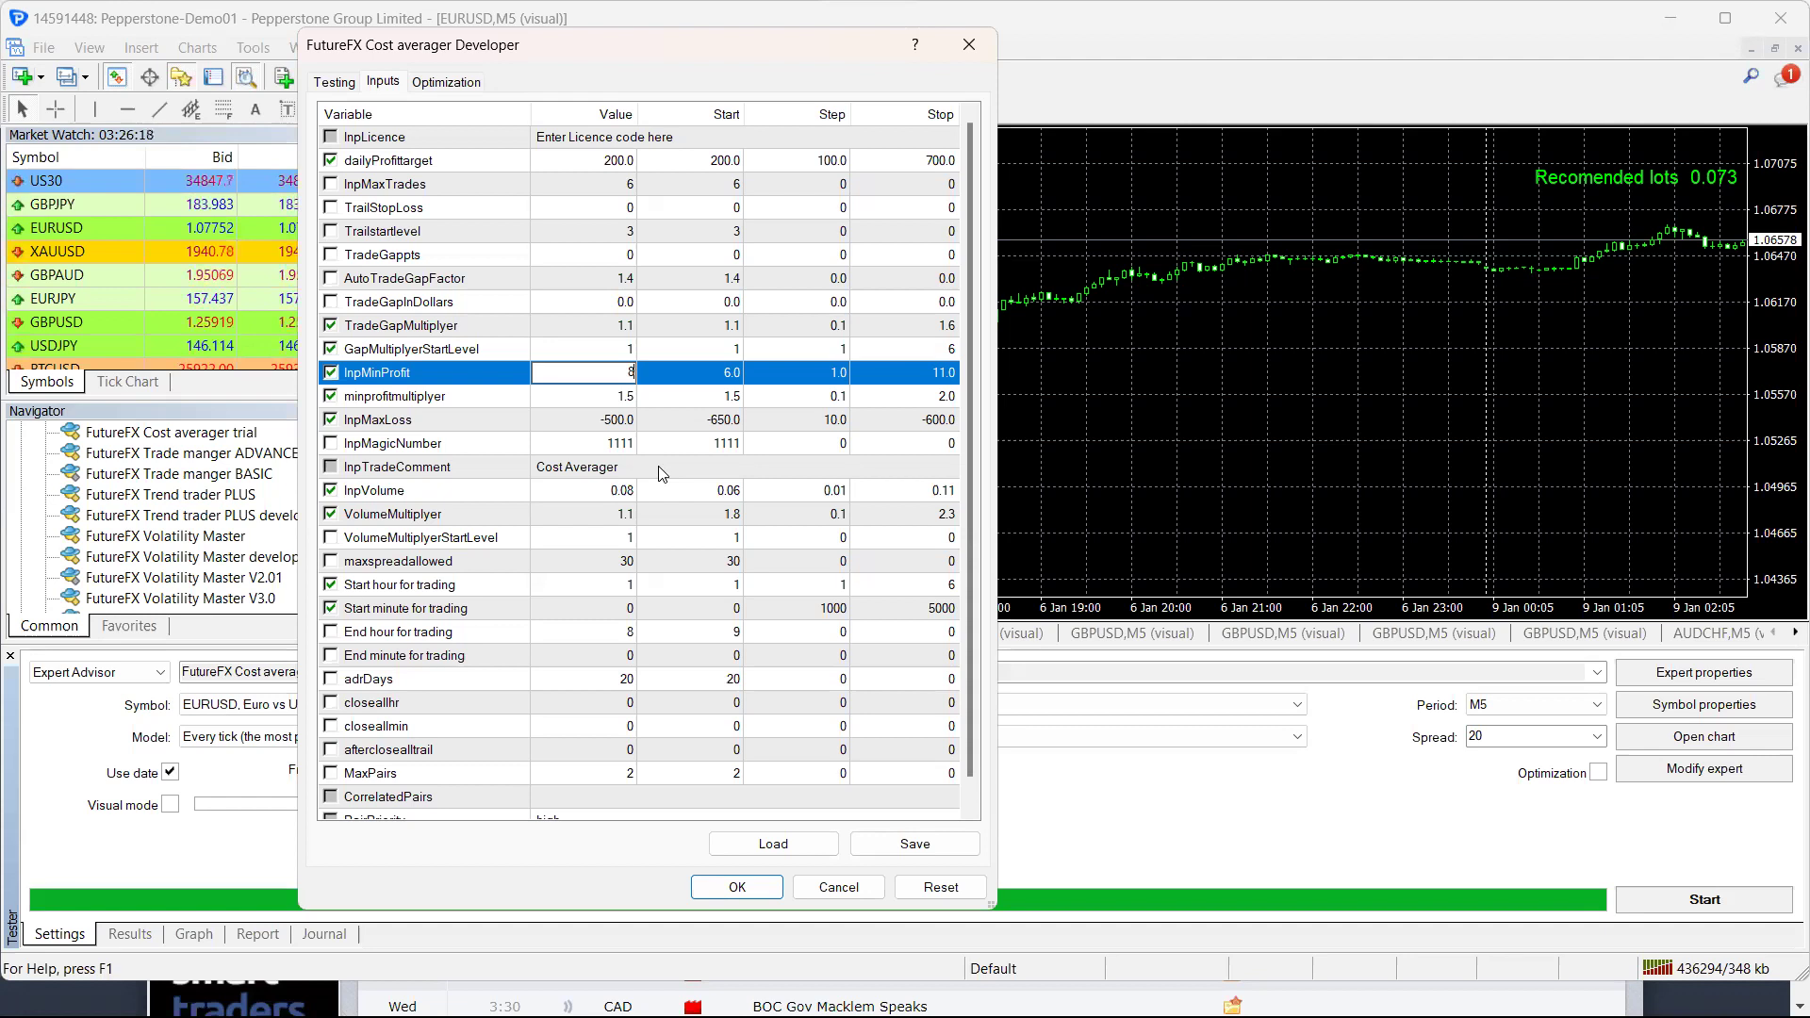
type("4")
left_click(712, 887)
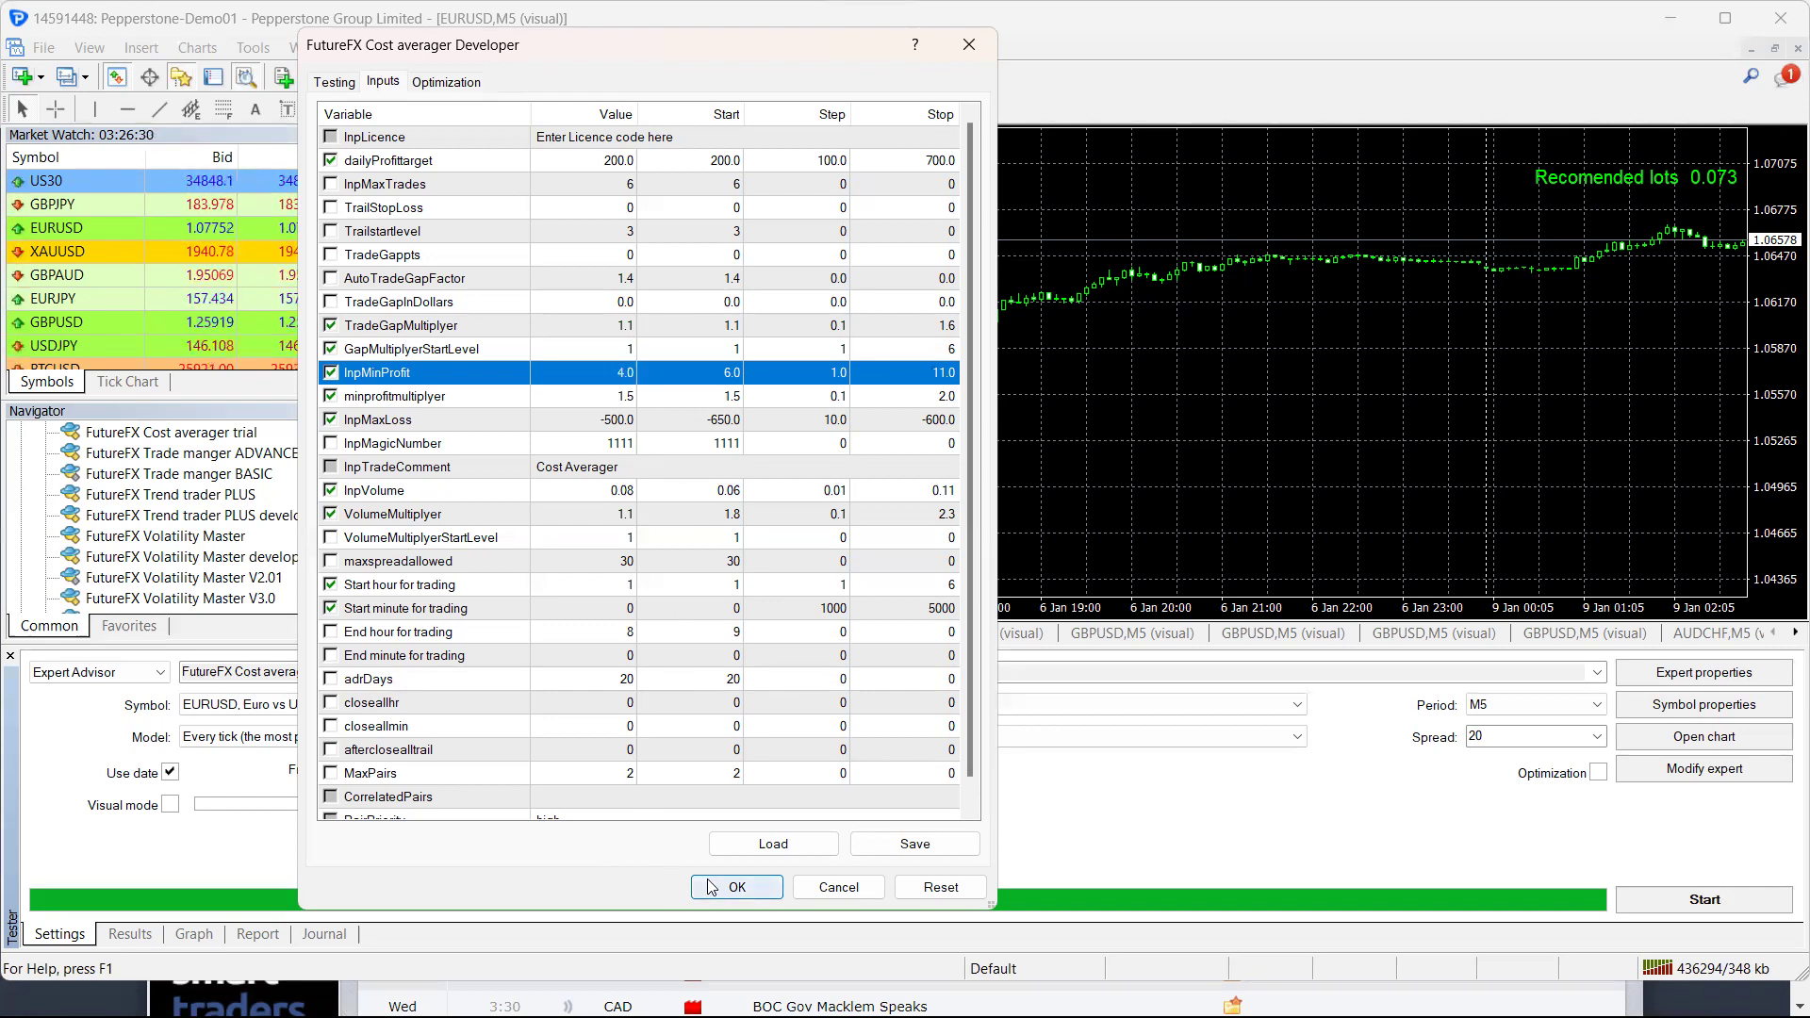
left_click(731, 886)
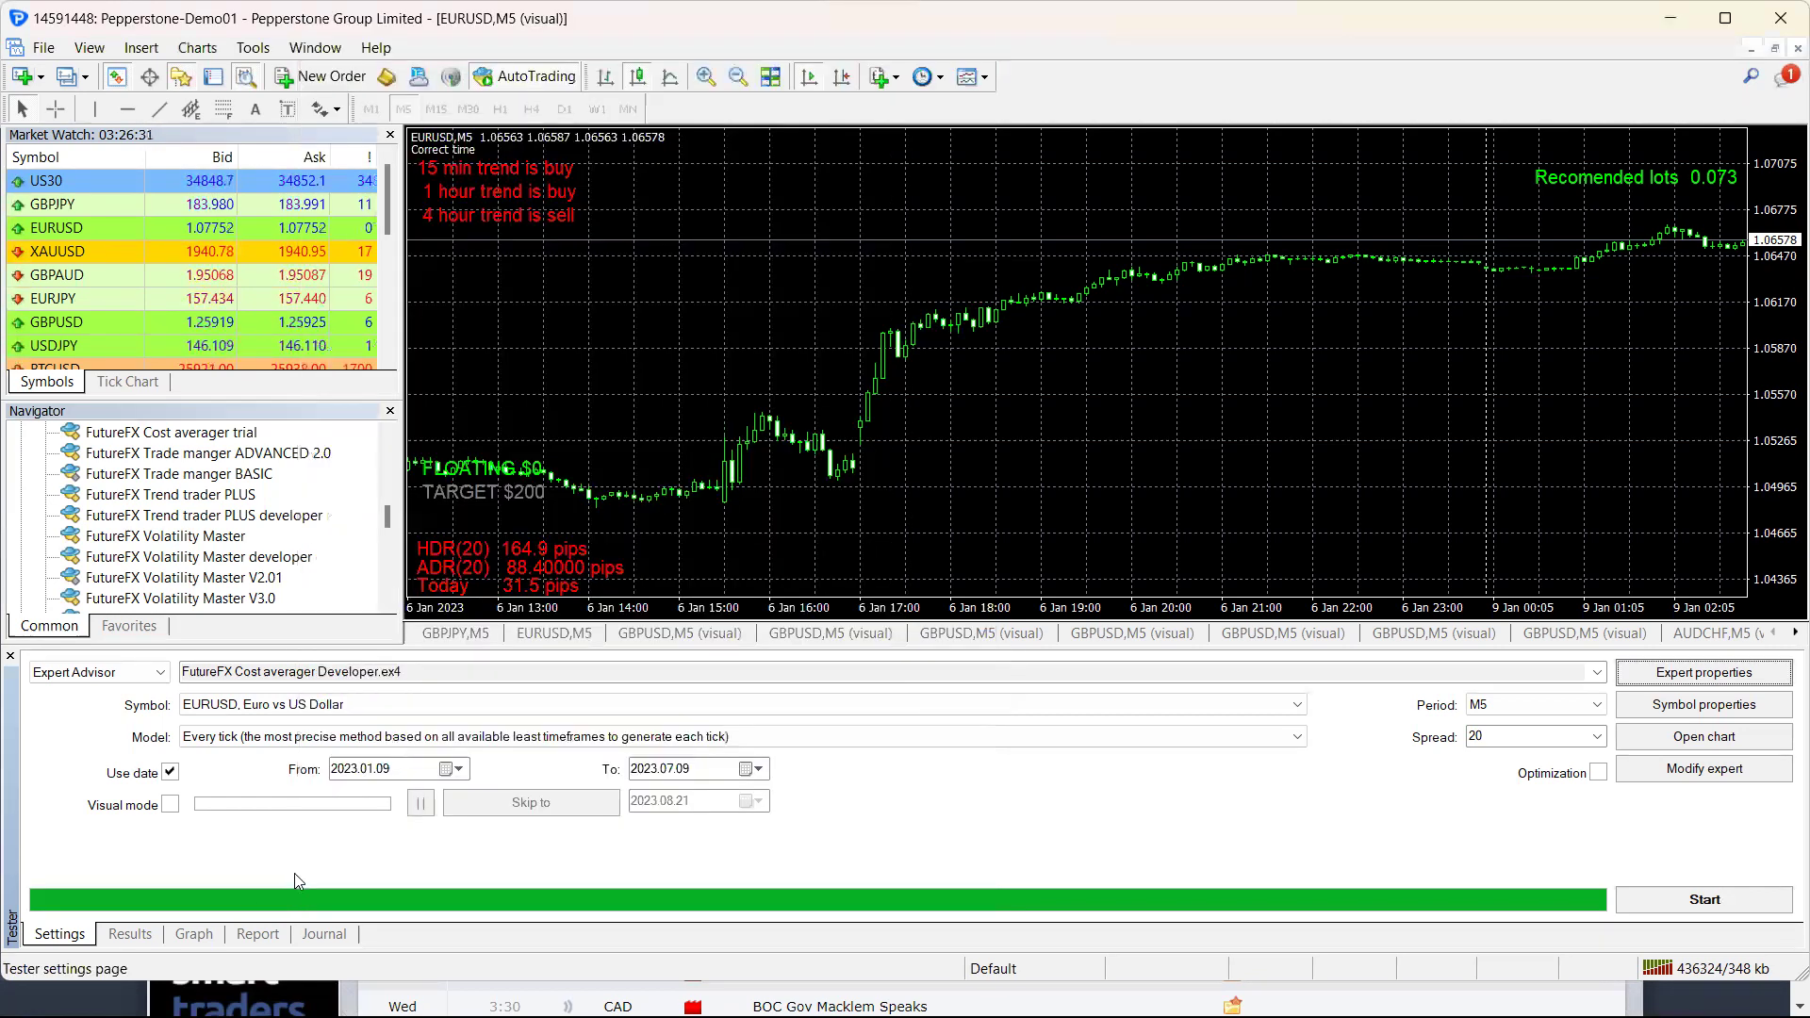
- Compare the backtest's balance graph with its report, and examine the graph's recovery after the steep drop
left_click(193, 935)
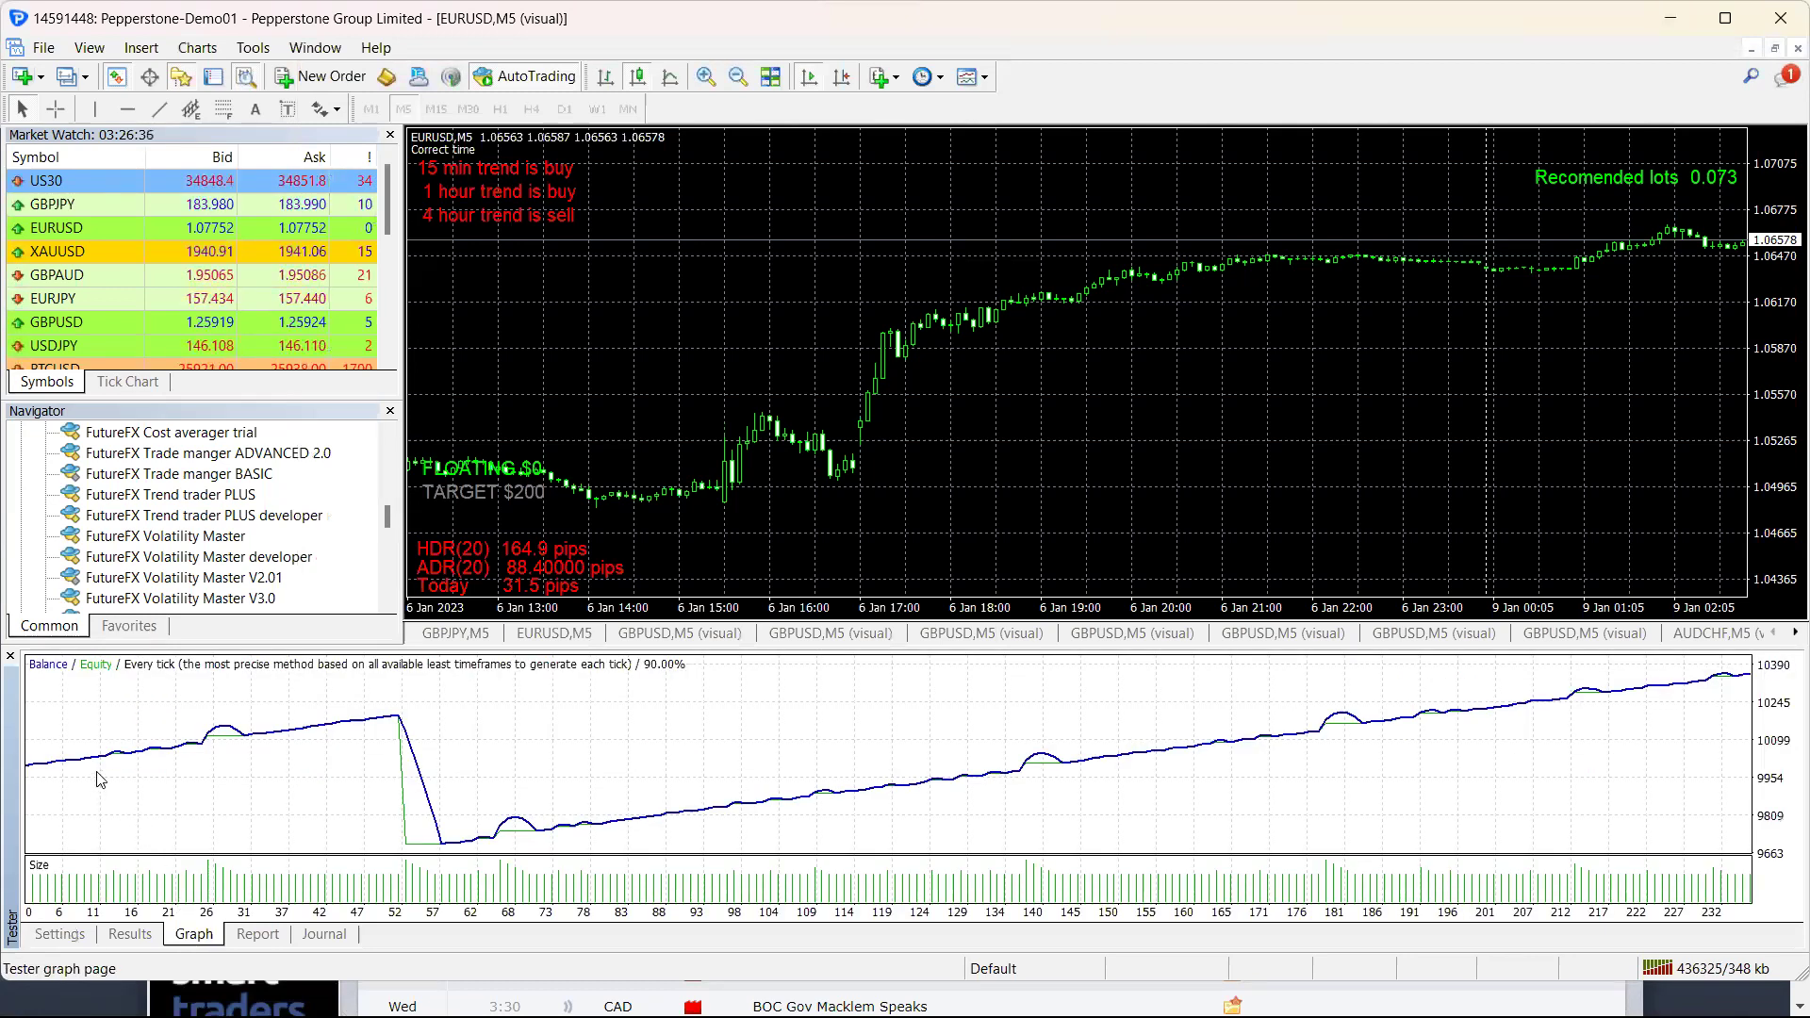
left_click(258, 935)
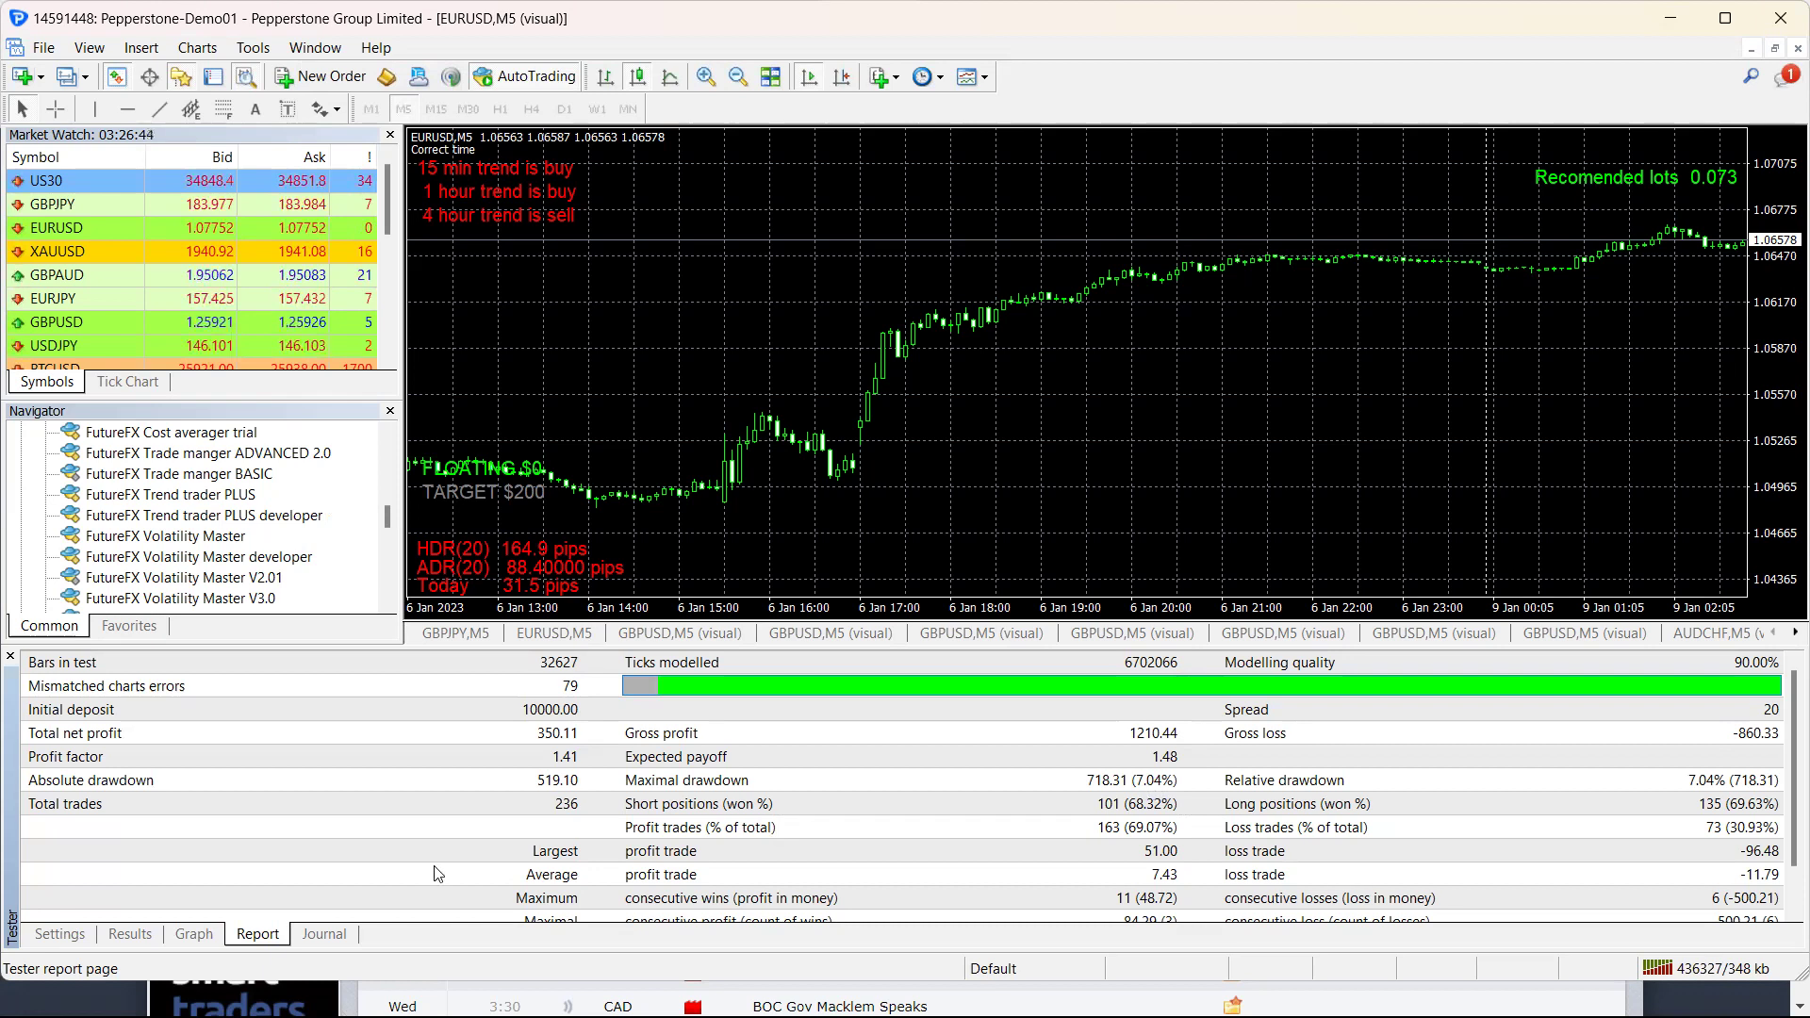
left_click(194, 935)
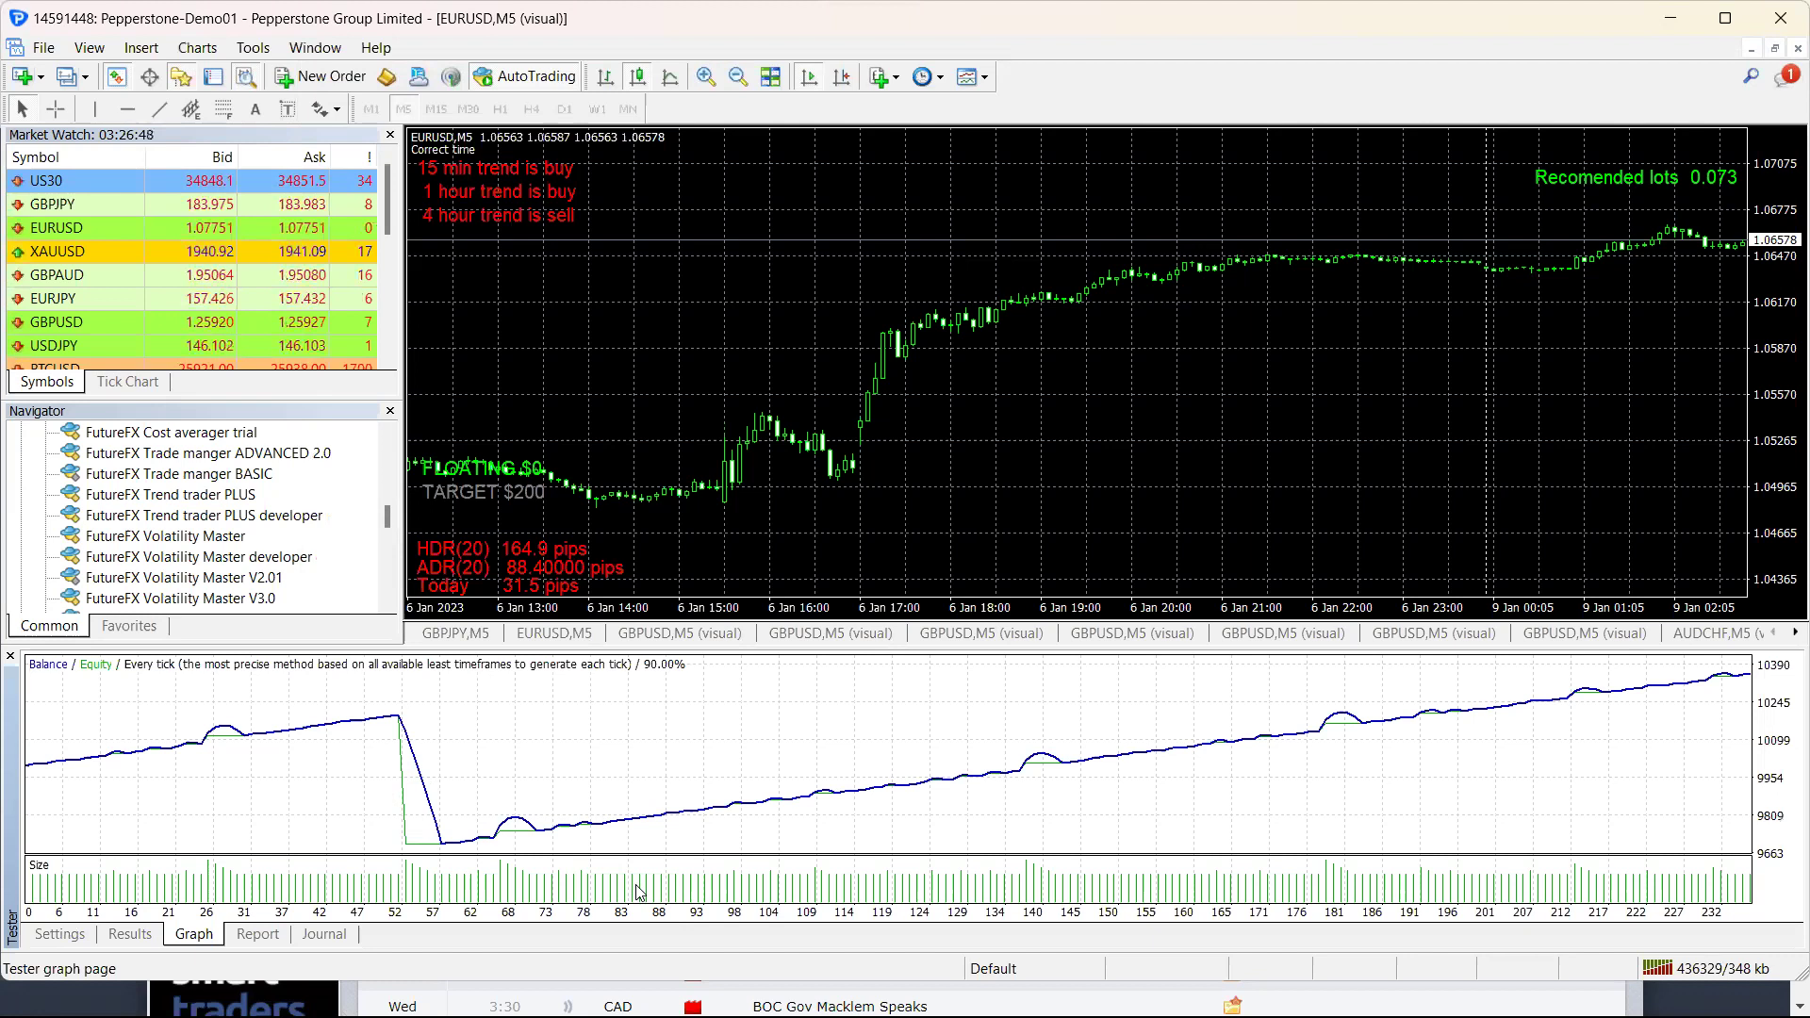
mouse_move(648, 872)
mouse_move(939, 784)
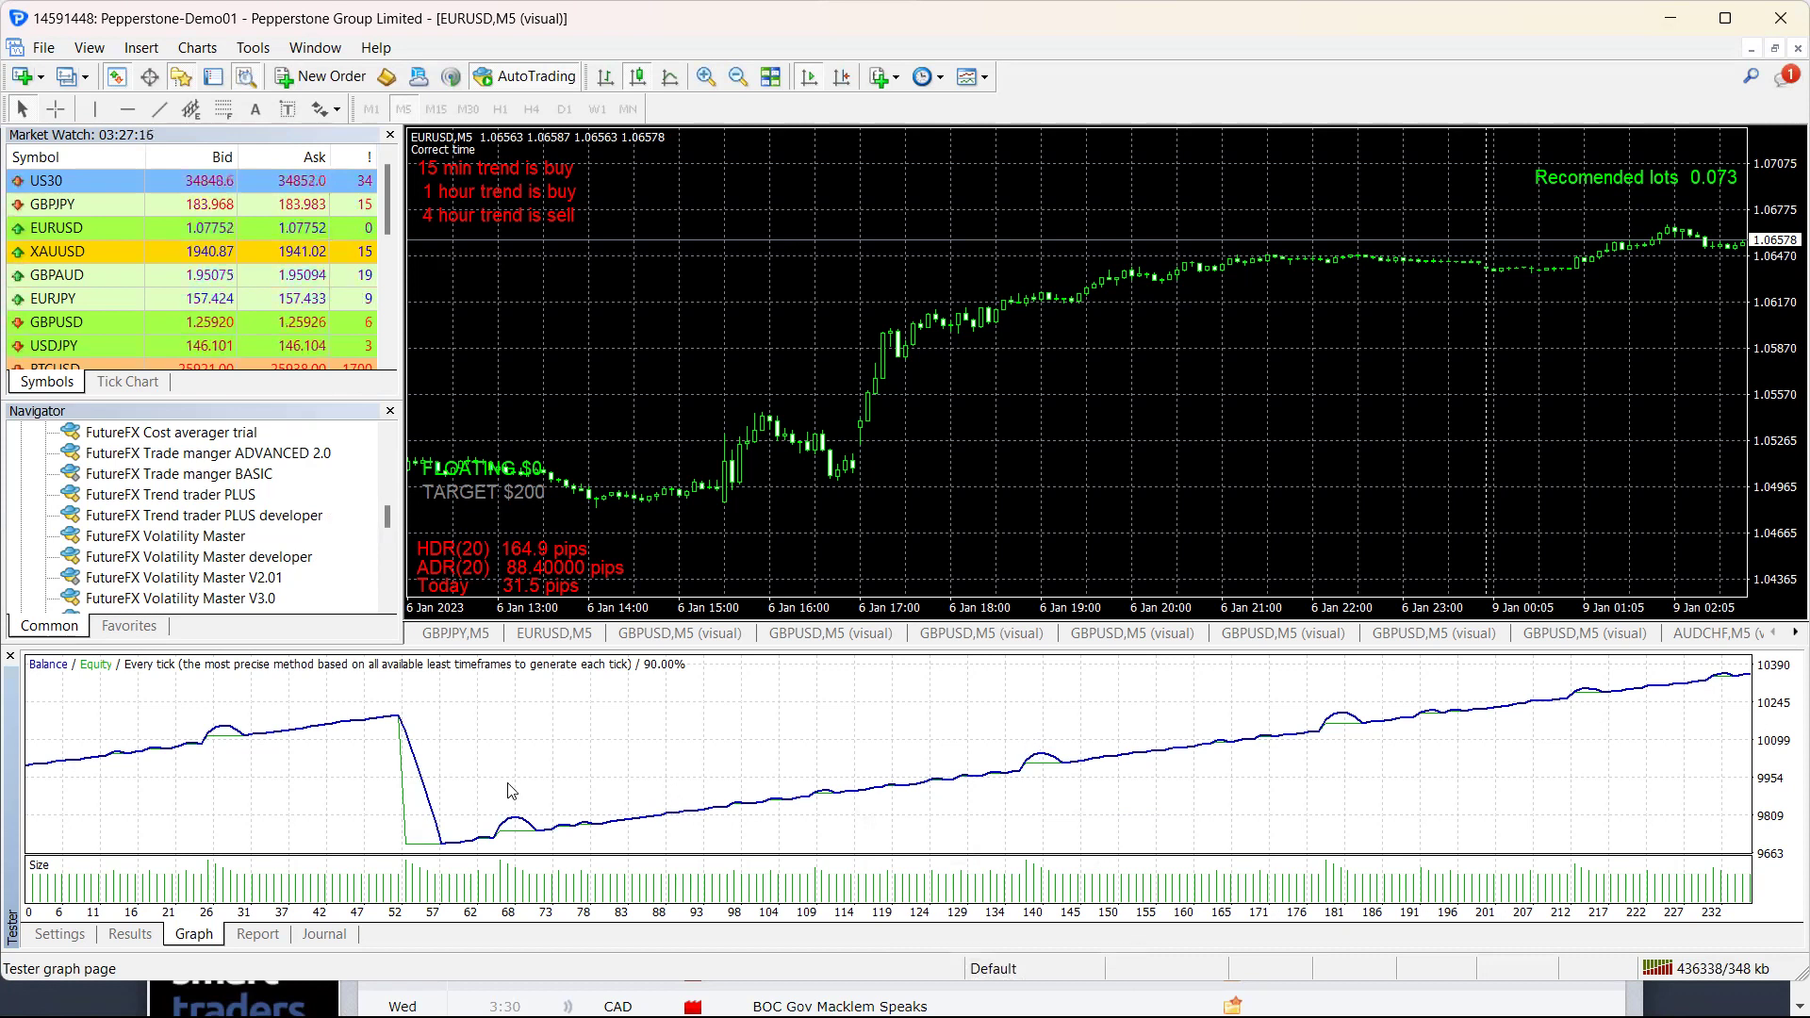
- Set the expert's start hour for trading to 9, end hour to 20, and InpVolume to 0.05
left_click(59, 934)
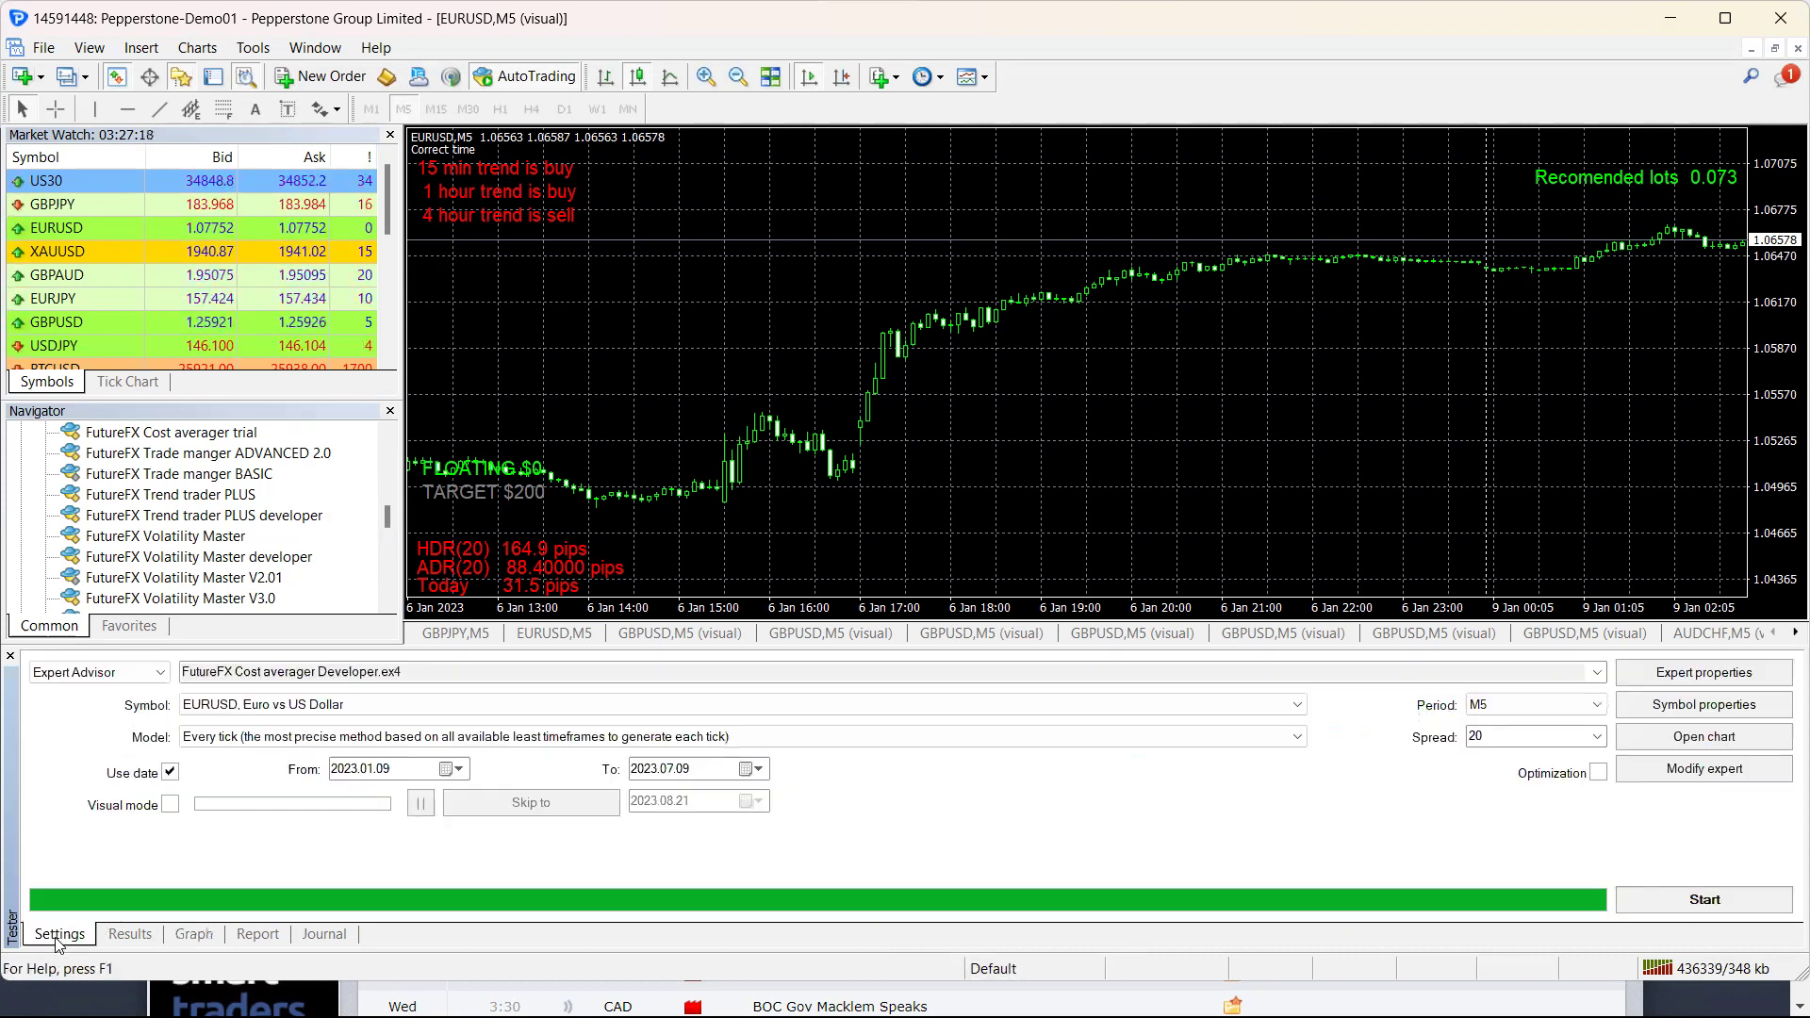
left_click(1684, 675)
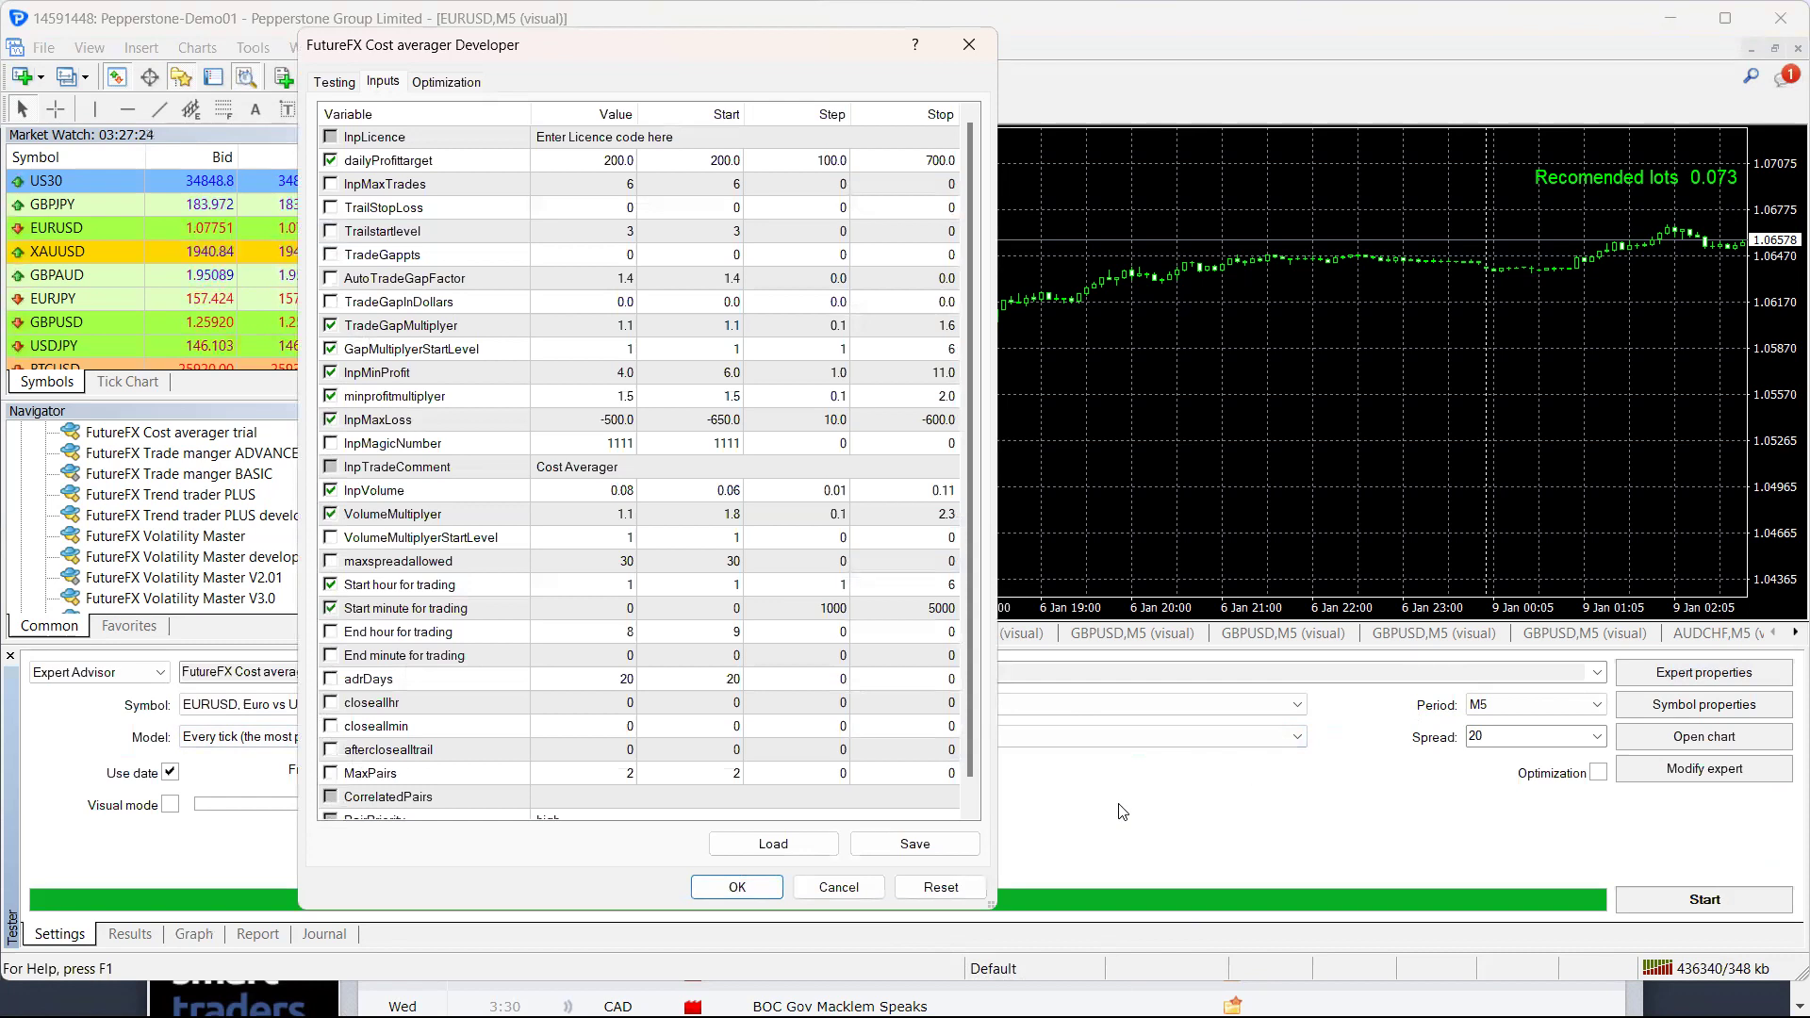
left_click(971, 814)
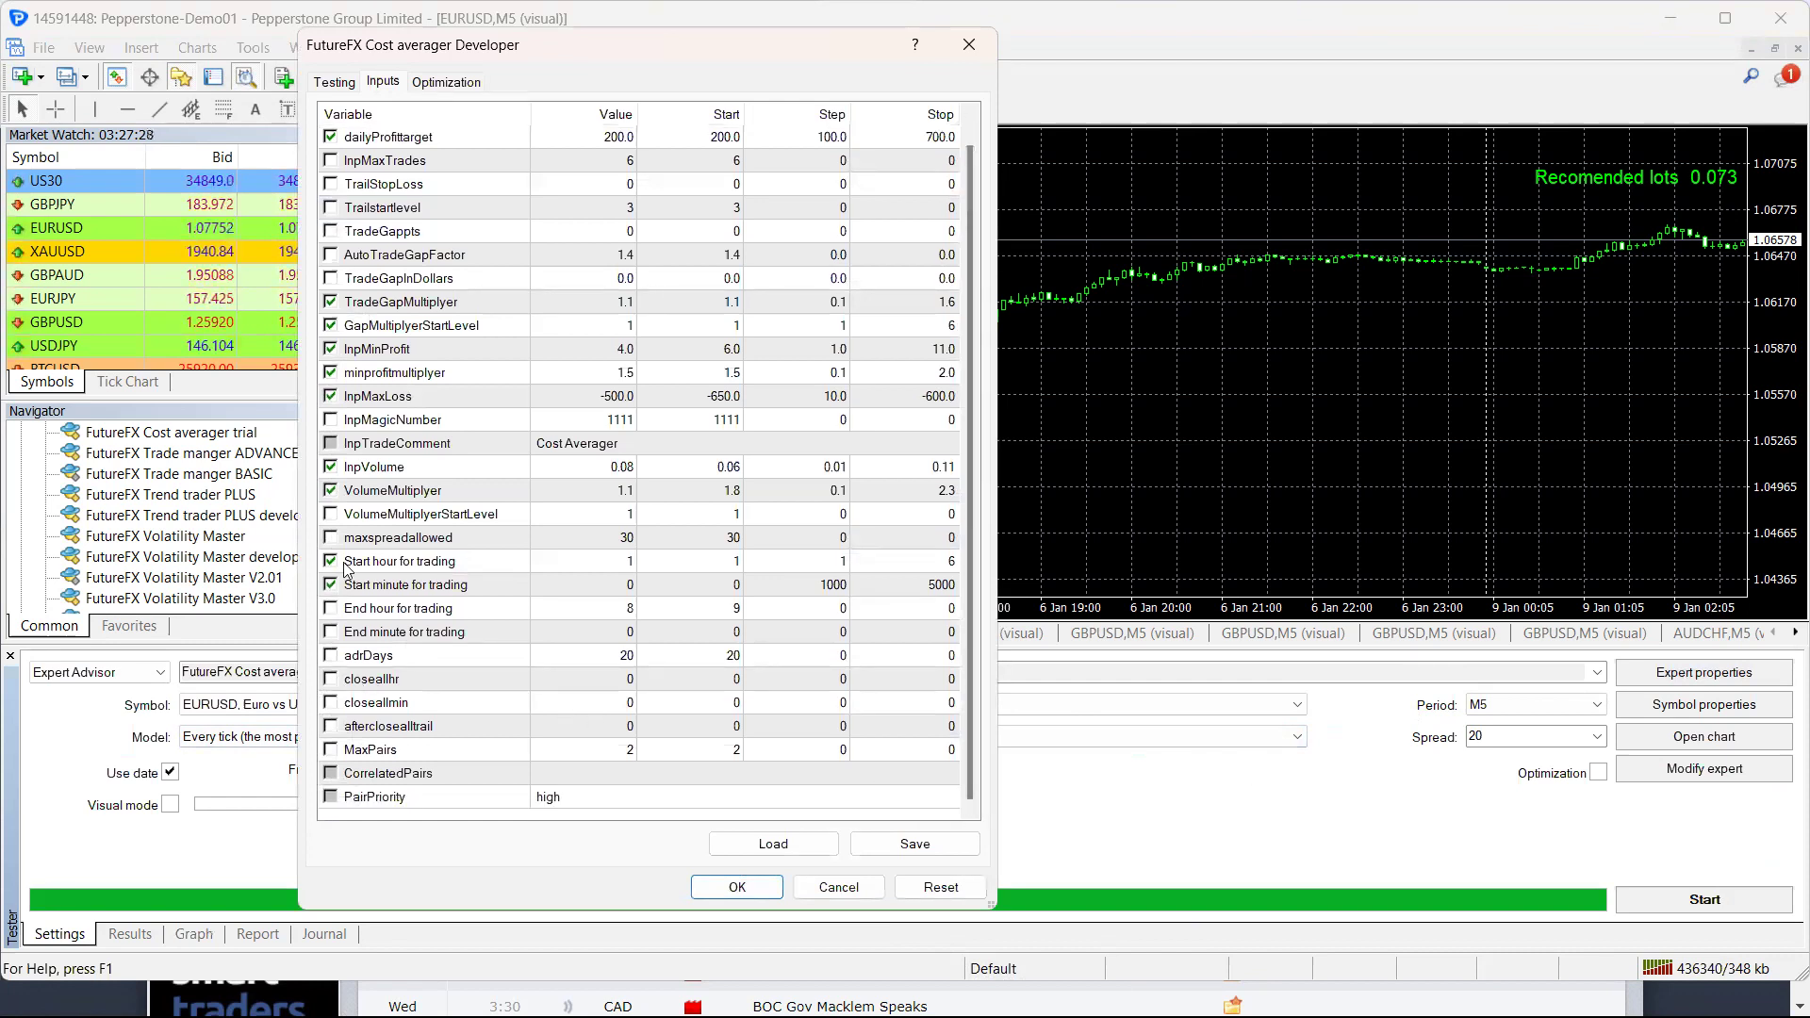
left_click(627, 561)
left_click(629, 560)
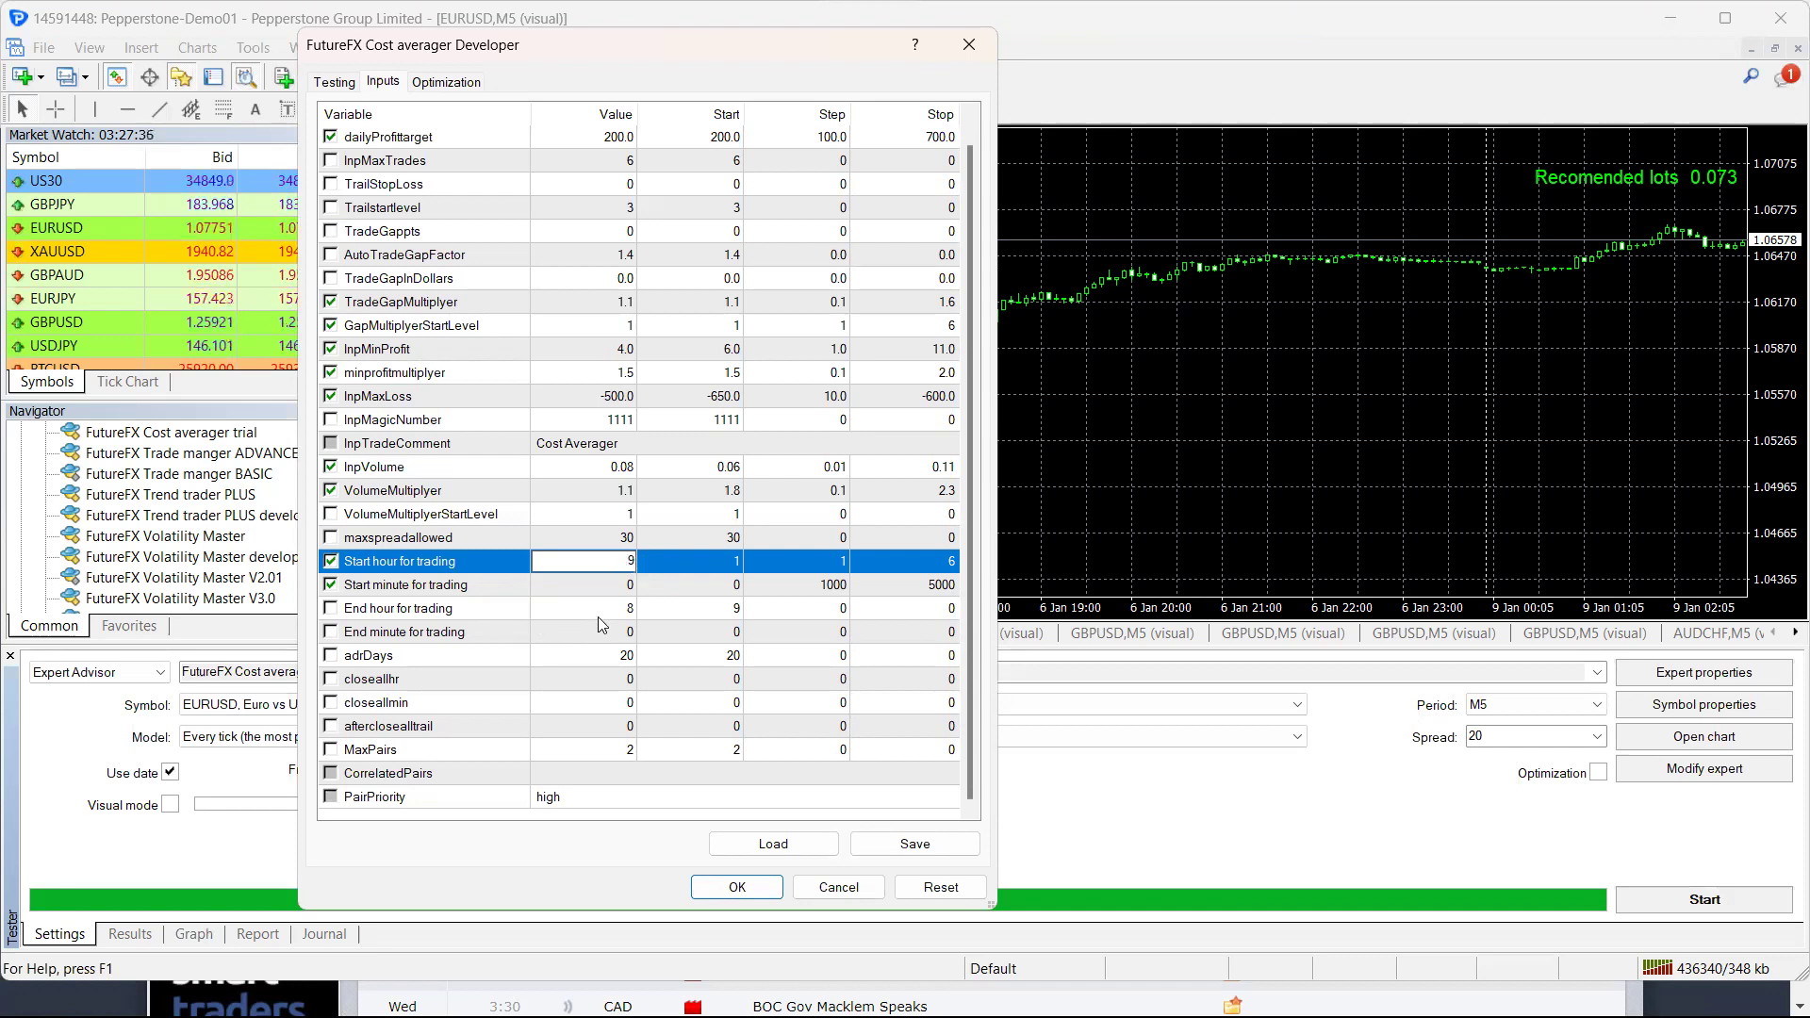
left_click(627, 609)
type("20")
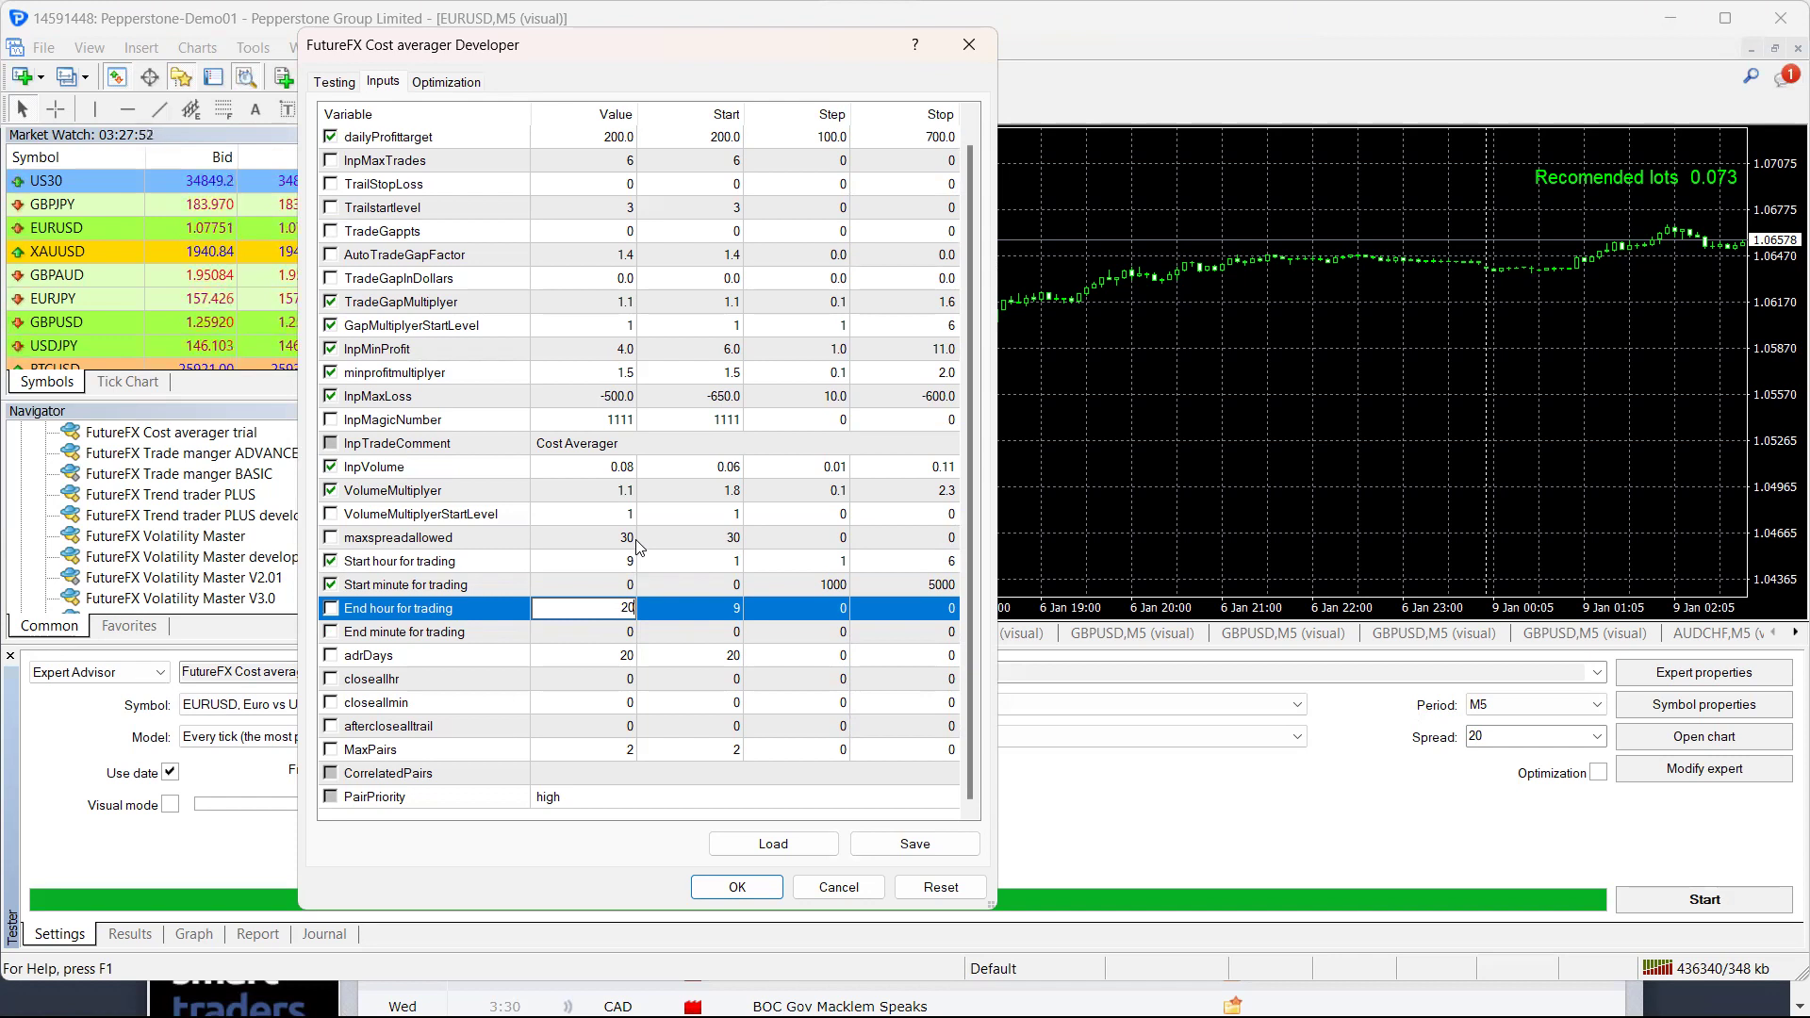
left_click(620, 469)
type("0.05")
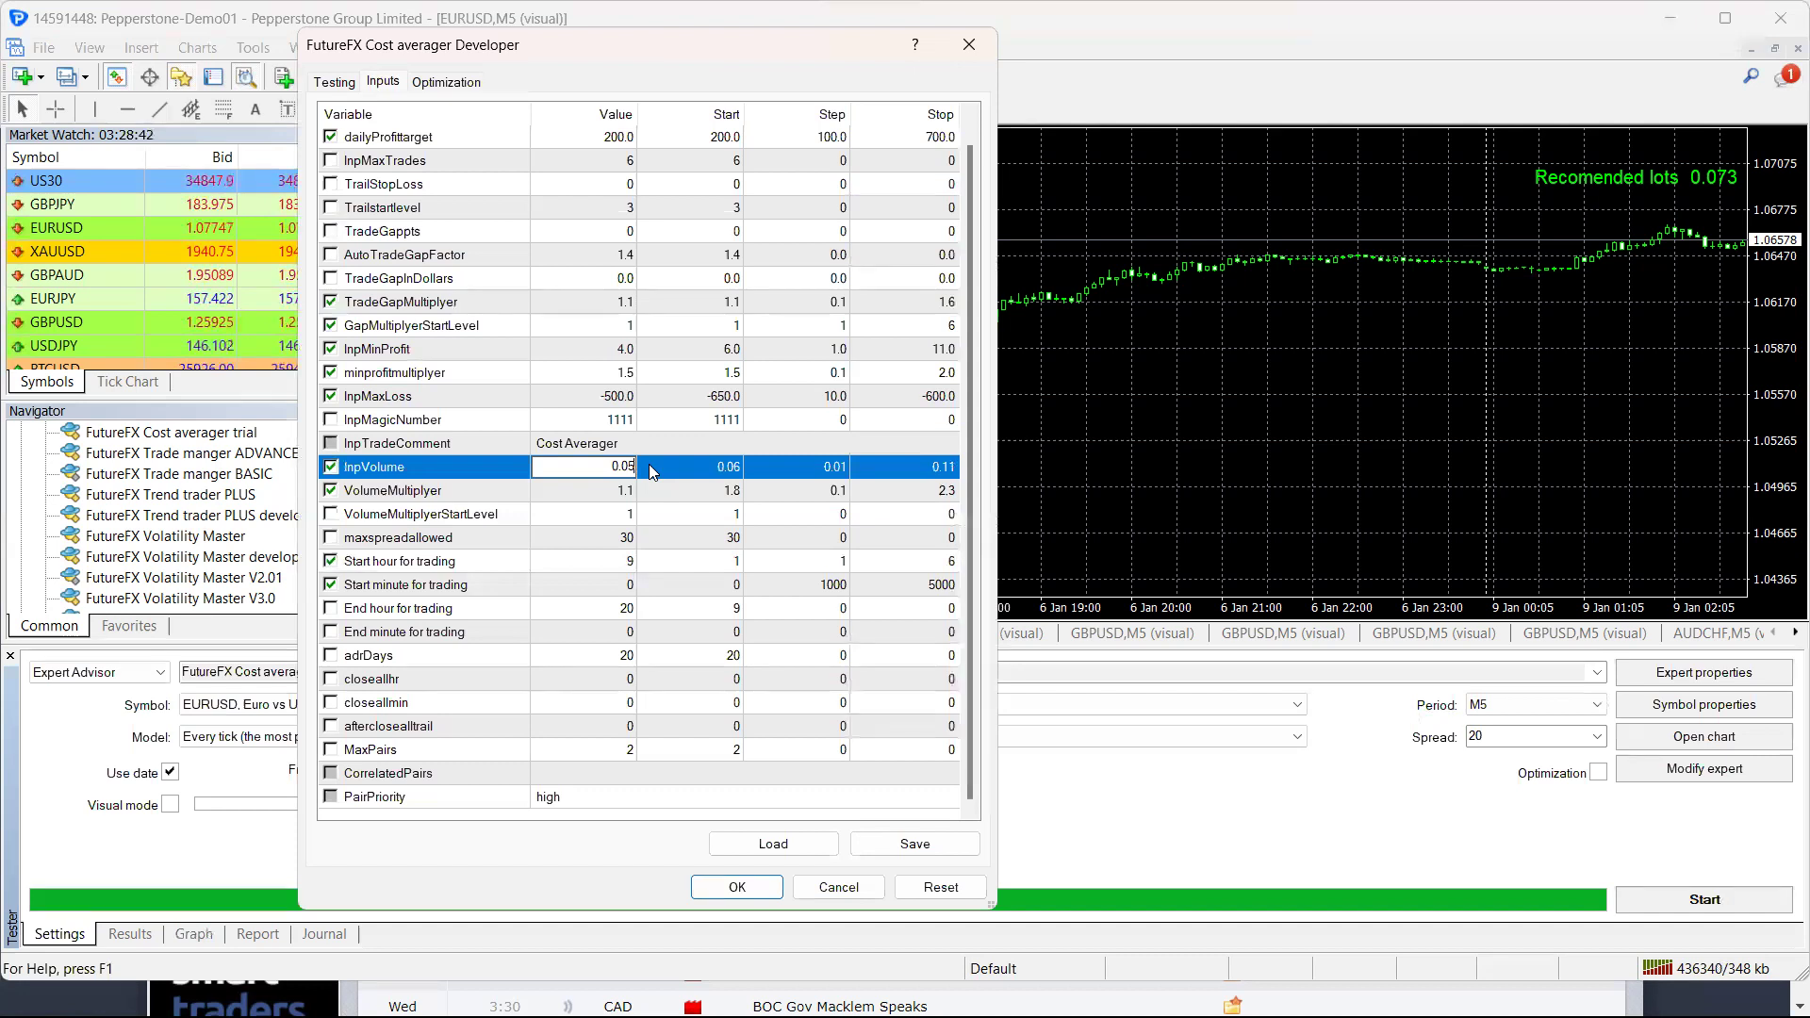
- Set AutoTradeGapFactor to 2 and TradeGapMultiplyer to 1.3, and accept the expert's inputs
double_click(620, 255)
type("2")
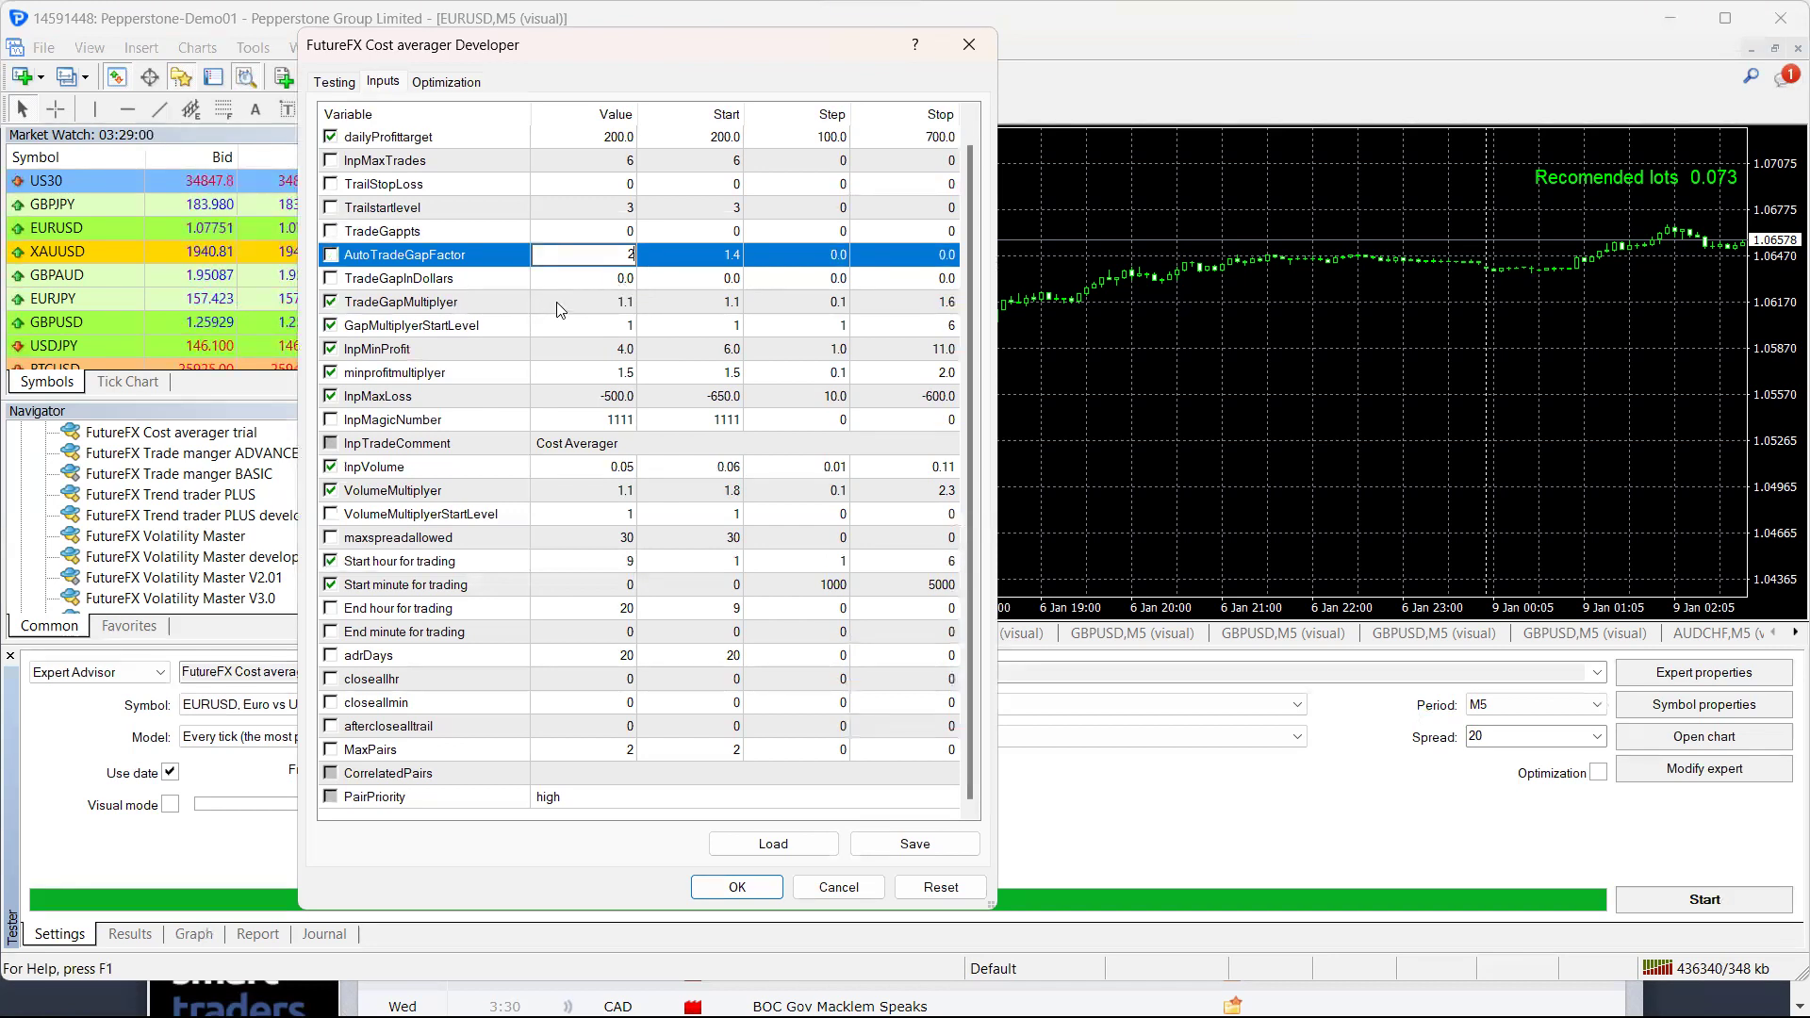
left_click(624, 304)
type("1")
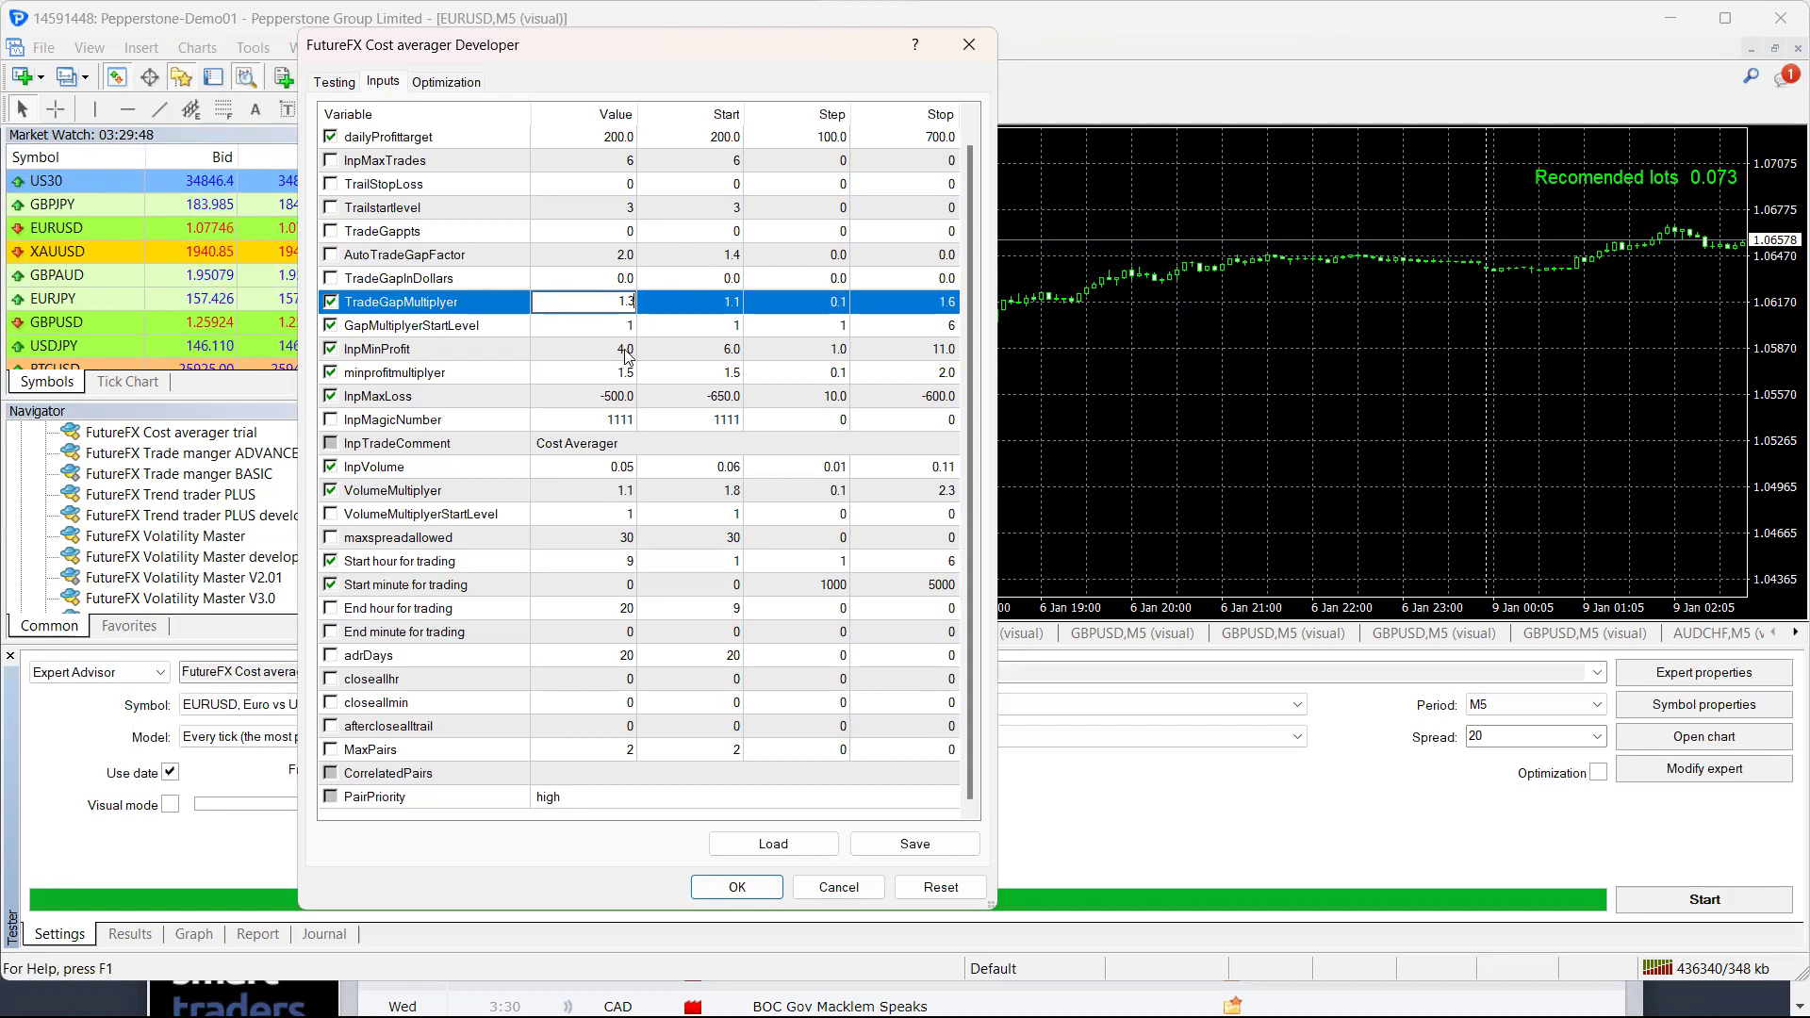
left_click(755, 892)
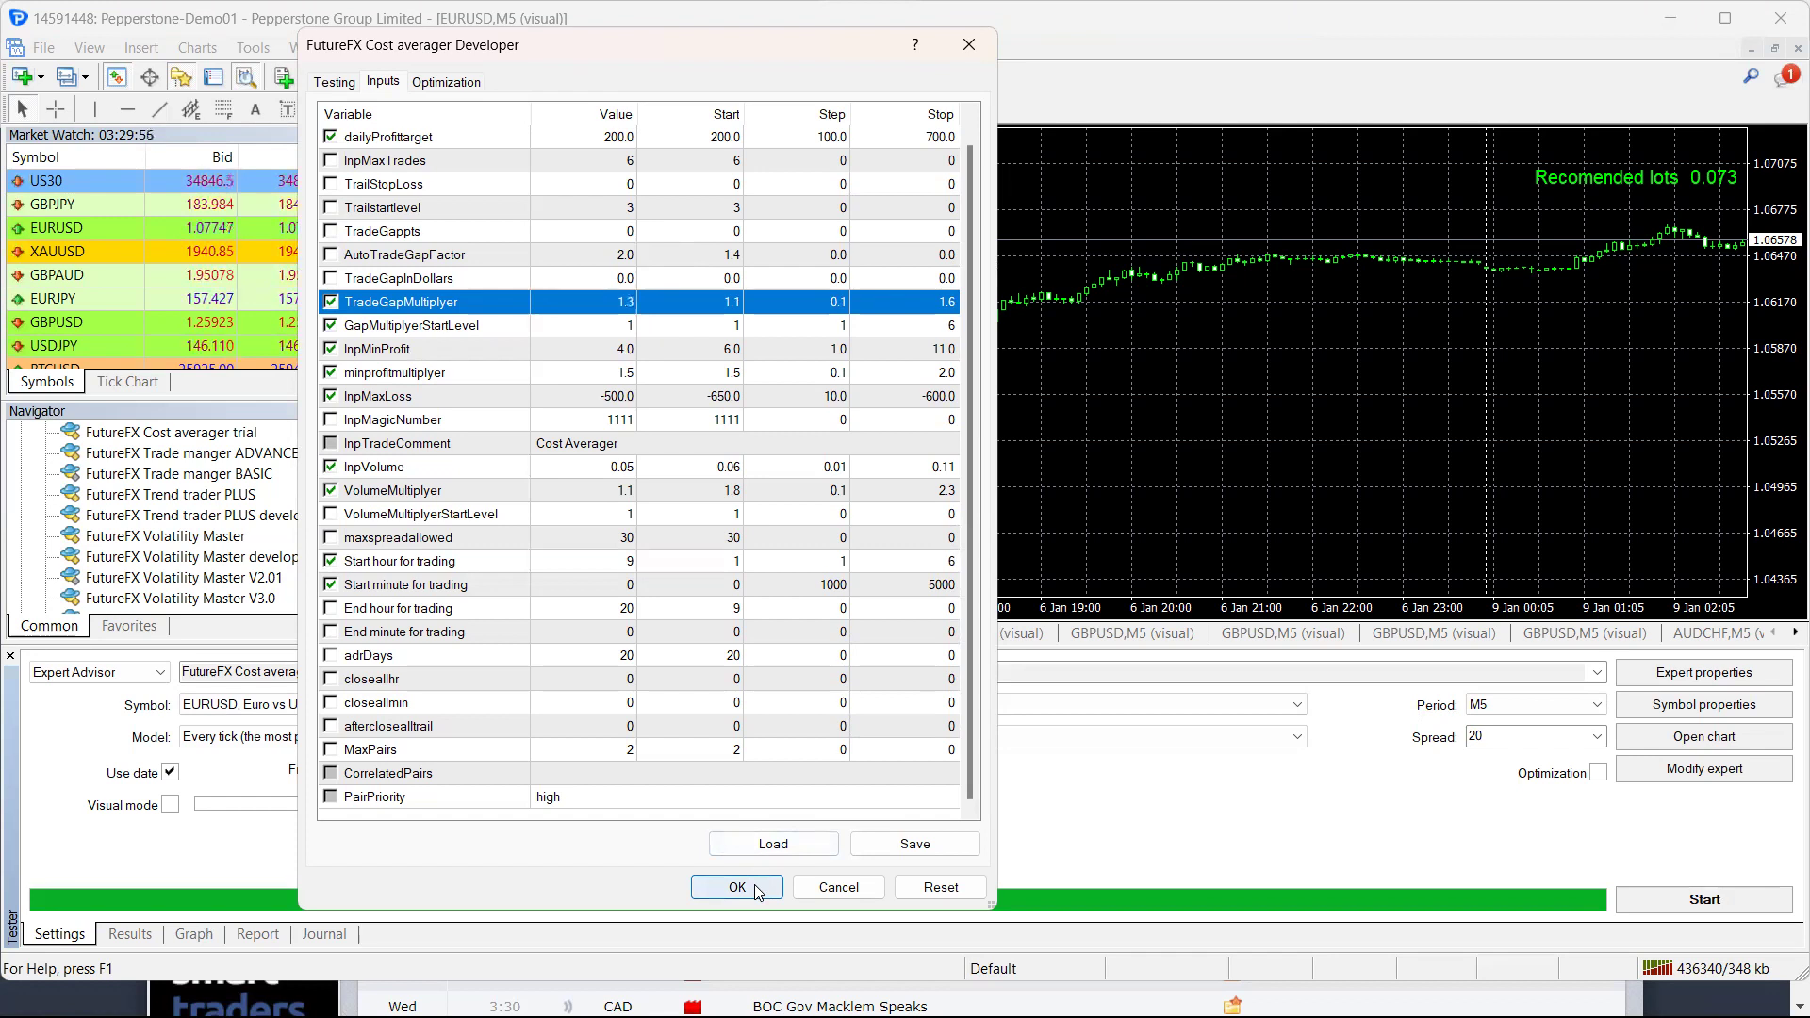
left_click(755, 892)
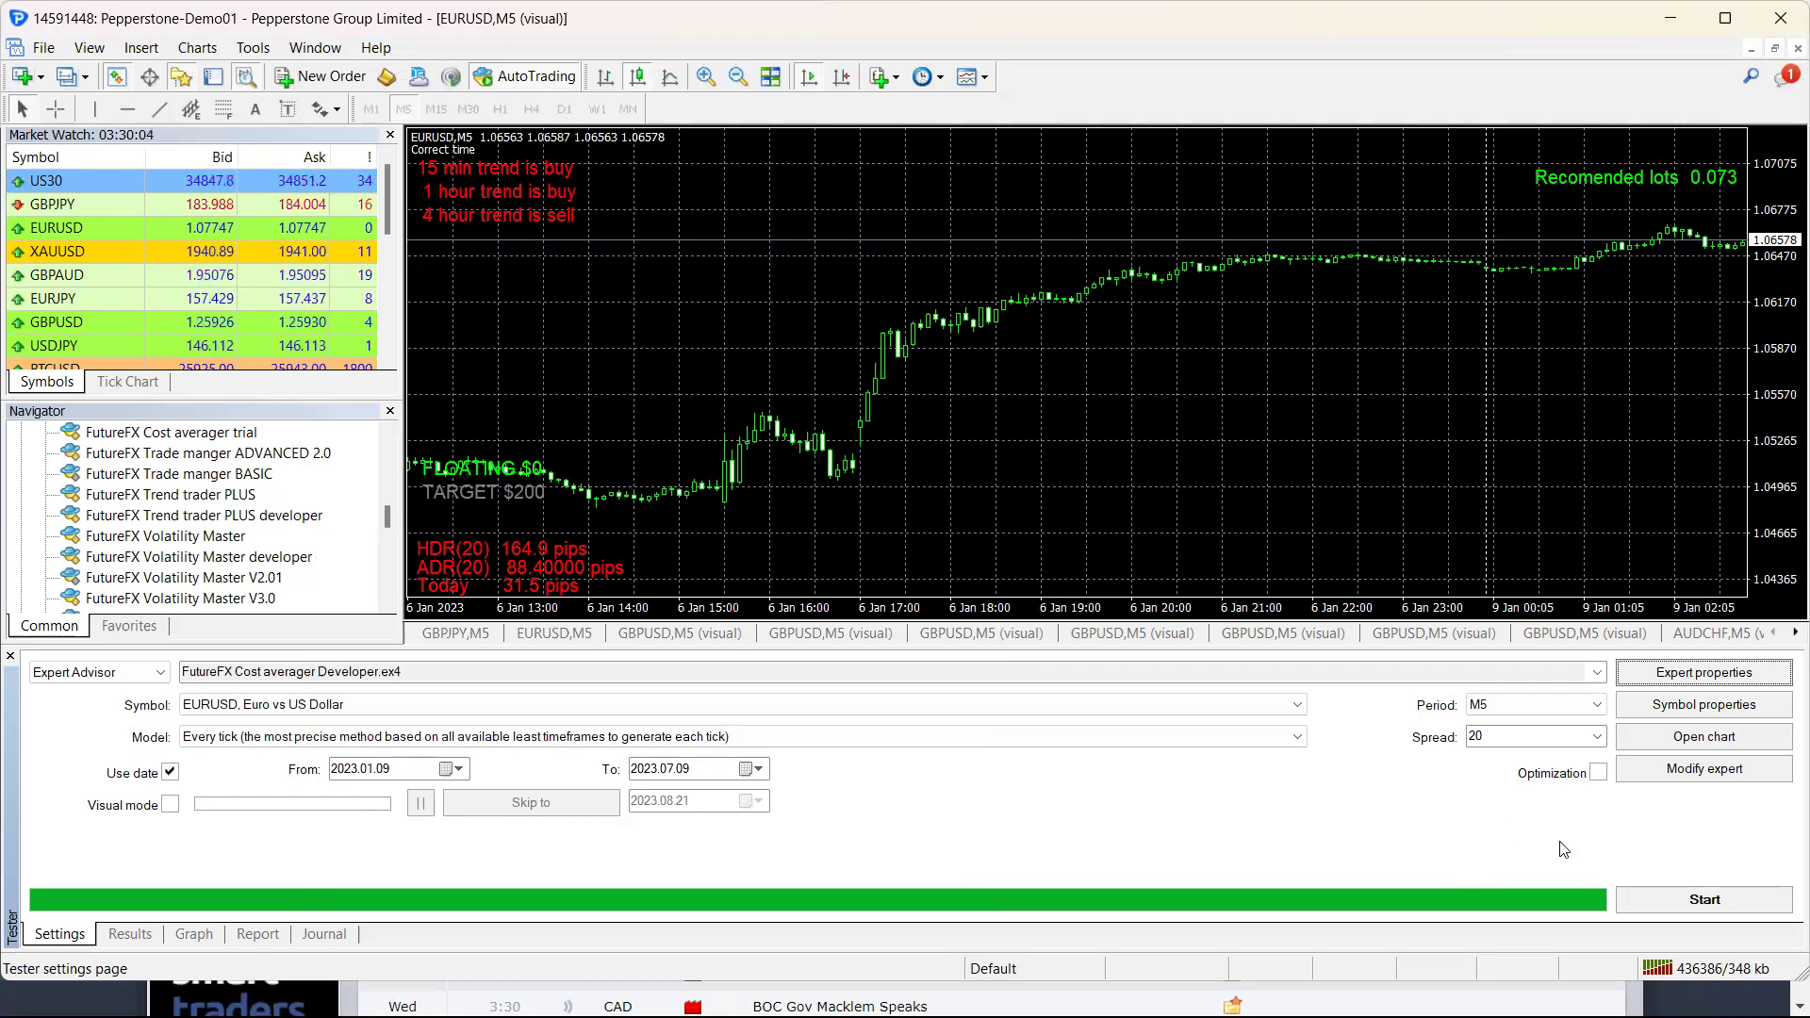
- Rerun the EURUSD backtest with the new trading hours, volume and gap settings, and follow its balance graph to the end
left_click(1677, 903)
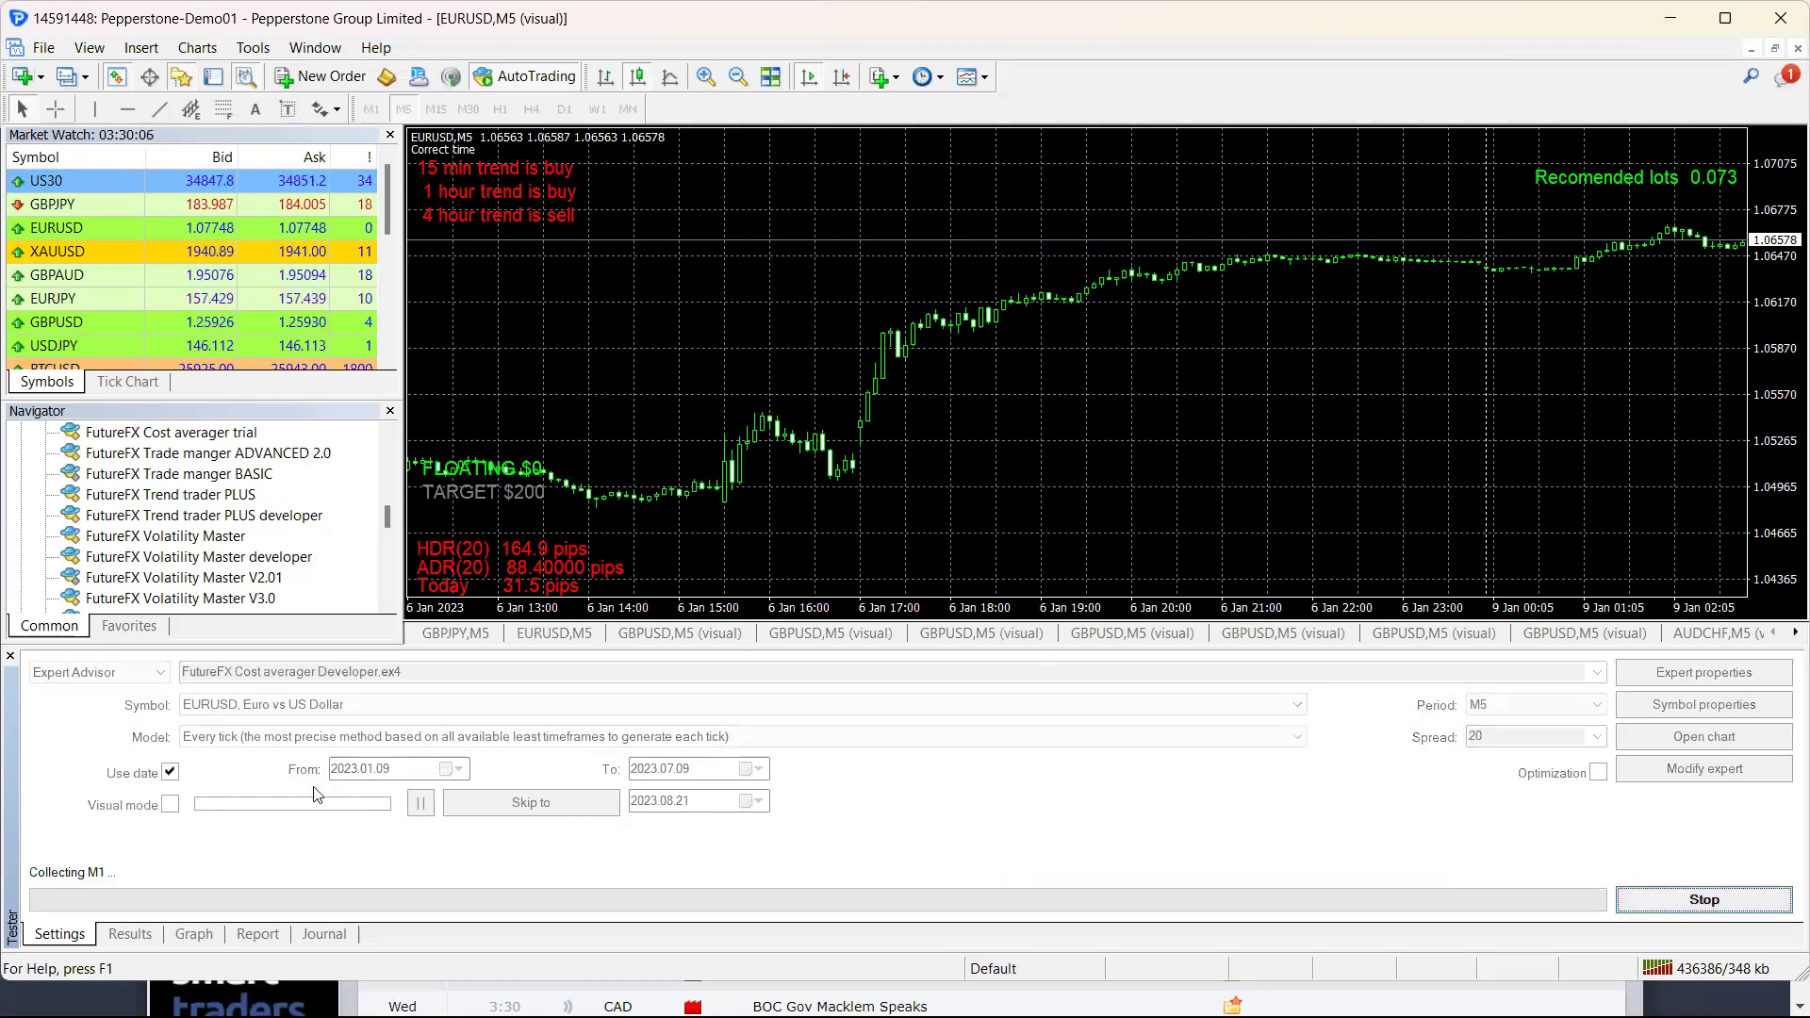
left_click(193, 934)
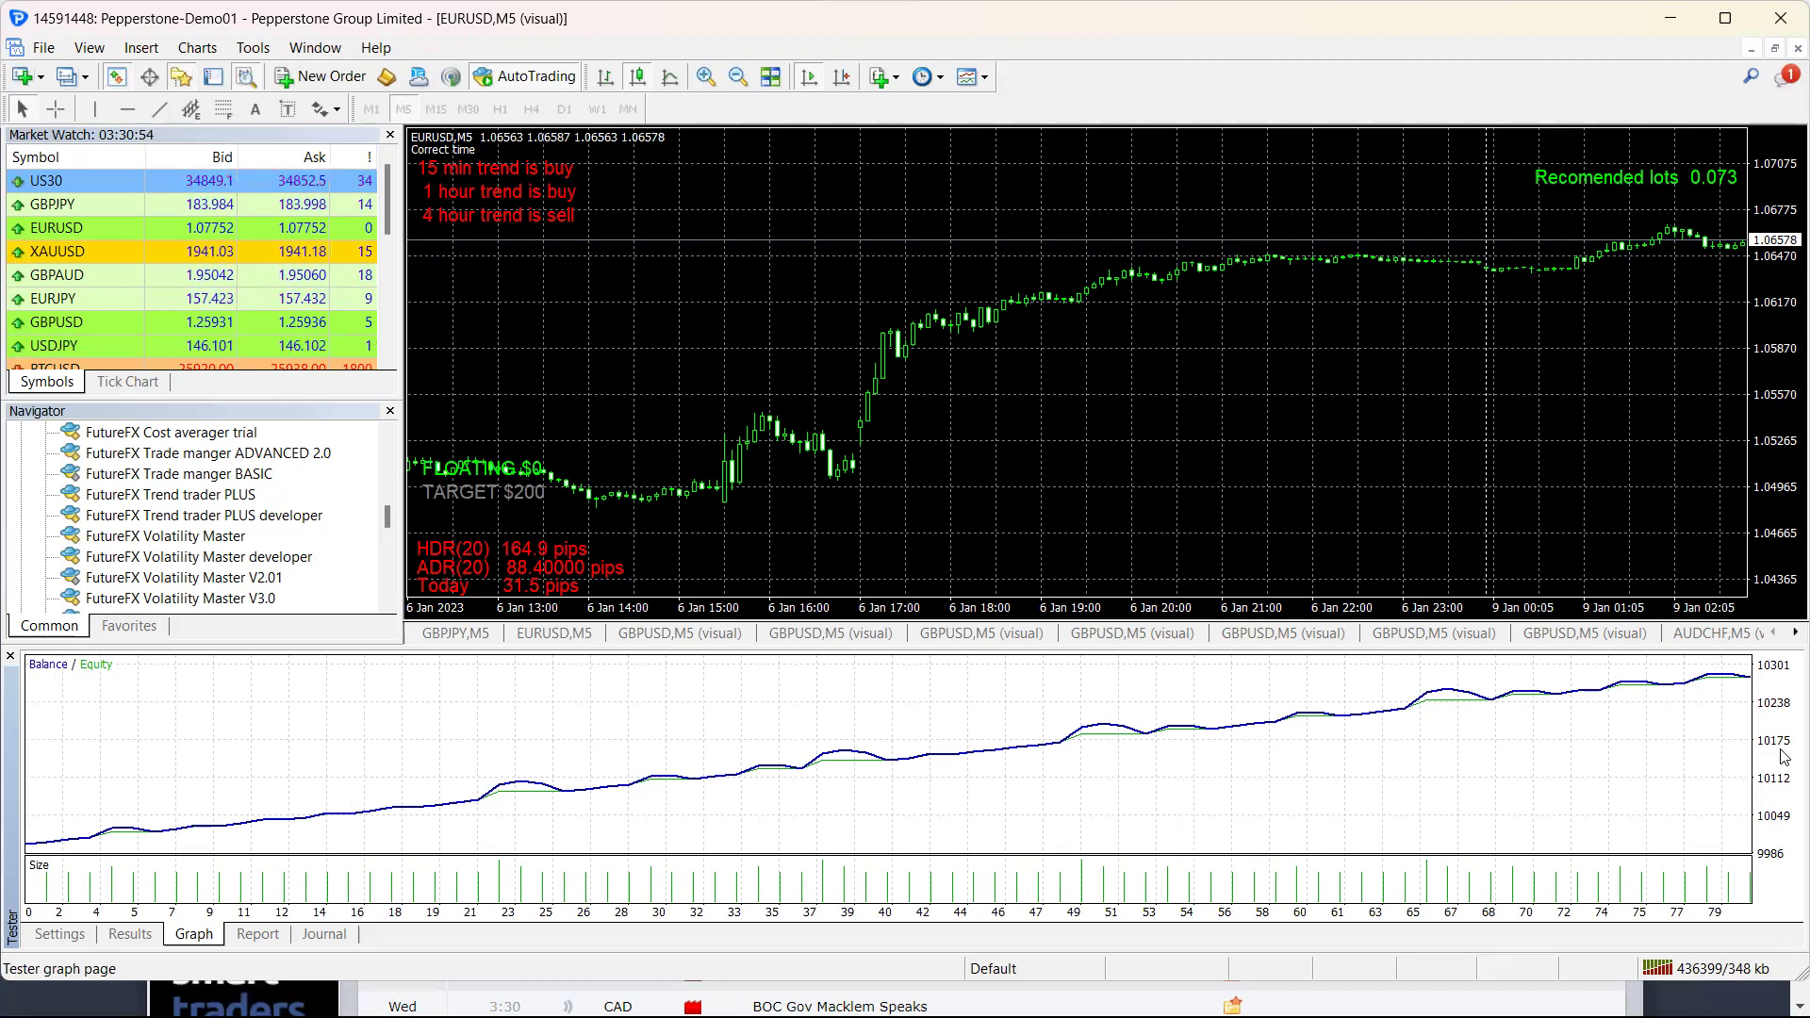
mouse_move(1747, 681)
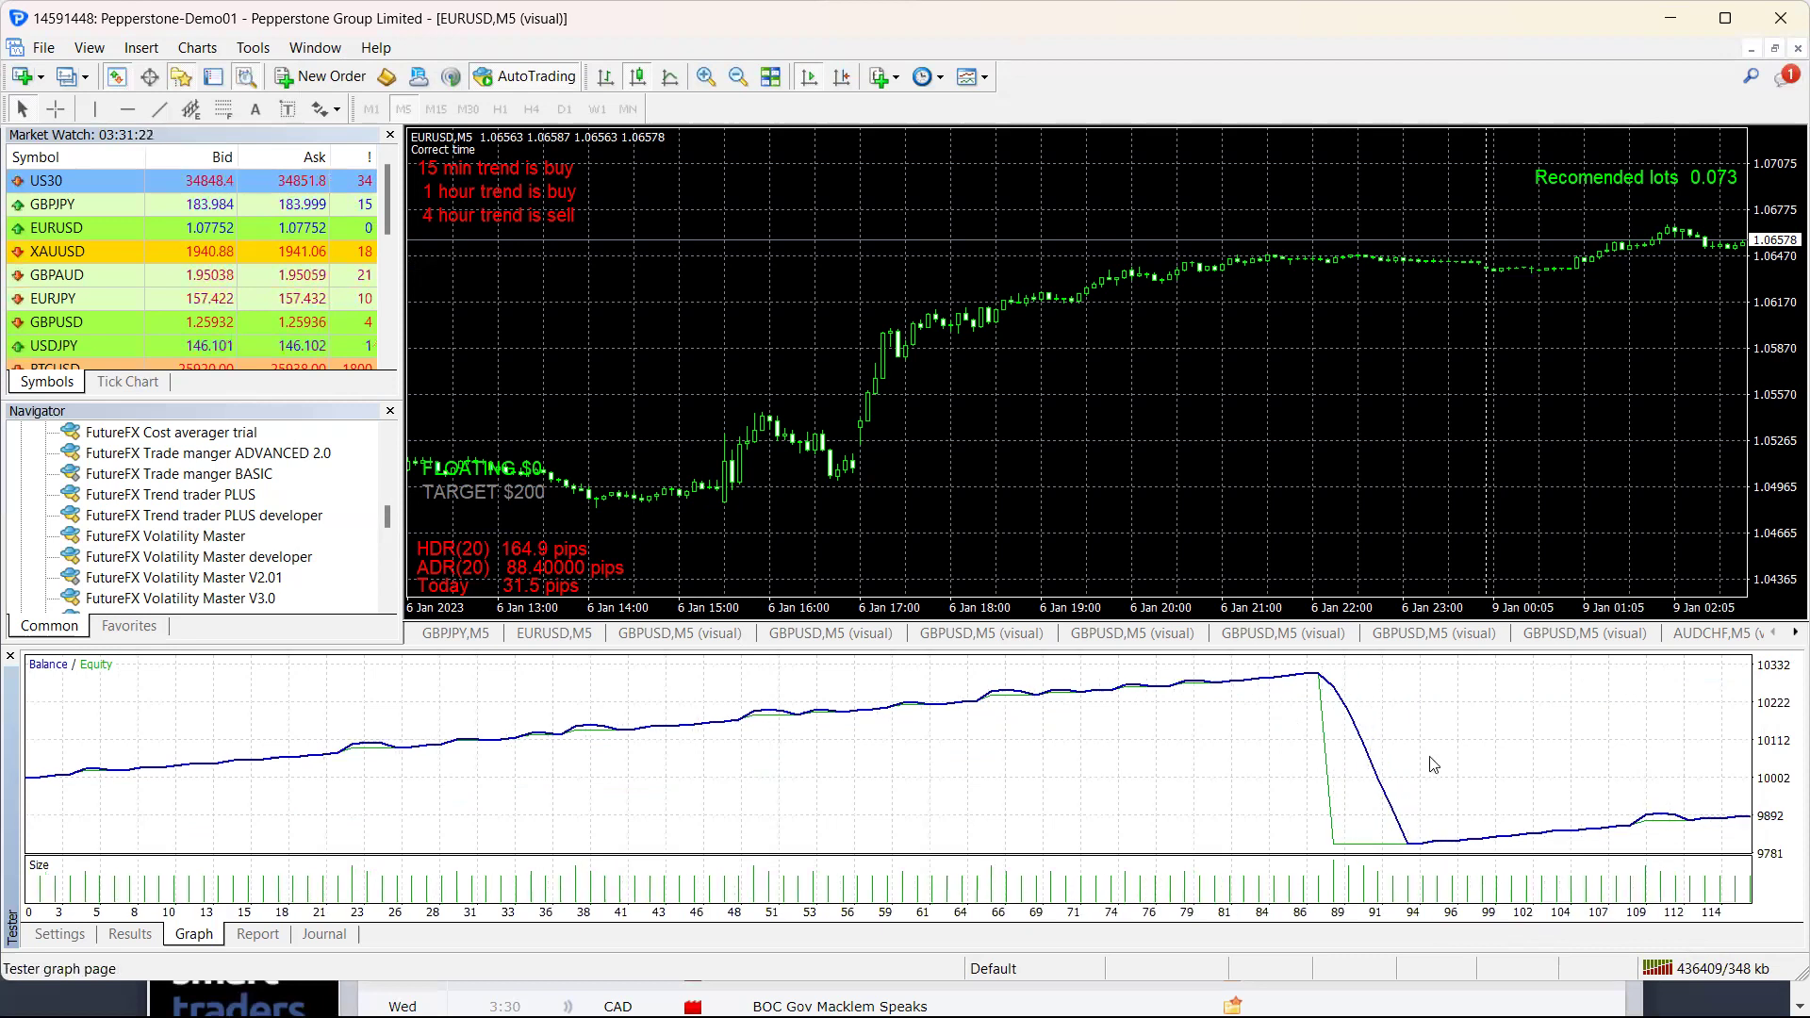
mouse_move(1233, 877)
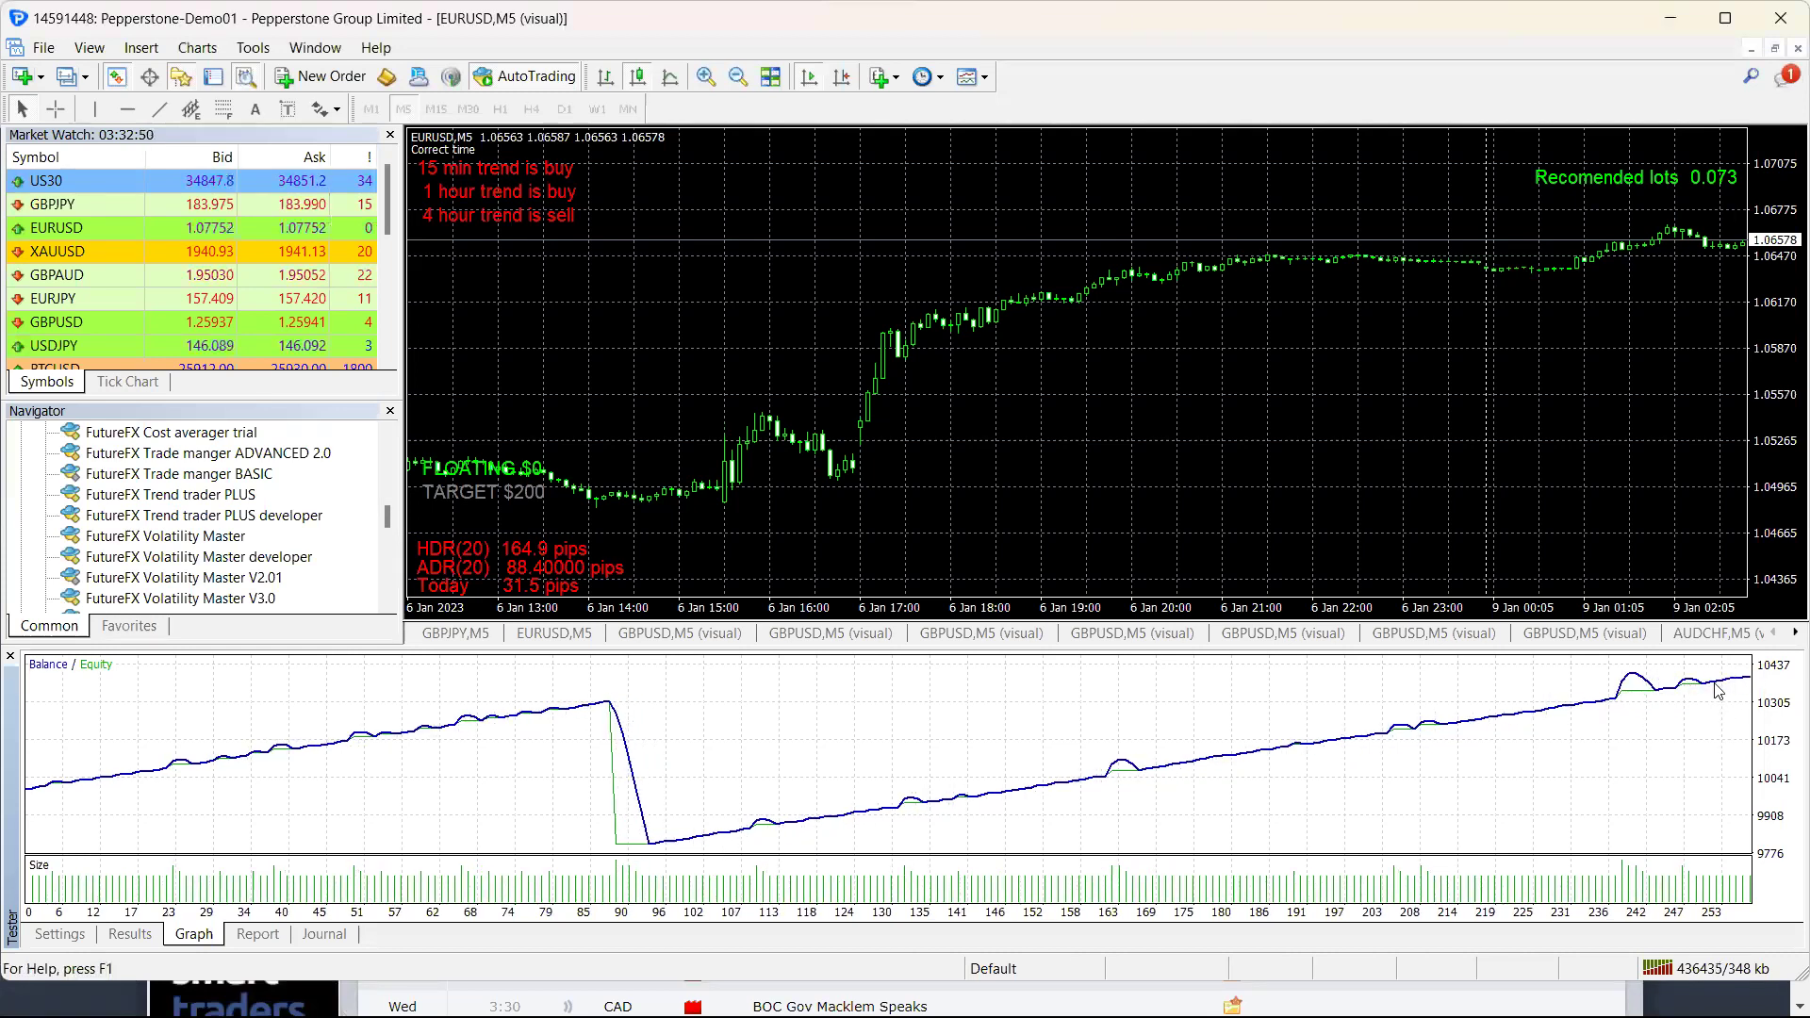
mouse_move(1704, 690)
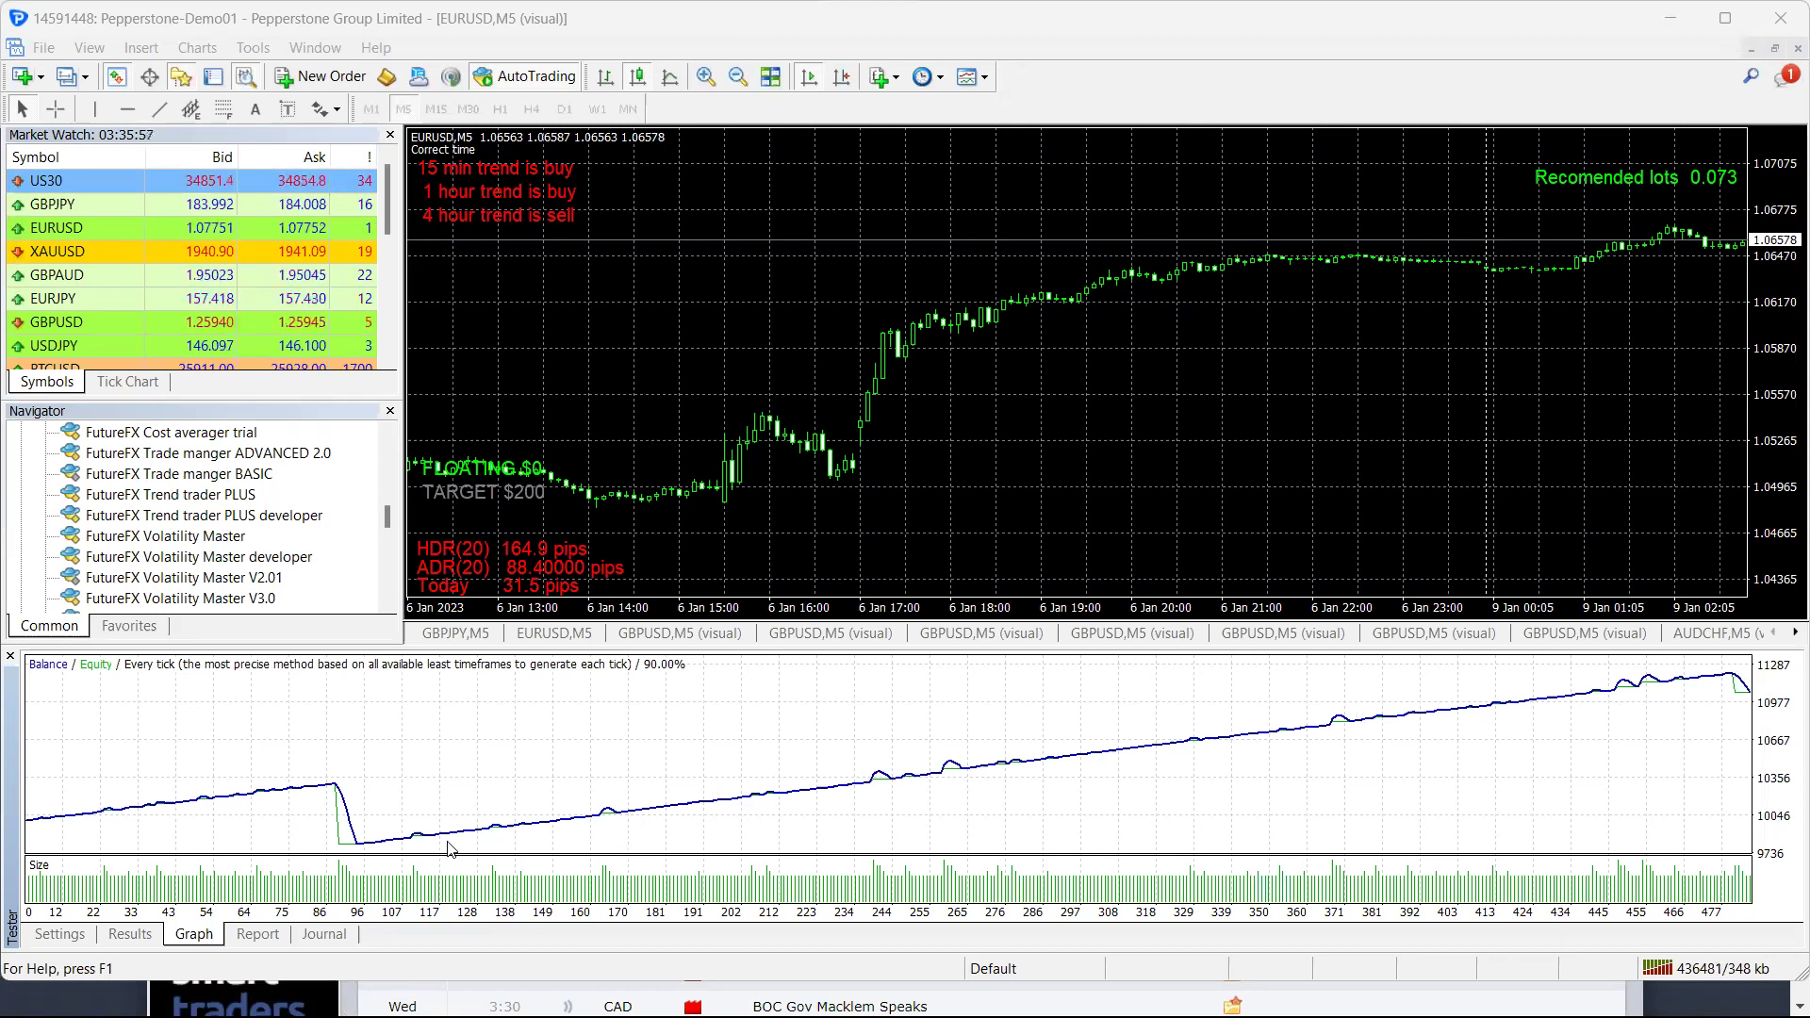
- Review the new run's profit and drawdown figures and the steep drop in its graph, and return to the backtest settings
left_click(254, 934)
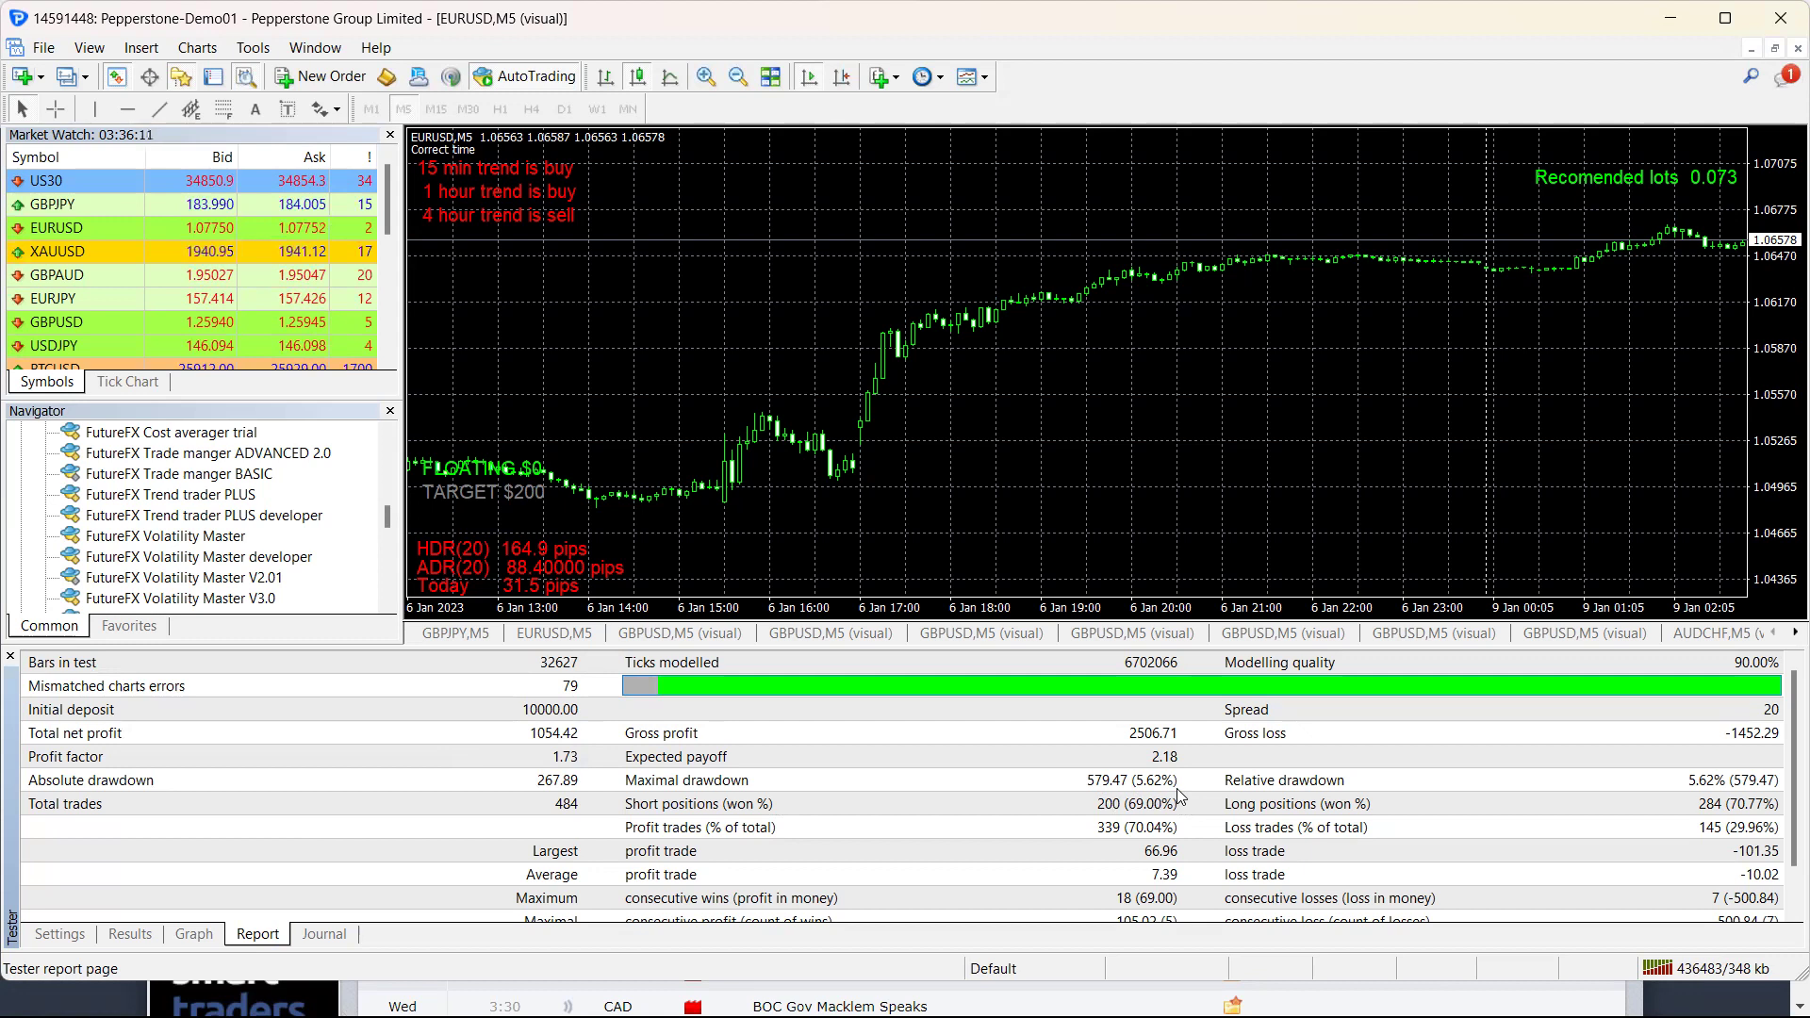
left_click(195, 934)
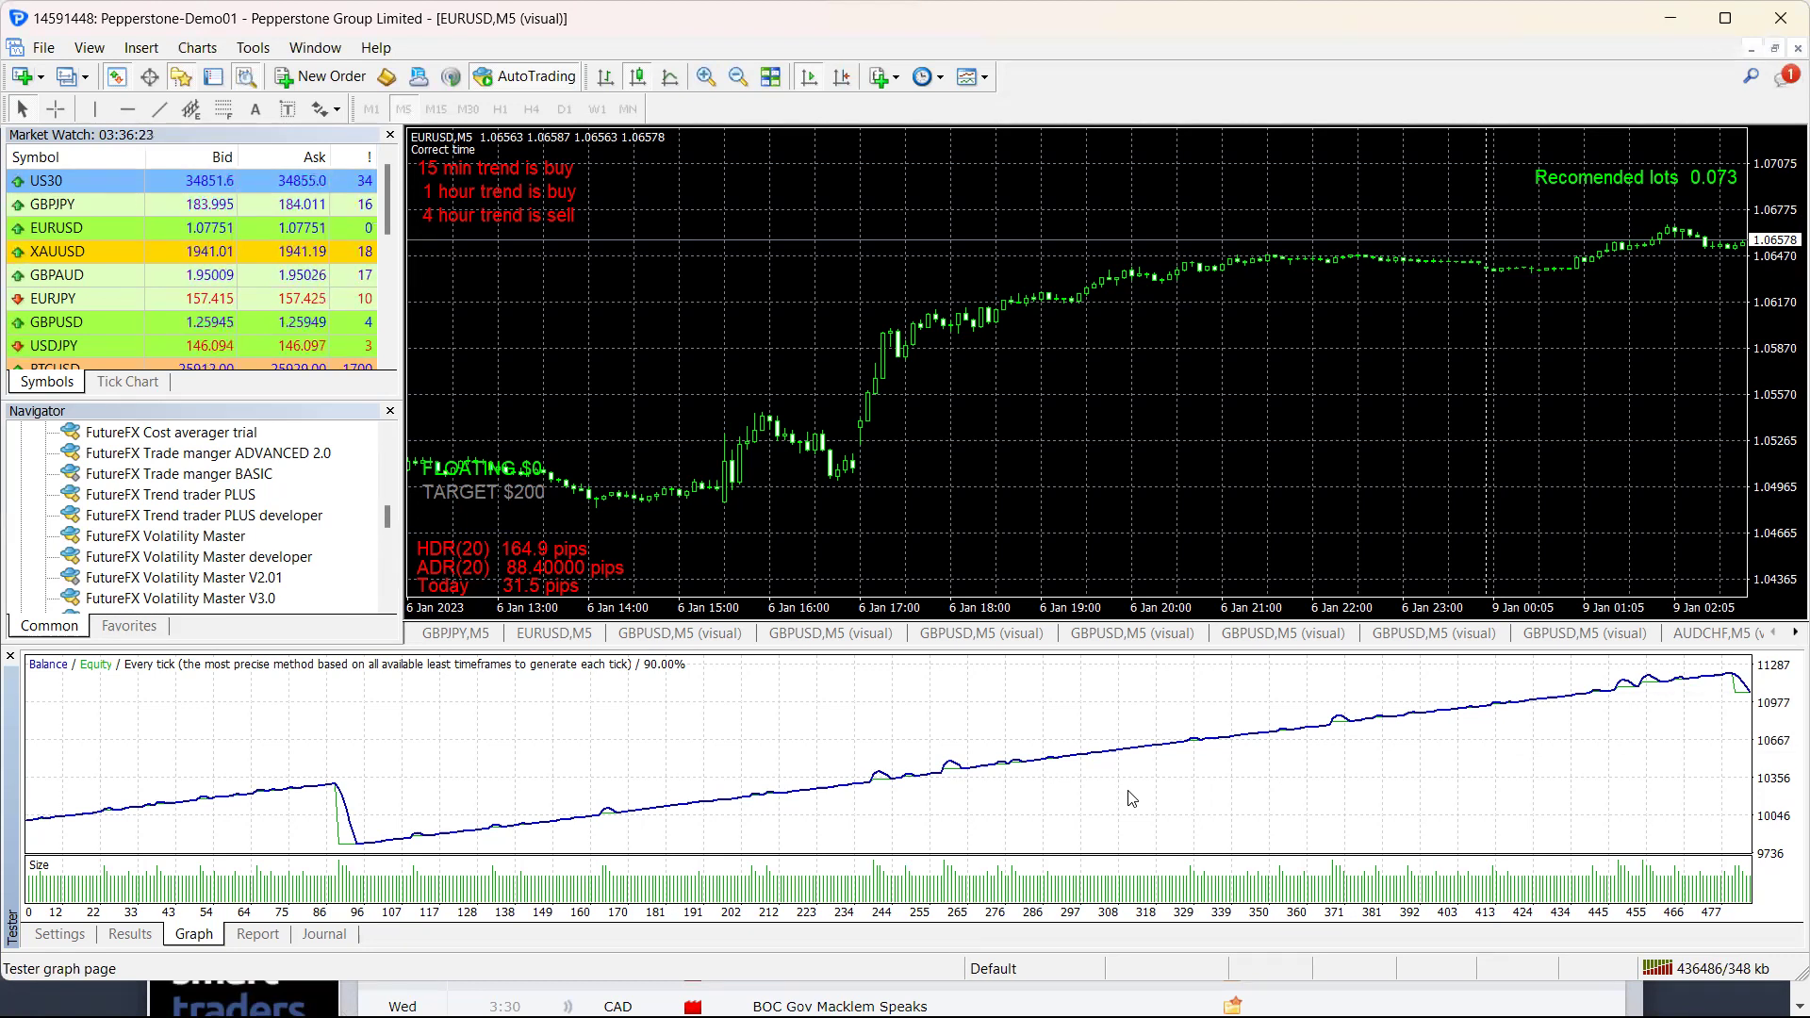
left_click(257, 933)
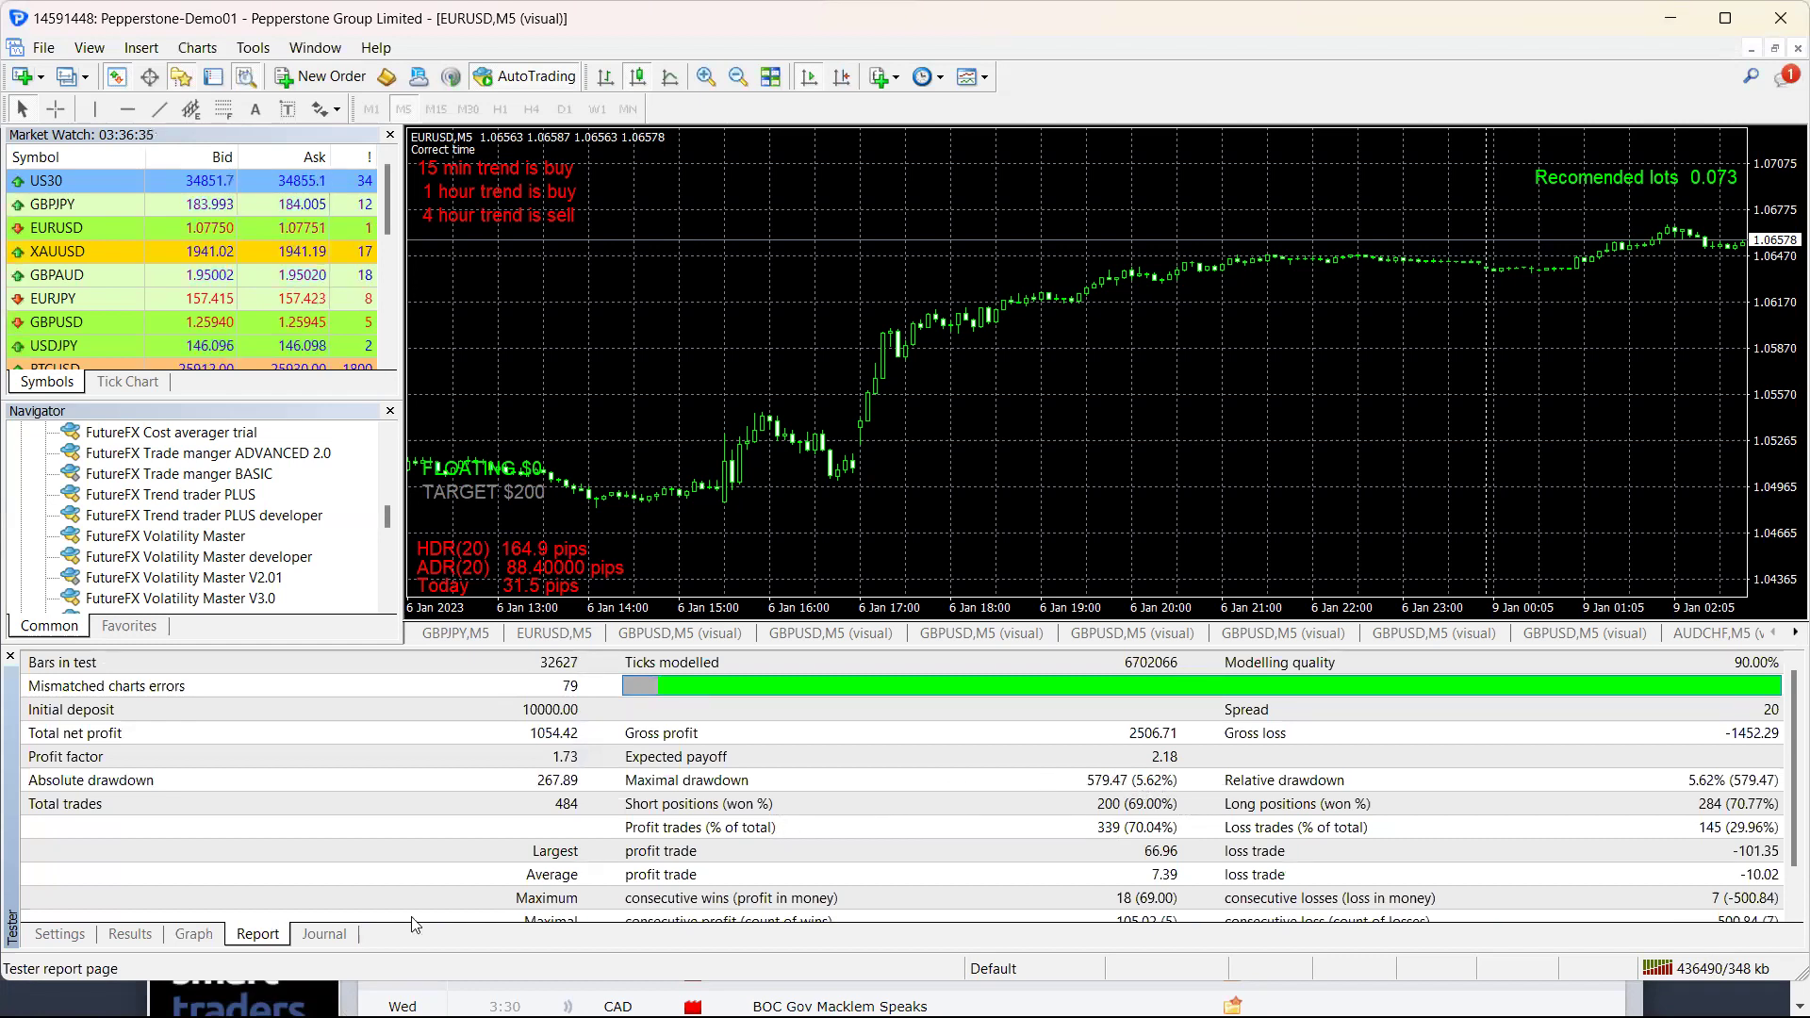
left_click(194, 936)
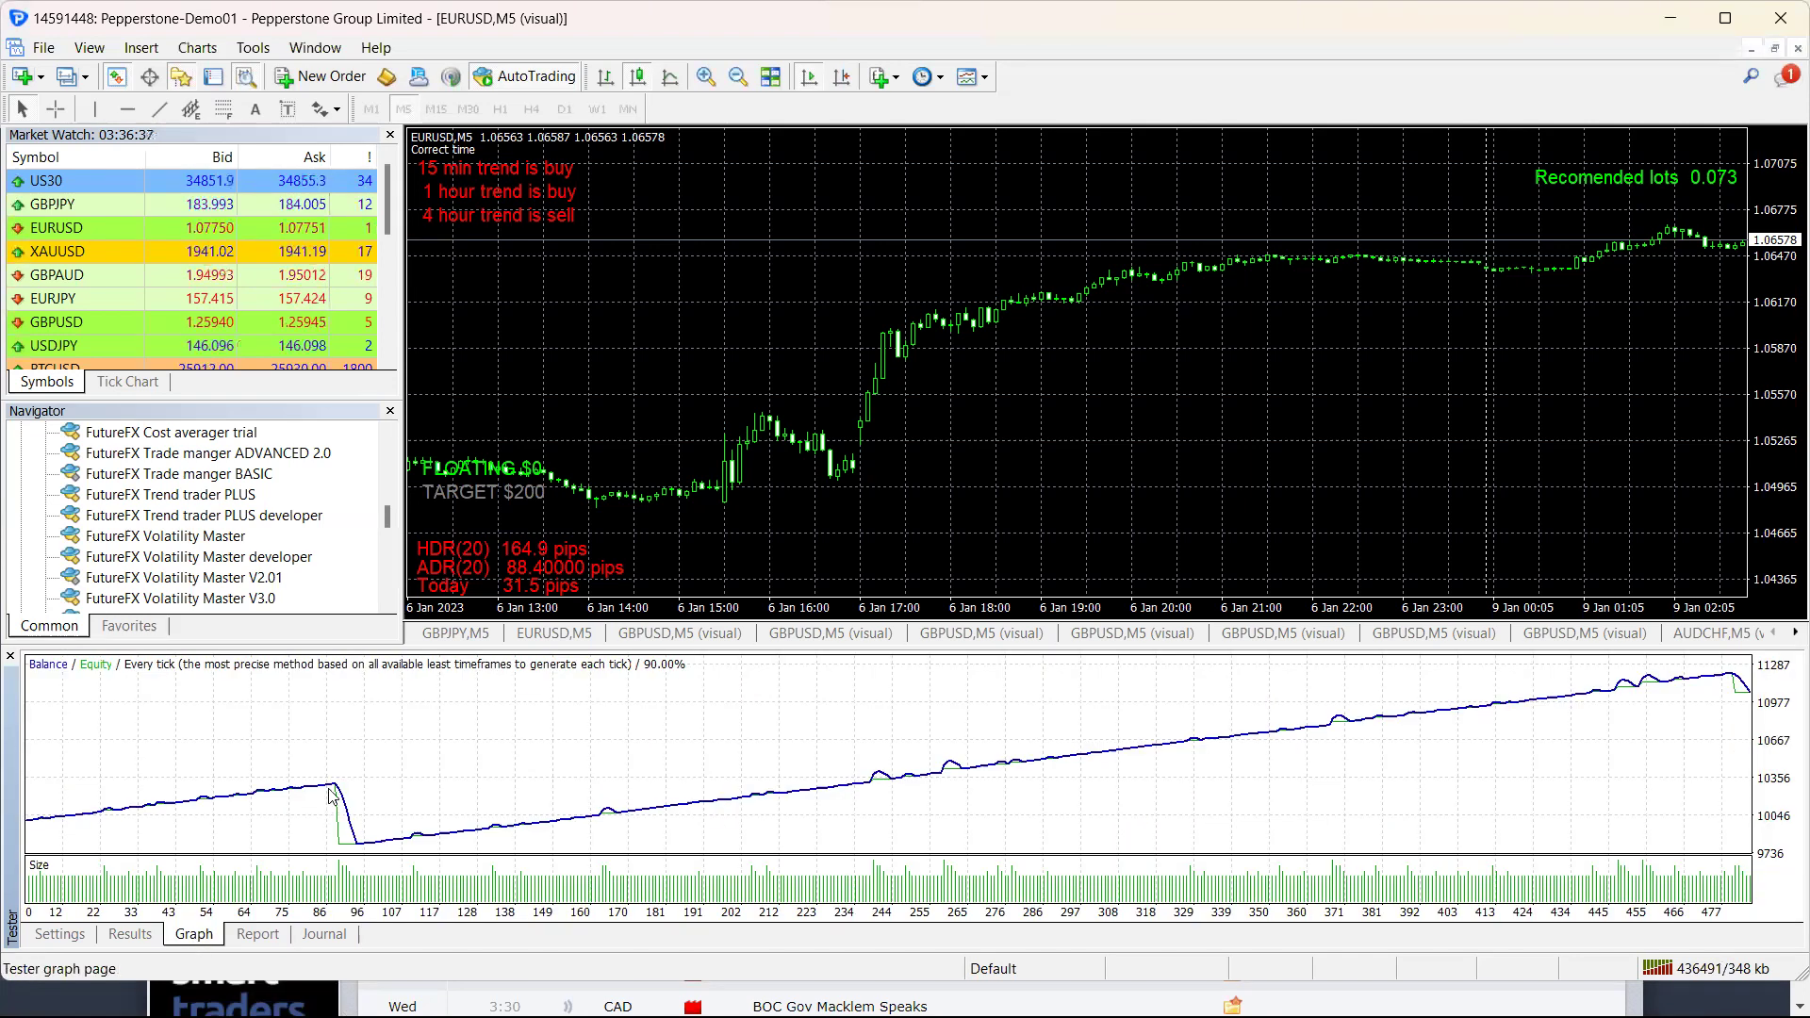
mouse_move(356, 847)
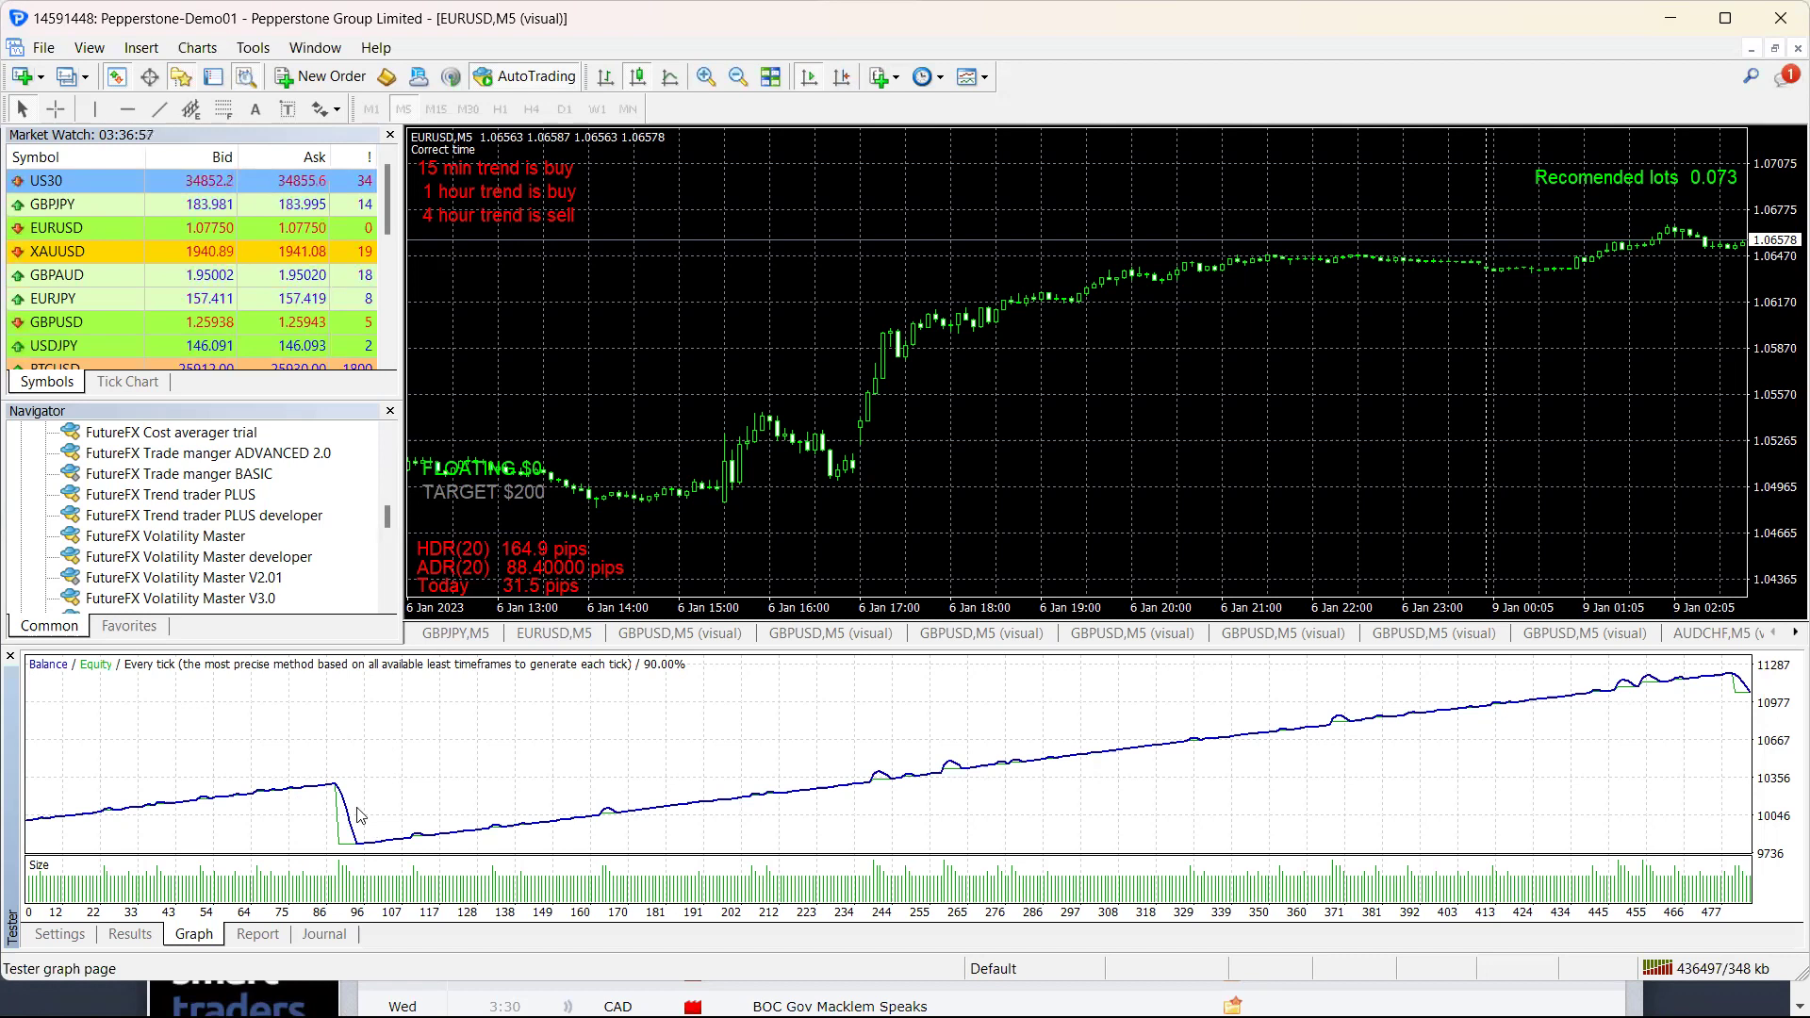
left_click(56, 939)
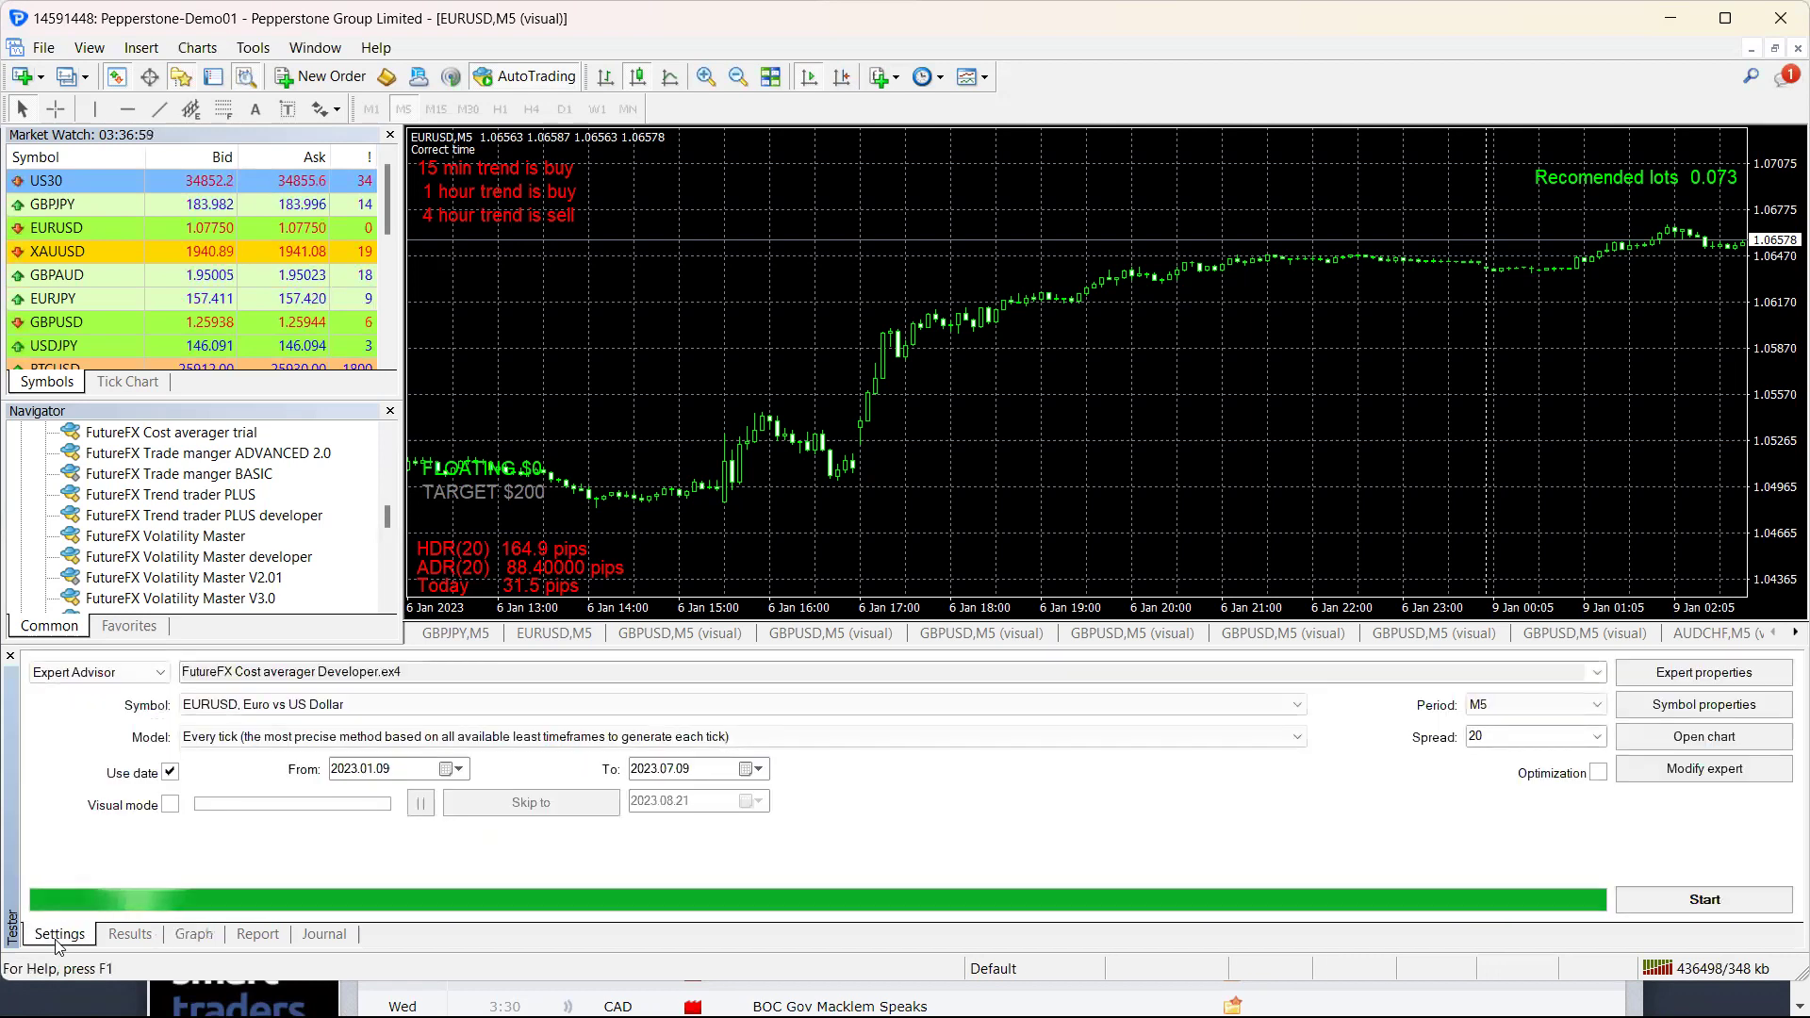
- Move the backtest's start date to 2023.02.04
left_click(461, 773)
left_click(421, 939)
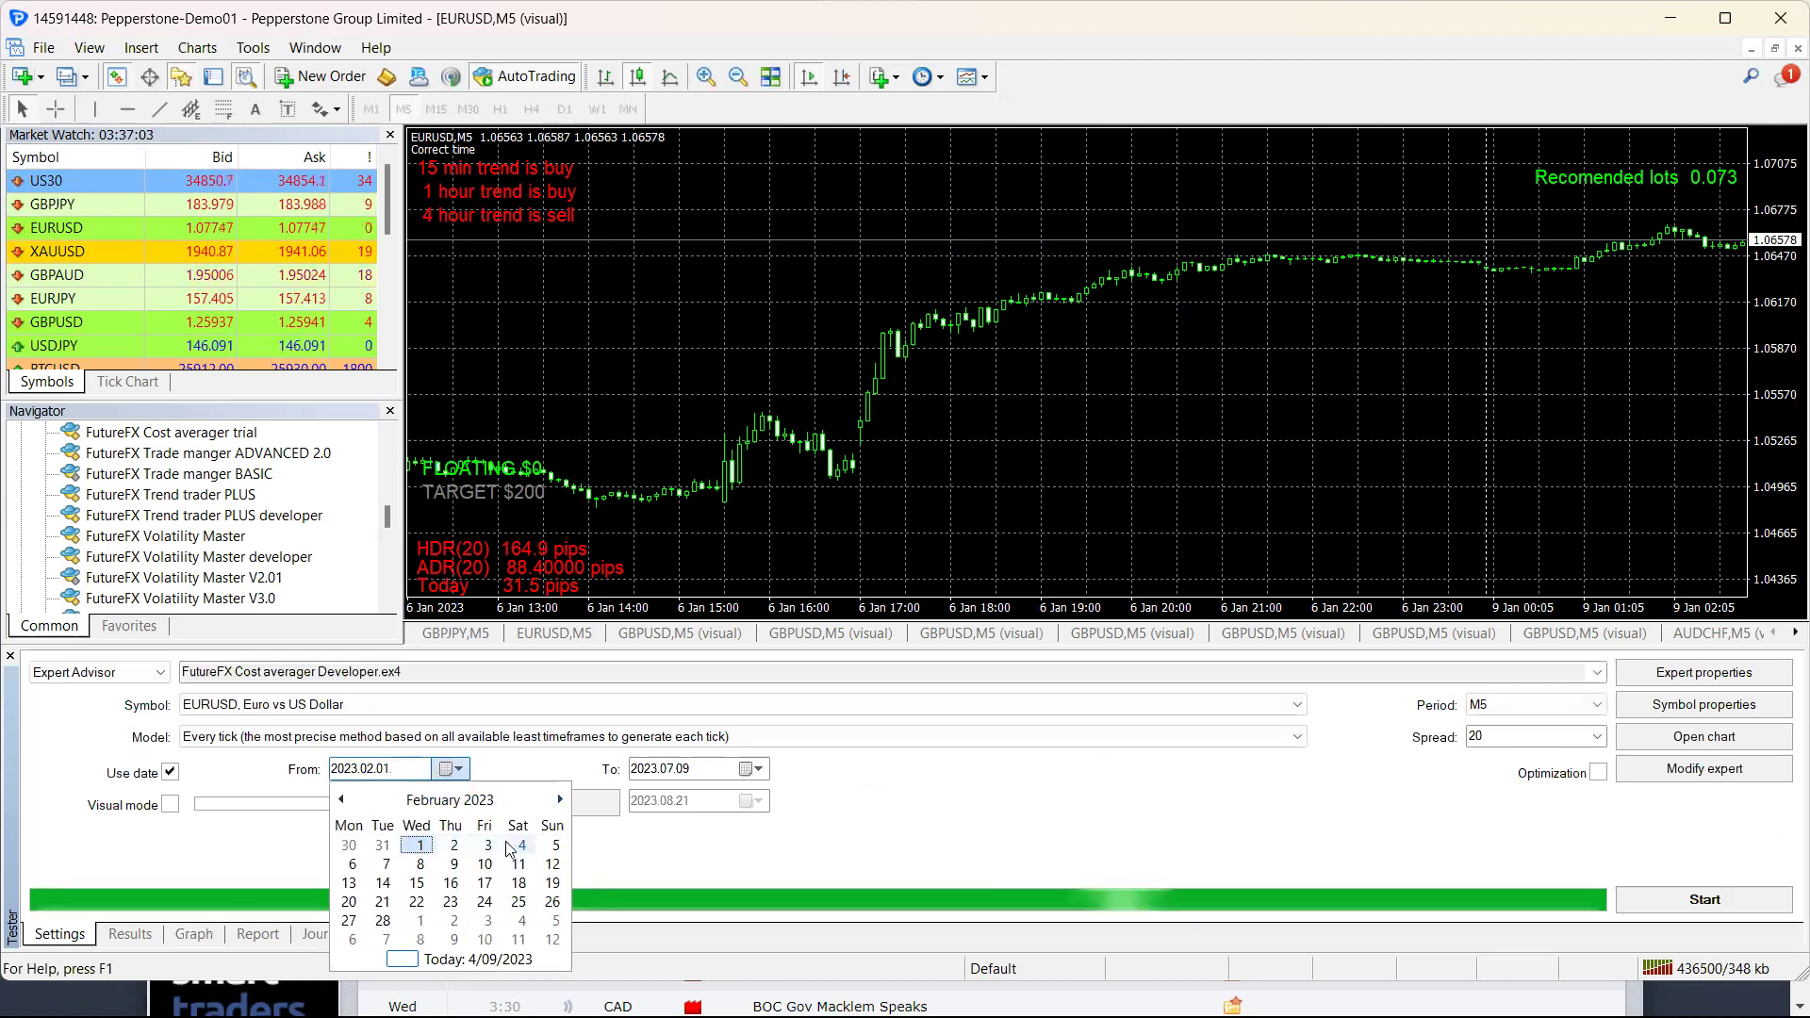
left_click(523, 846)
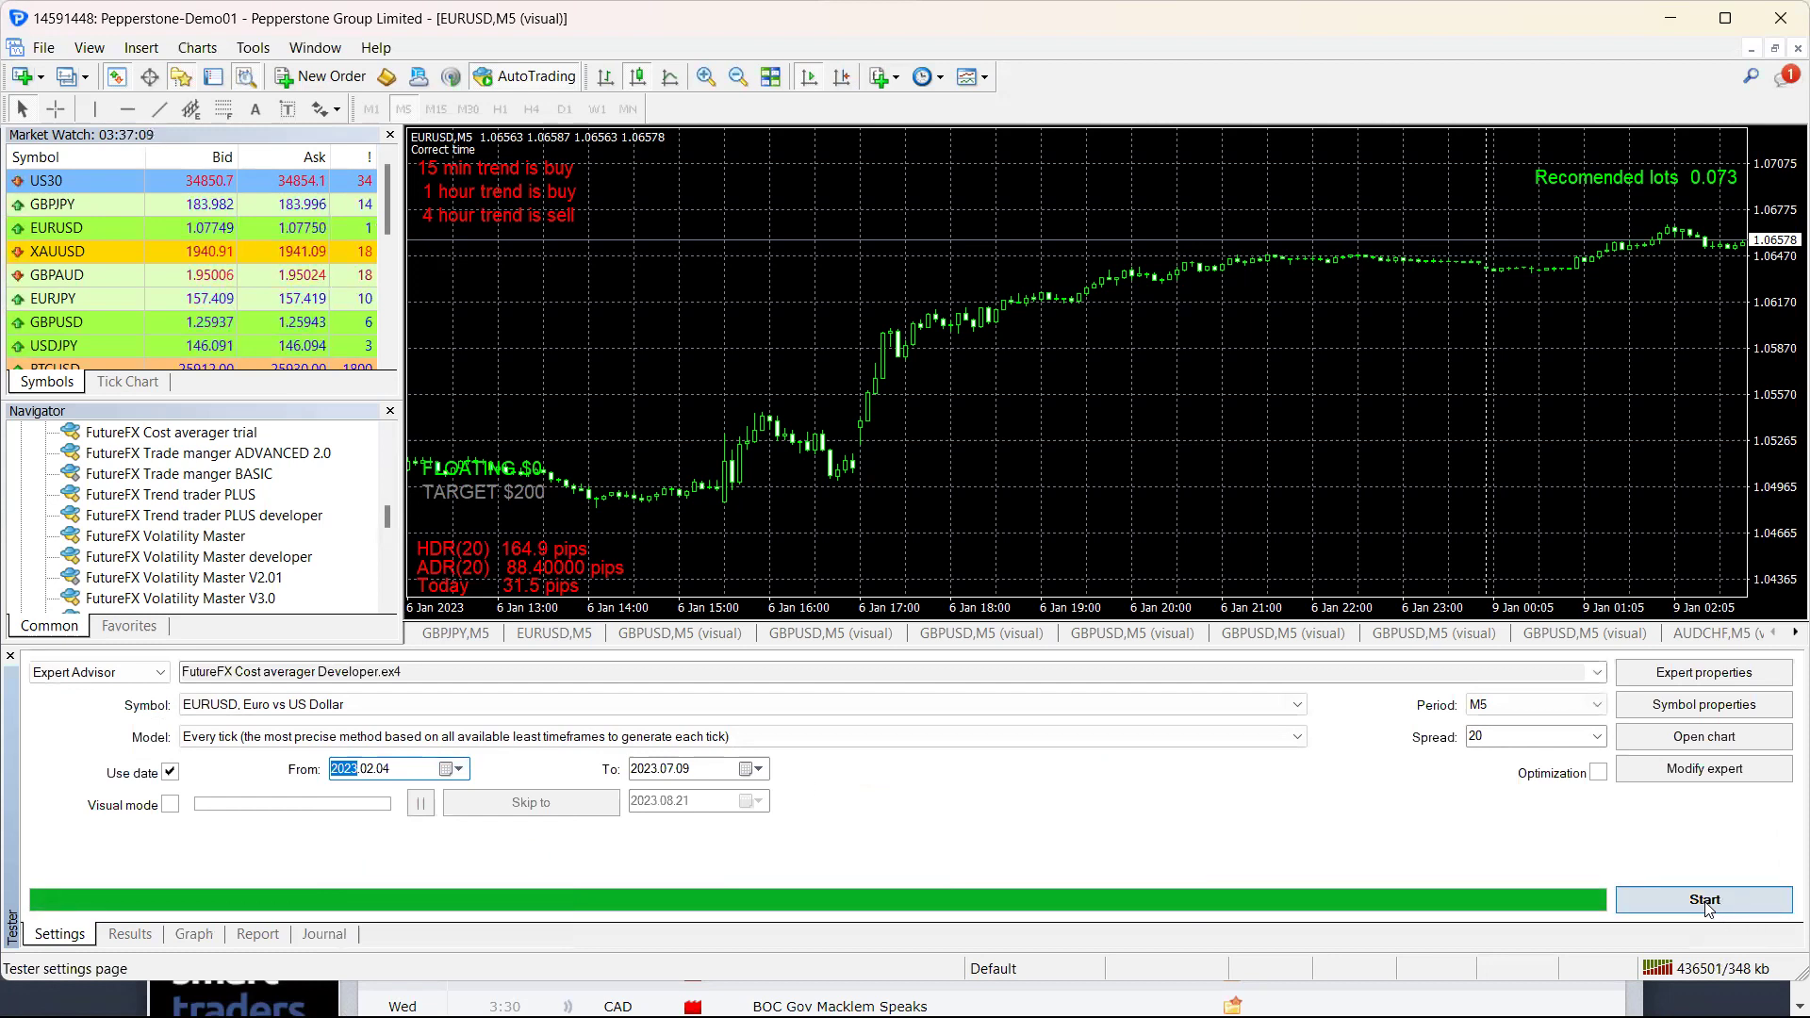
- Examine the previous run's balance graph, comparing its early steep drop with the smaller dips and the end, and return to the backtest settings
left_click(241, 934)
left_click(207, 934)
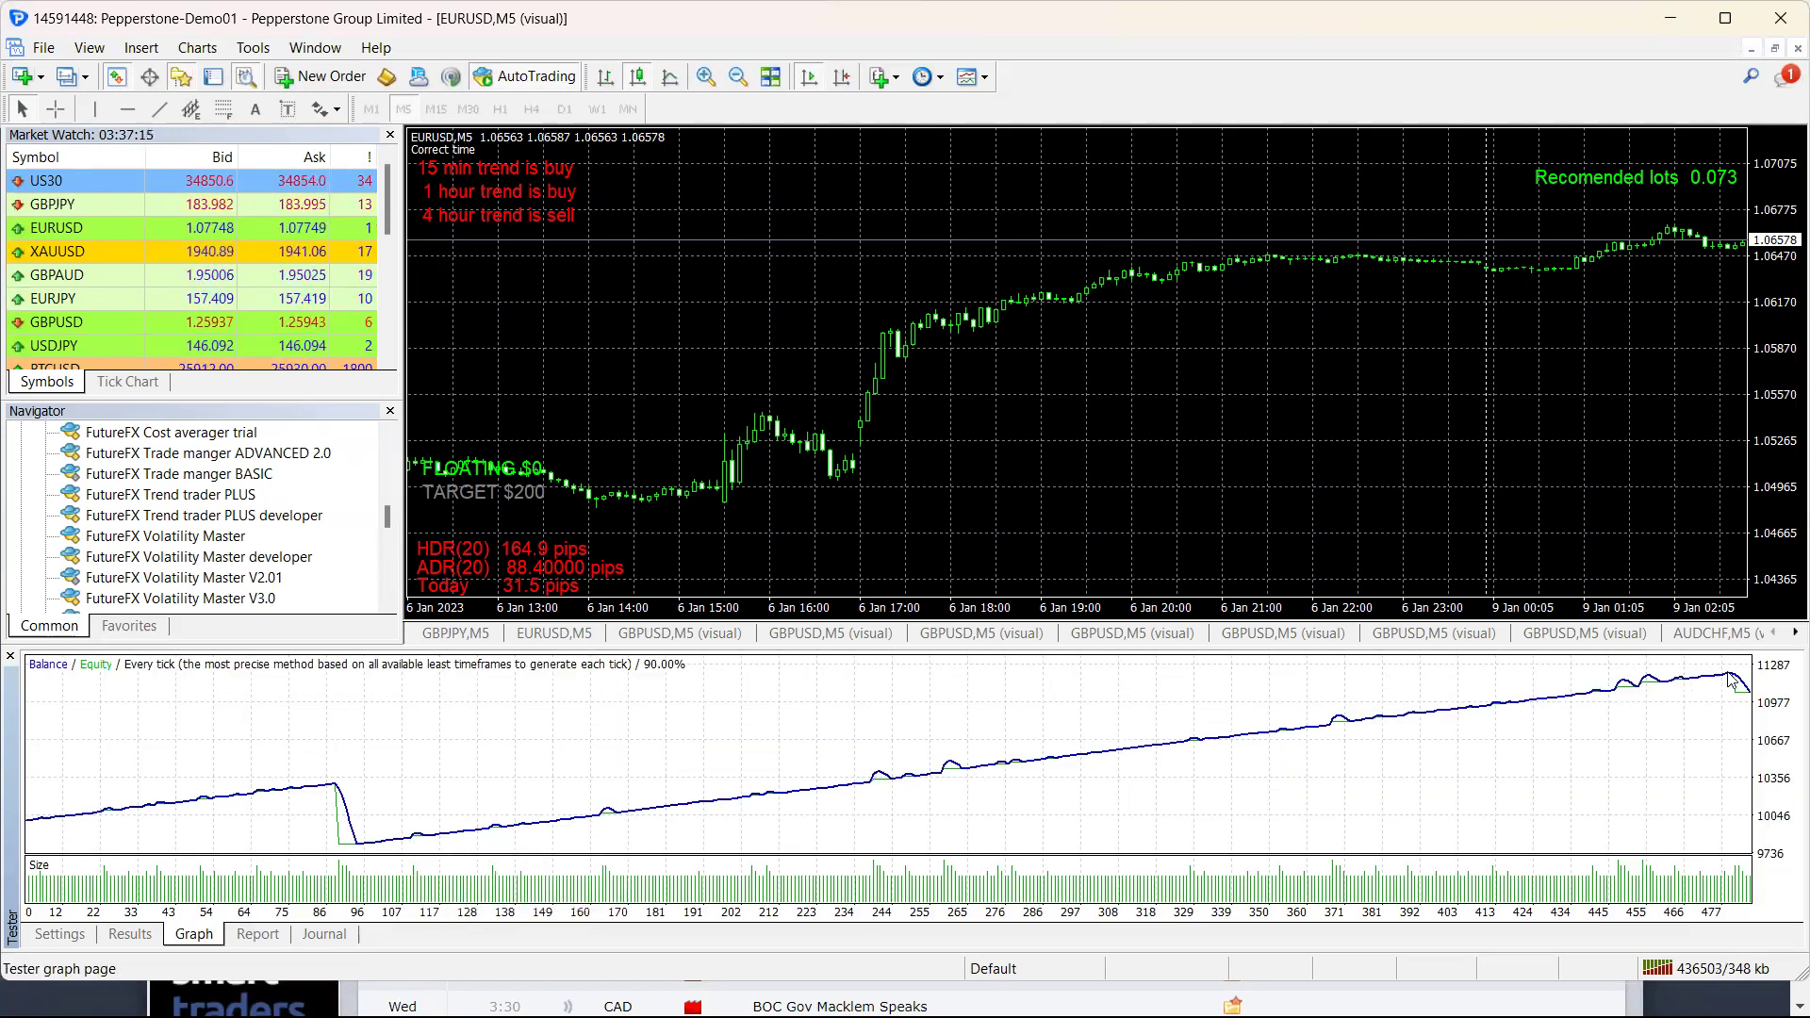
mouse_move(1733, 680)
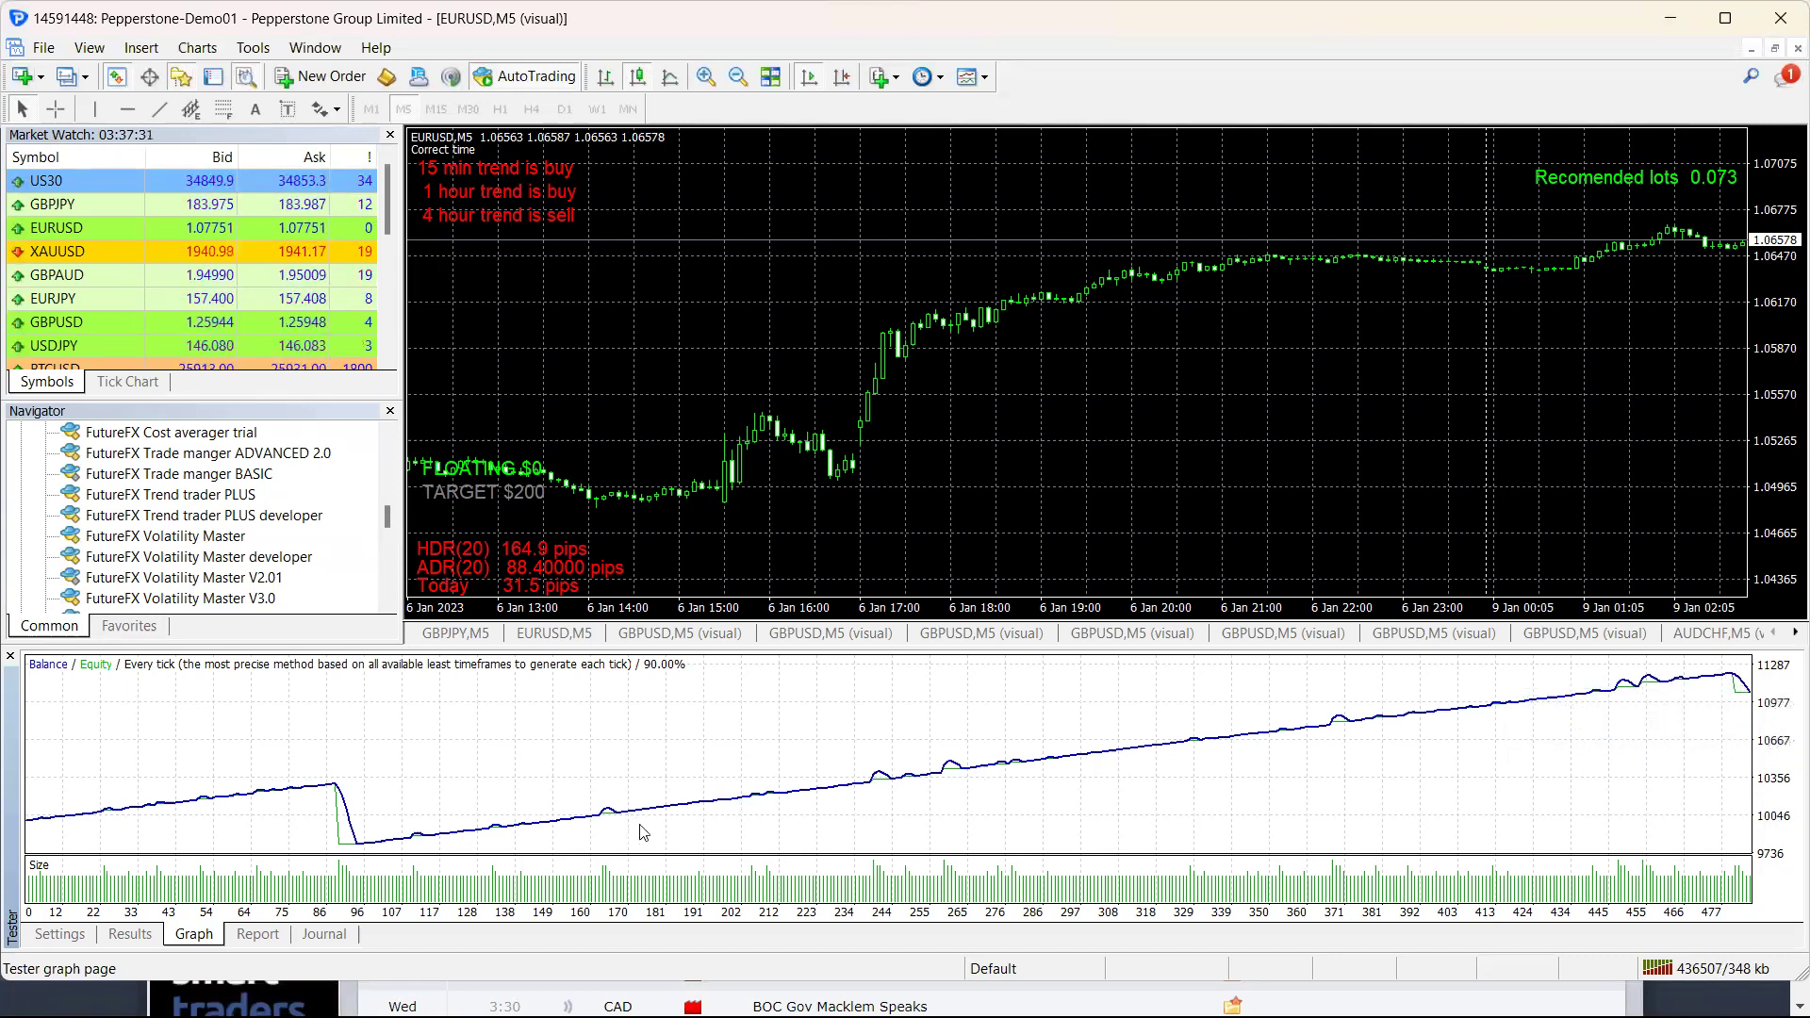
mouse_move(891, 781)
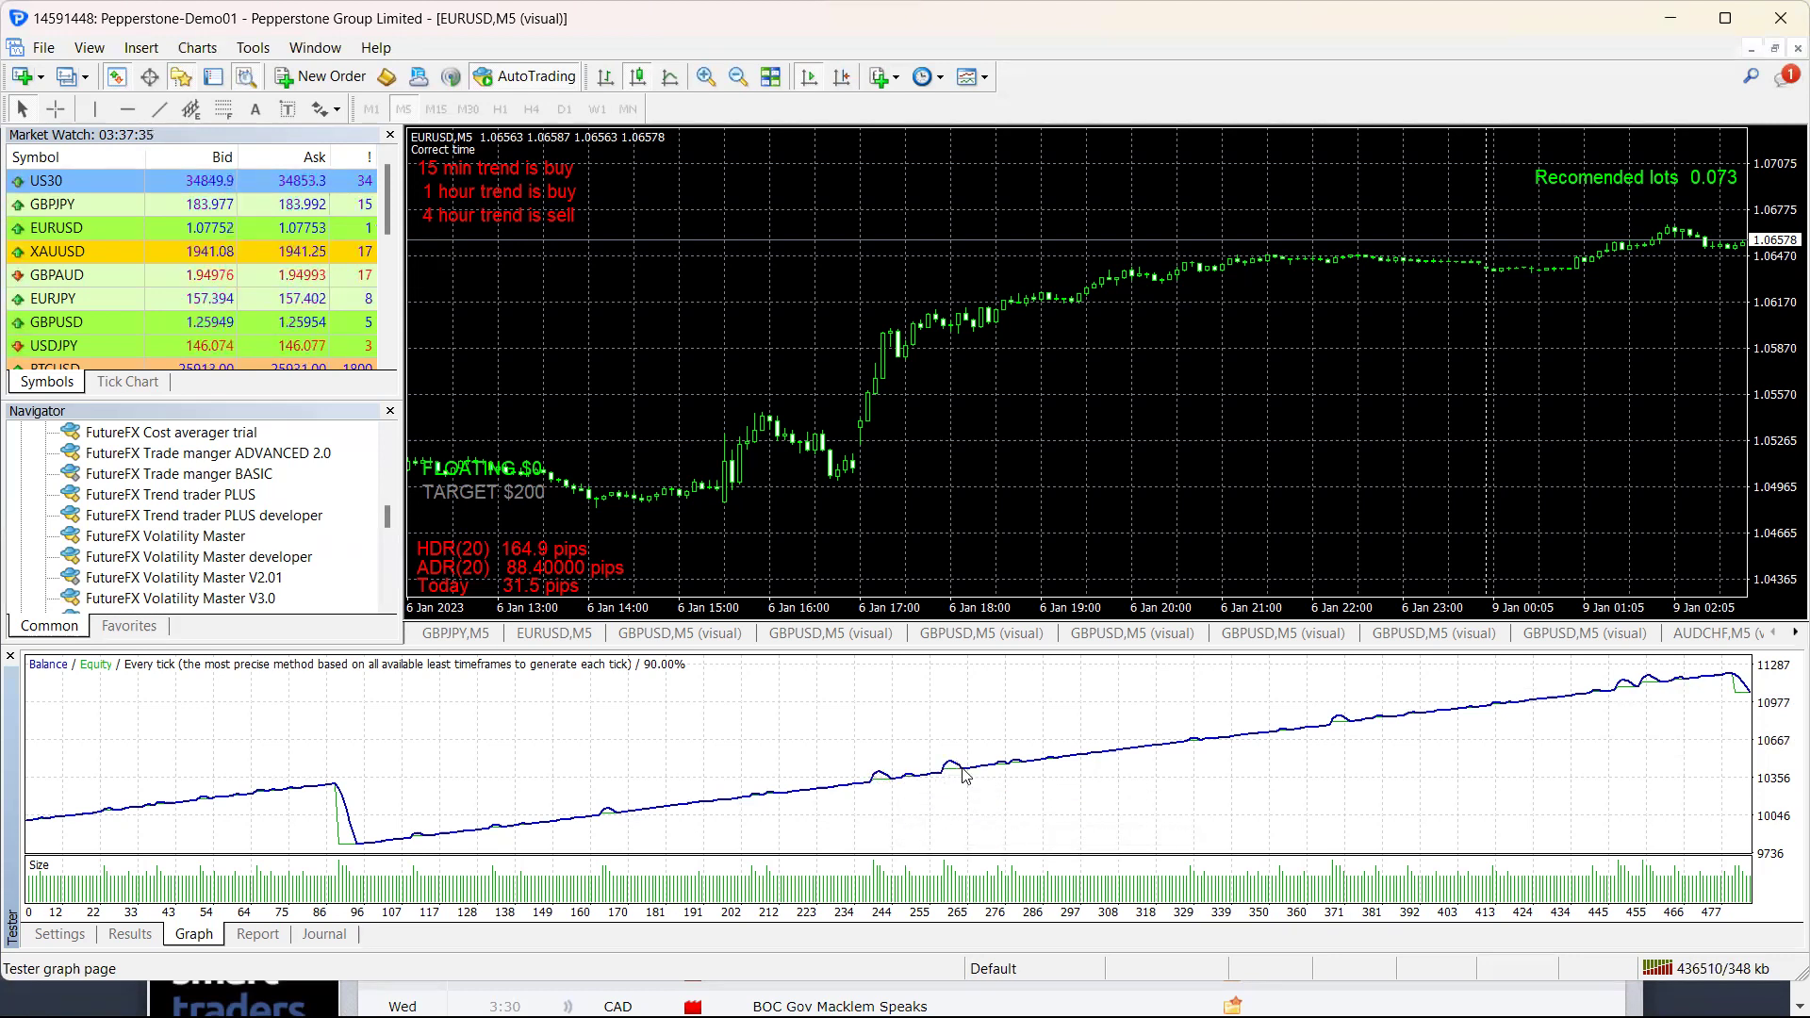
mouse_move(963, 773)
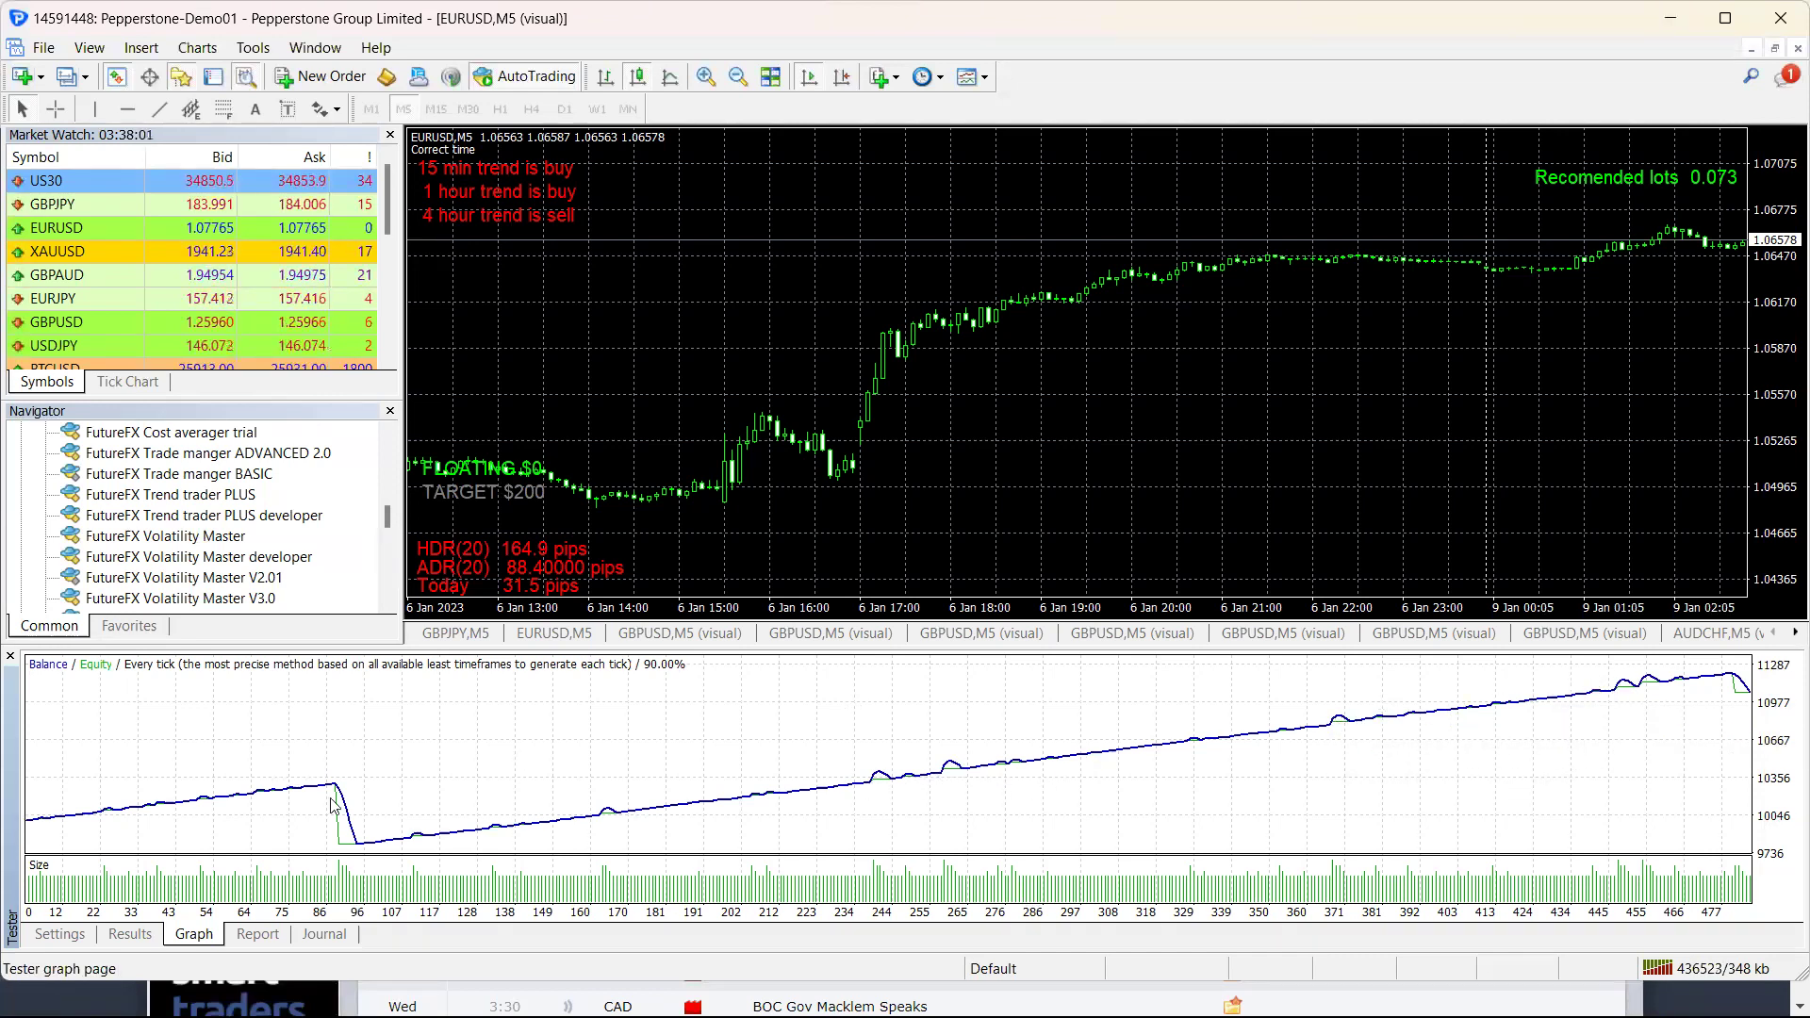
left_click(58, 935)
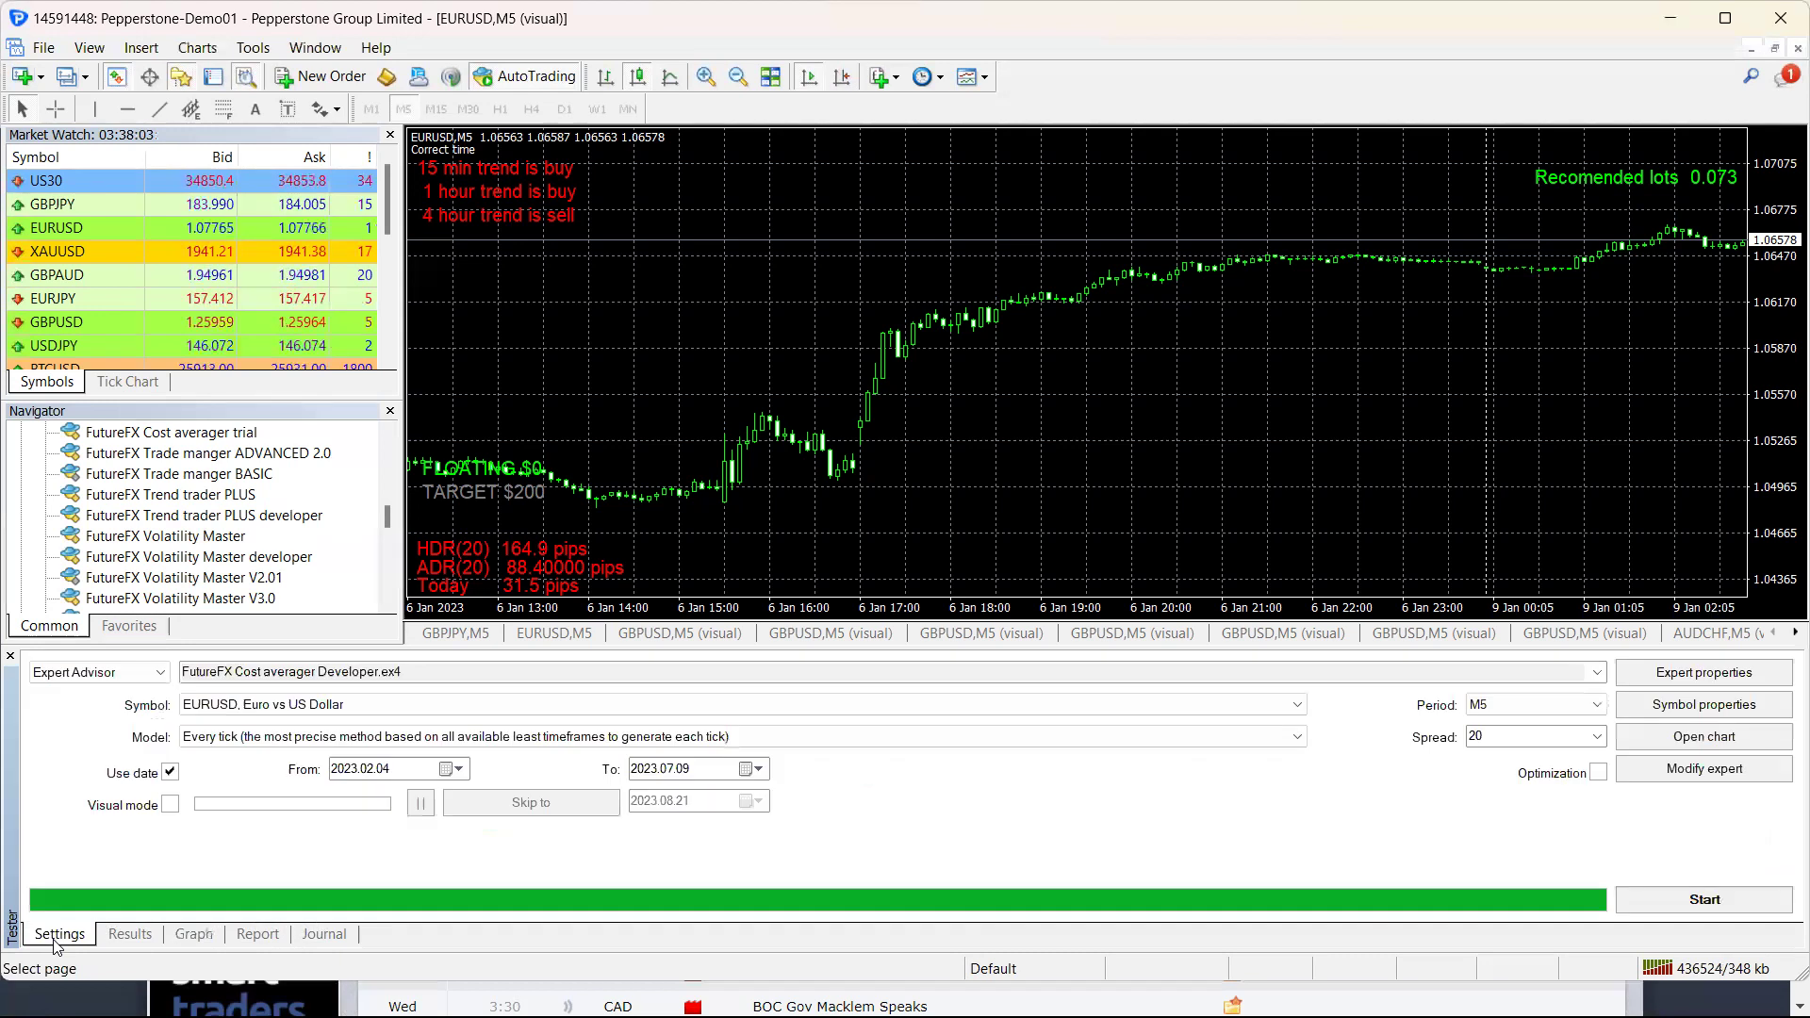
- Run the EURUSD backtest from the new start date and follow its balance graph to the end
left_click(1688, 901)
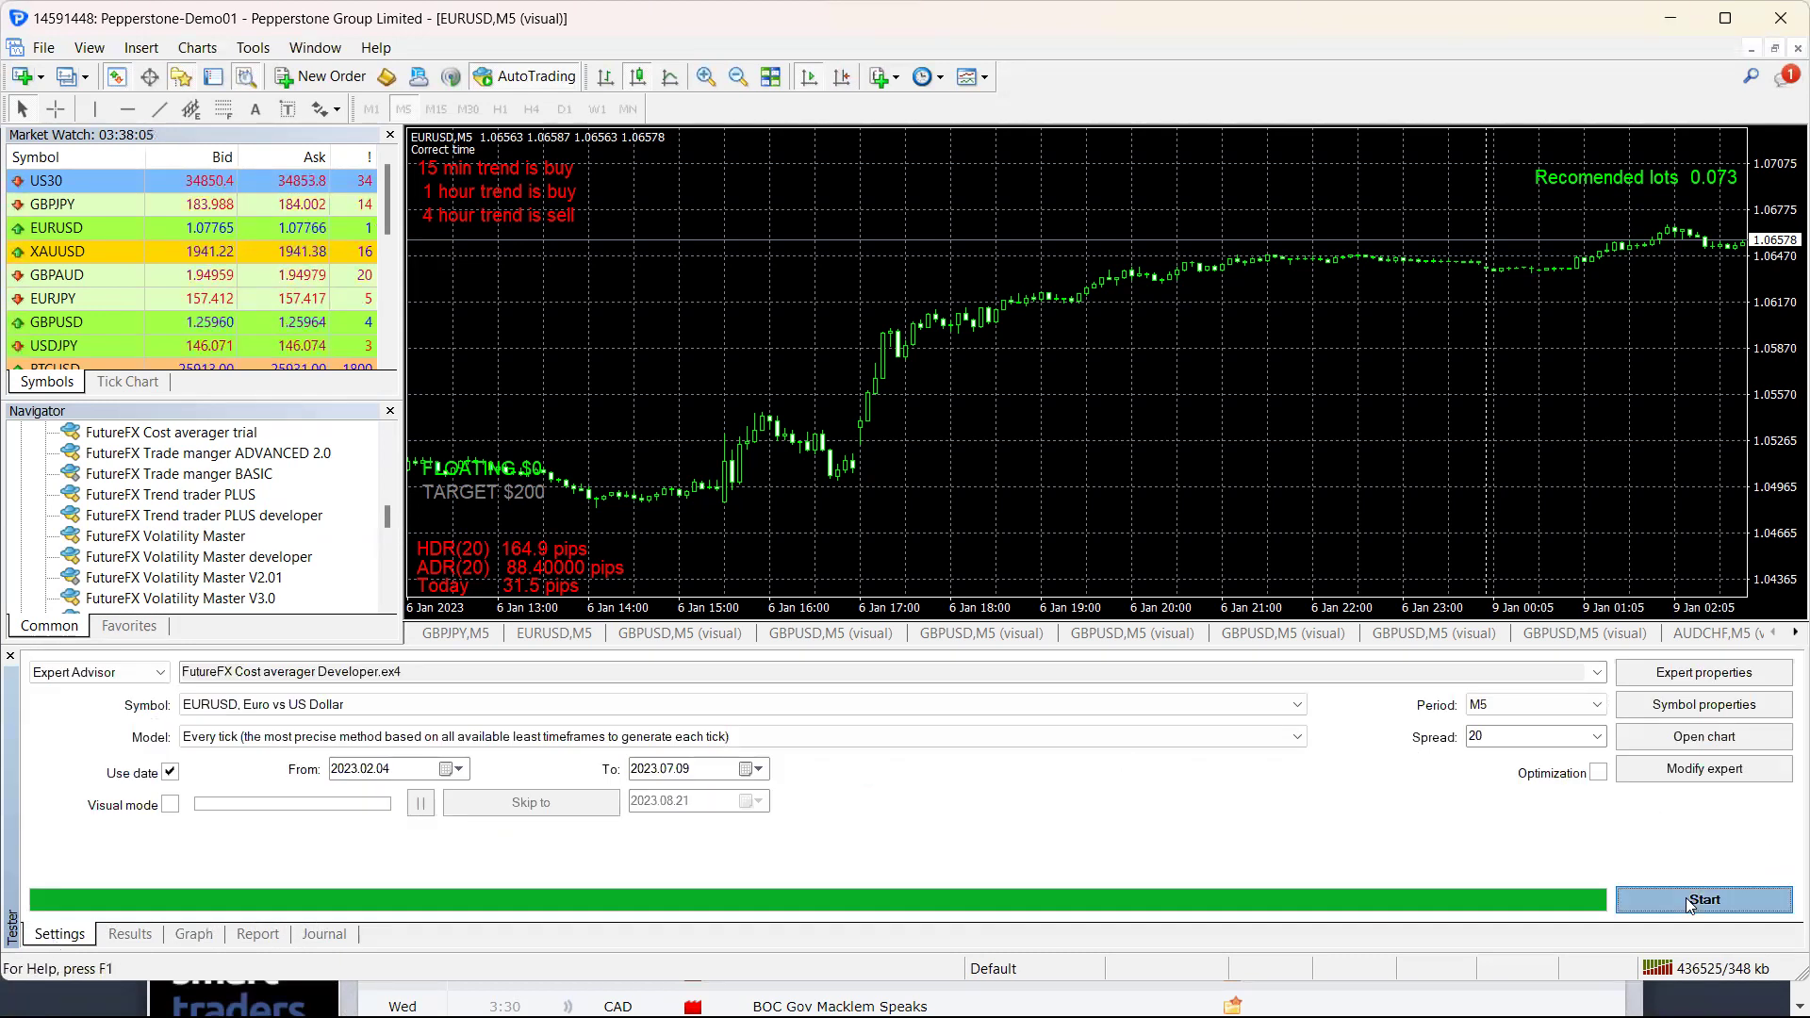
left_click(194, 934)
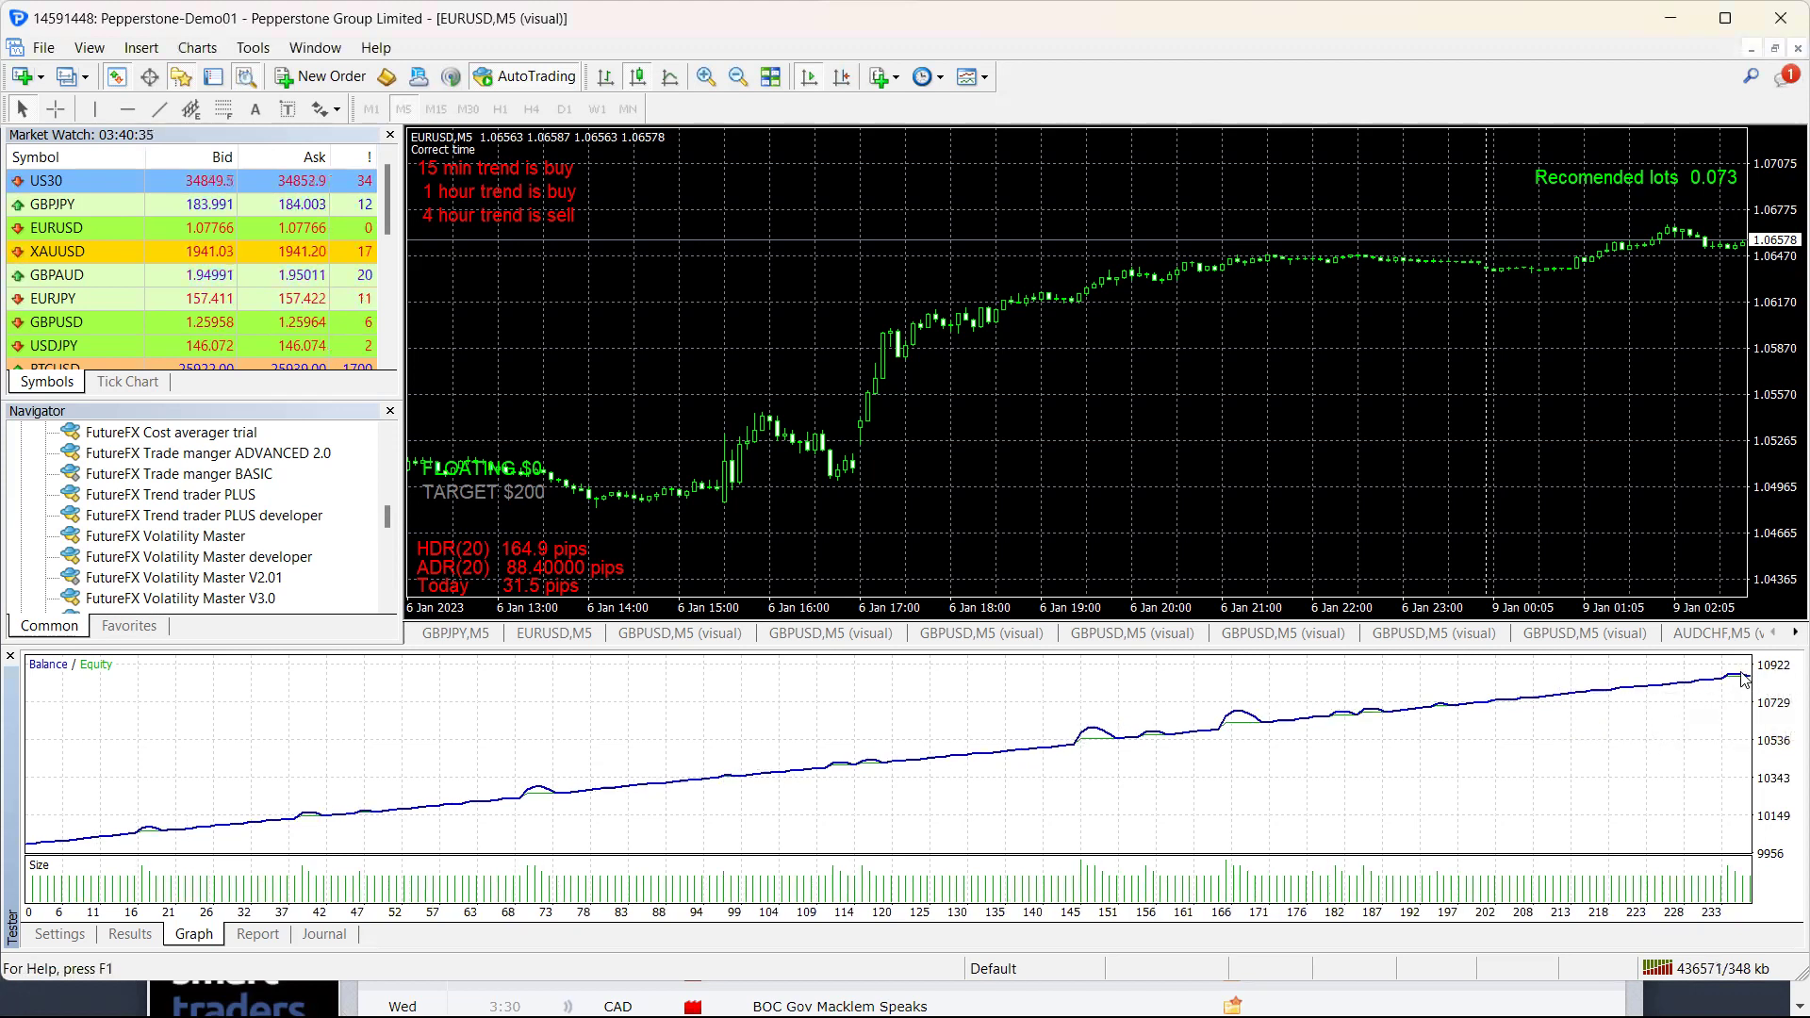
mouse_move(1743, 682)
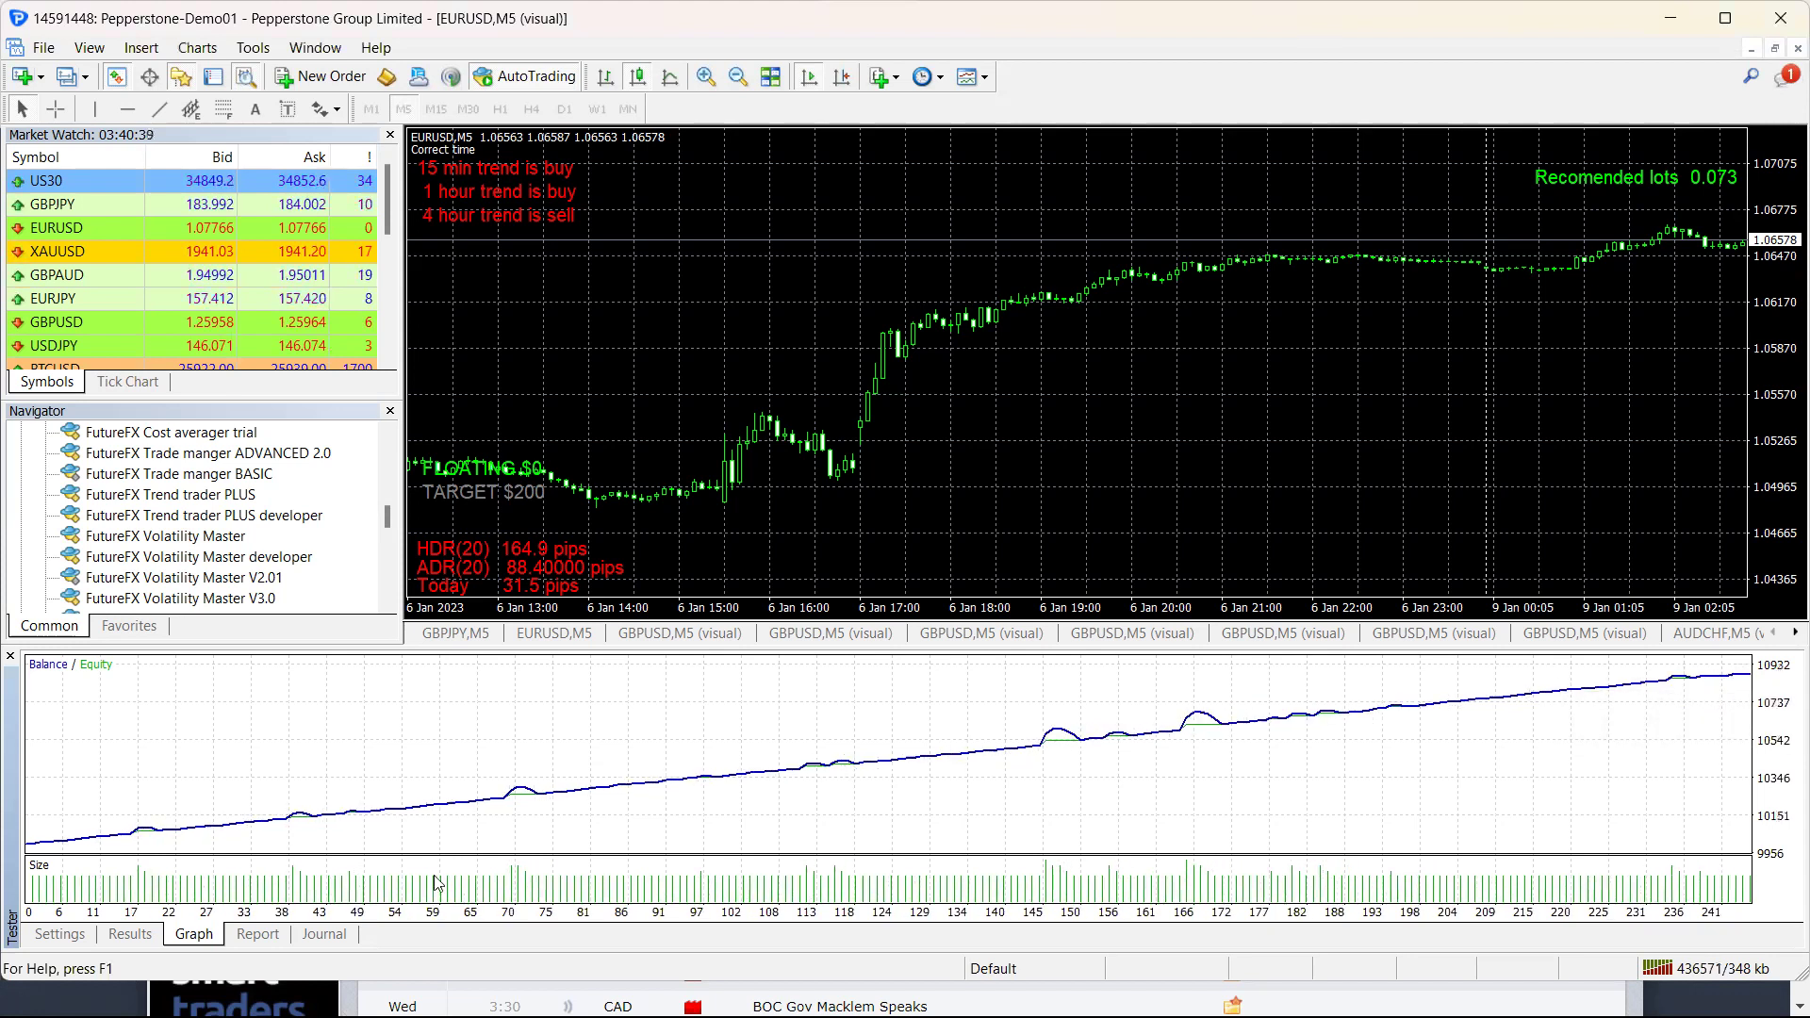
- Review the shortened run's completed balance graph and its profit and drawdown figures, and return to the backtest settings
left_click(60, 934)
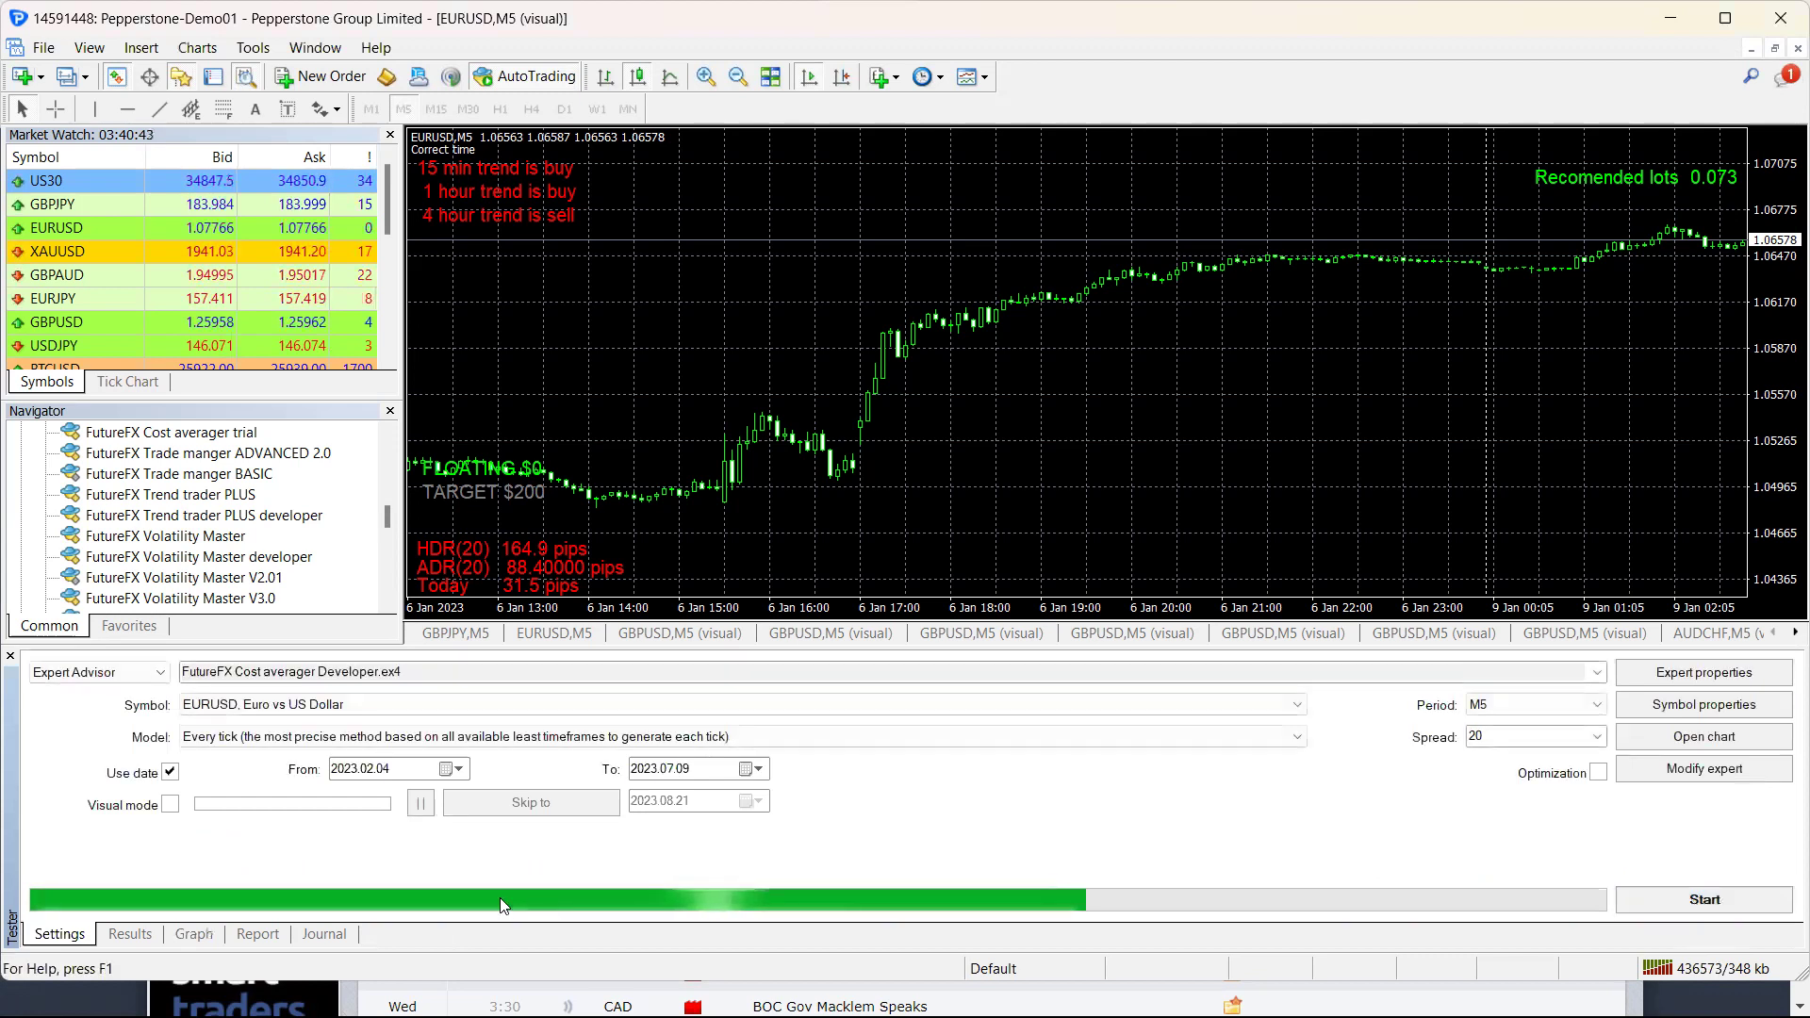
left_click(183, 939)
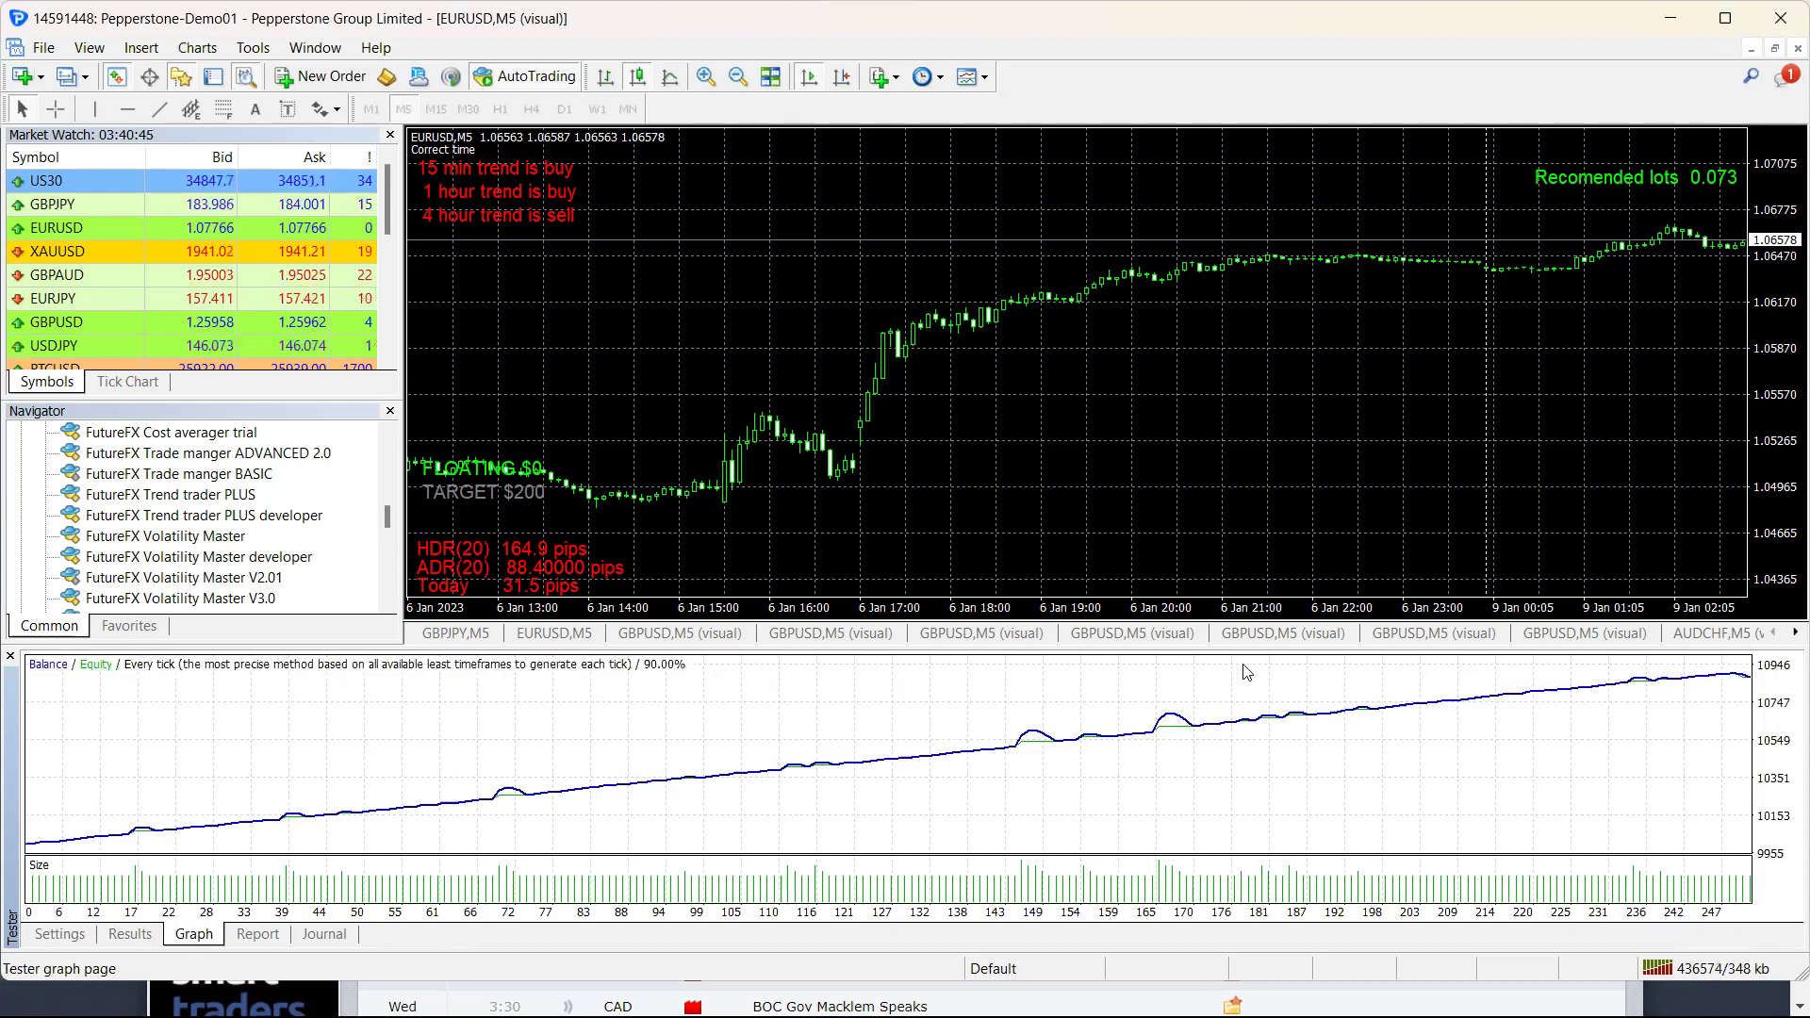
left_click(245, 938)
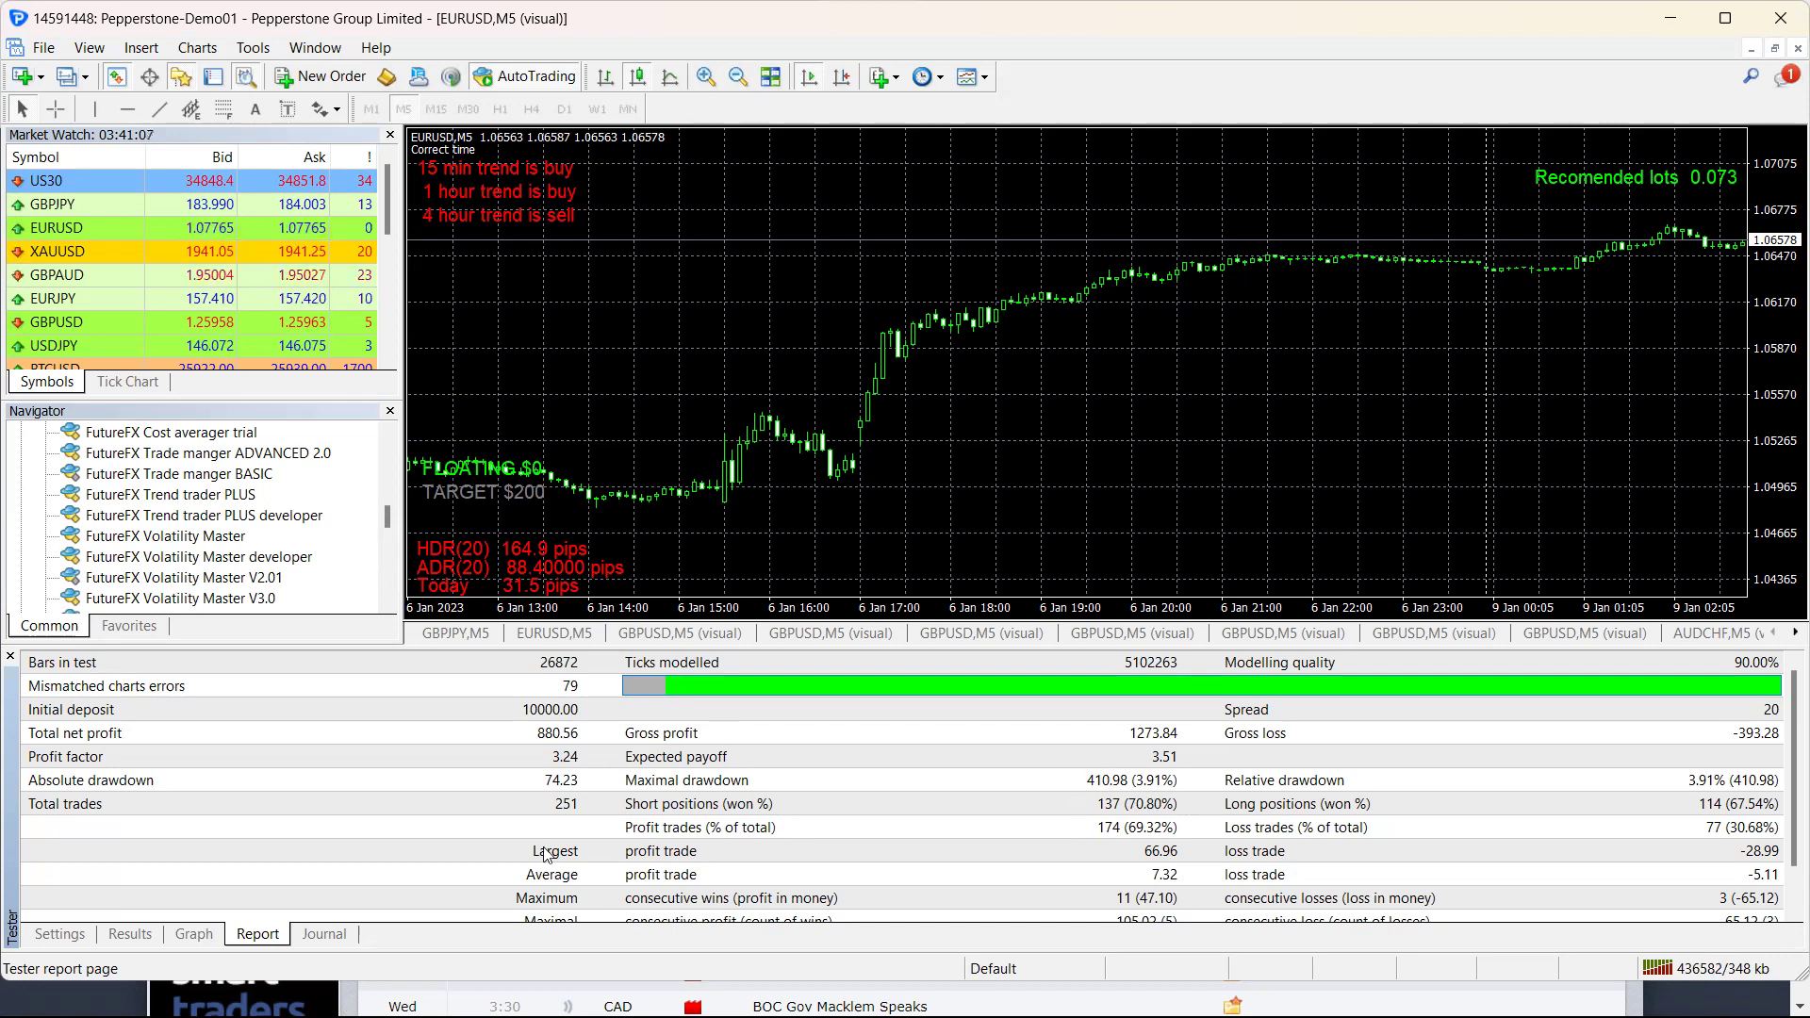
left_click(59, 934)
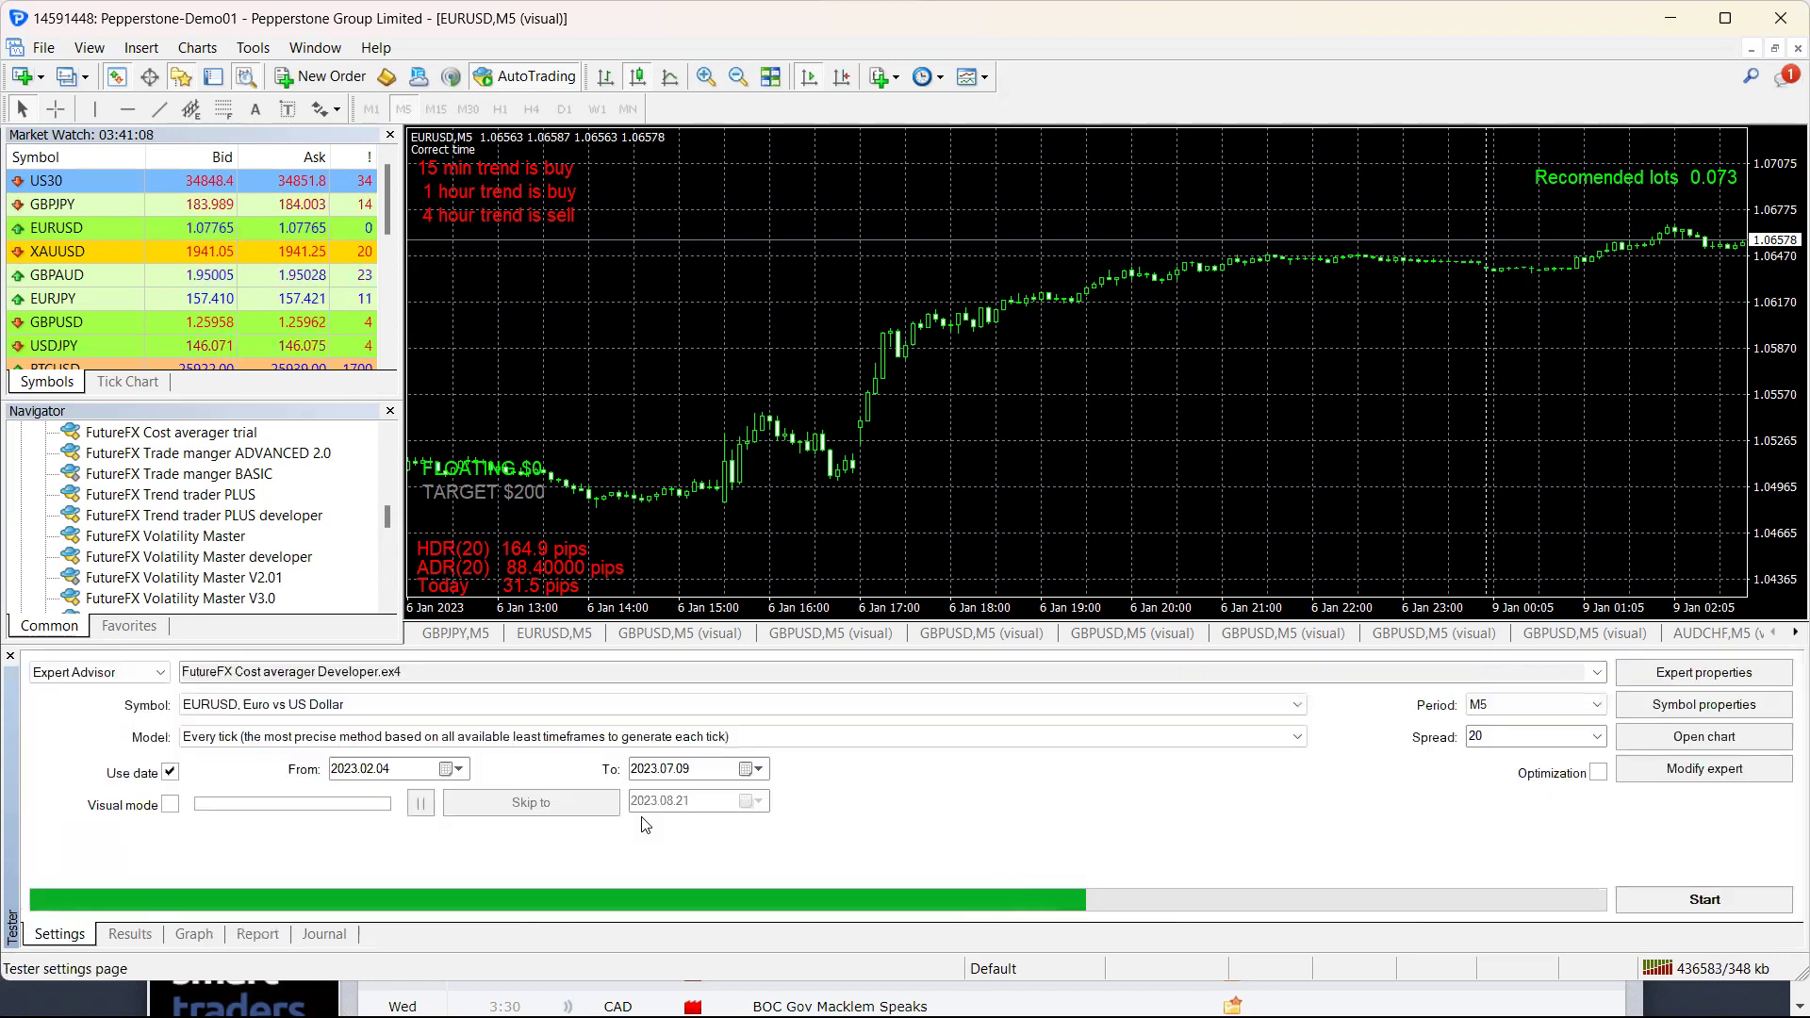
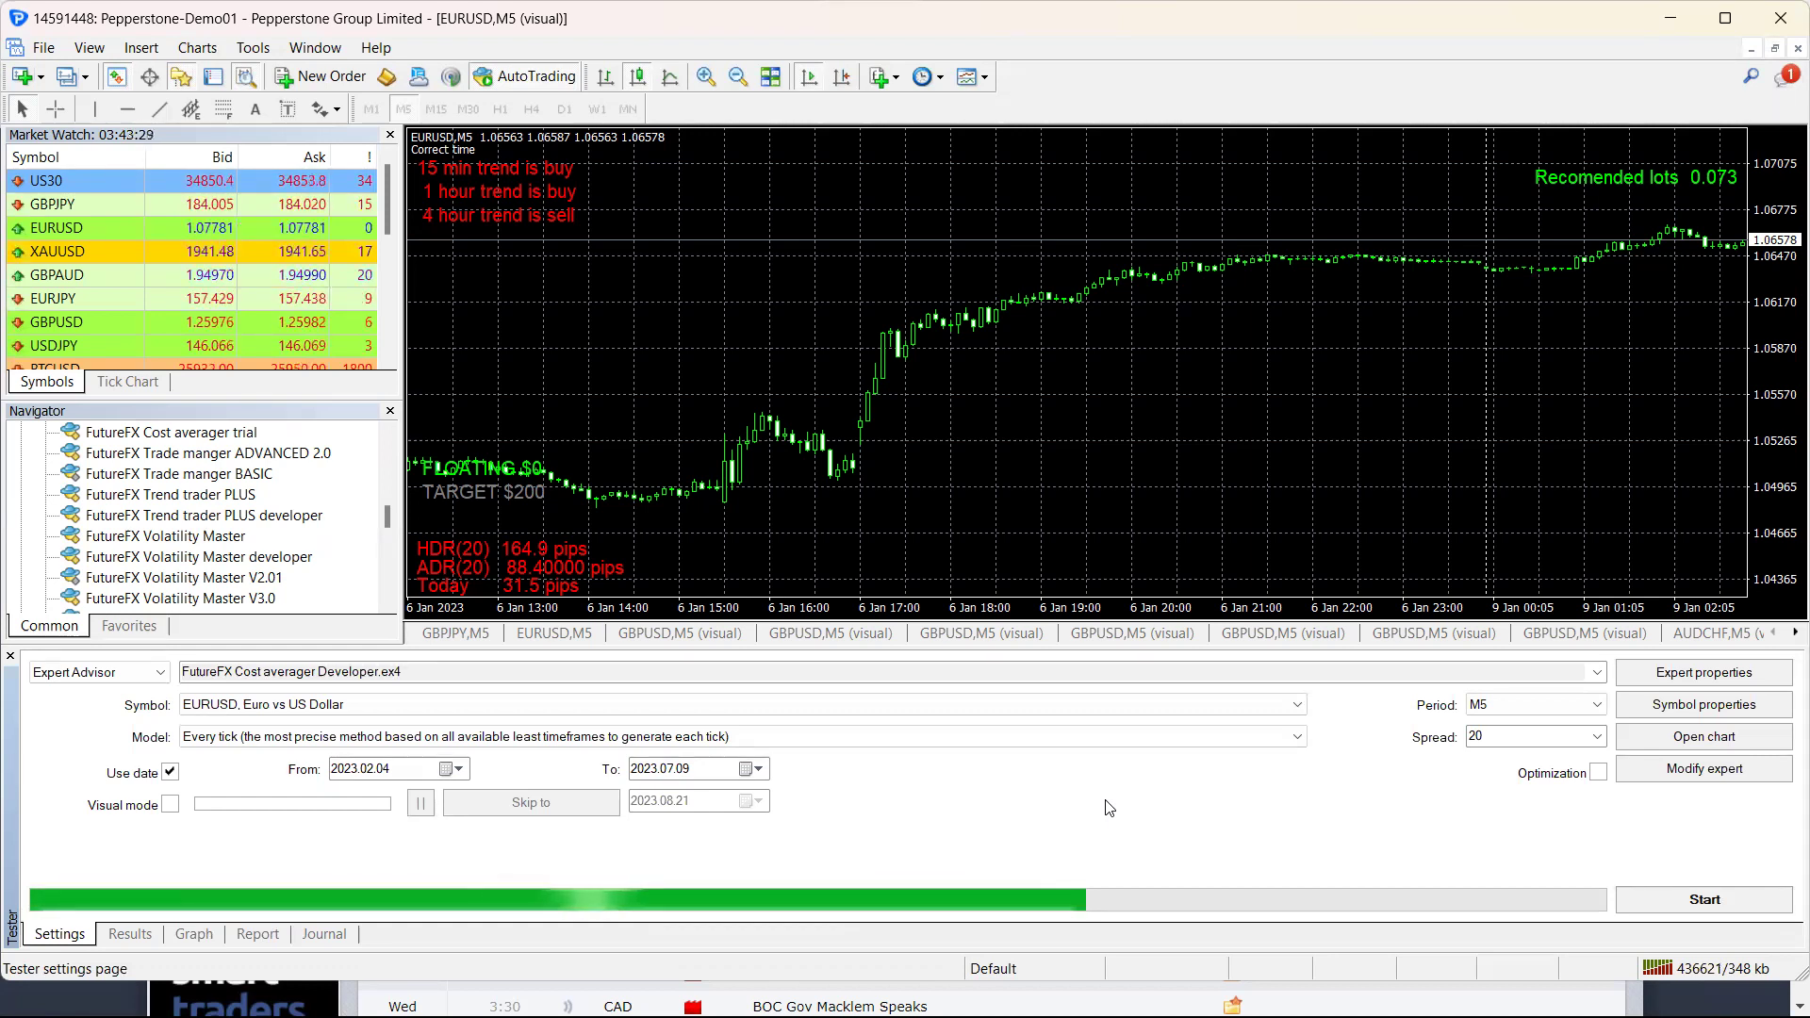
- Switch the backtest symbol to AUDCHF, and set the expert's AutoTradeGapFactor to 1.4 and TradeGapMultiplyer to 1.1
left_click(933, 705)
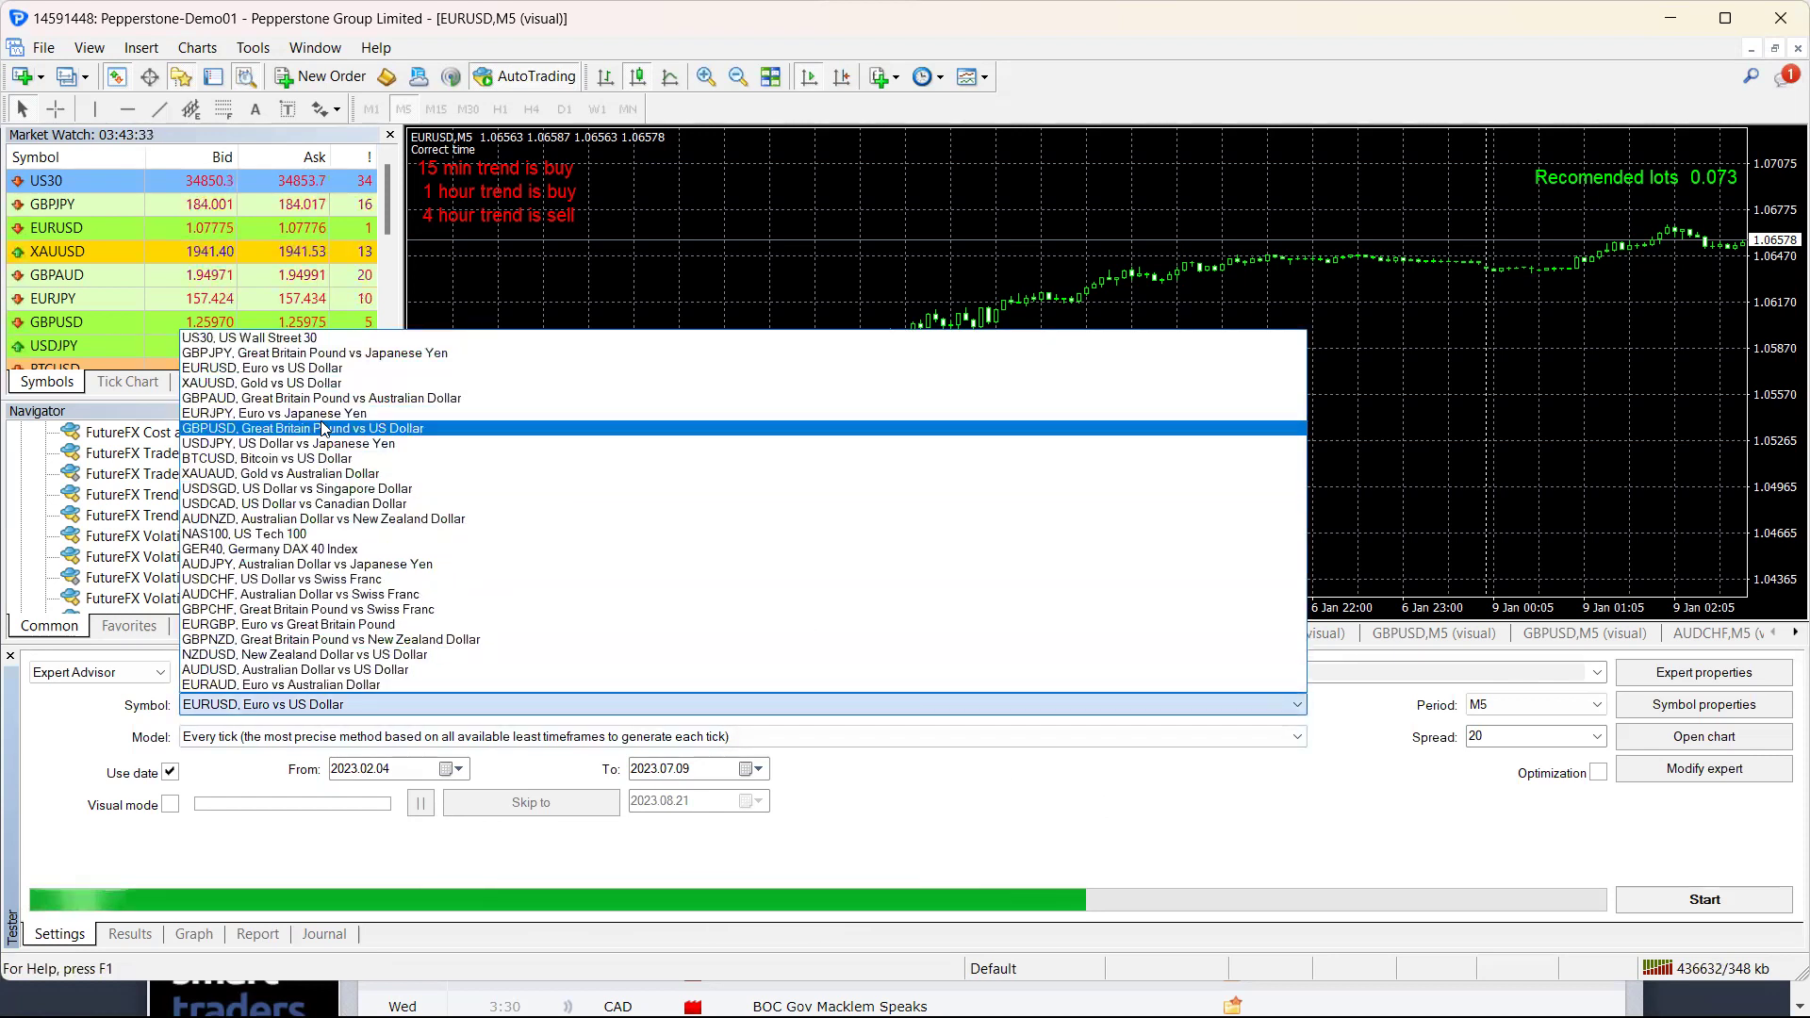
left_click(213, 595)
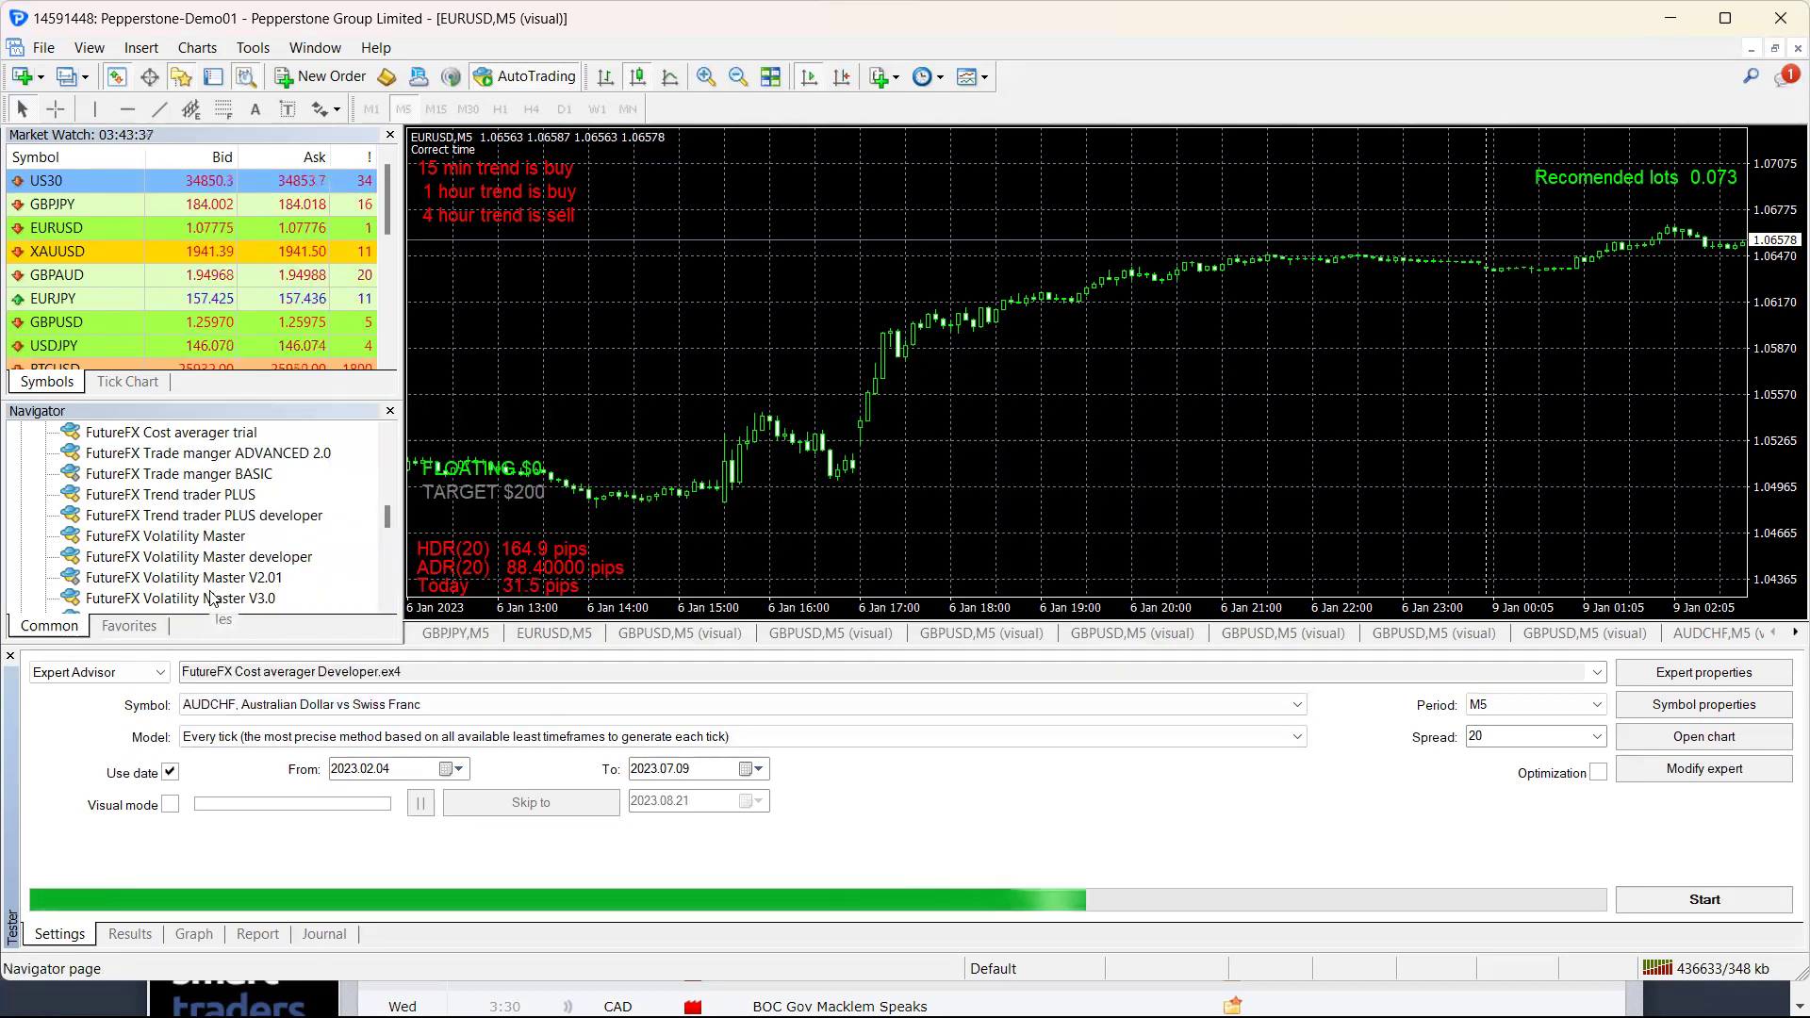
left_click(1689, 681)
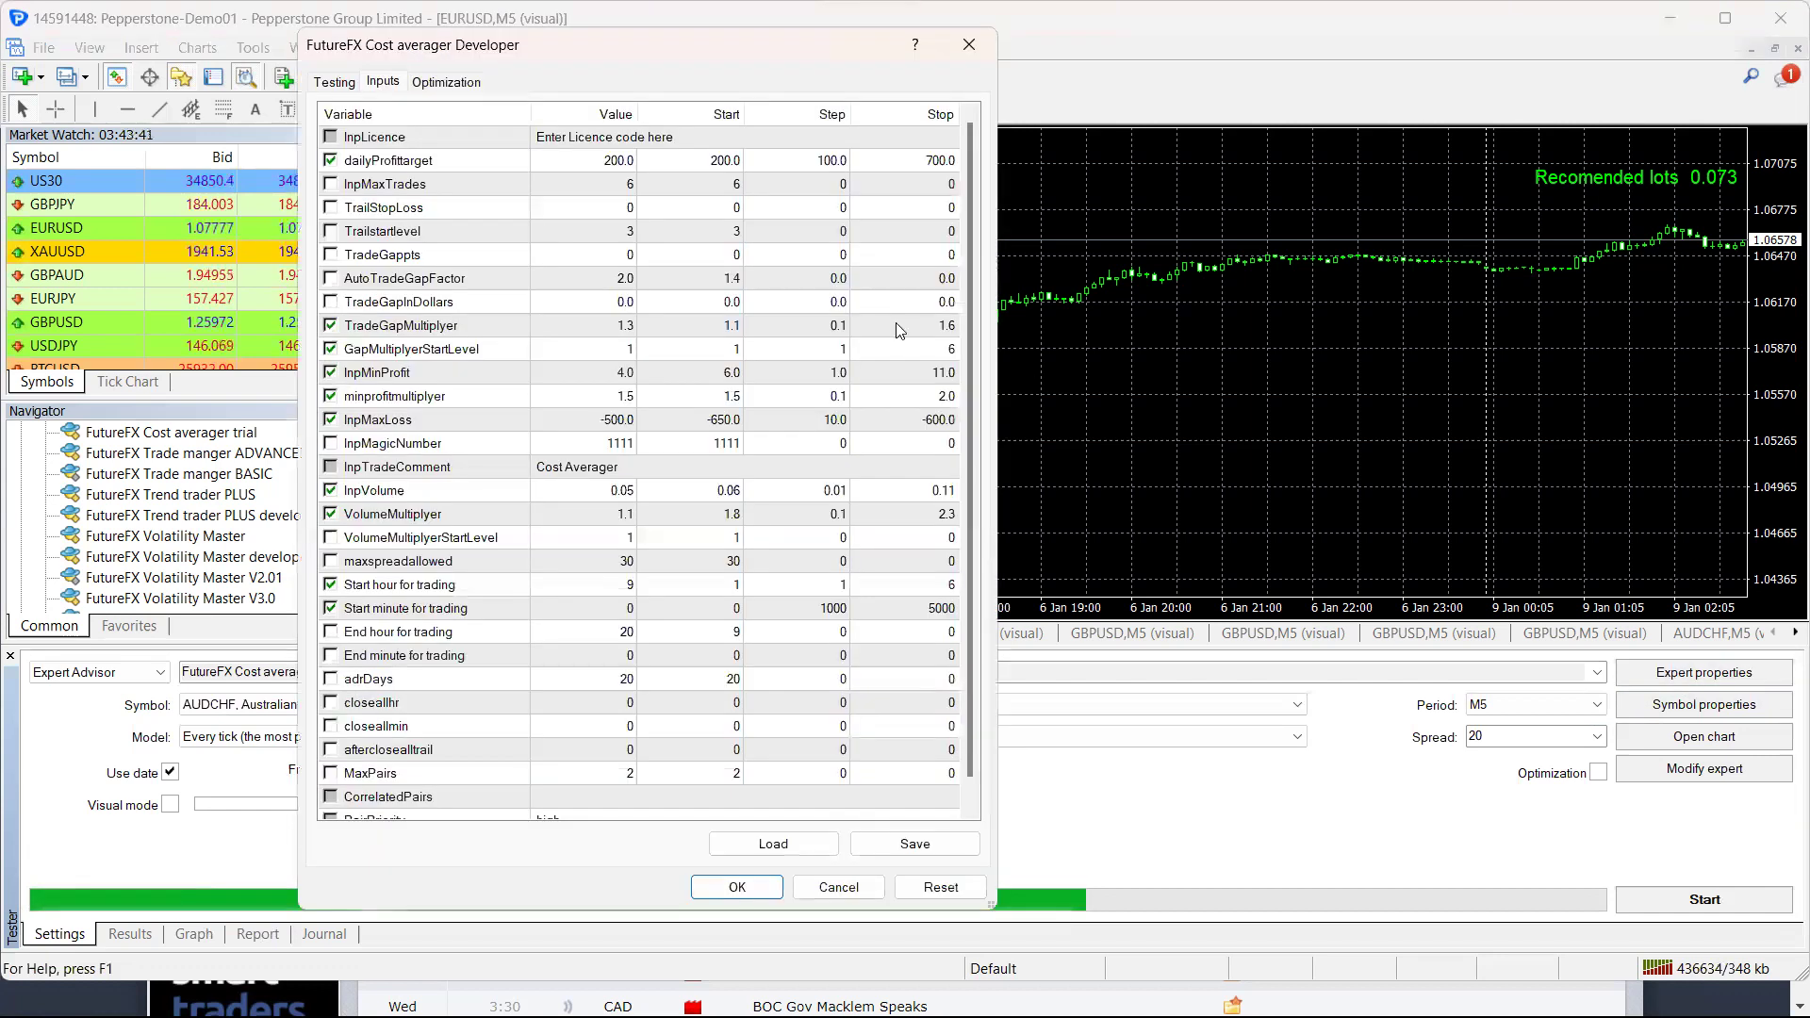
double_click(623, 279)
type("1.4")
double_click(625, 326)
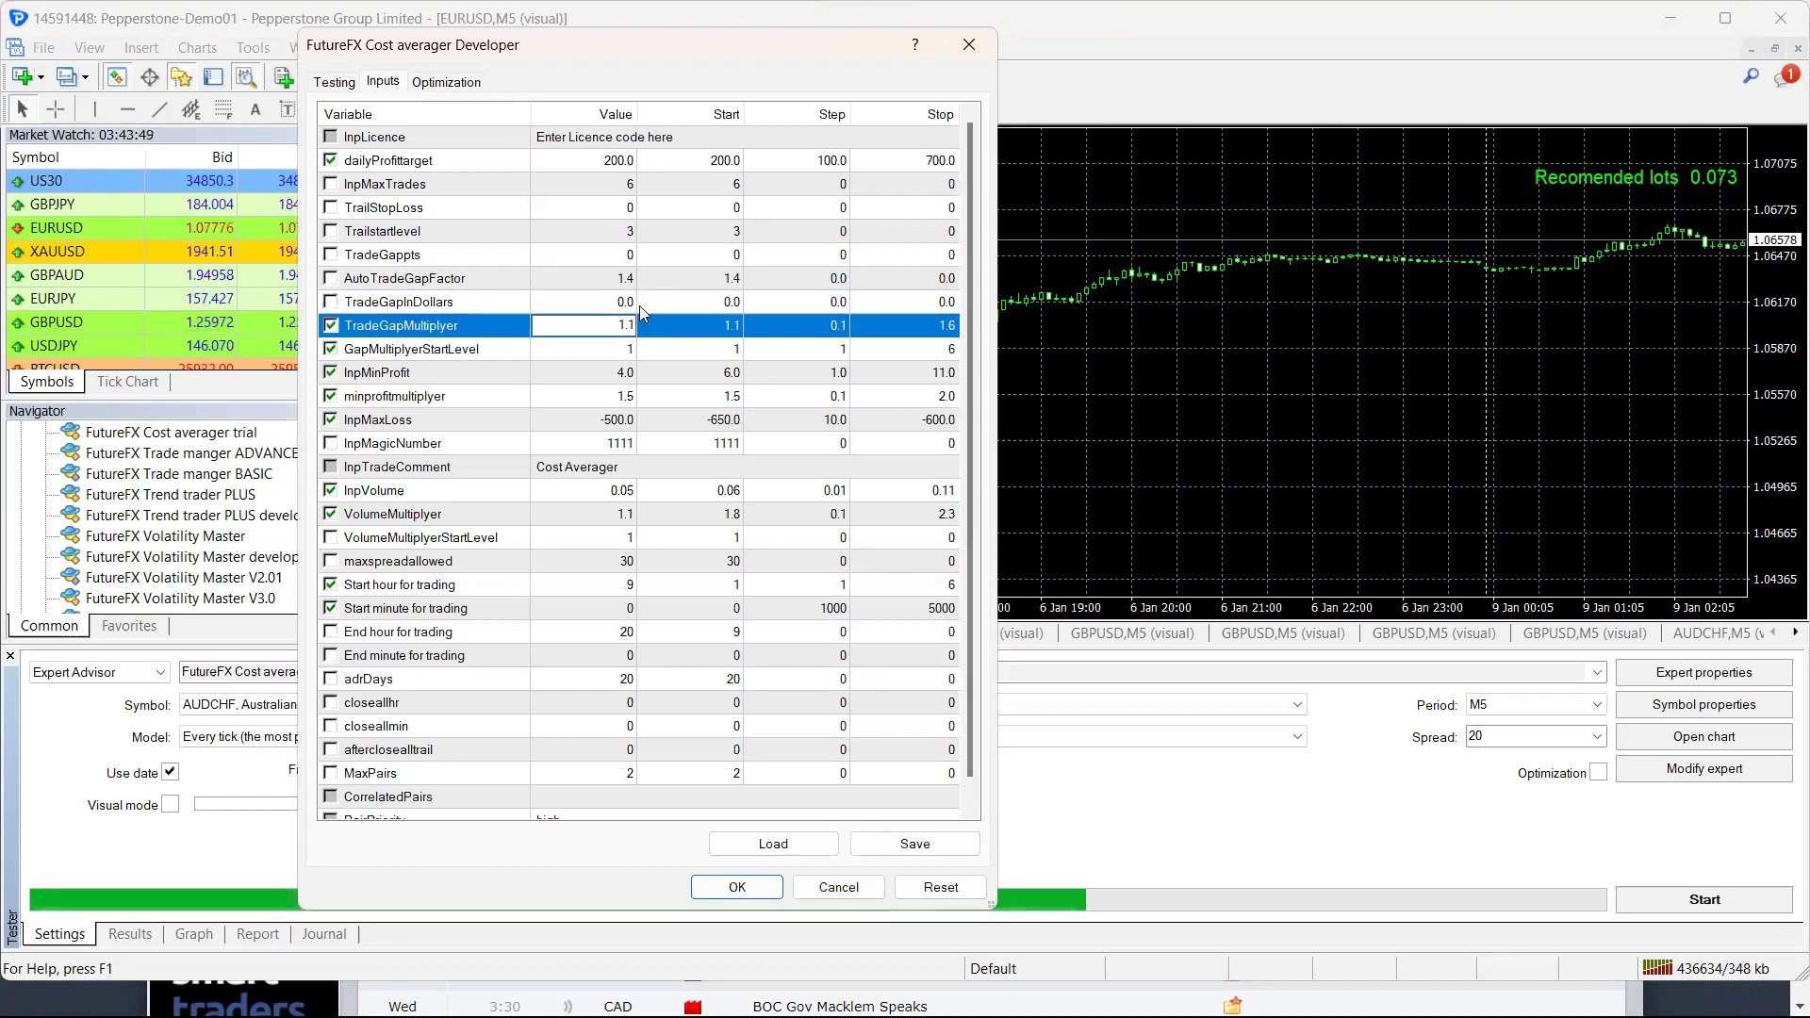
- Set the expert's InpMinProfit to 8 and InpVolume to 0.0
double_click(631, 373)
type("8")
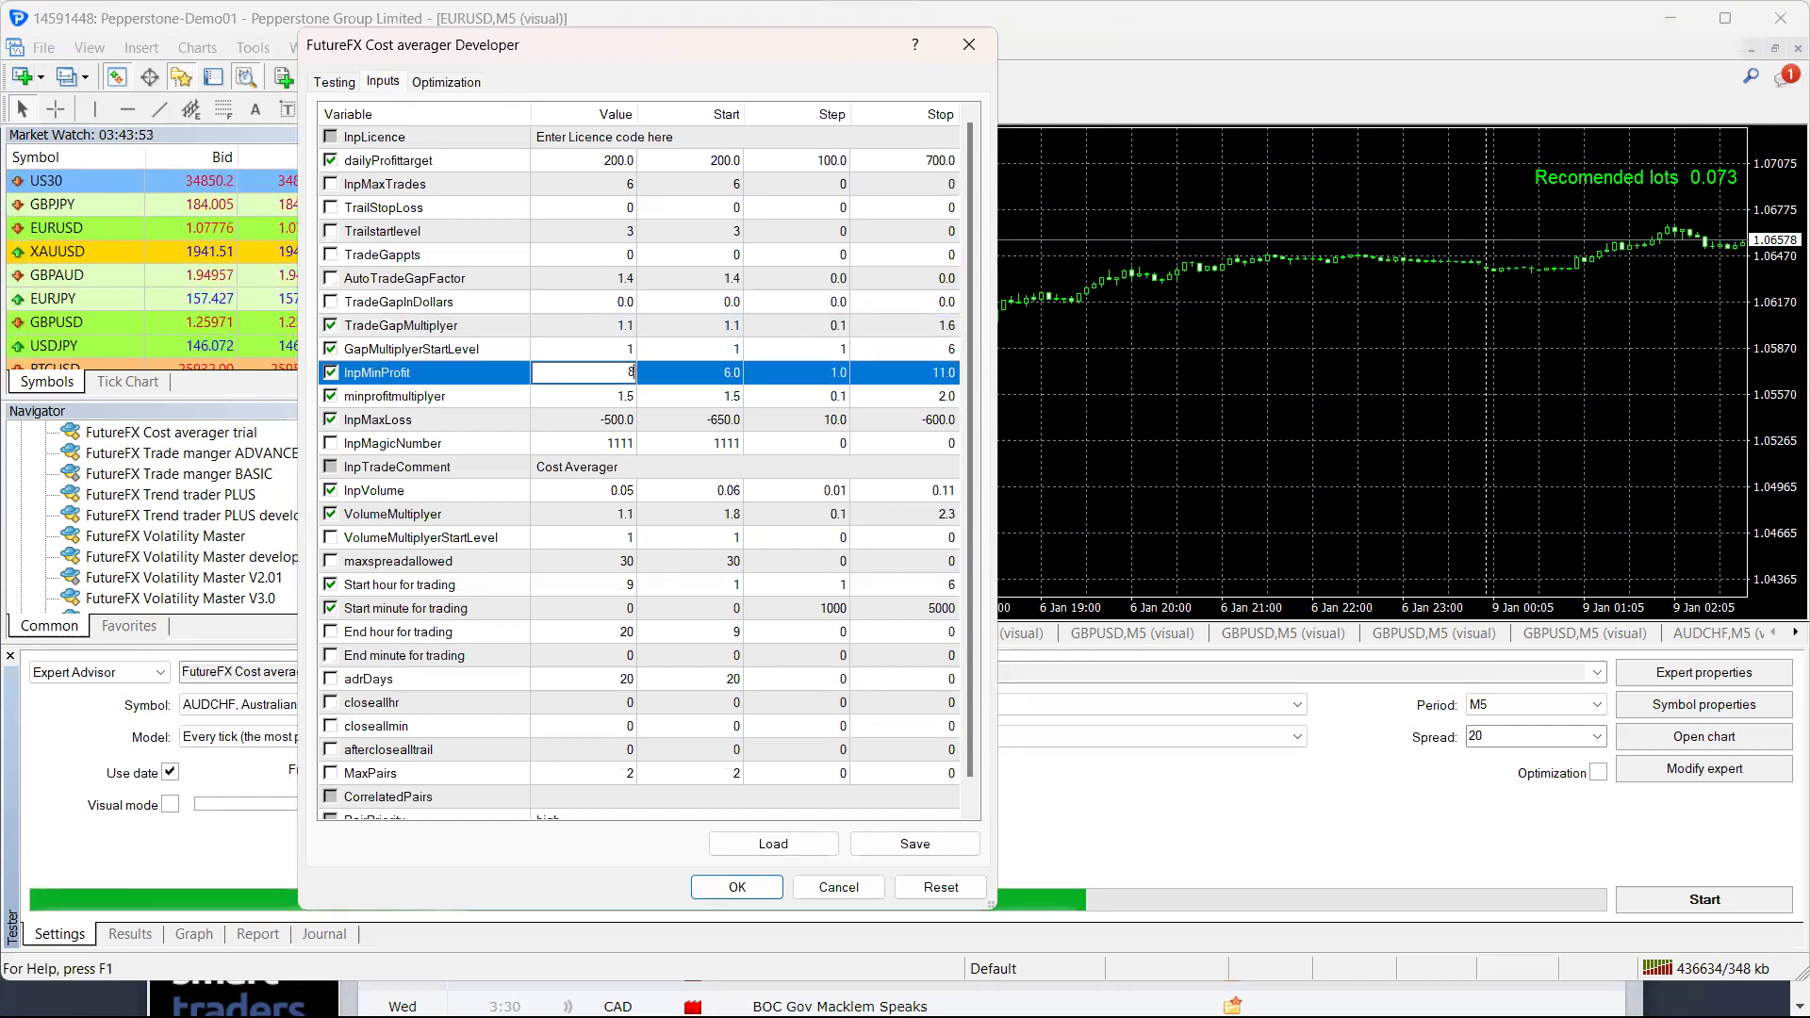
double_click(618, 490)
type("0.0")
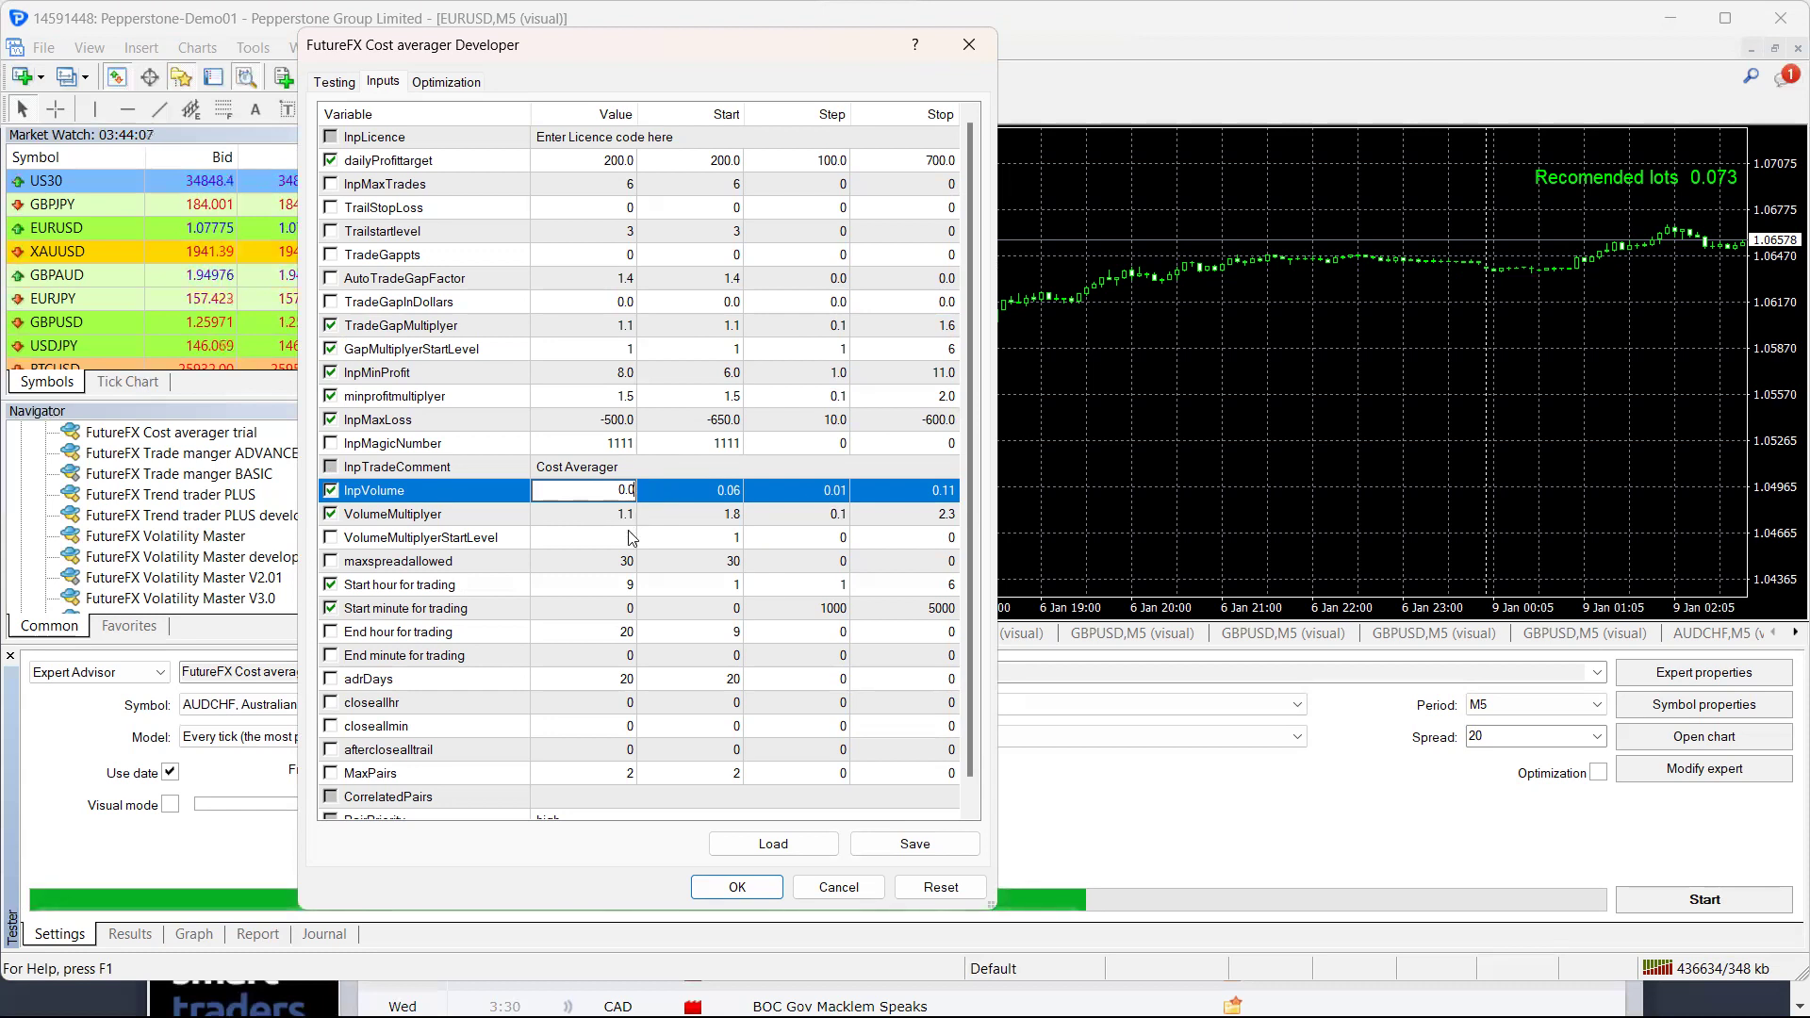
- Set the start hour for trading to 1 and the end hour to 8, and accept the expert's inputs
double_click(622, 594)
type("1")
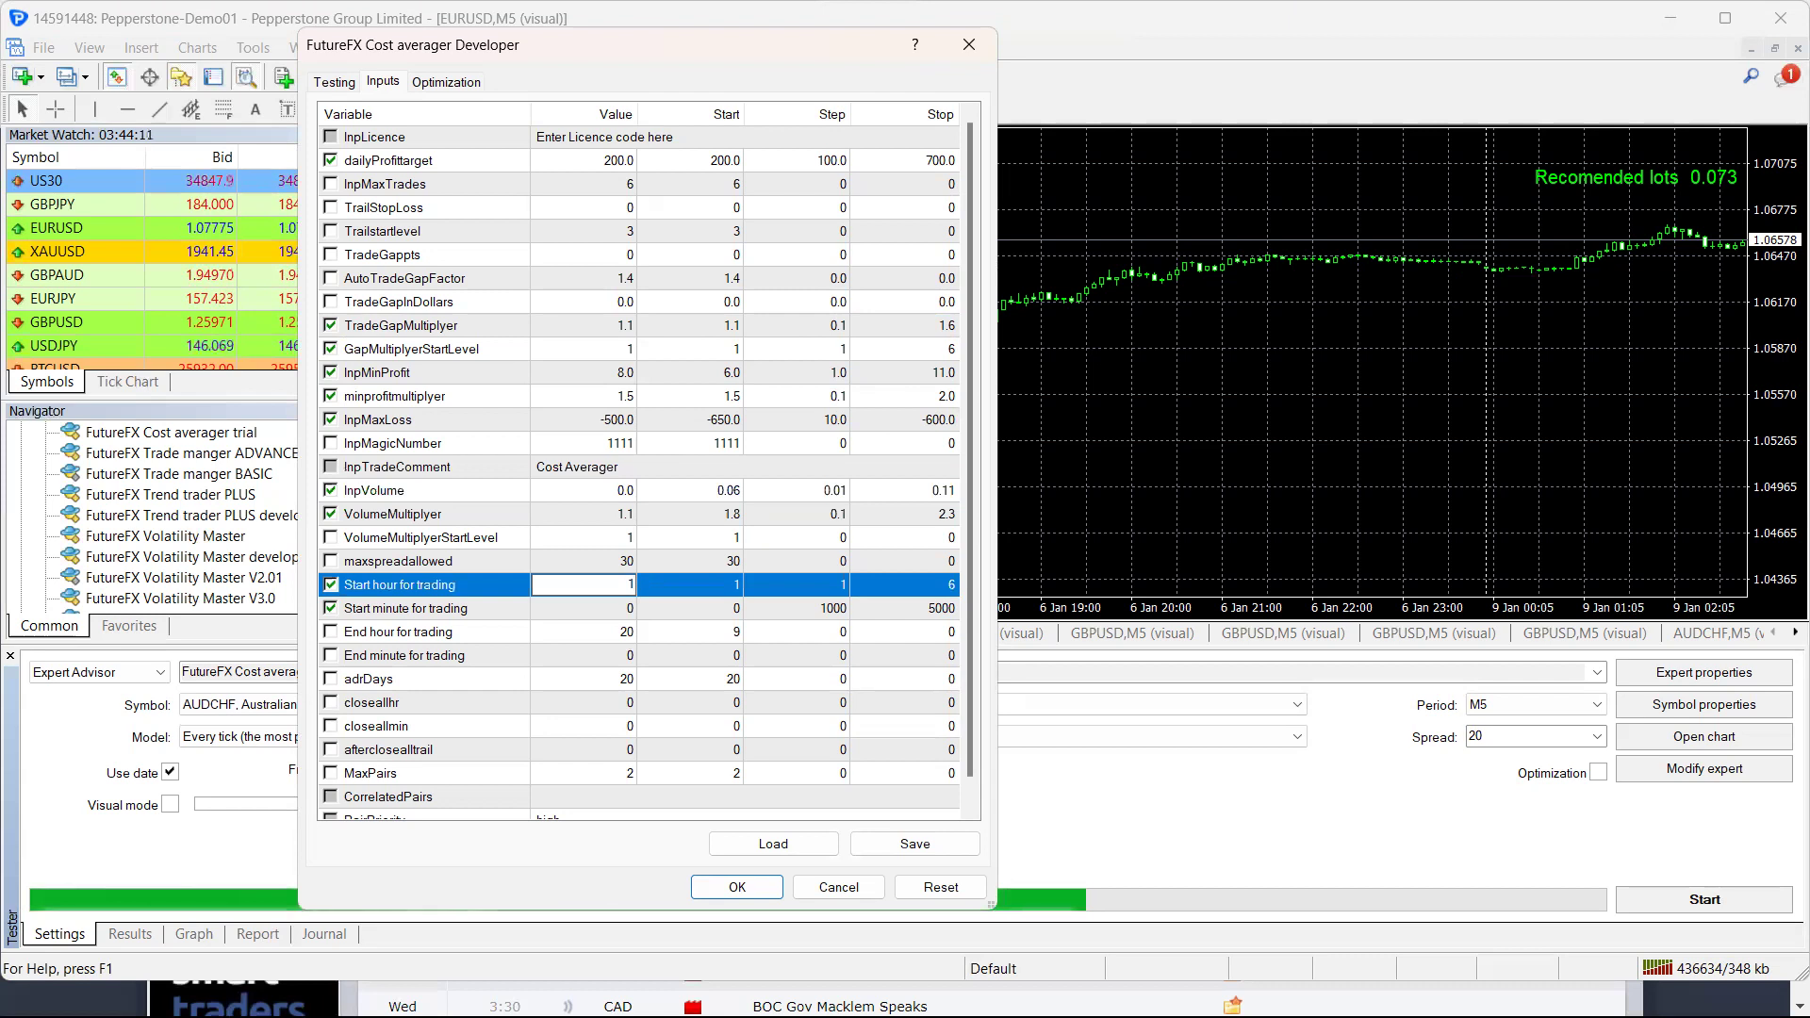
double_click(628, 635)
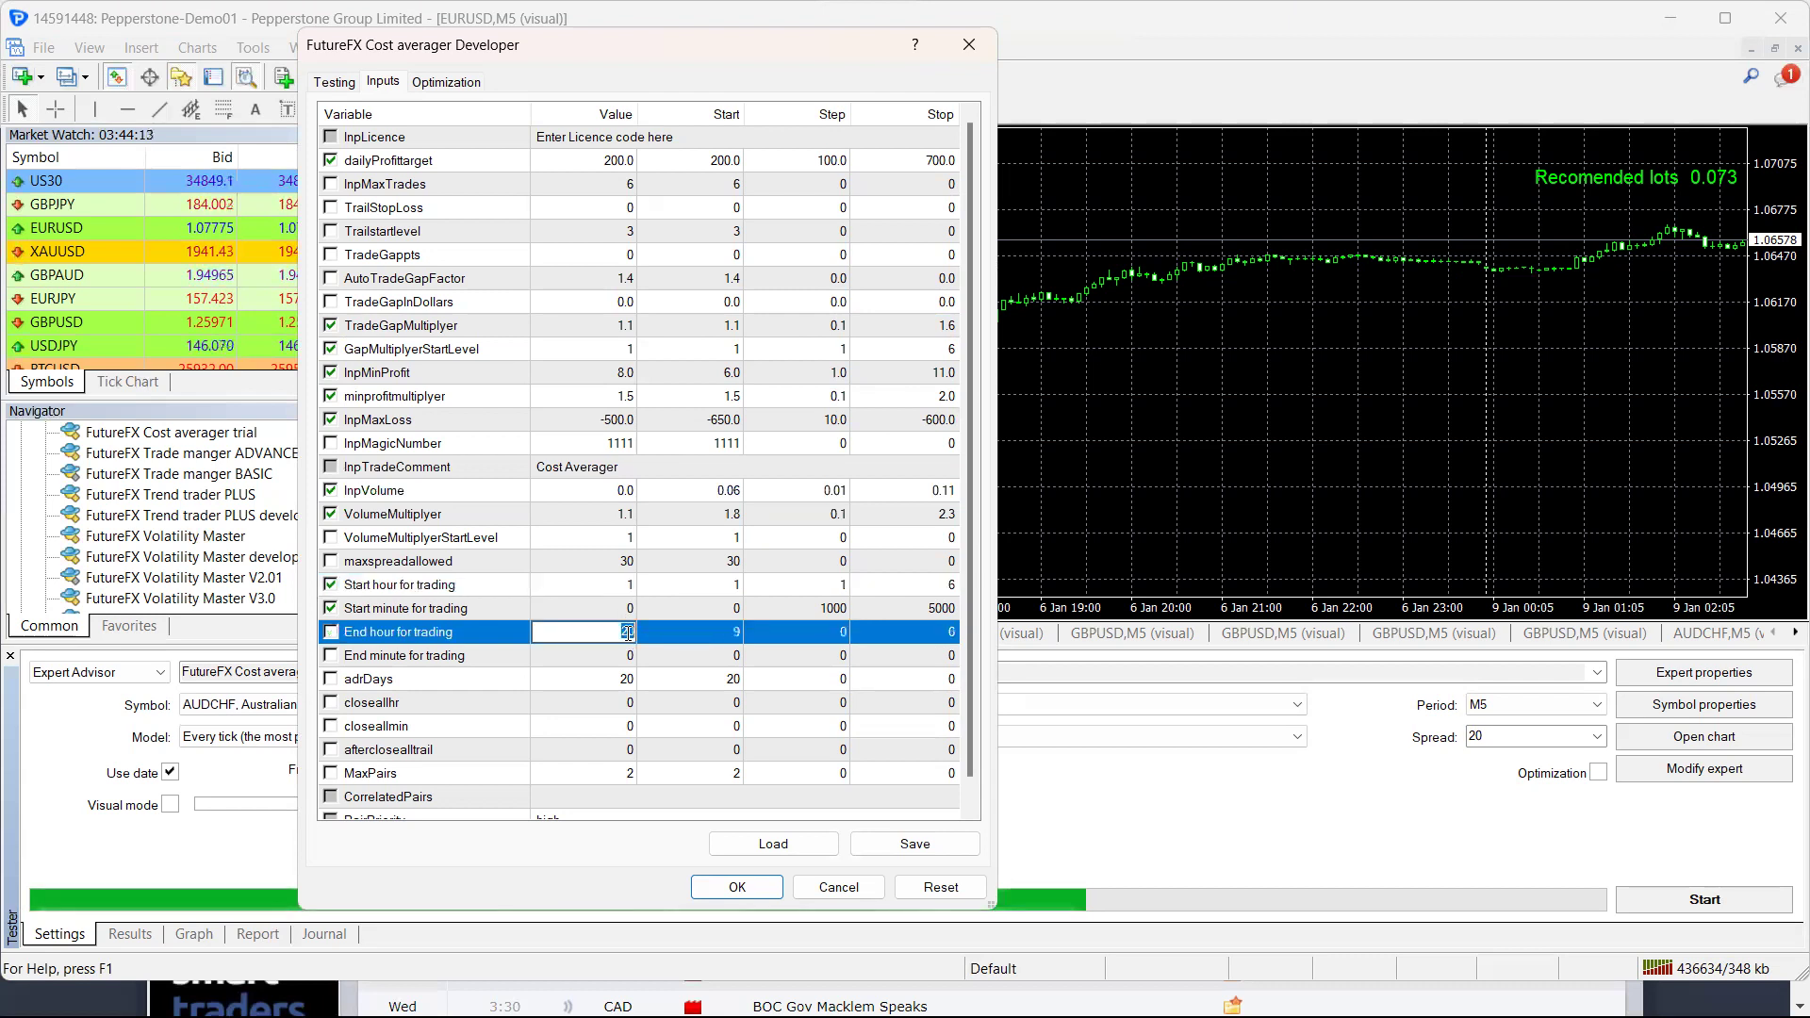
type("8")
left_click(726, 884)
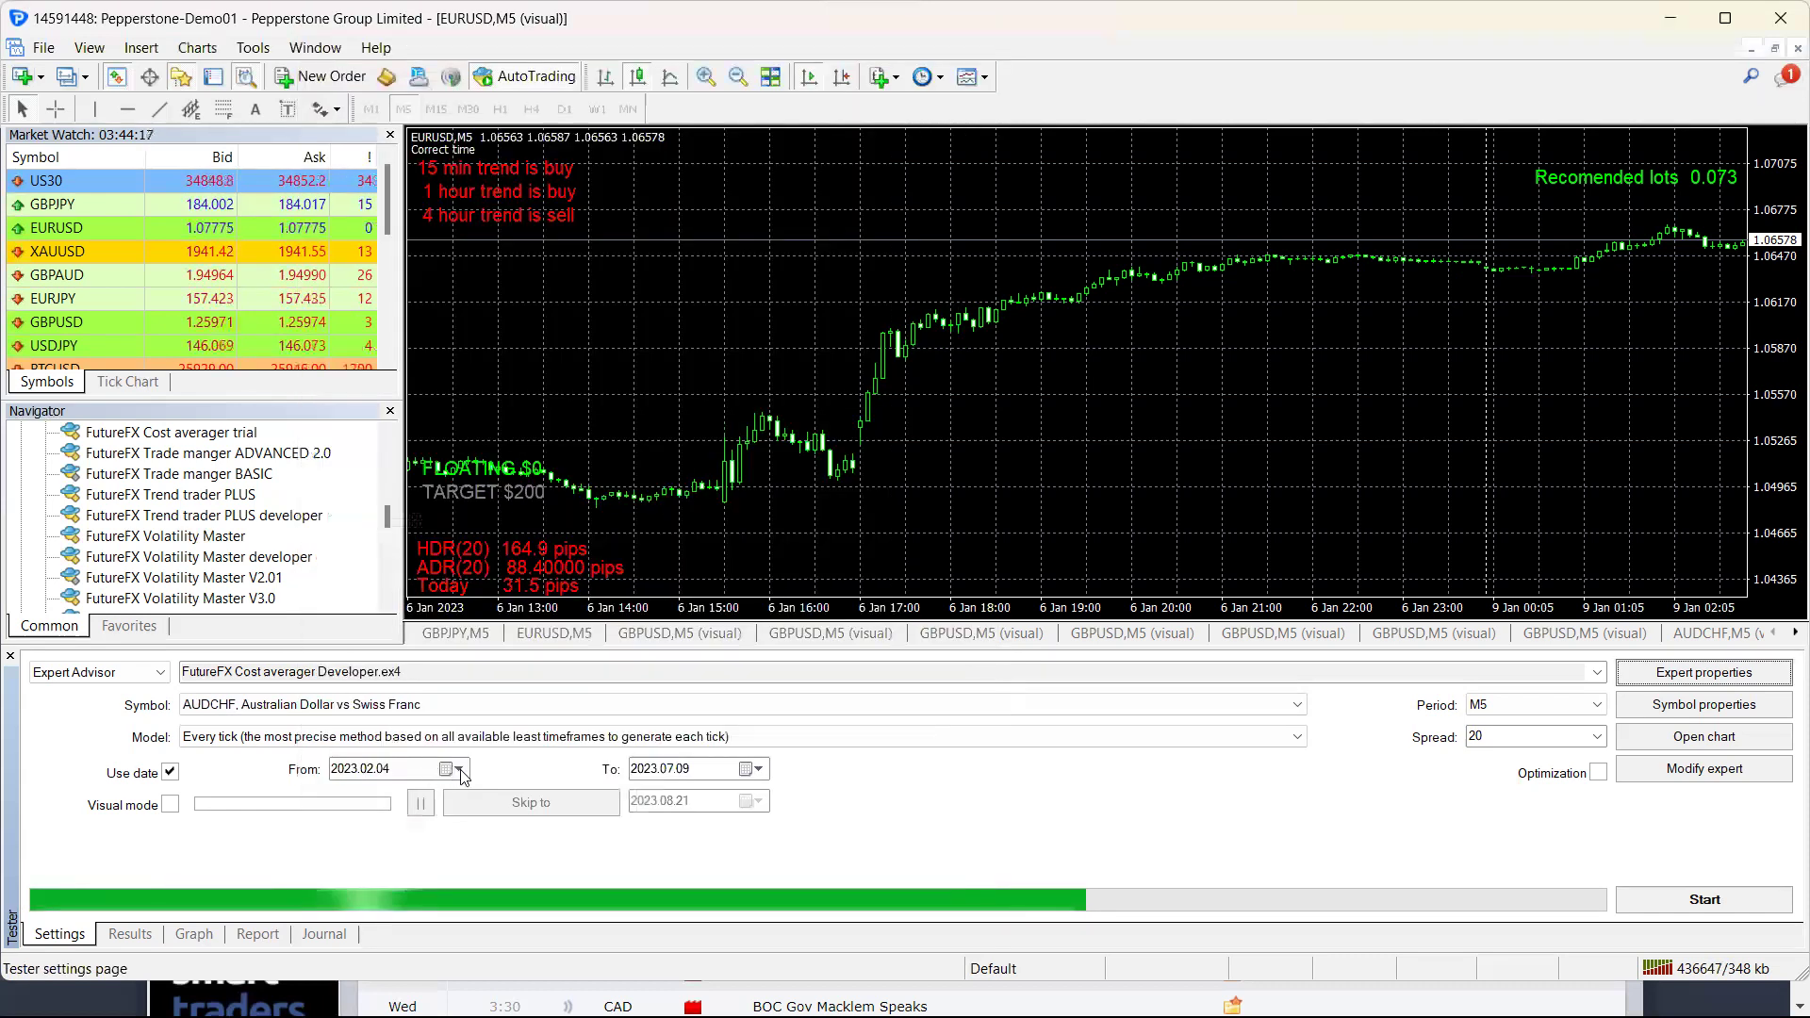
- Move the backtest's start date back to 2023.01.09
left_click(453, 768)
left_click(342, 800)
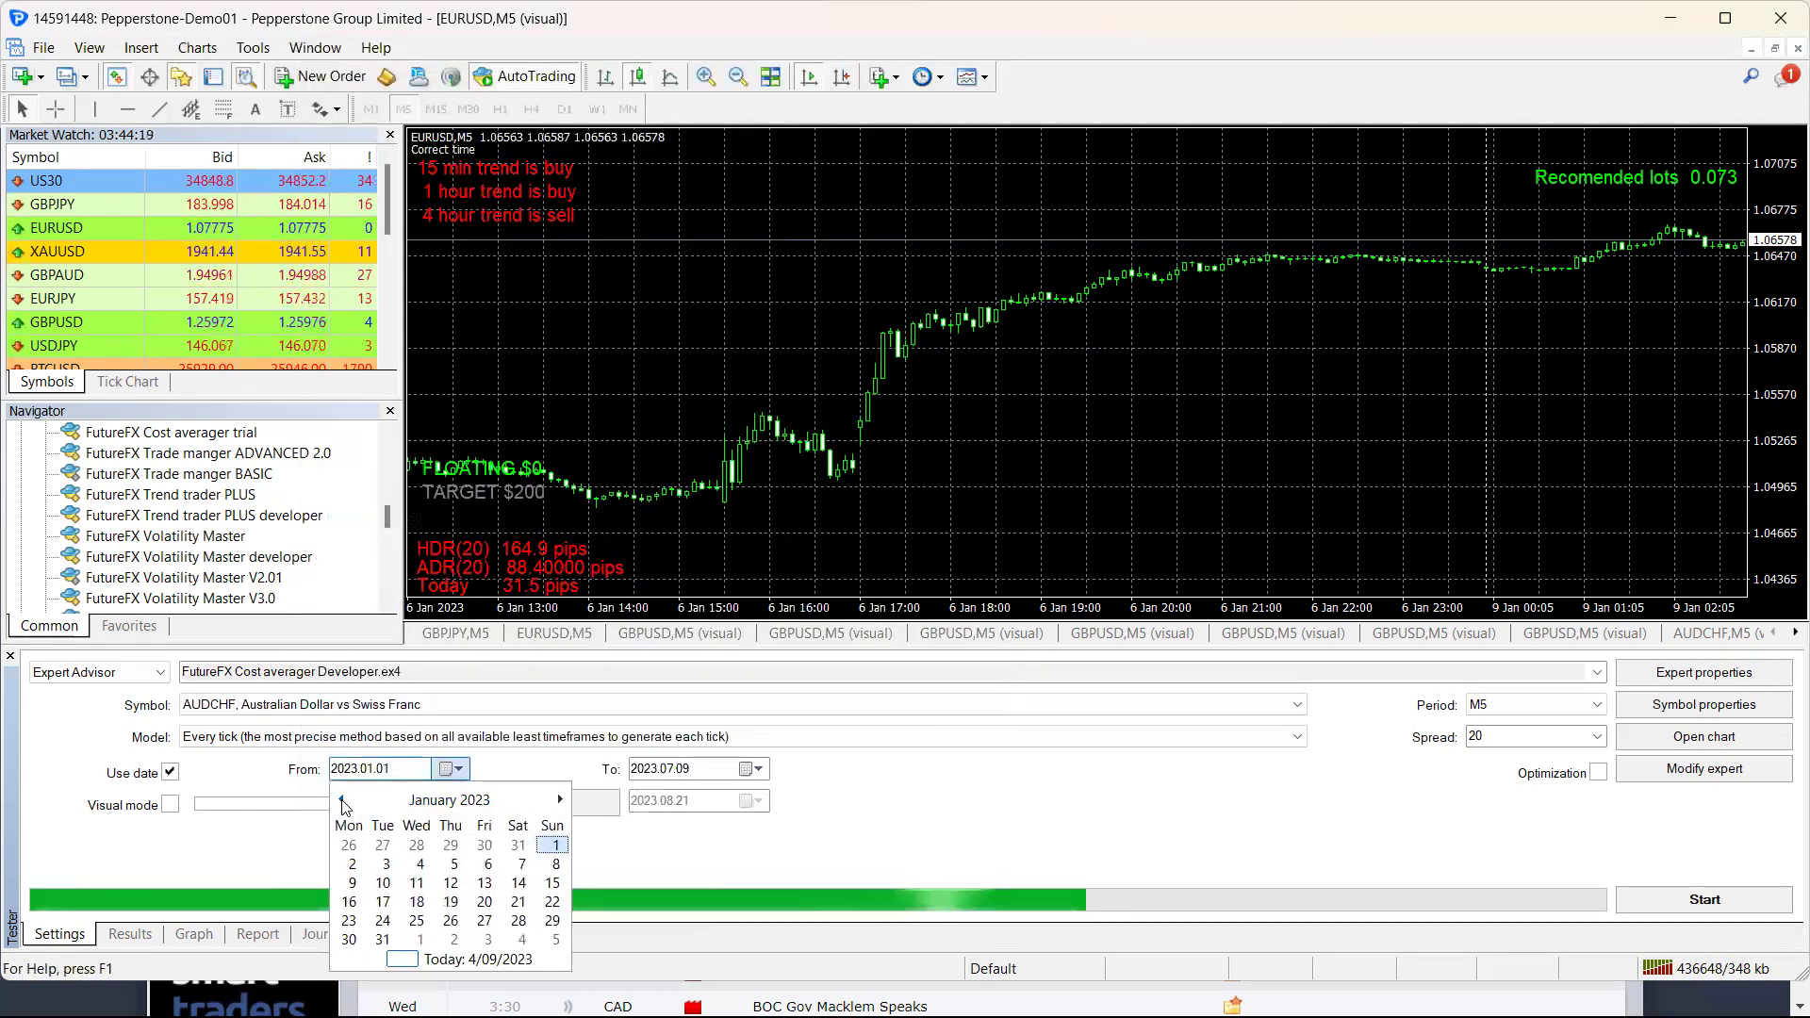
left_click(353, 882)
- Run the AUDCHF backtest briefly in visual mode to read the recommended lots on the chart, and stop it
left_click(169, 804)
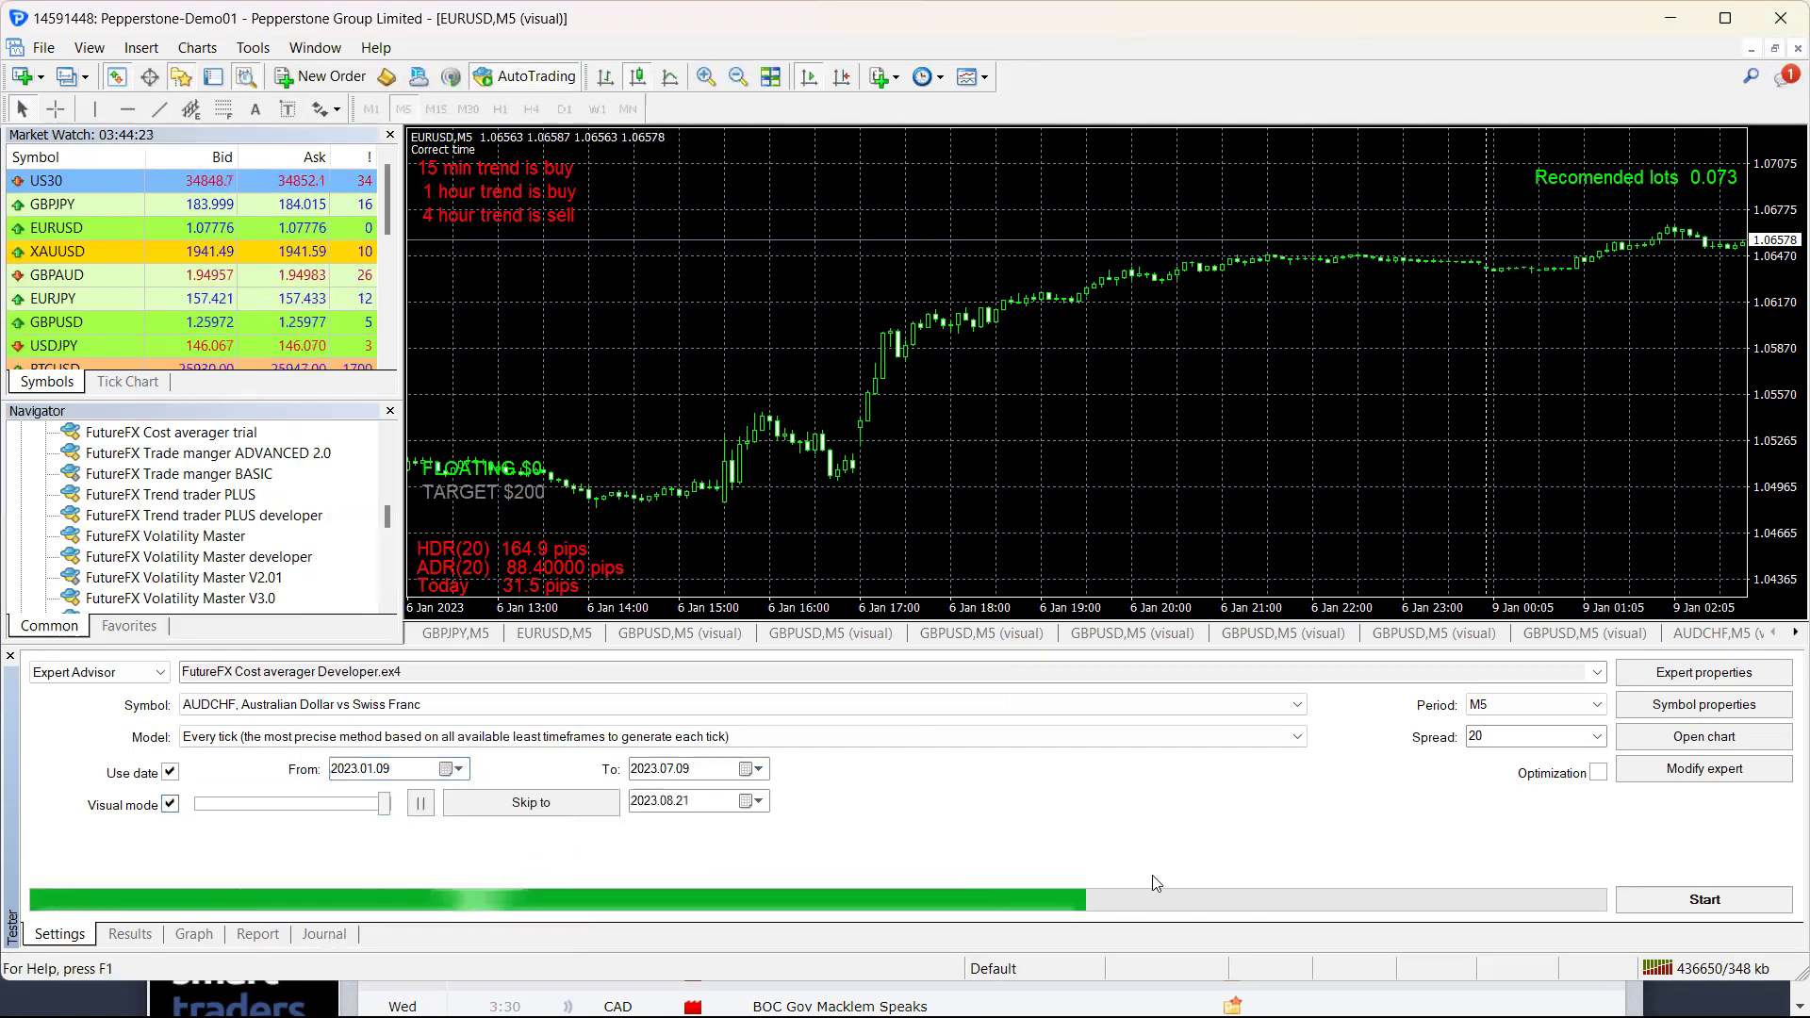
left_click(1703, 898)
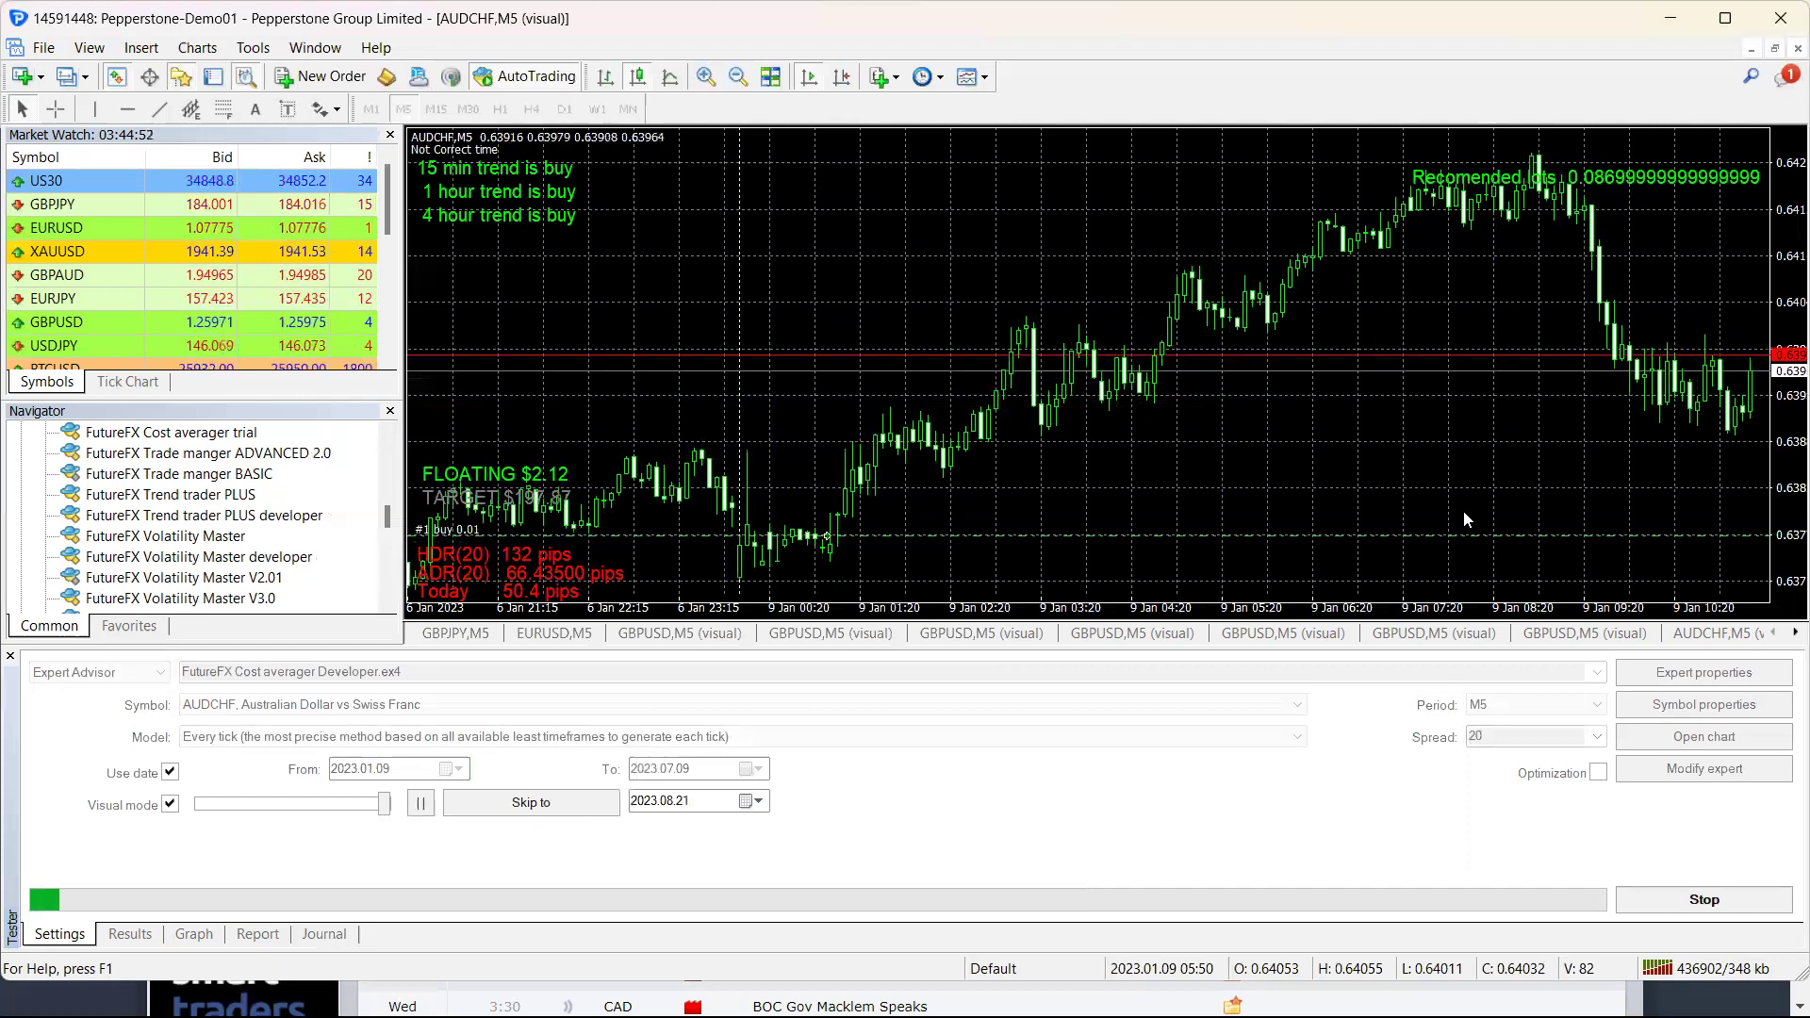
left_click(1686, 900)
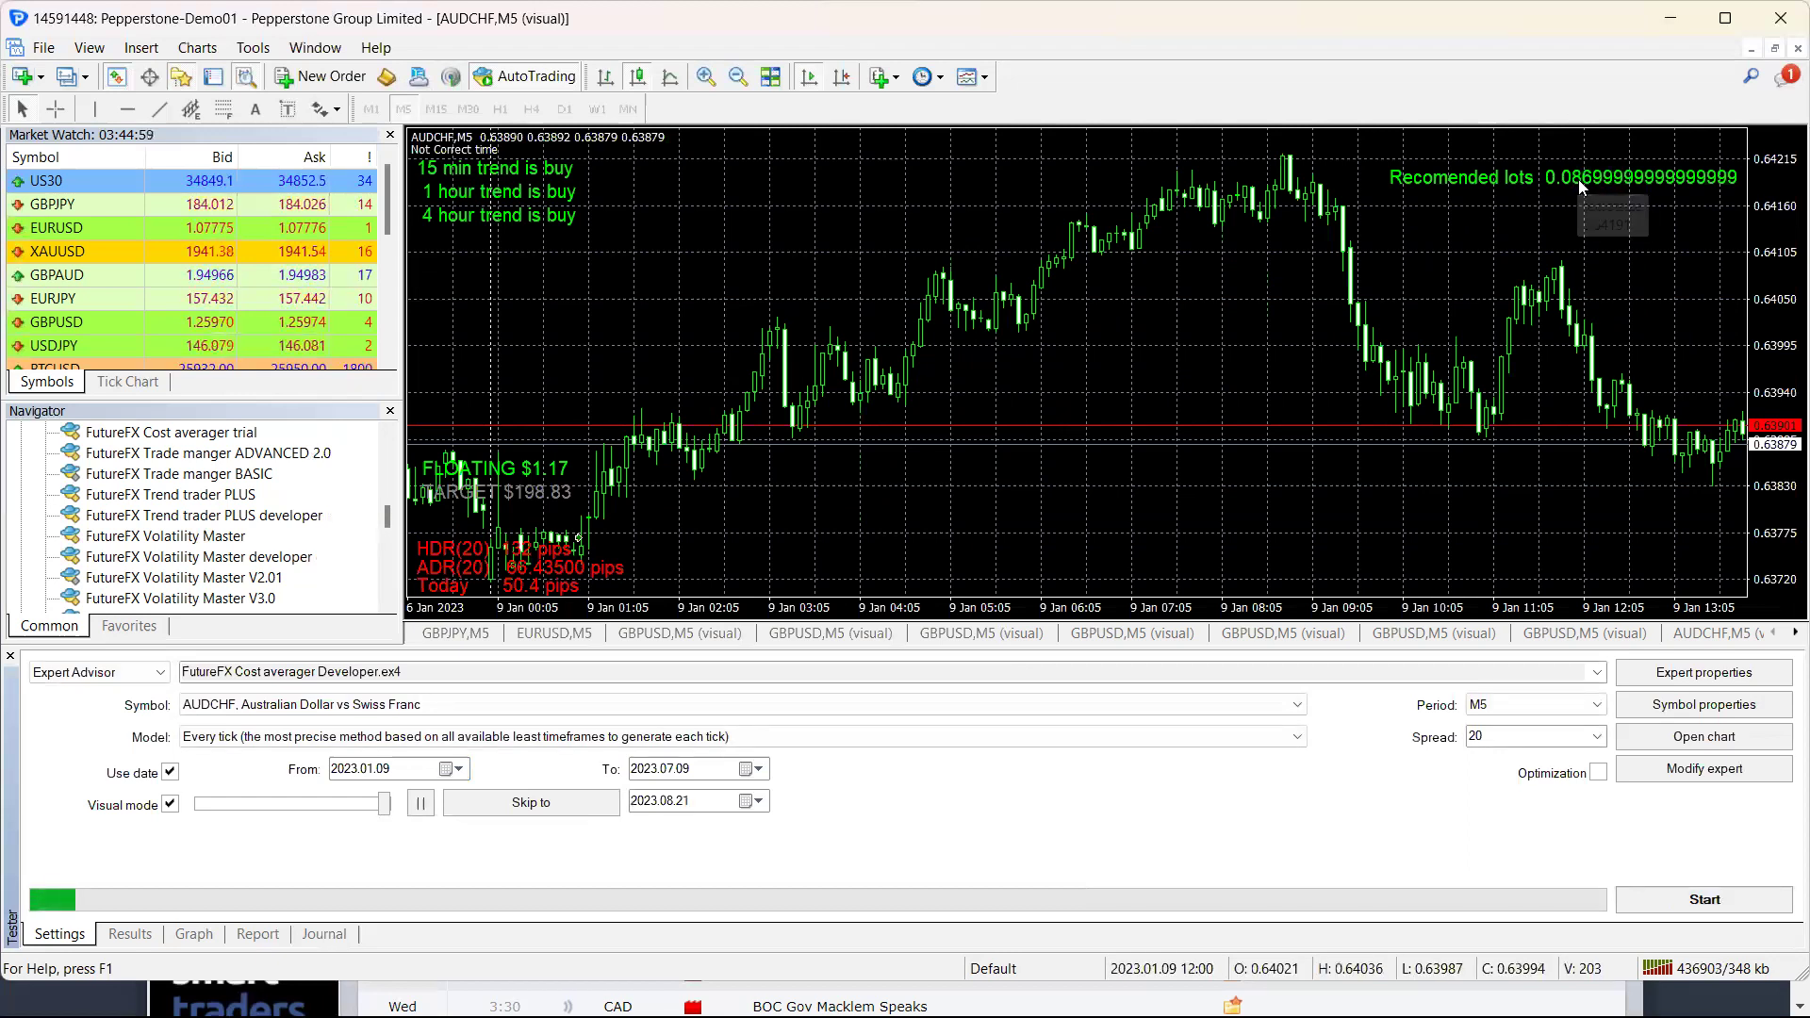
- Re-enter the expert's InpVolume for AUDCHF and accept the inputs
left_click(1682, 675)
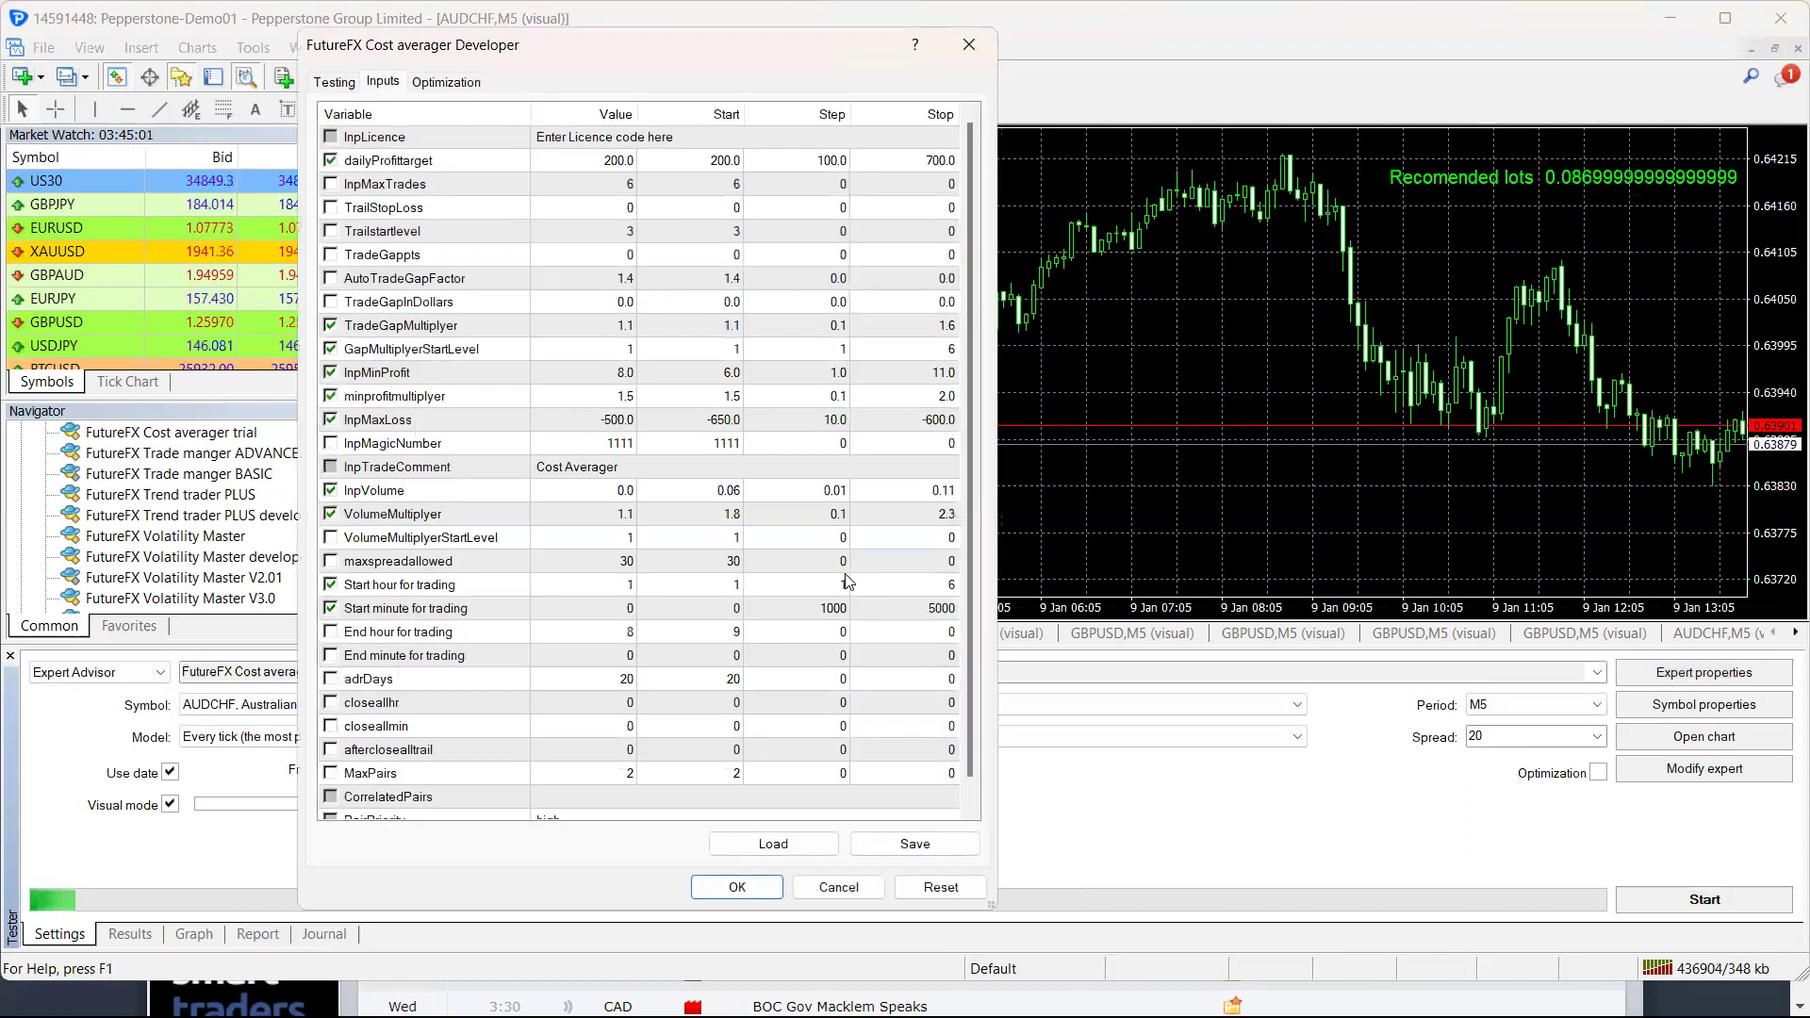
double_click(611, 492)
type("0.0")
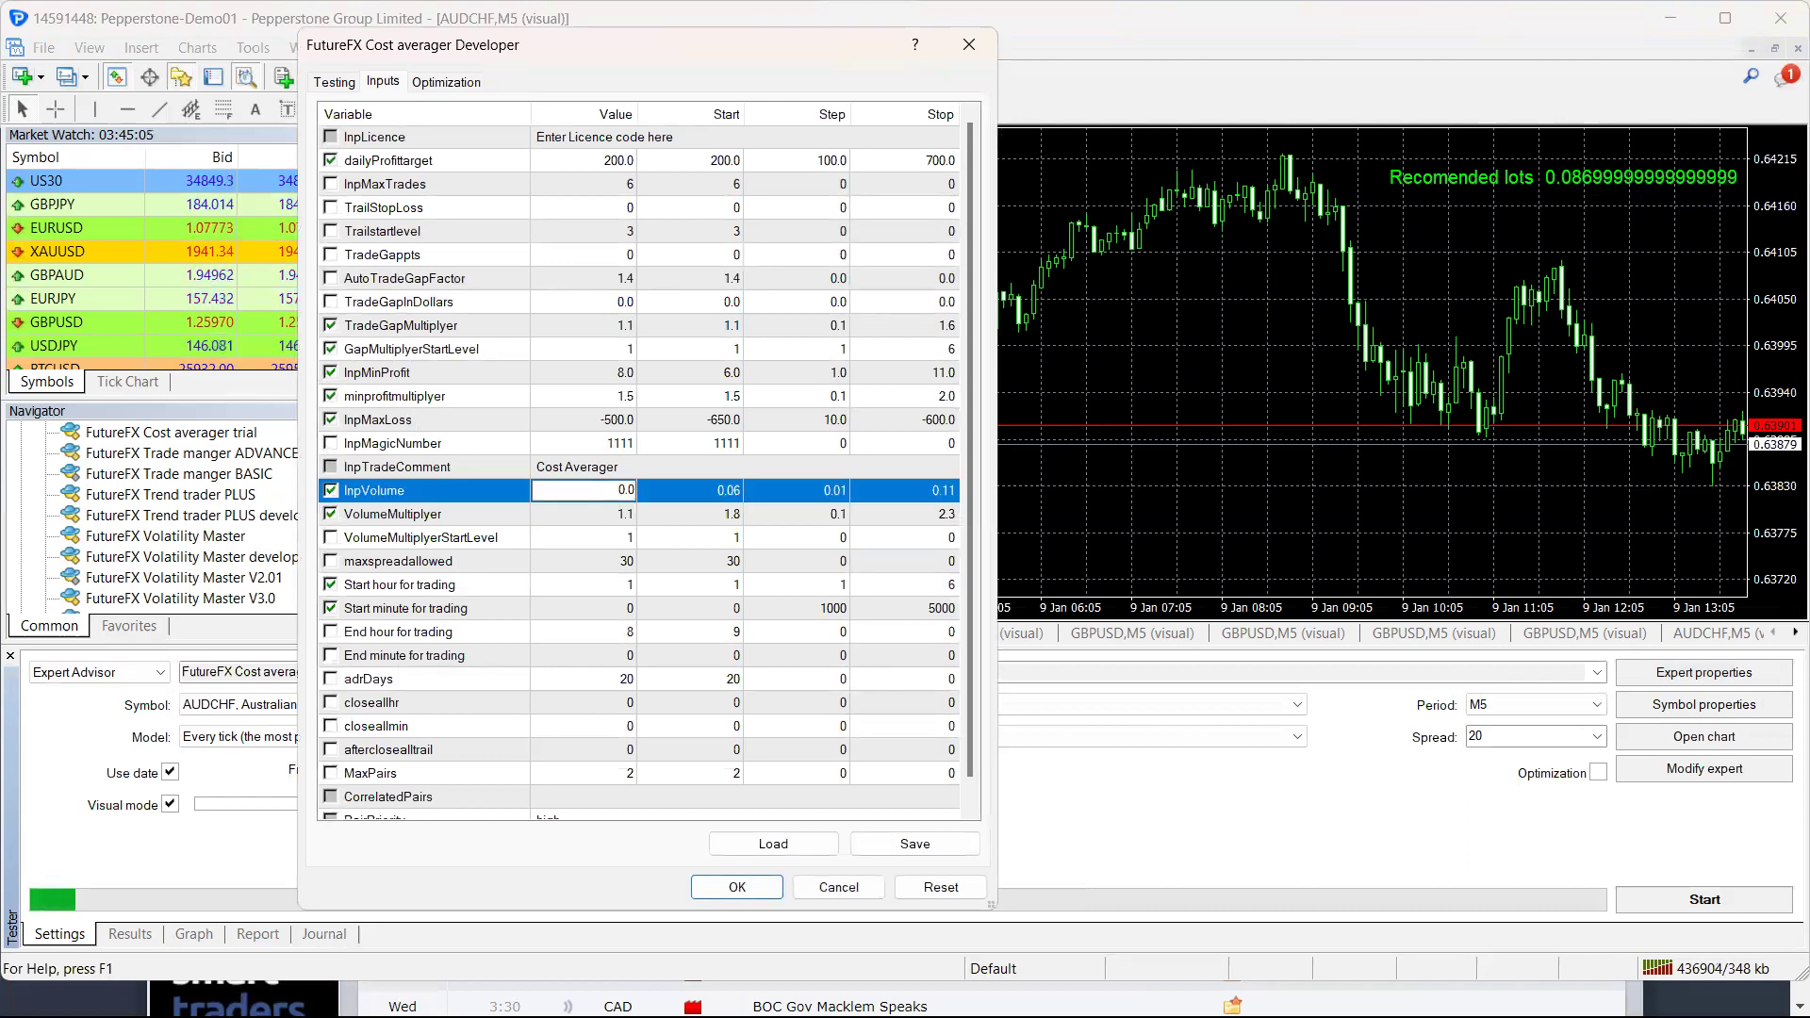
left_click(737, 888)
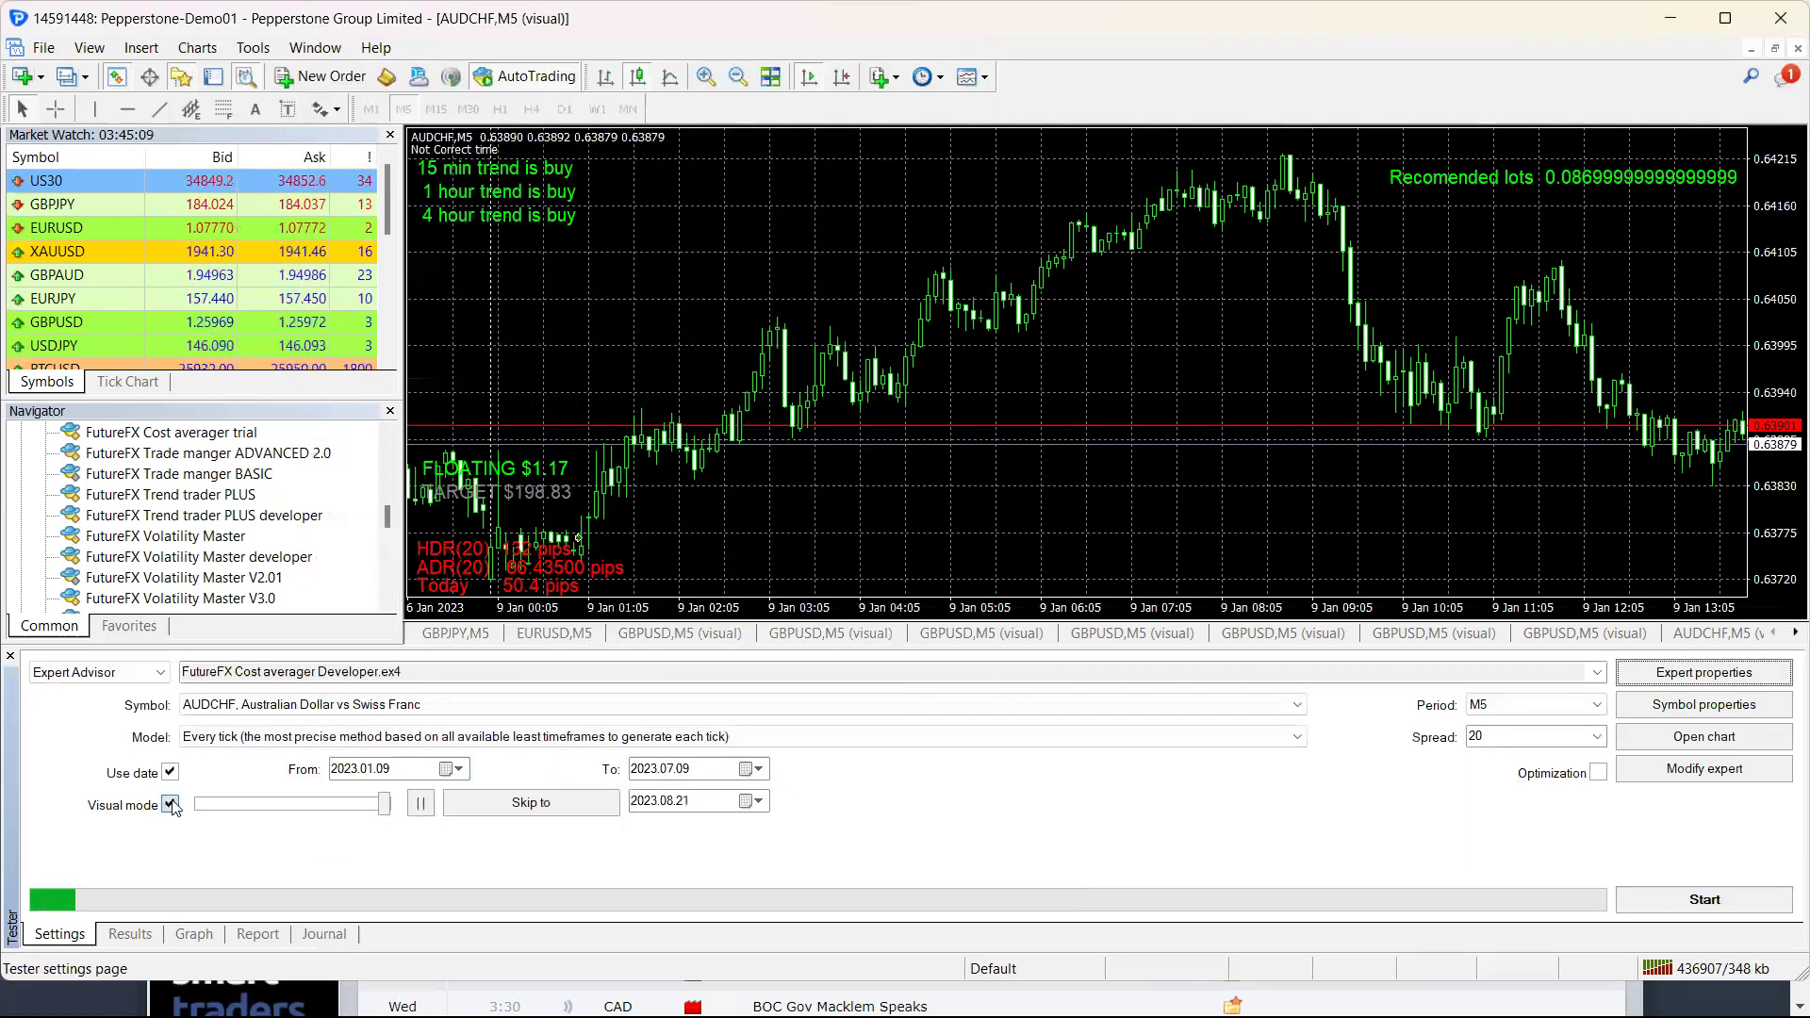
- Run the AUDCHF backtest without visual mode and review its balance graph and its profit and drawdown figures
left_click(170, 804)
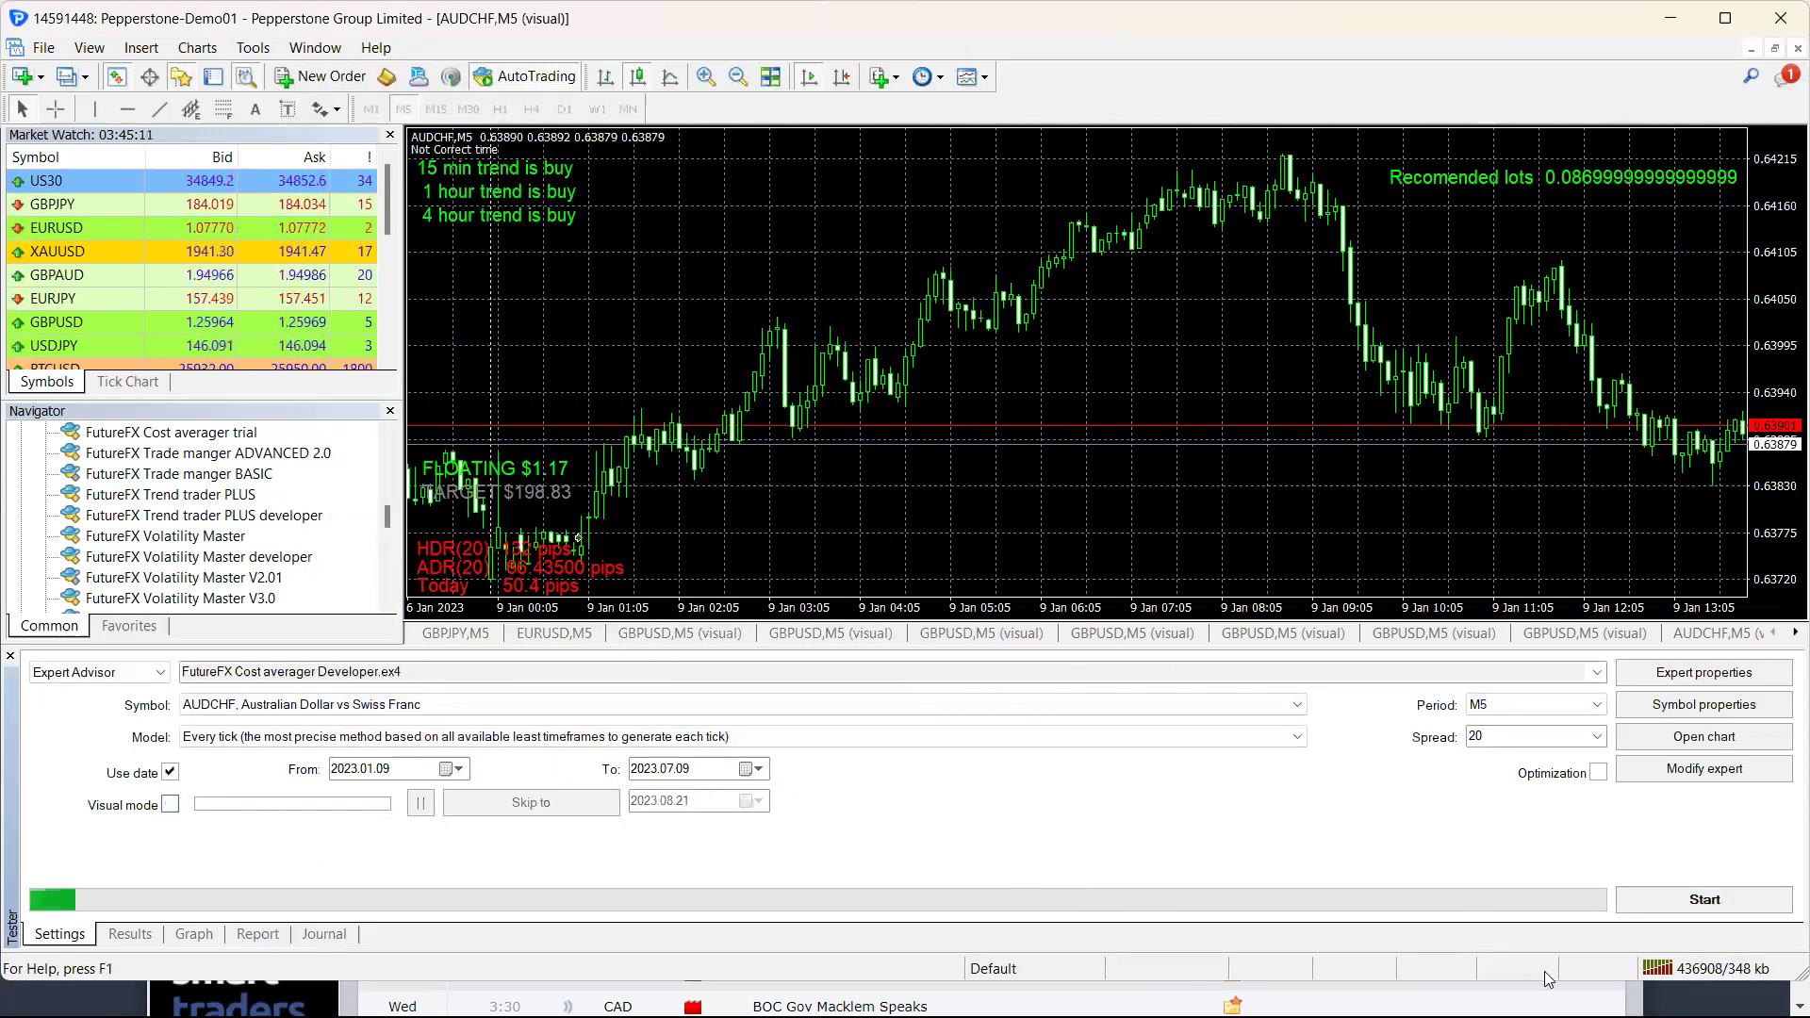
left_click(1689, 906)
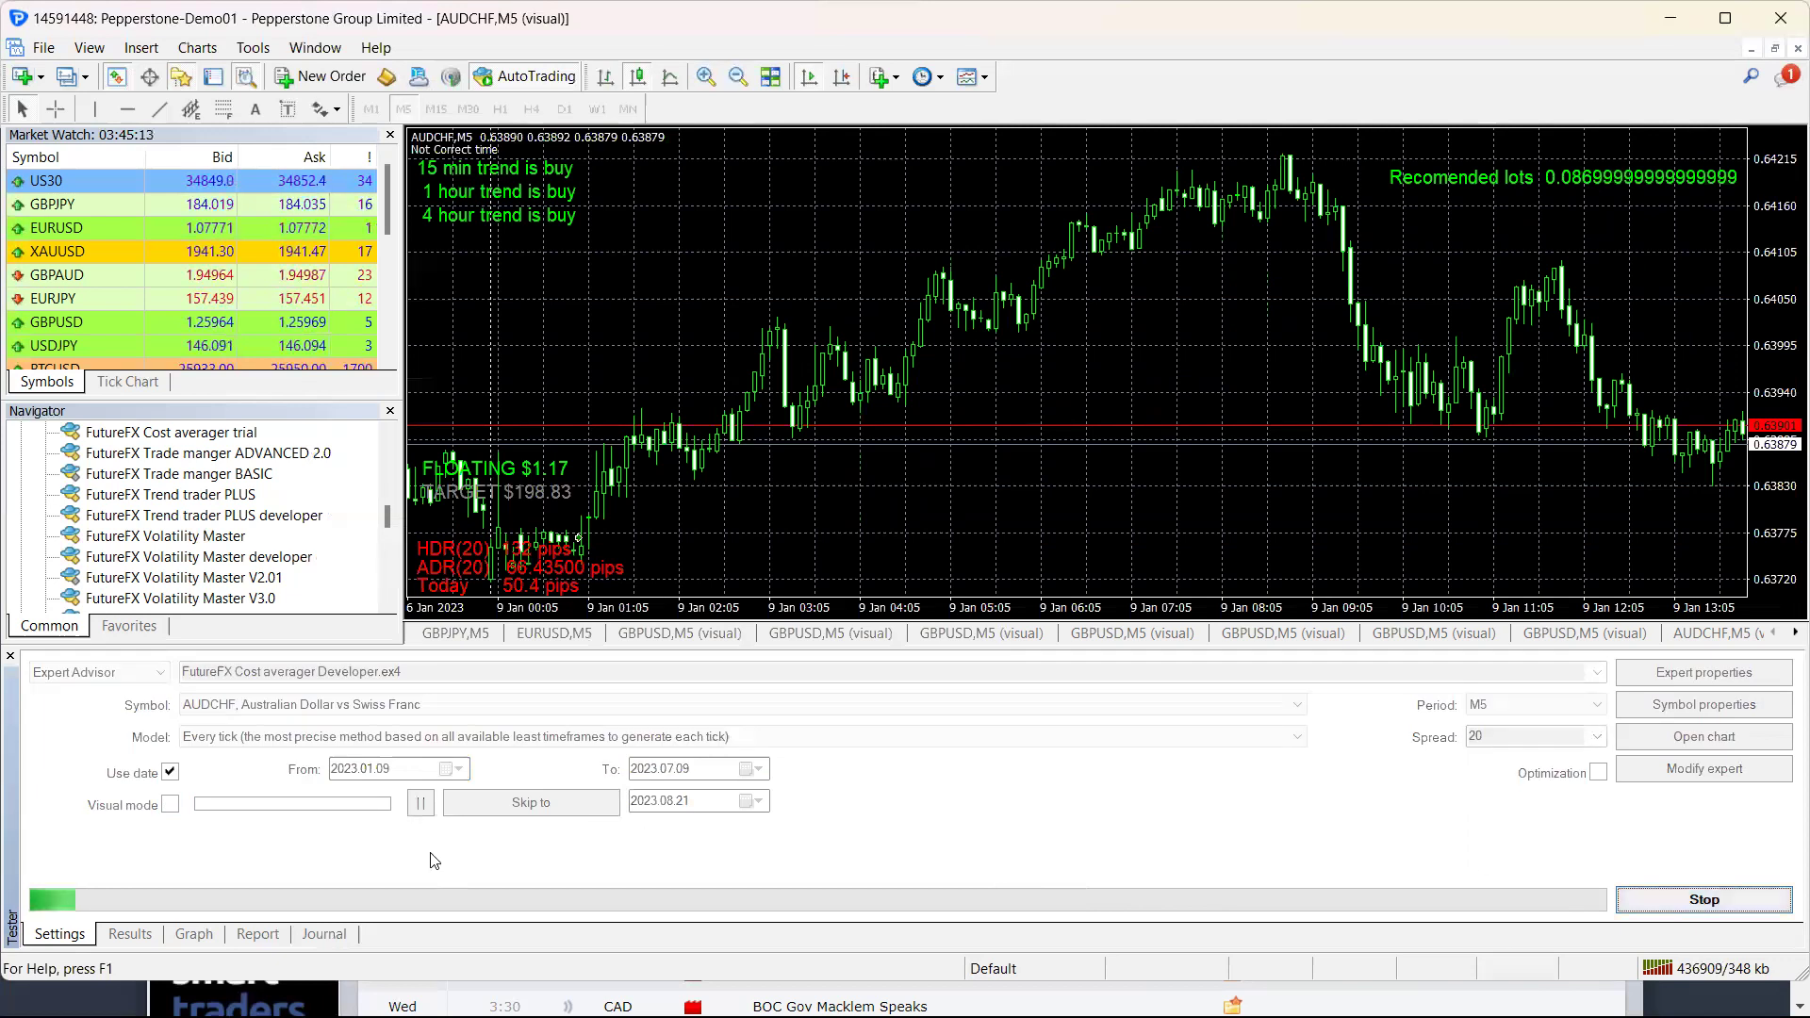
left_click(193, 933)
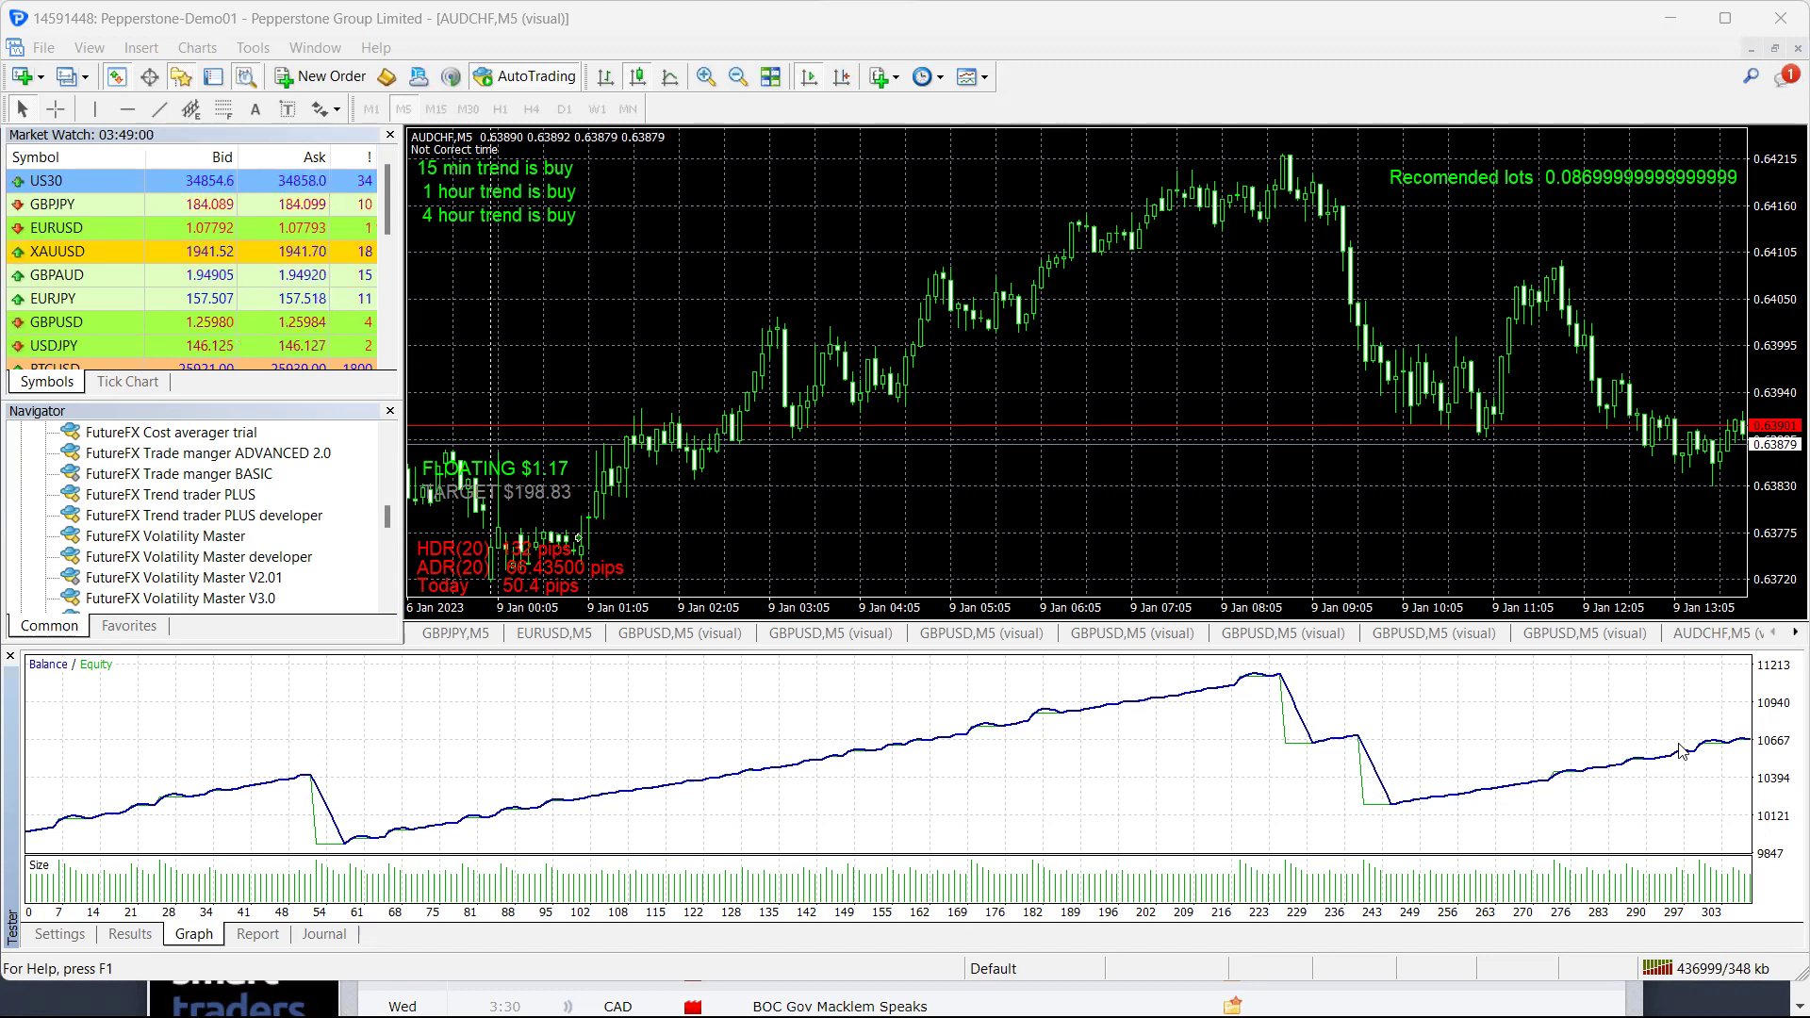
left_click(257, 934)
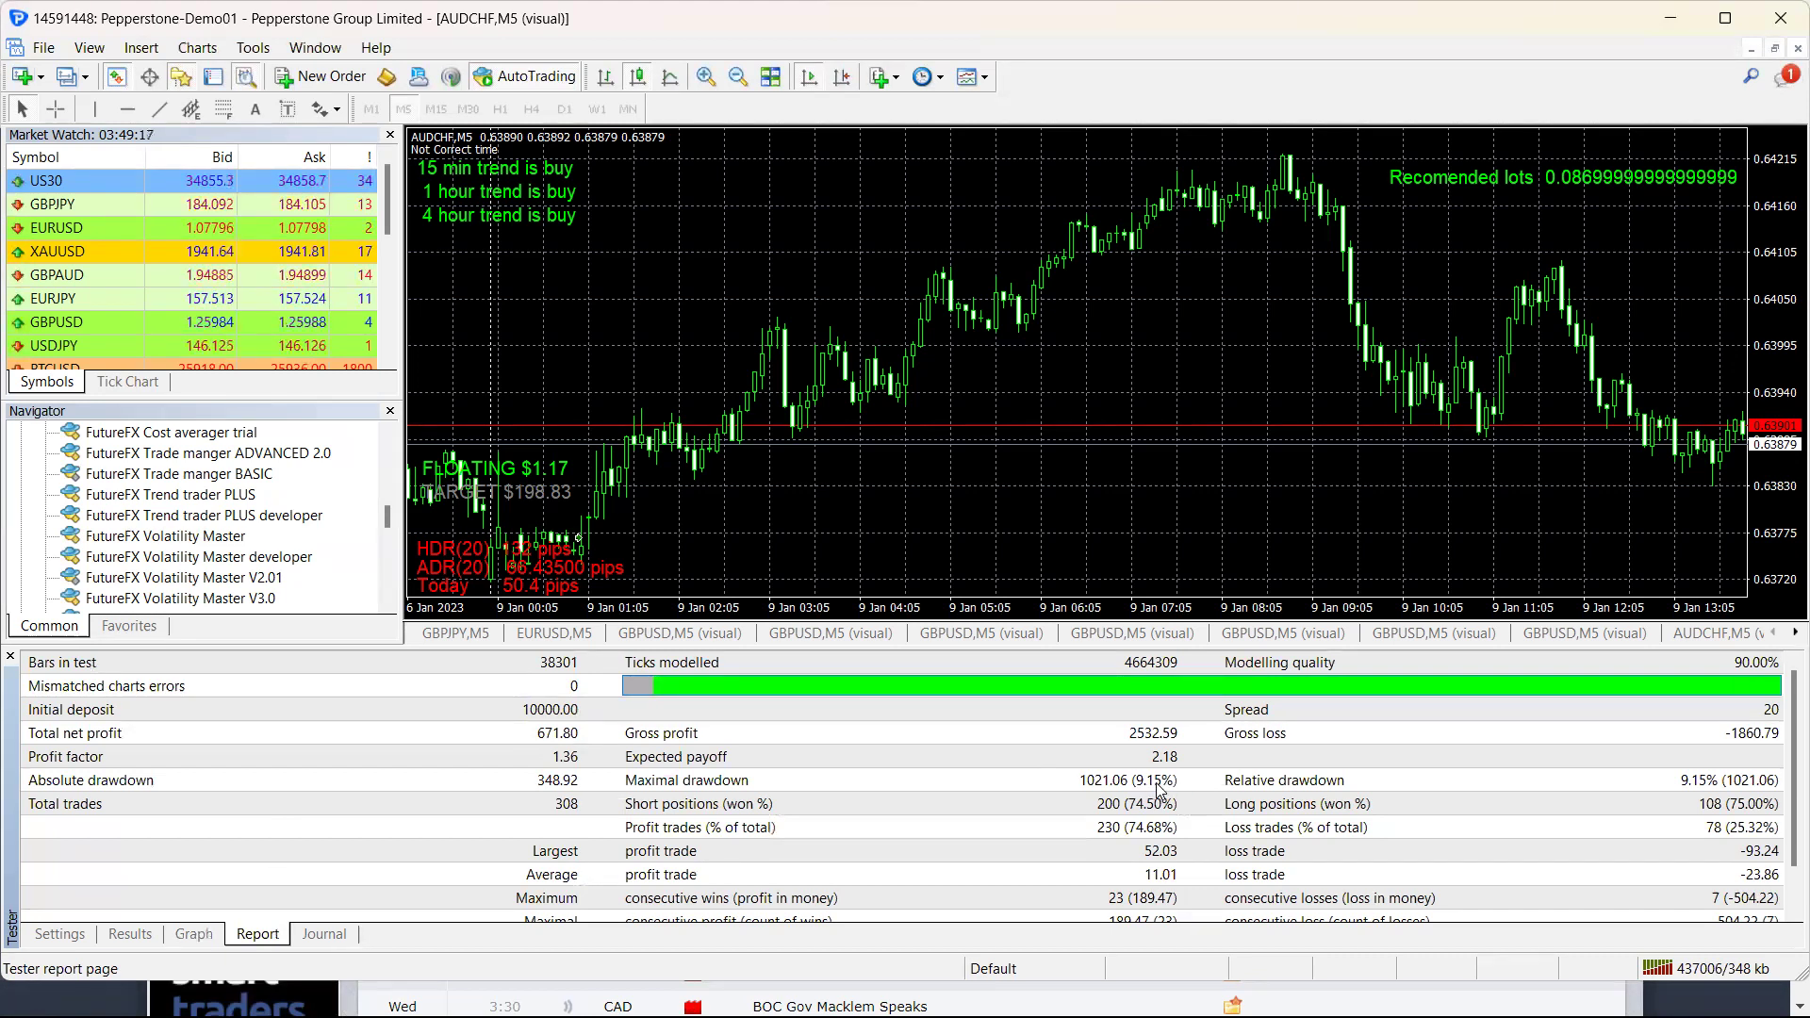
- Review the AUDCHF backtest's balance graph, its date range, the expert's inputs and the profit and drawdown report
left_click(195, 934)
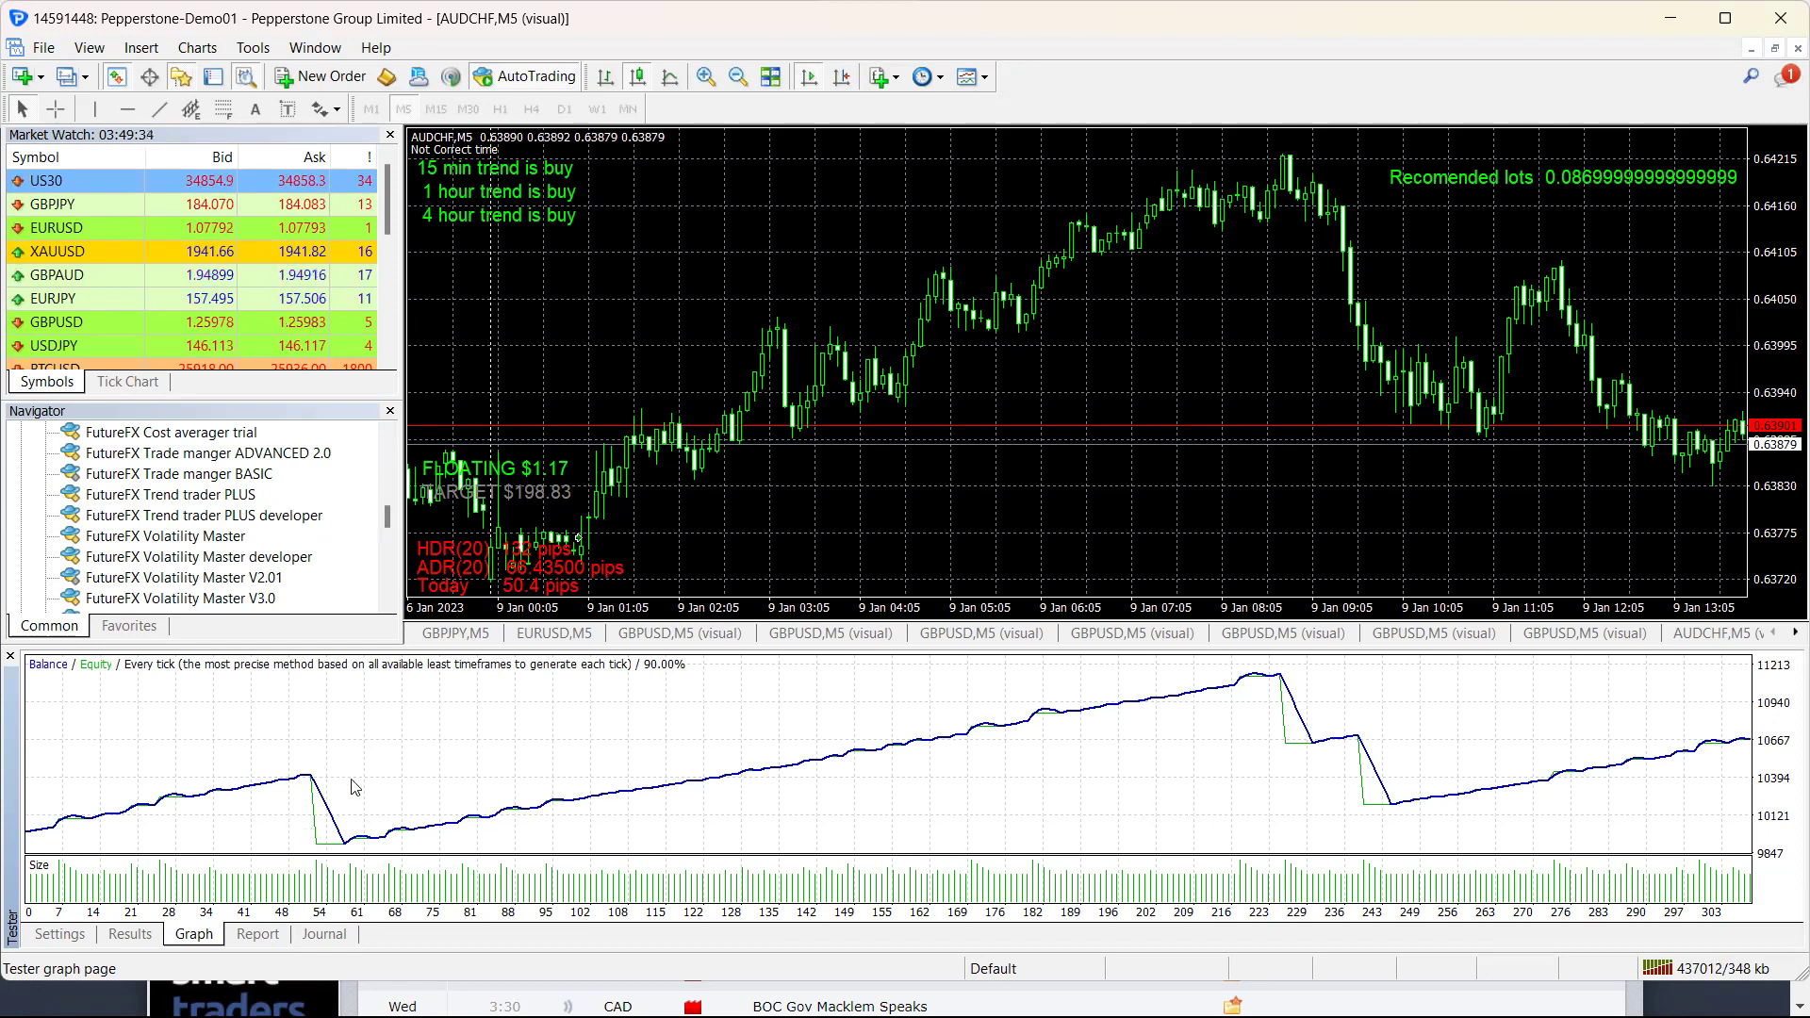
mouse_move(330, 817)
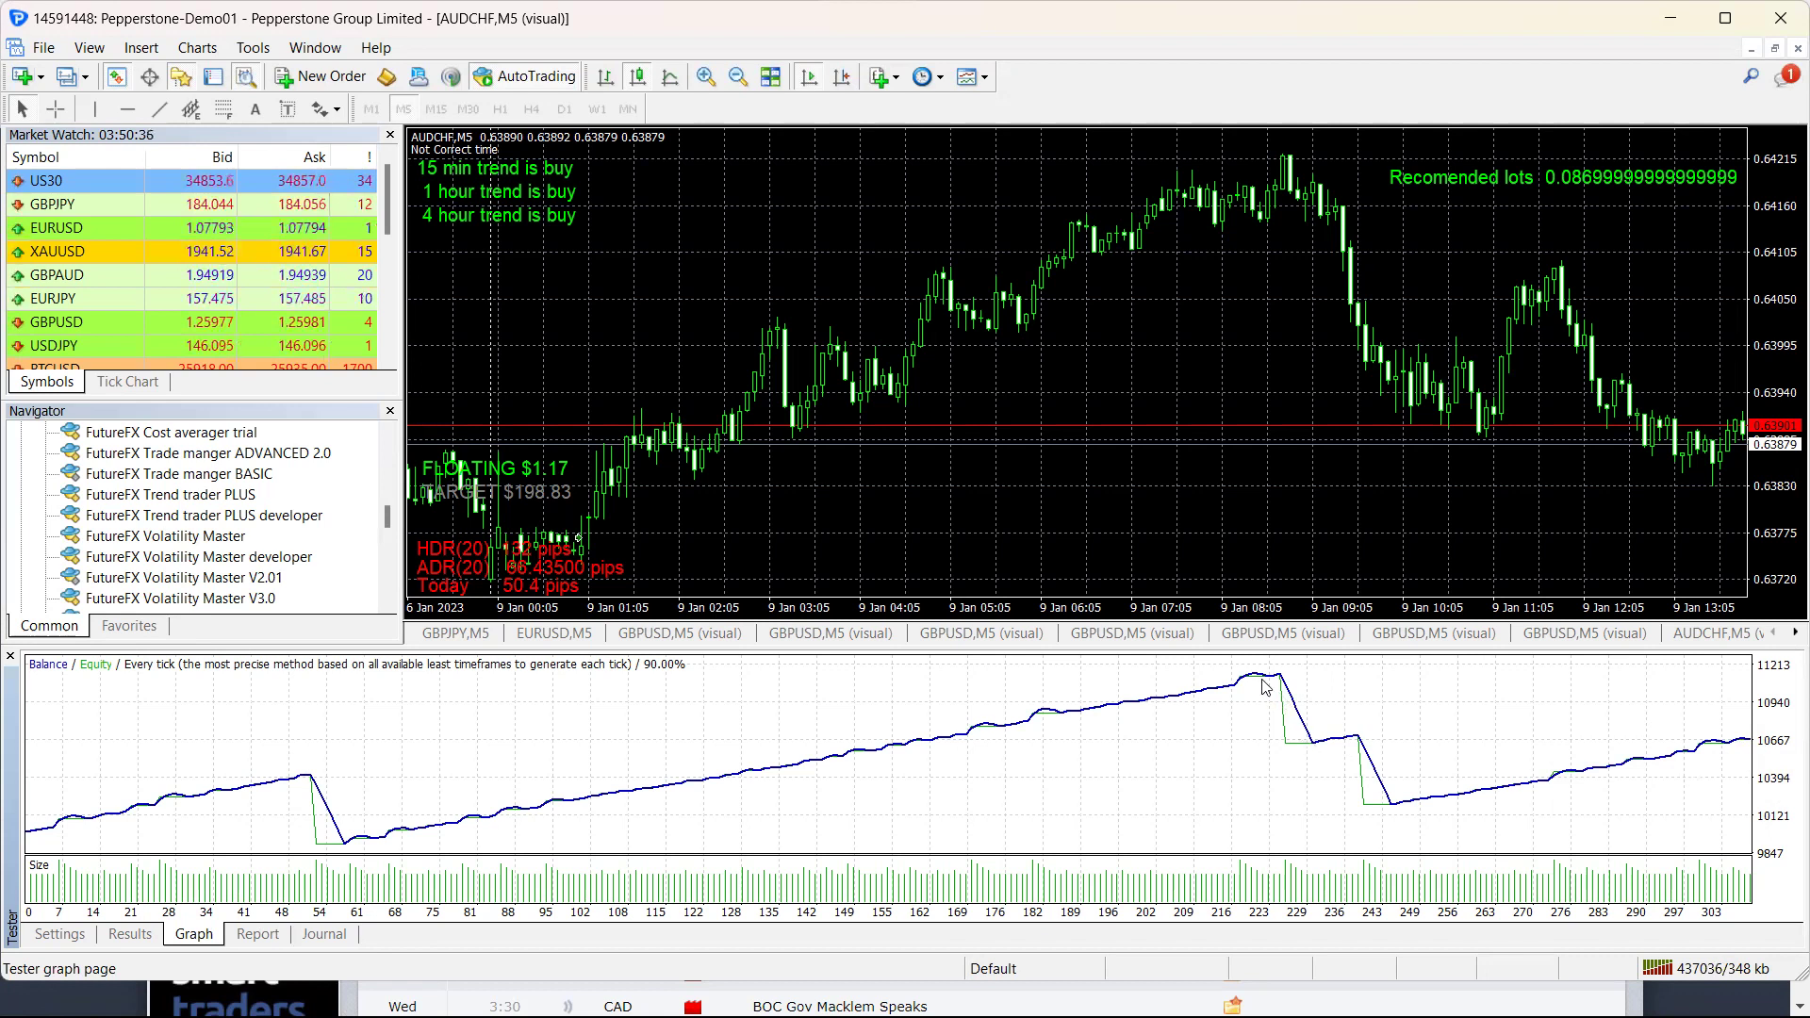
mouse_move(1265, 681)
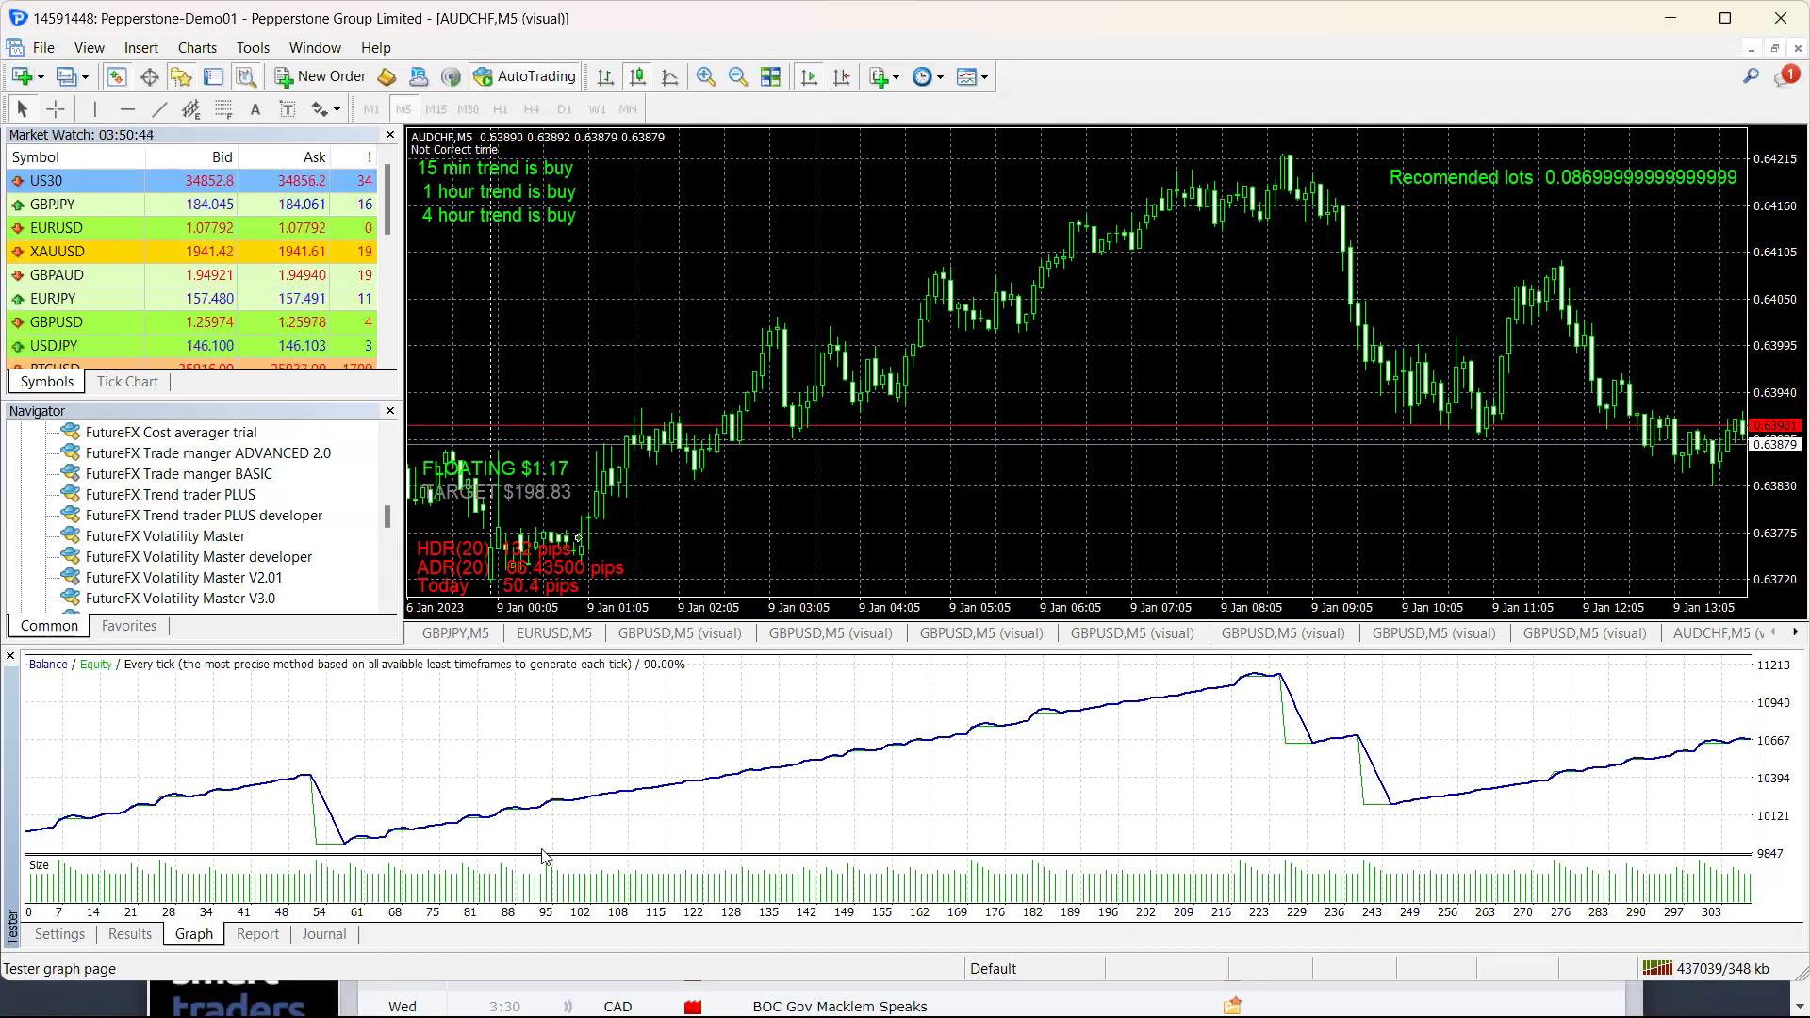
left_click(55, 939)
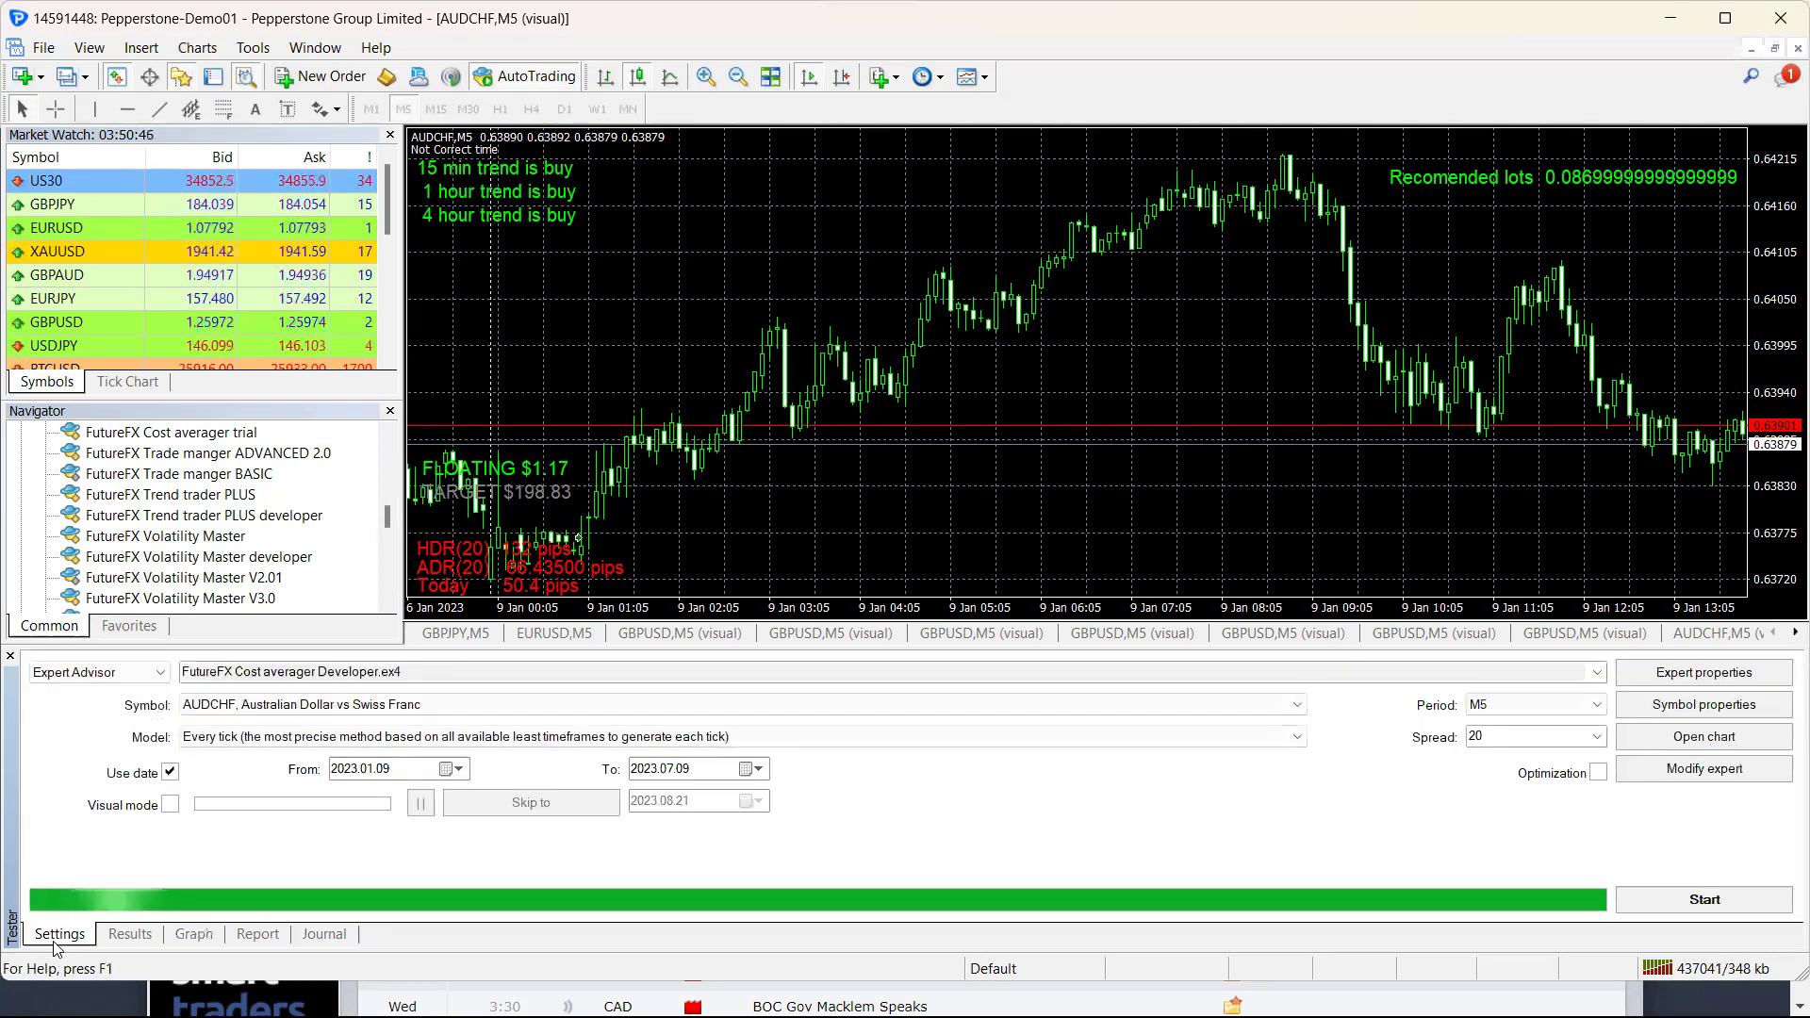
left_click(1704, 674)
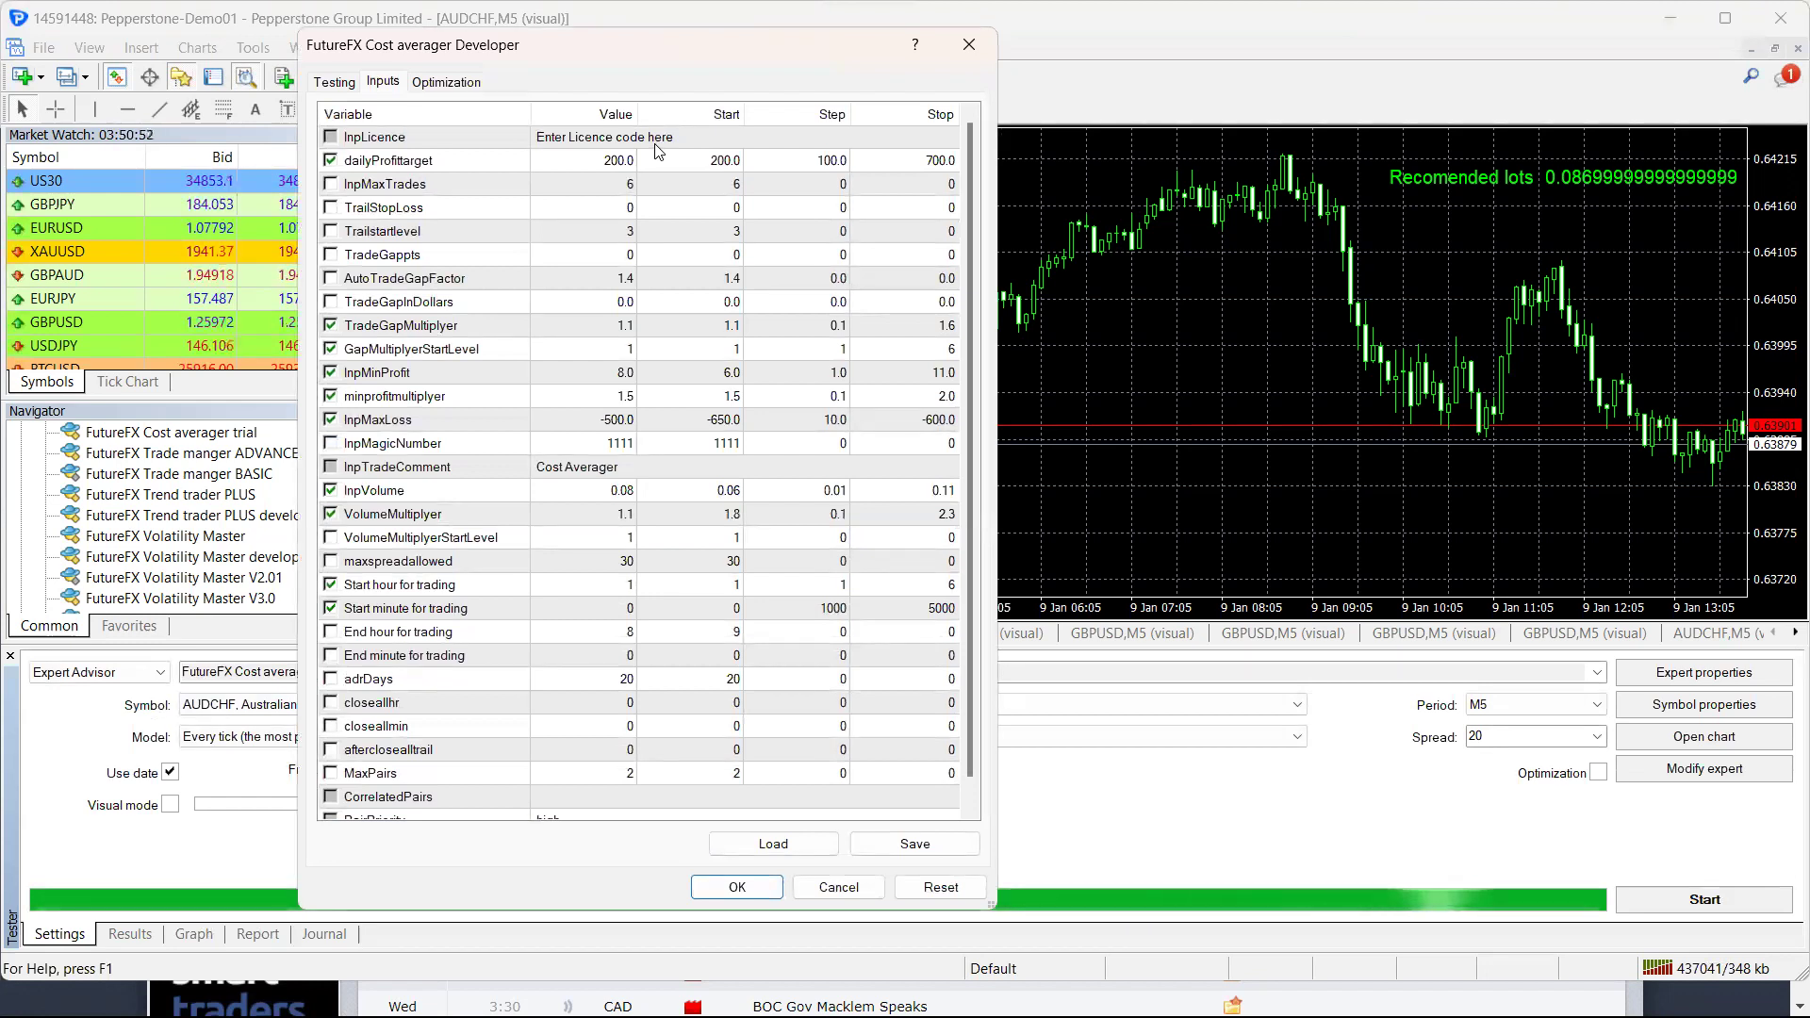
left_click(735, 887)
left_click(252, 937)
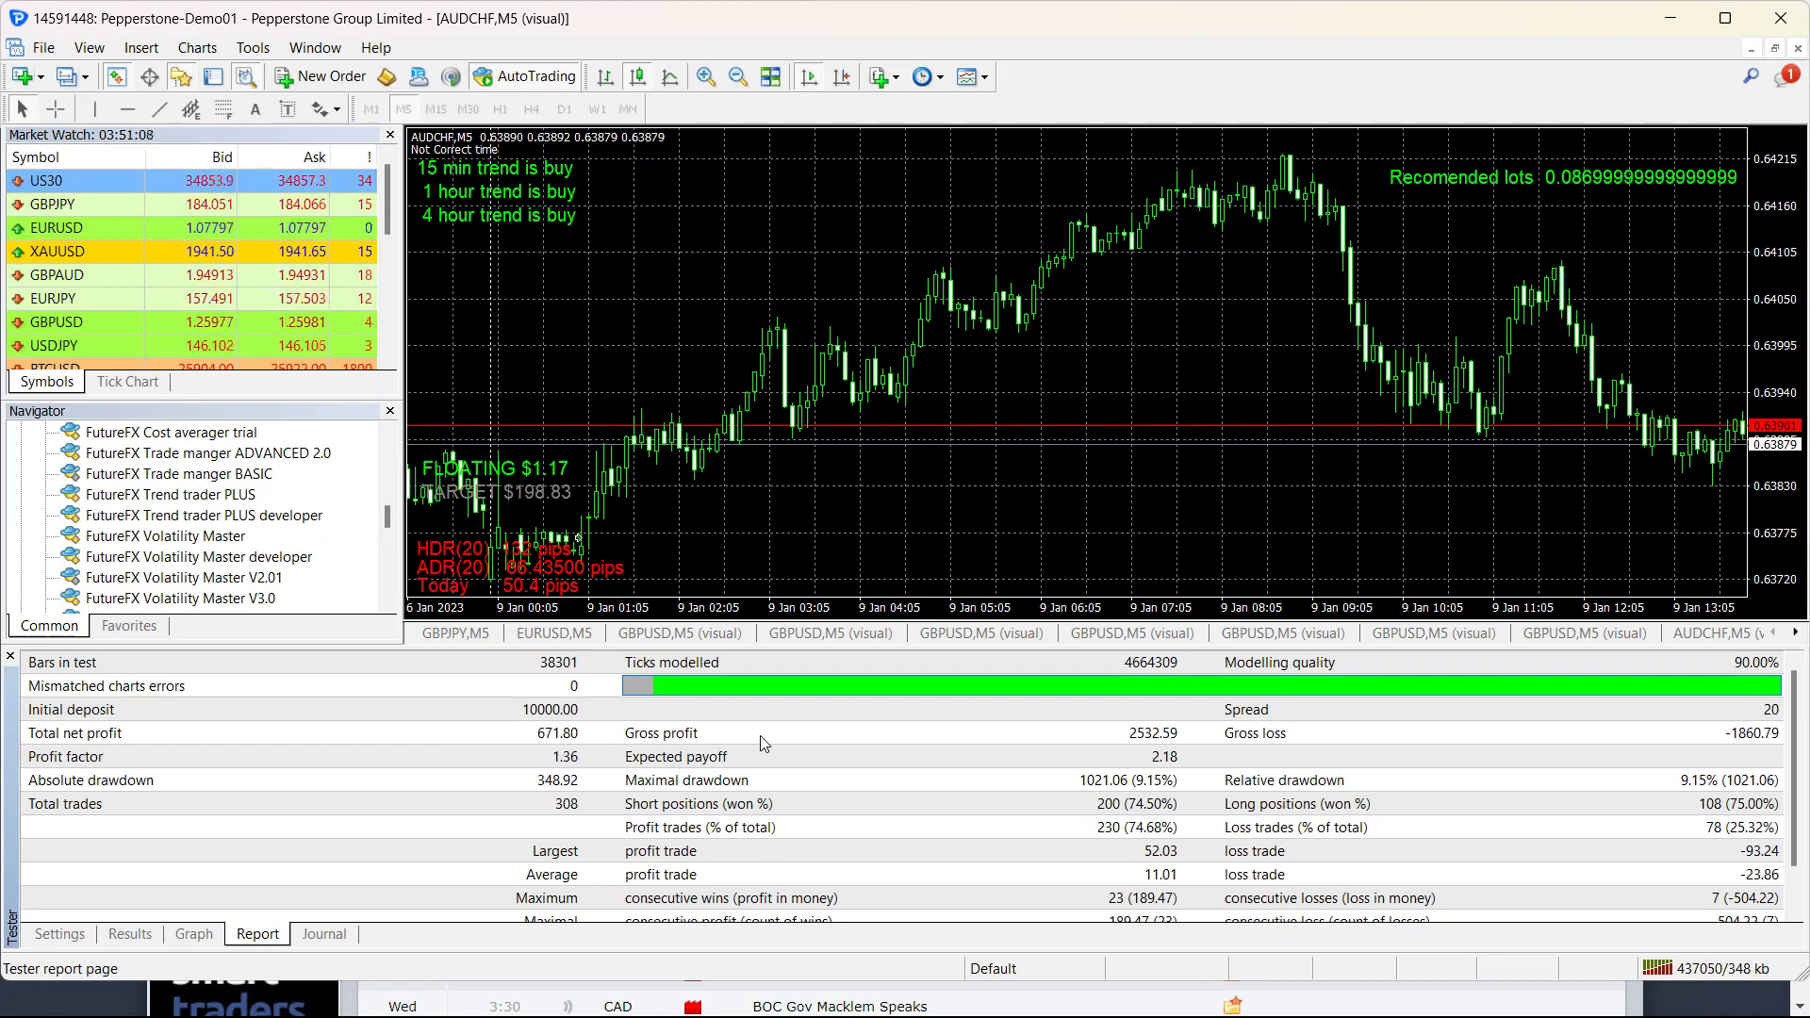
- Set the expert's InpMaxTrades to 5, AutoTradeGapFactor to 1.5 and TradeGapMultiplyer to 1.3
left_click(52, 936)
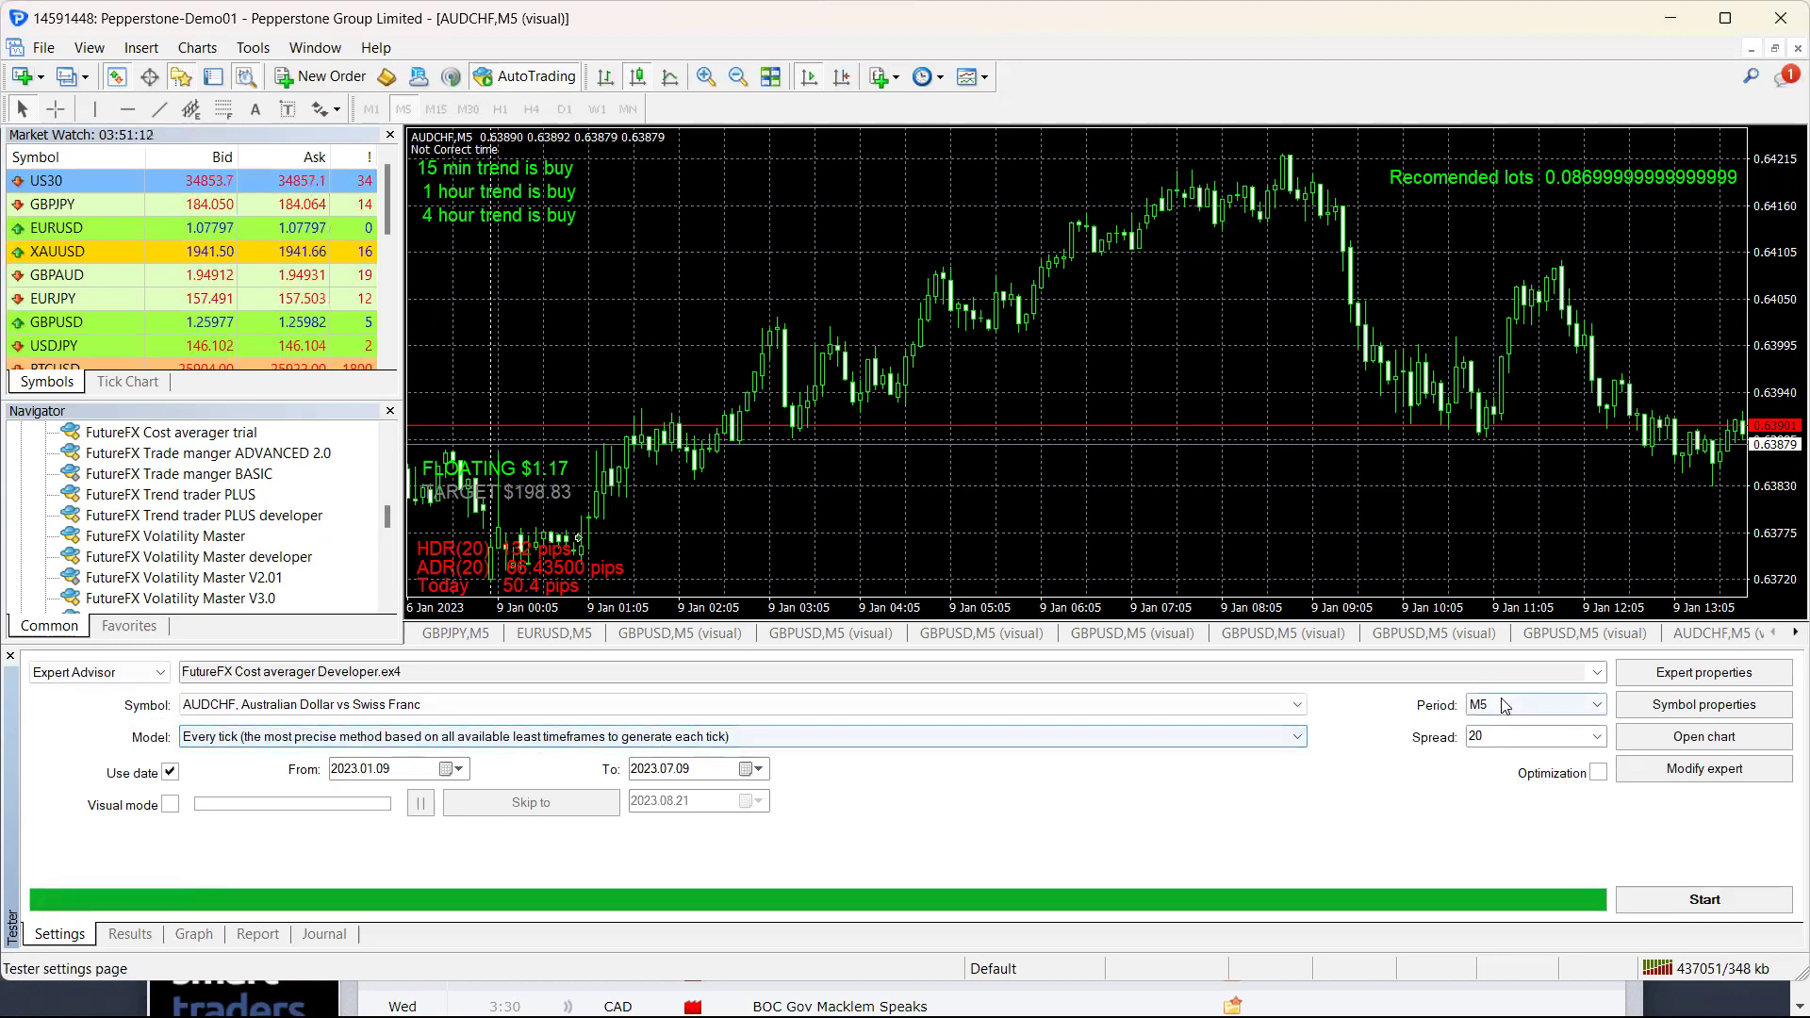
left_click(1704, 672)
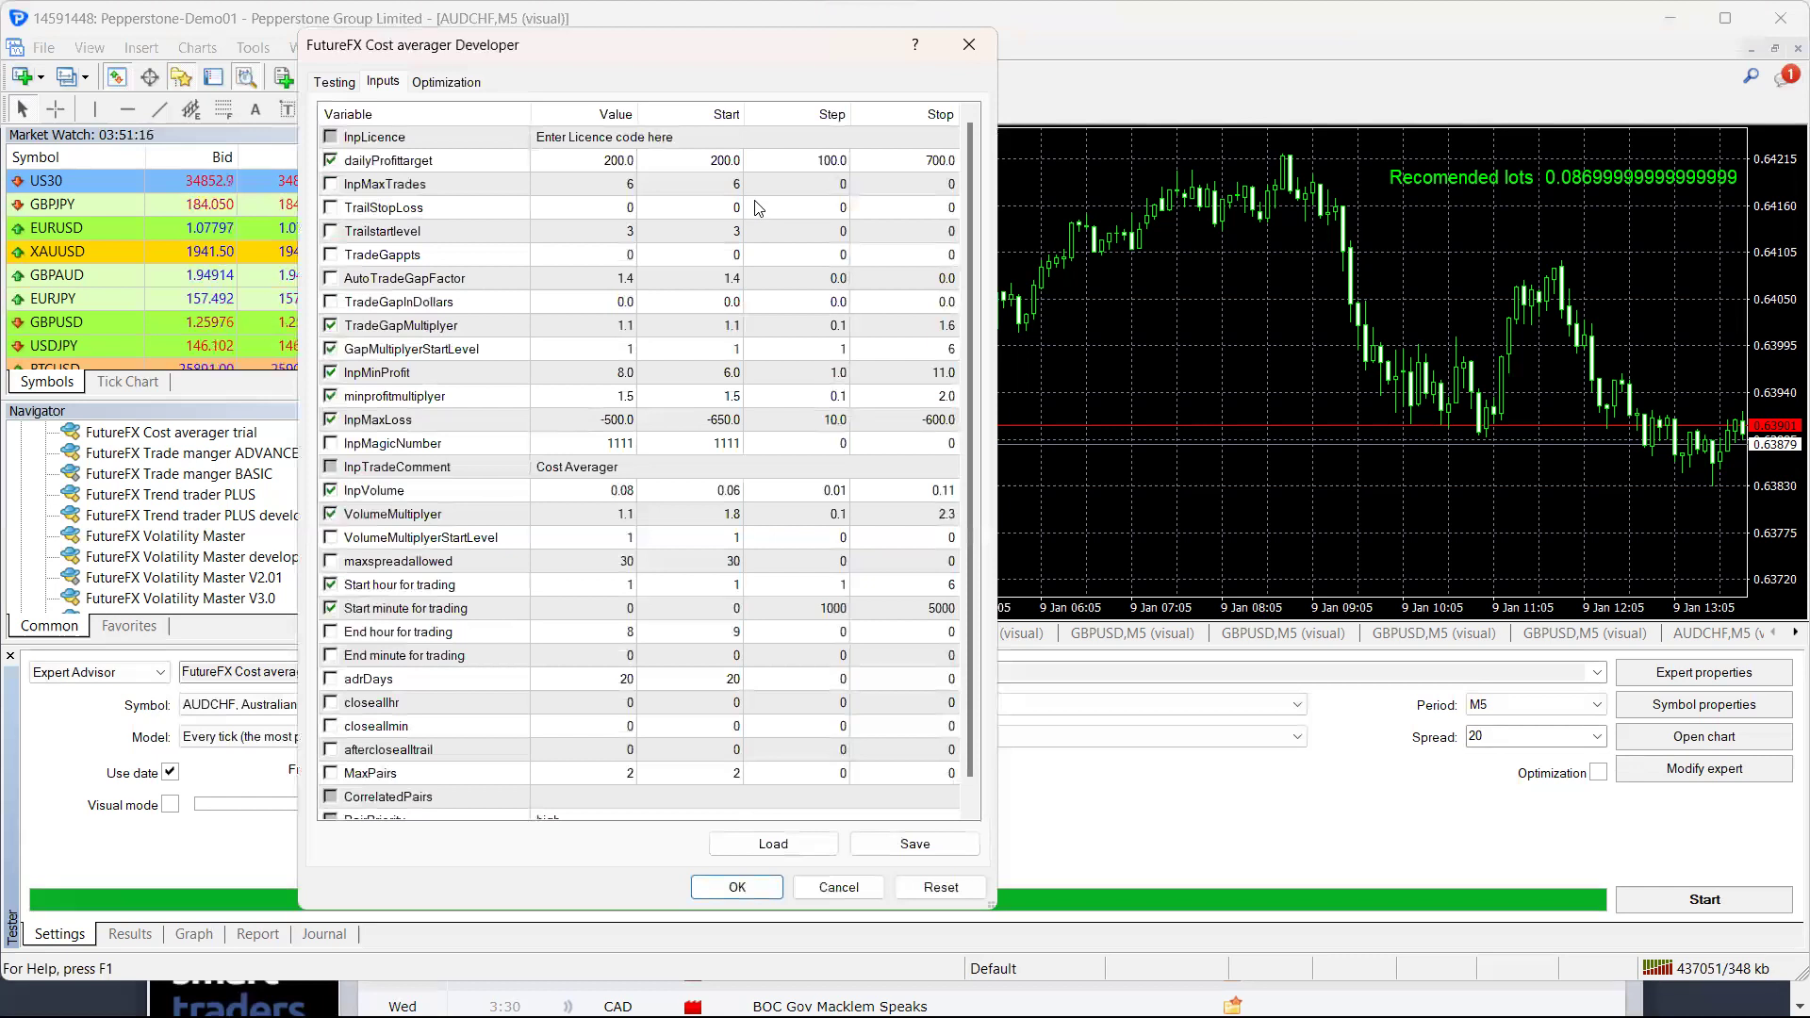
double_click(630, 186)
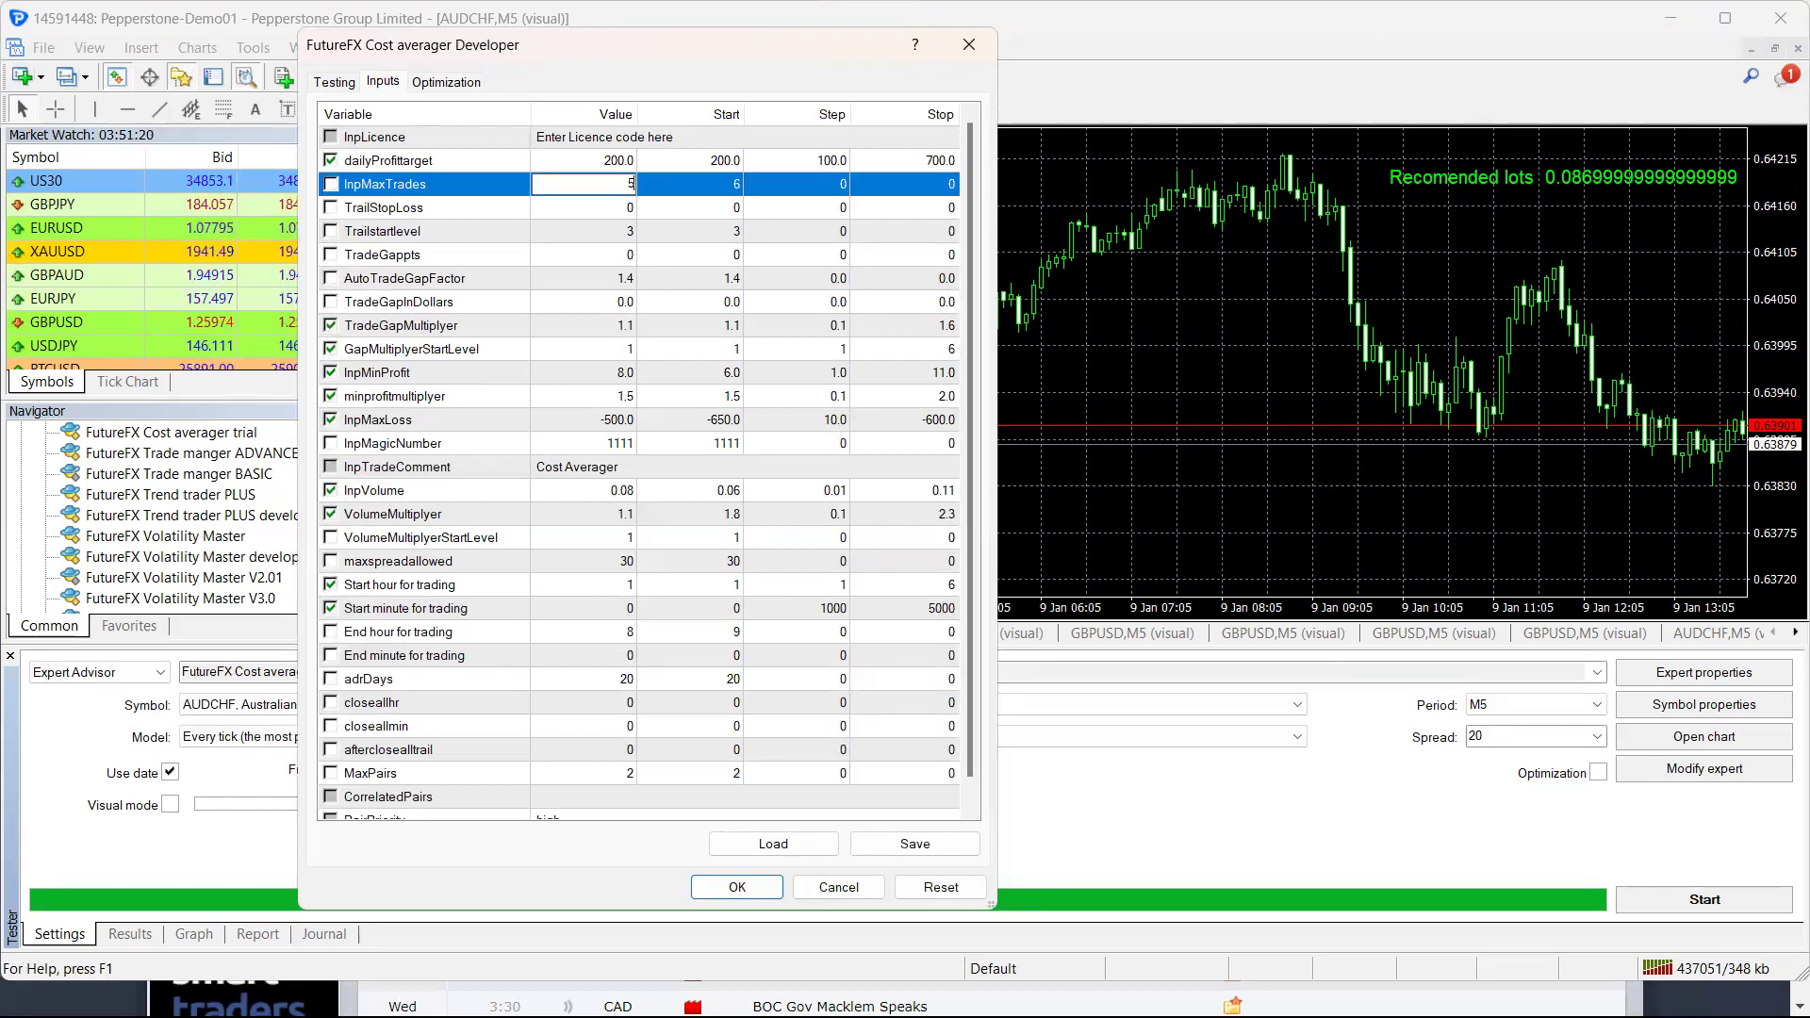
left_click(627, 280)
type("1.5")
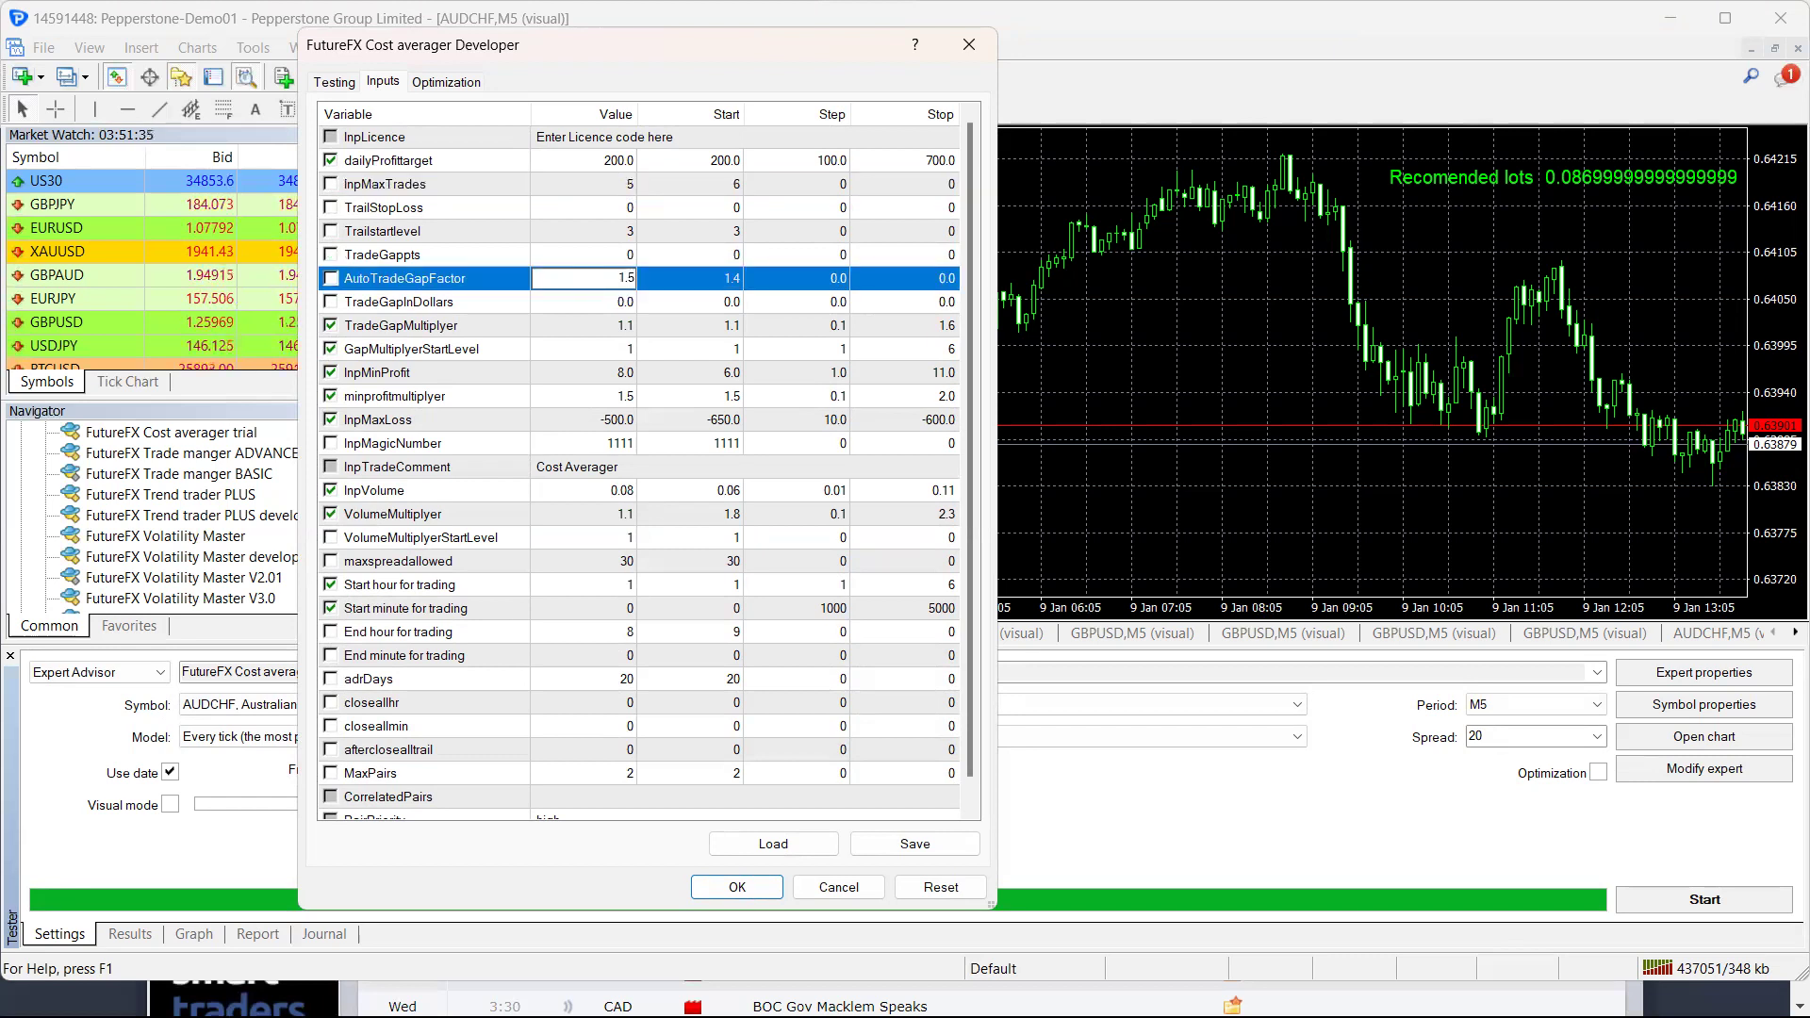
left_click(627, 325)
type("1.3")
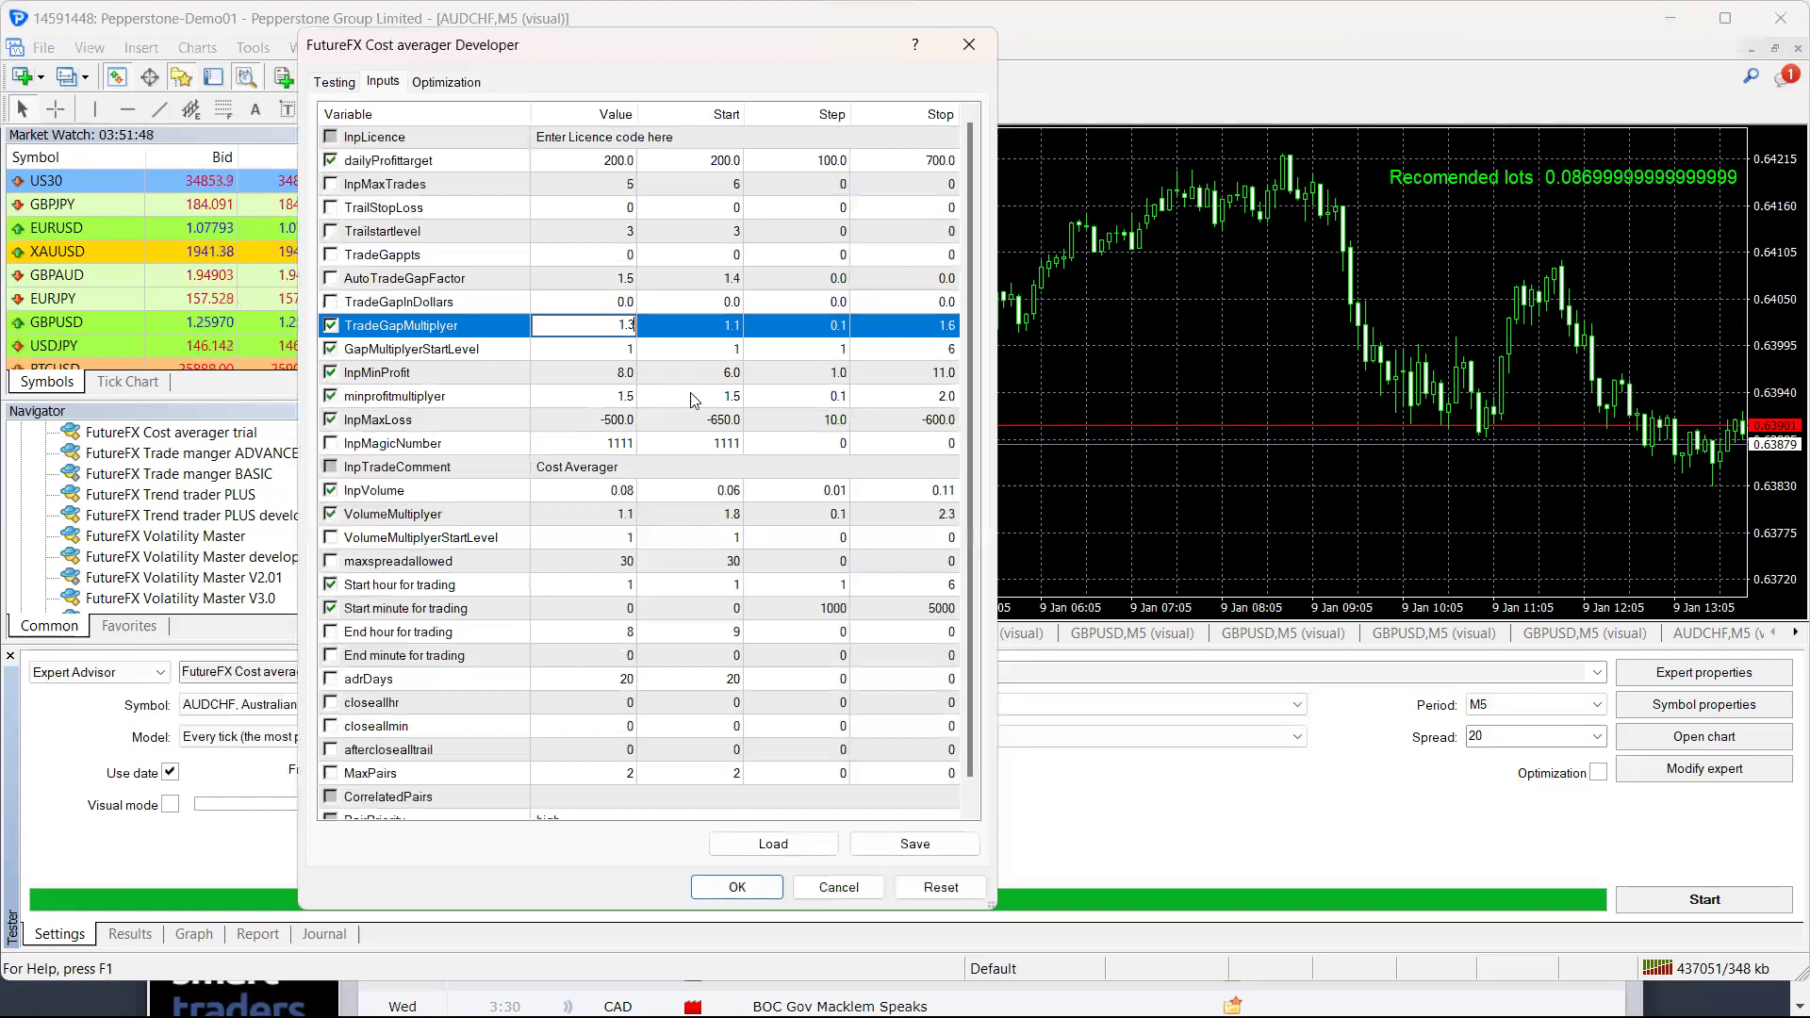
- Set InpMinProfit to 4, InpVolume to 0.04 and VolumeMultiplyer to 1.8, and accept the expert's inputs
left_click(628, 374)
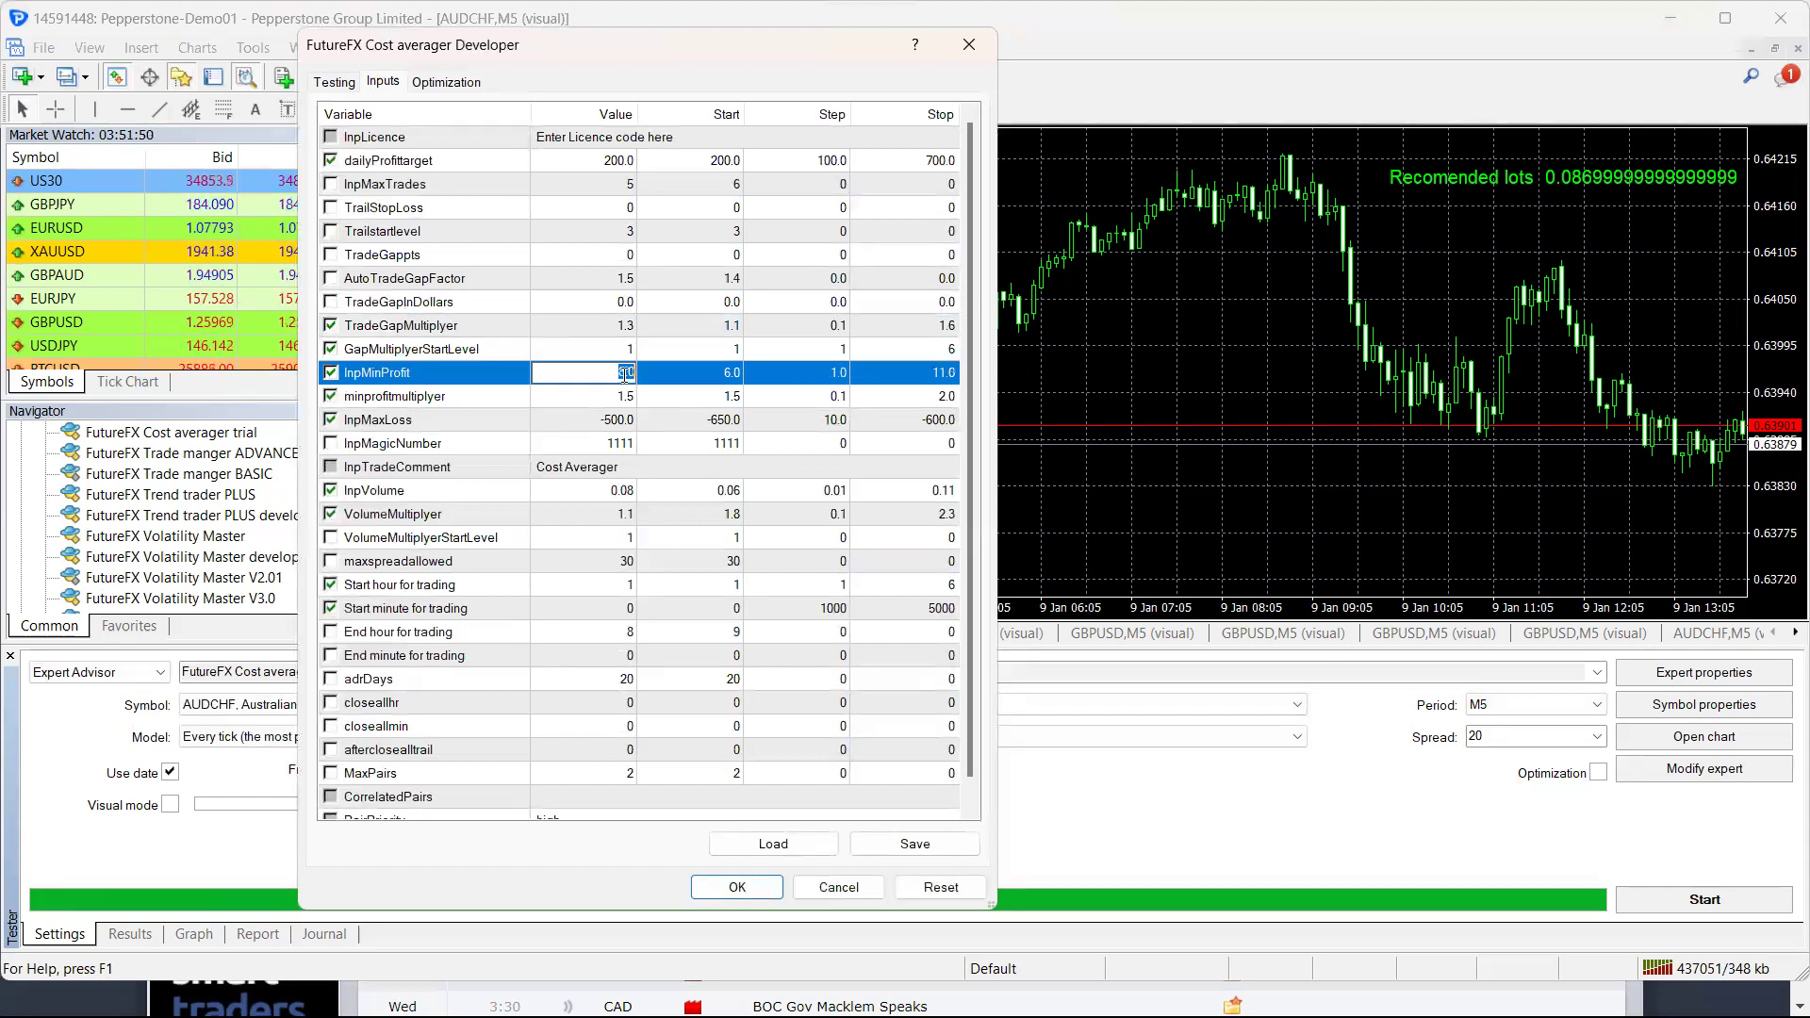
type("4")
double_click(621, 491)
type("0.04")
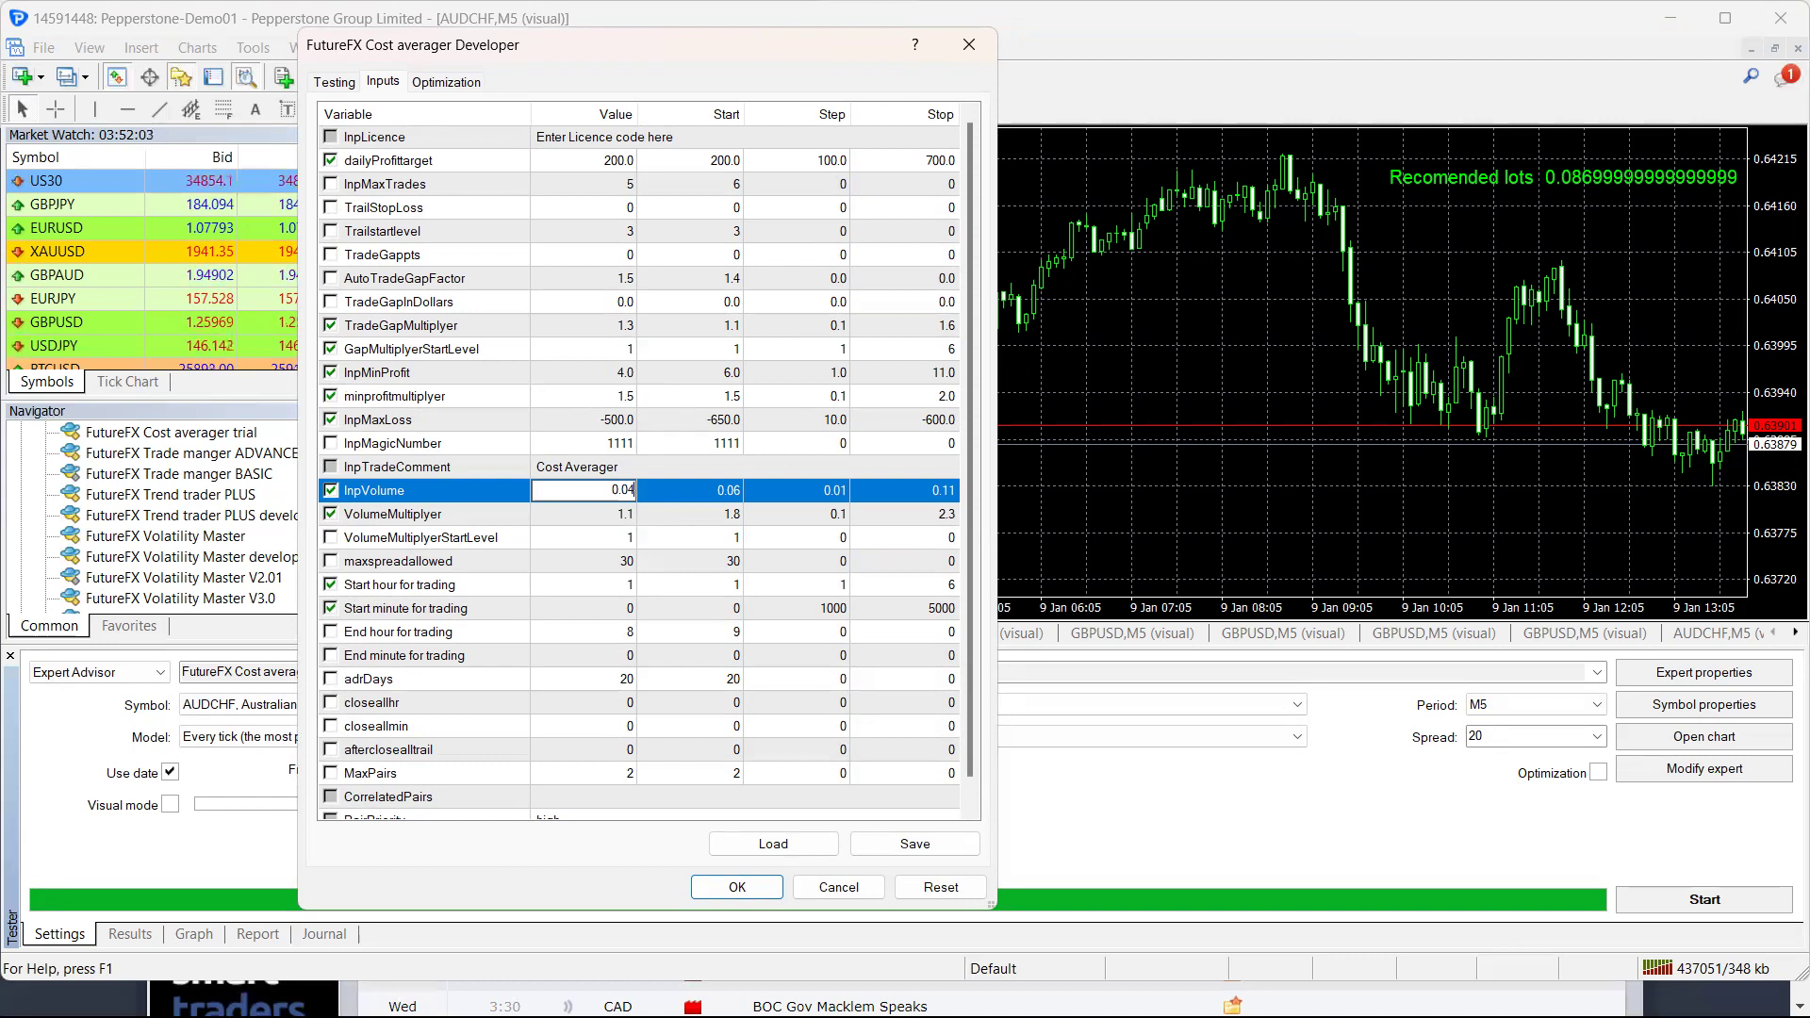
double_click(623, 518)
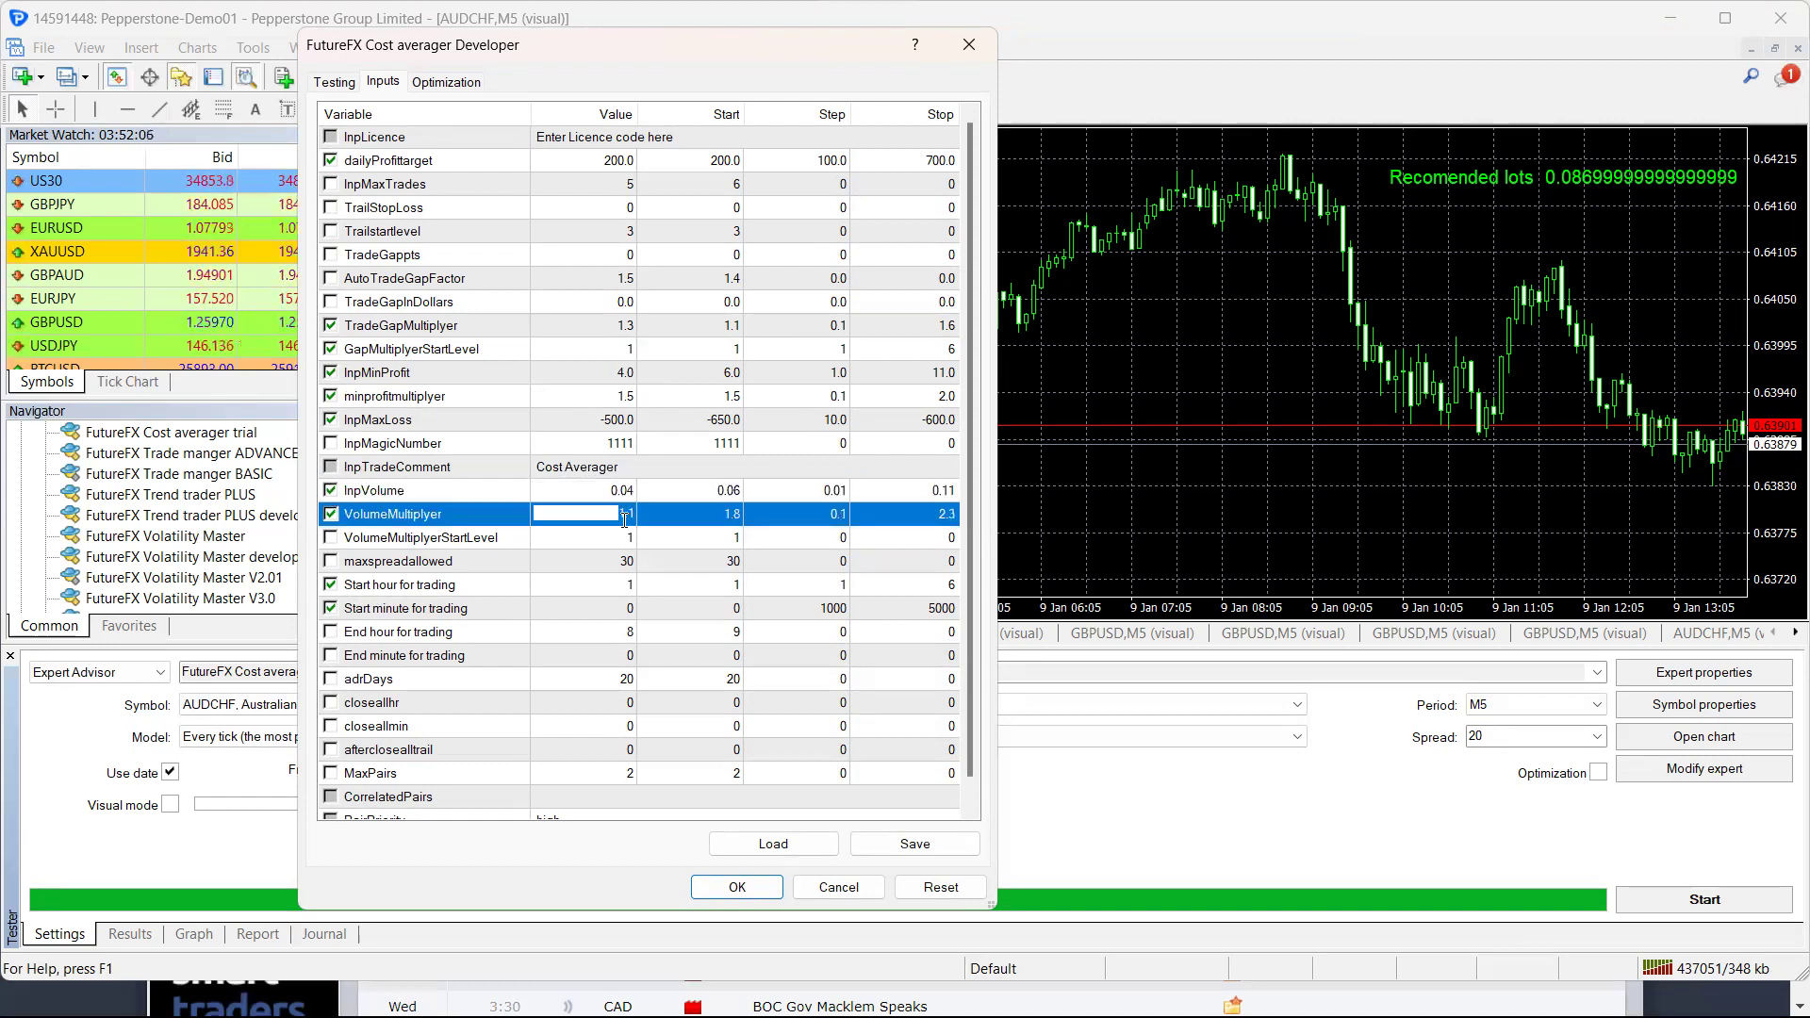
type("1.8")
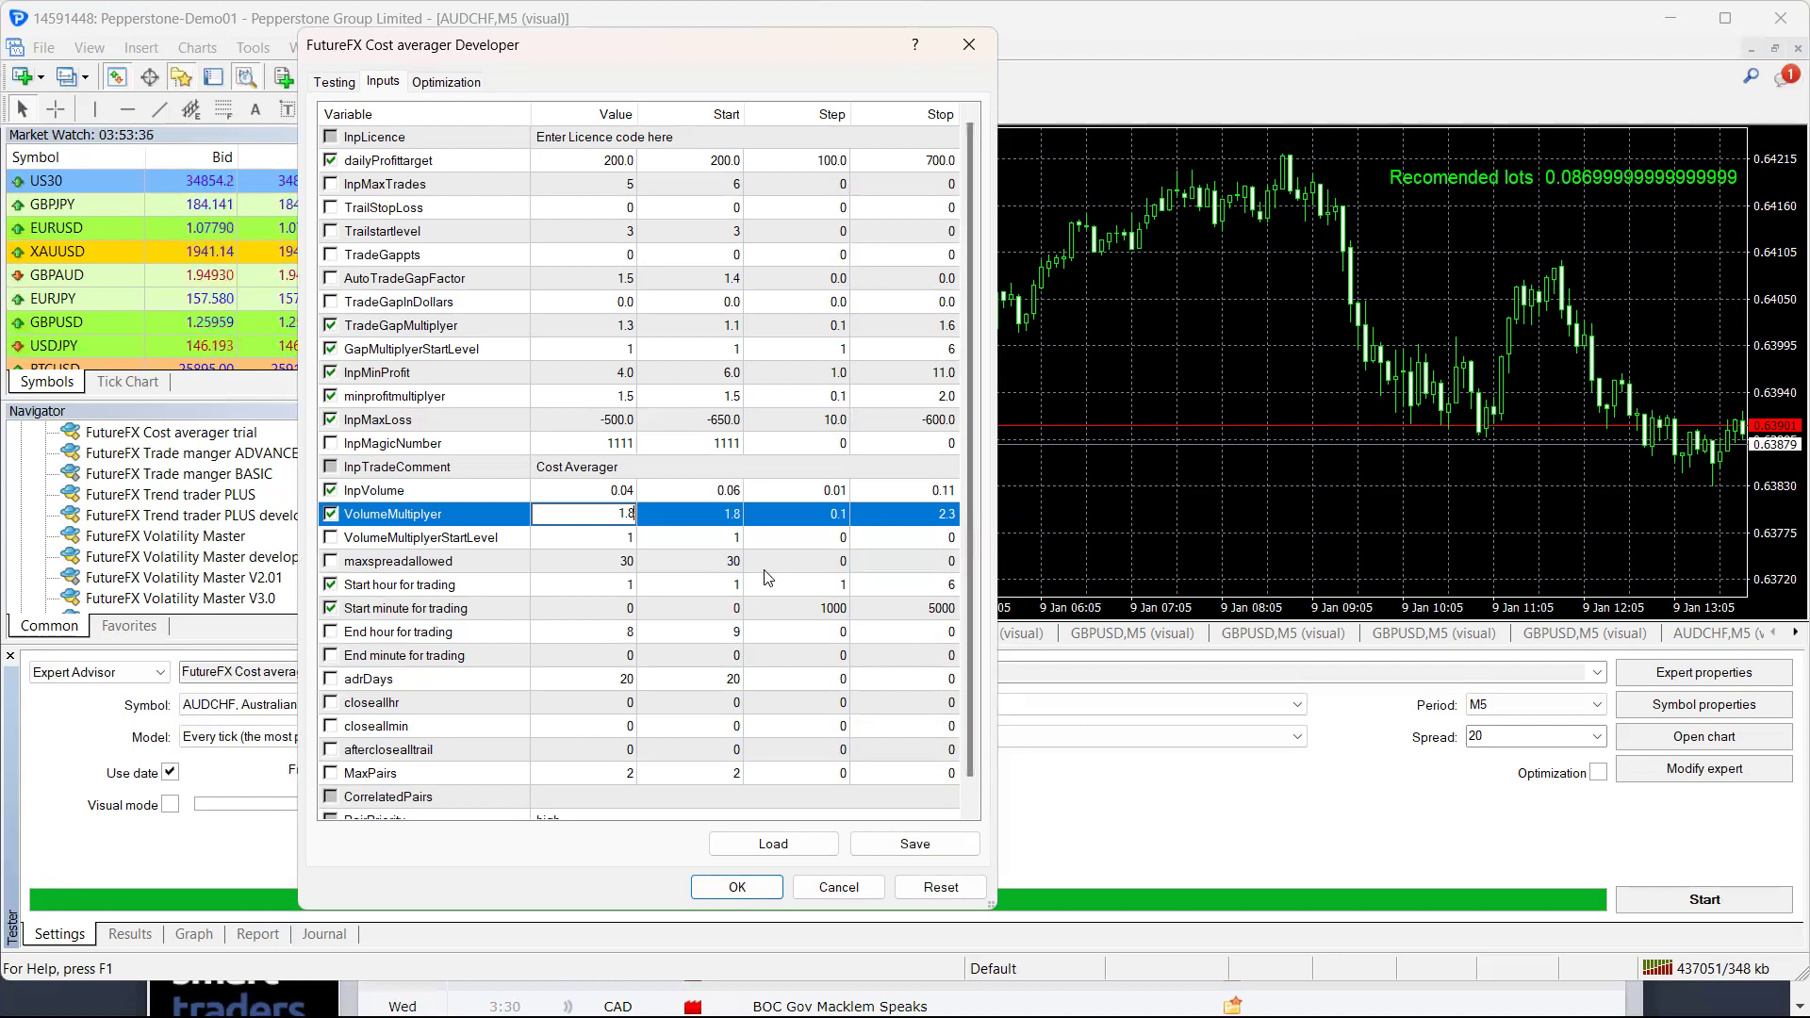
left_click(734, 888)
left_click(733, 888)
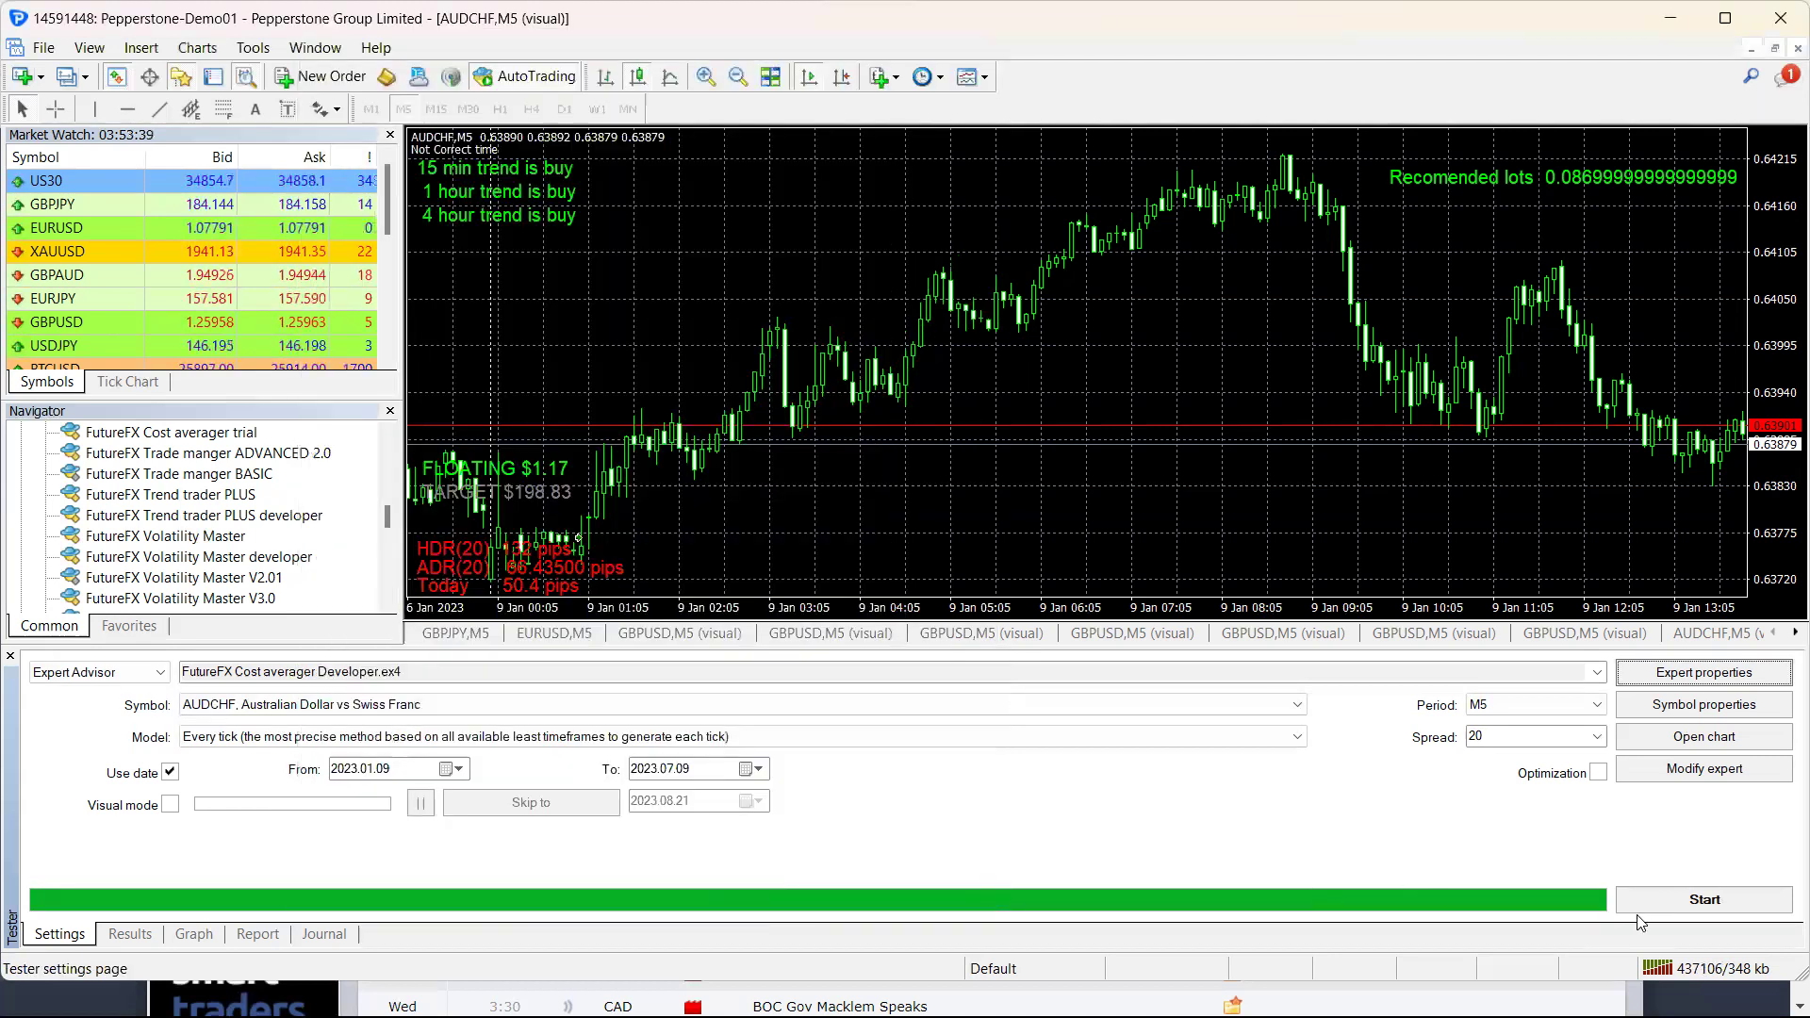
- Run the AUDCHF backtest with the new inputs and check its balance graph and net profit
left_click(1684, 903)
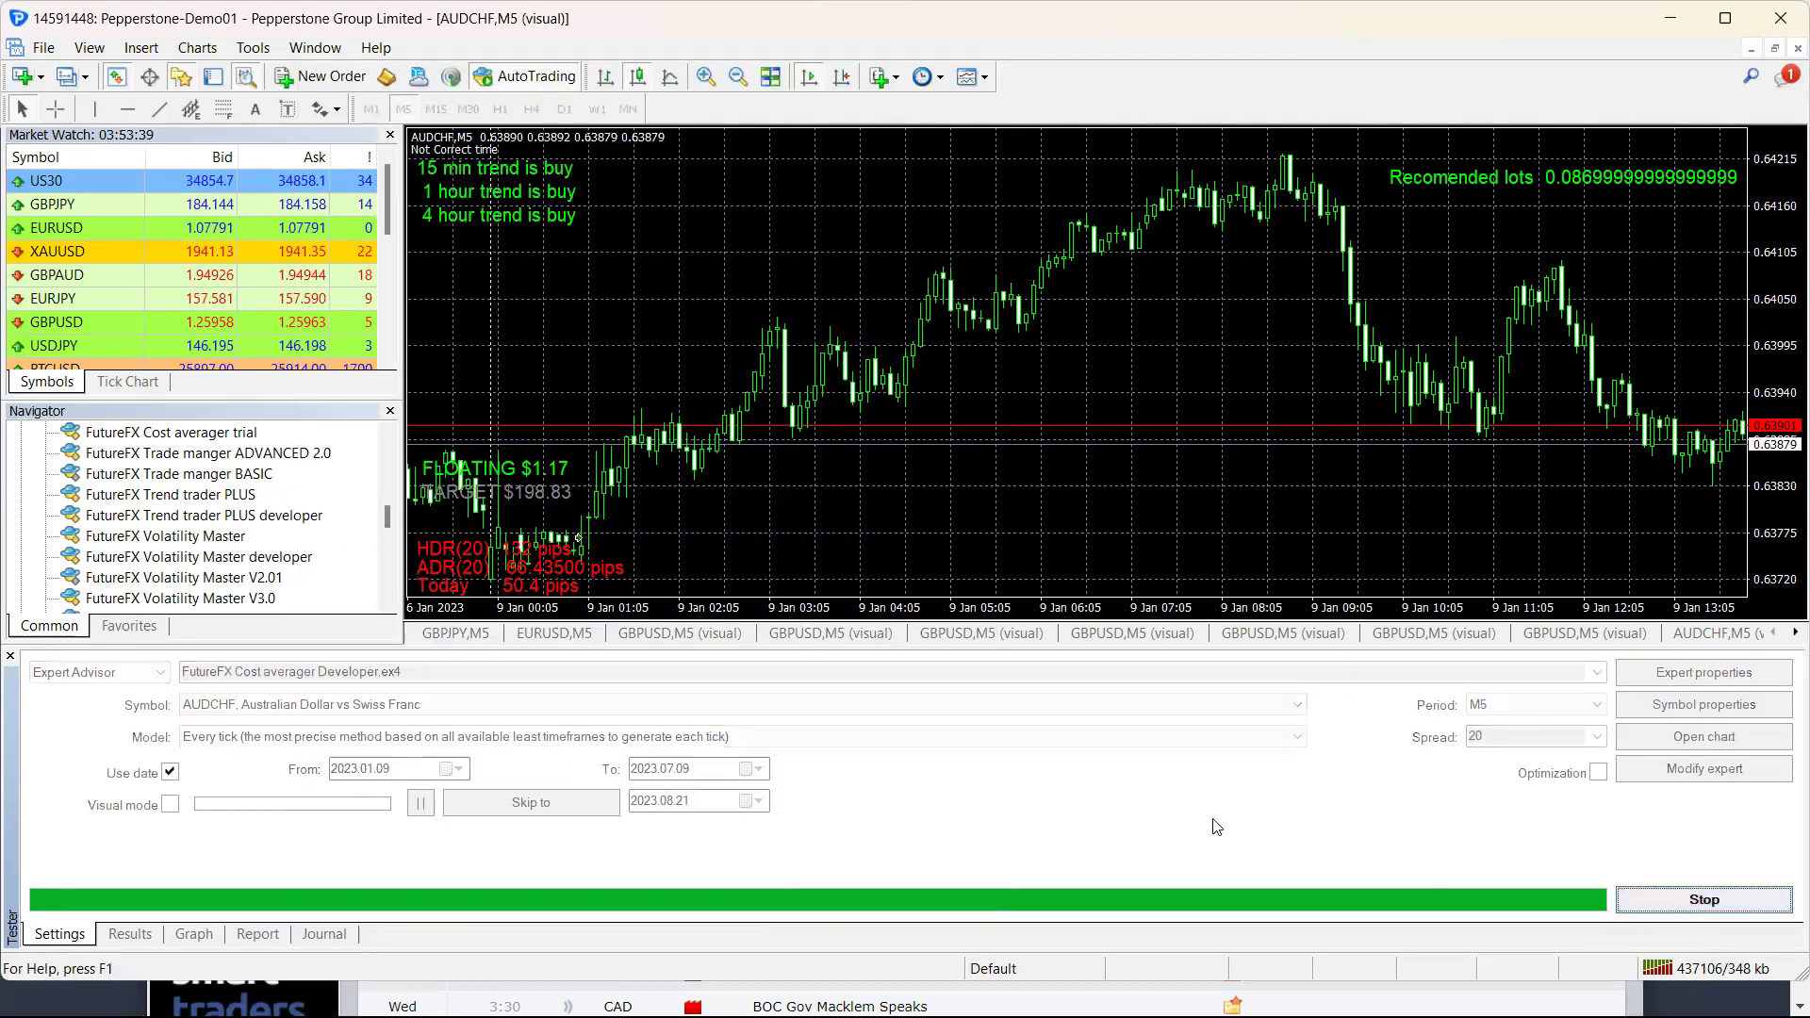
left_click(193, 934)
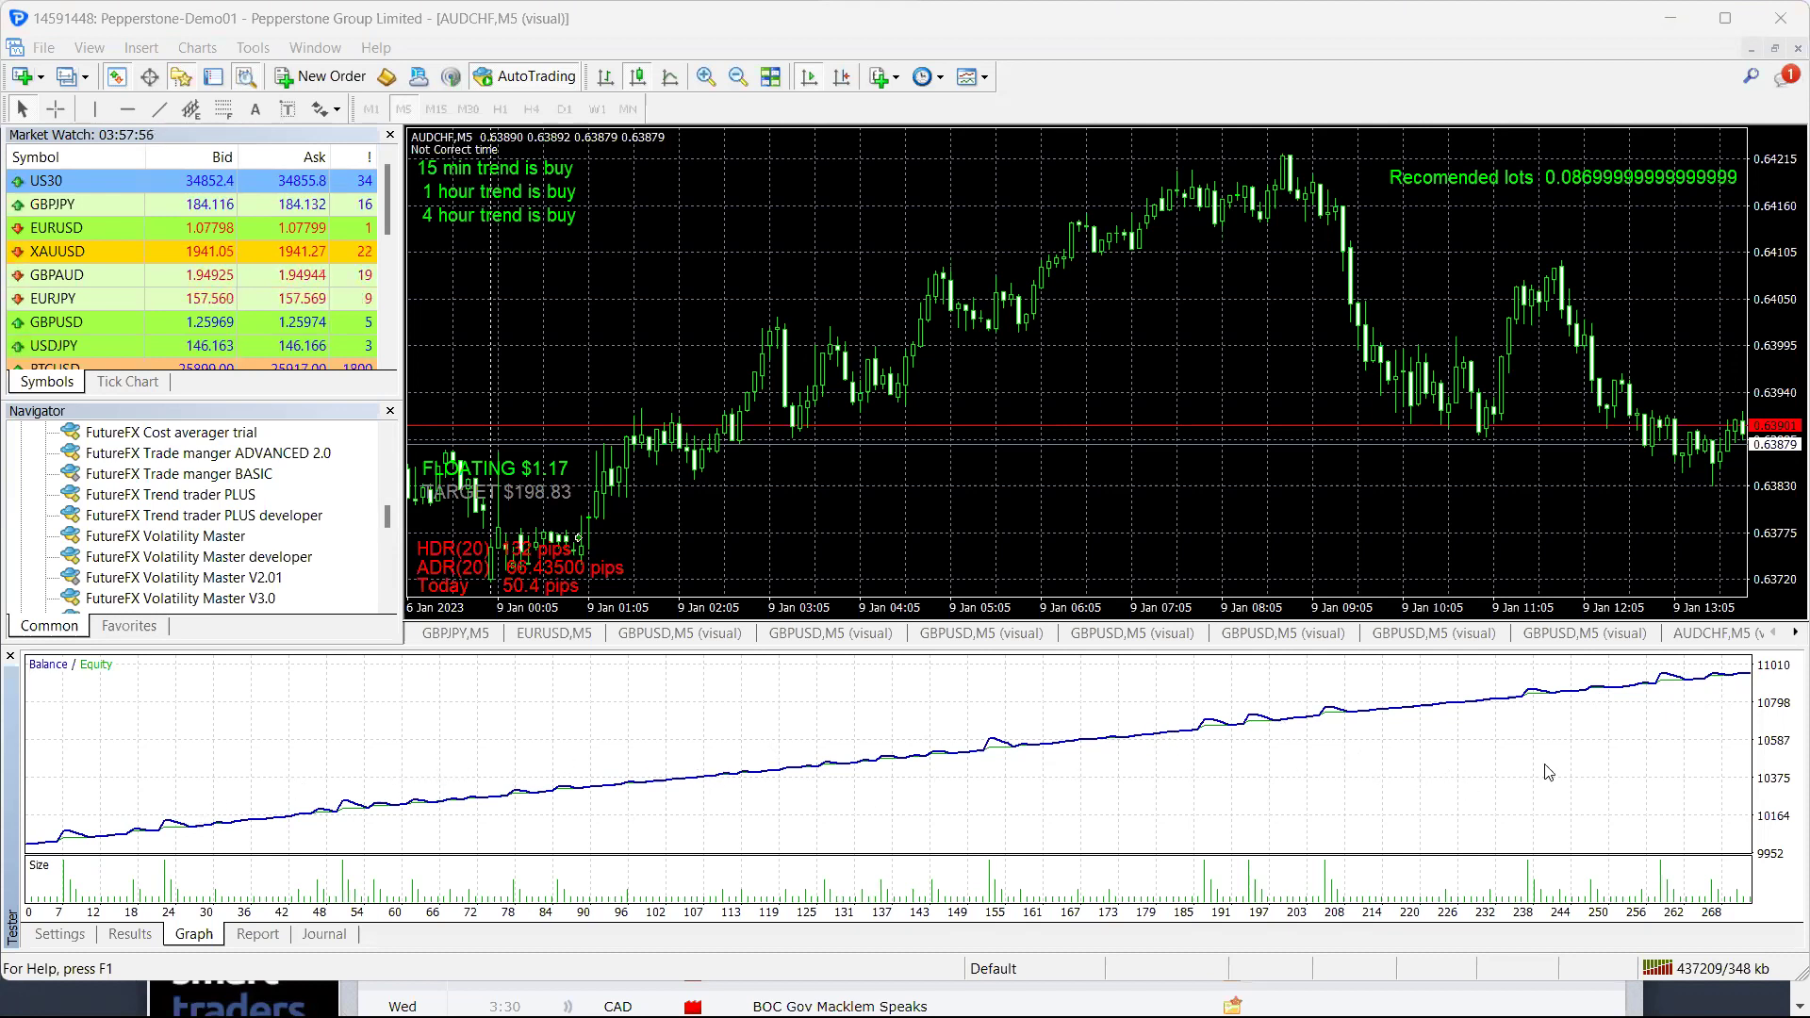
left_click(257, 935)
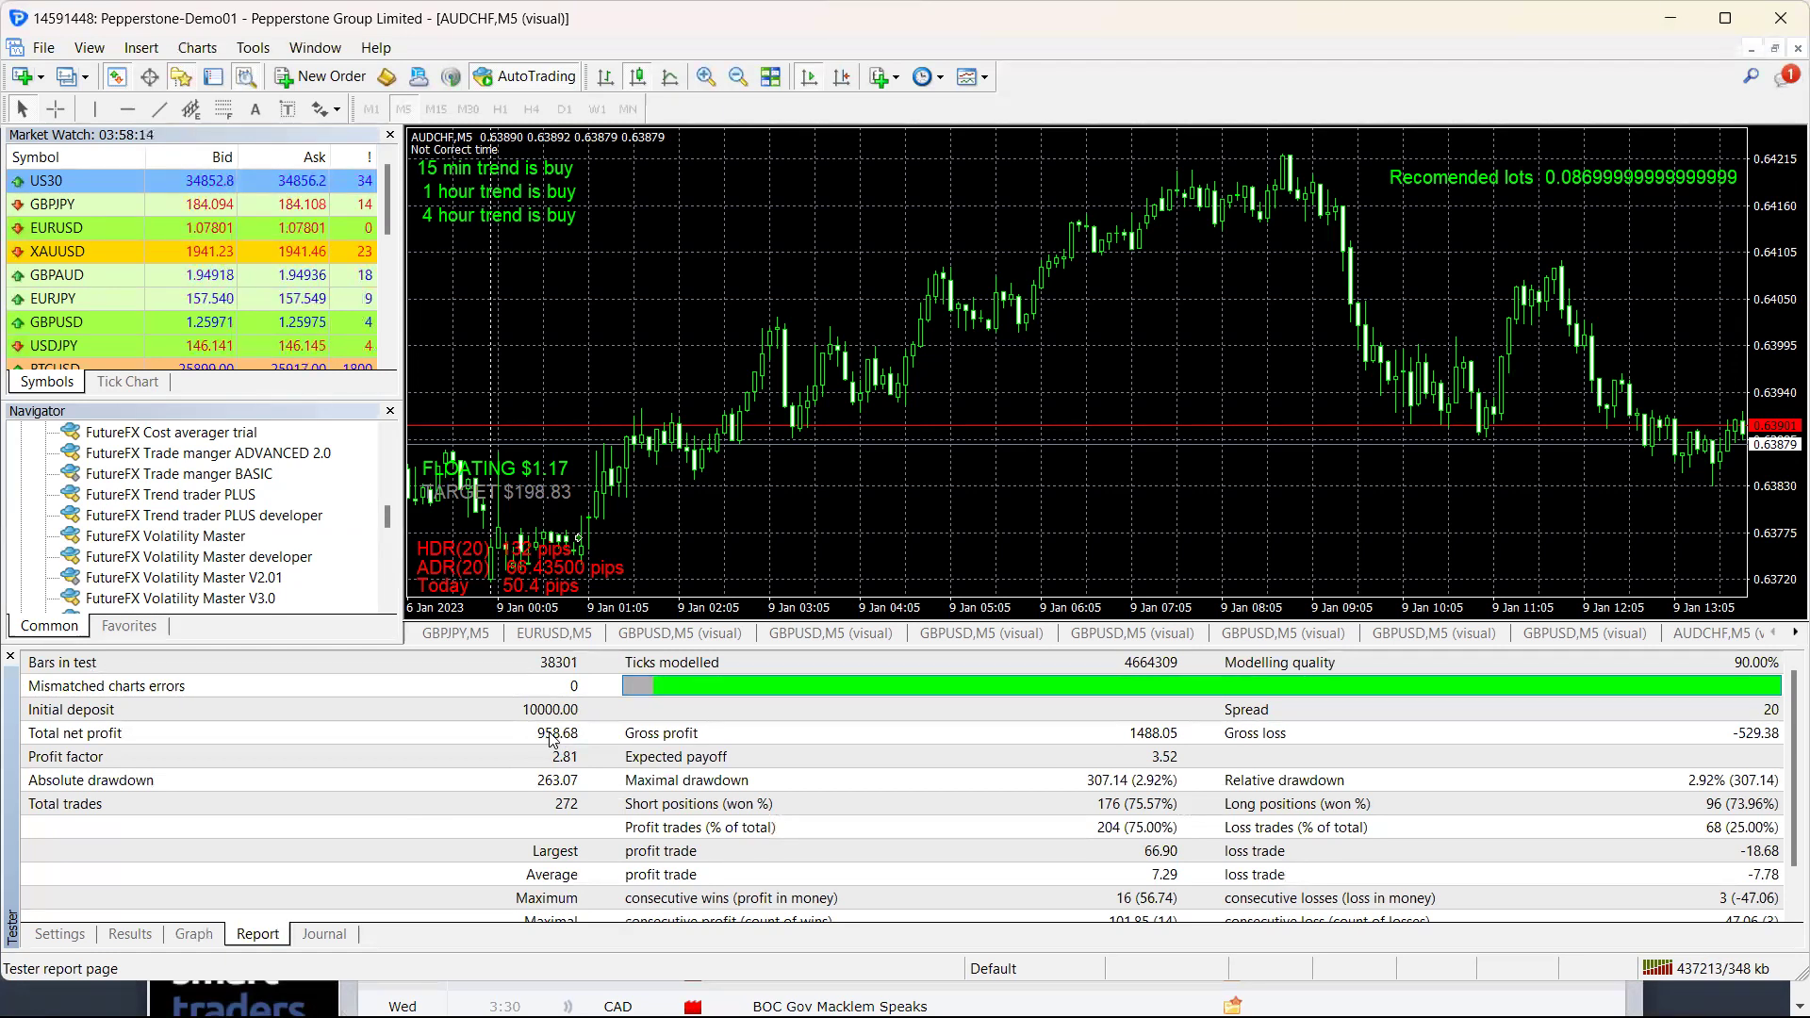
- Compare the AUDCHF test period with the reported drawdown, and recheck the expert's inputs without changing them
left_click(61, 934)
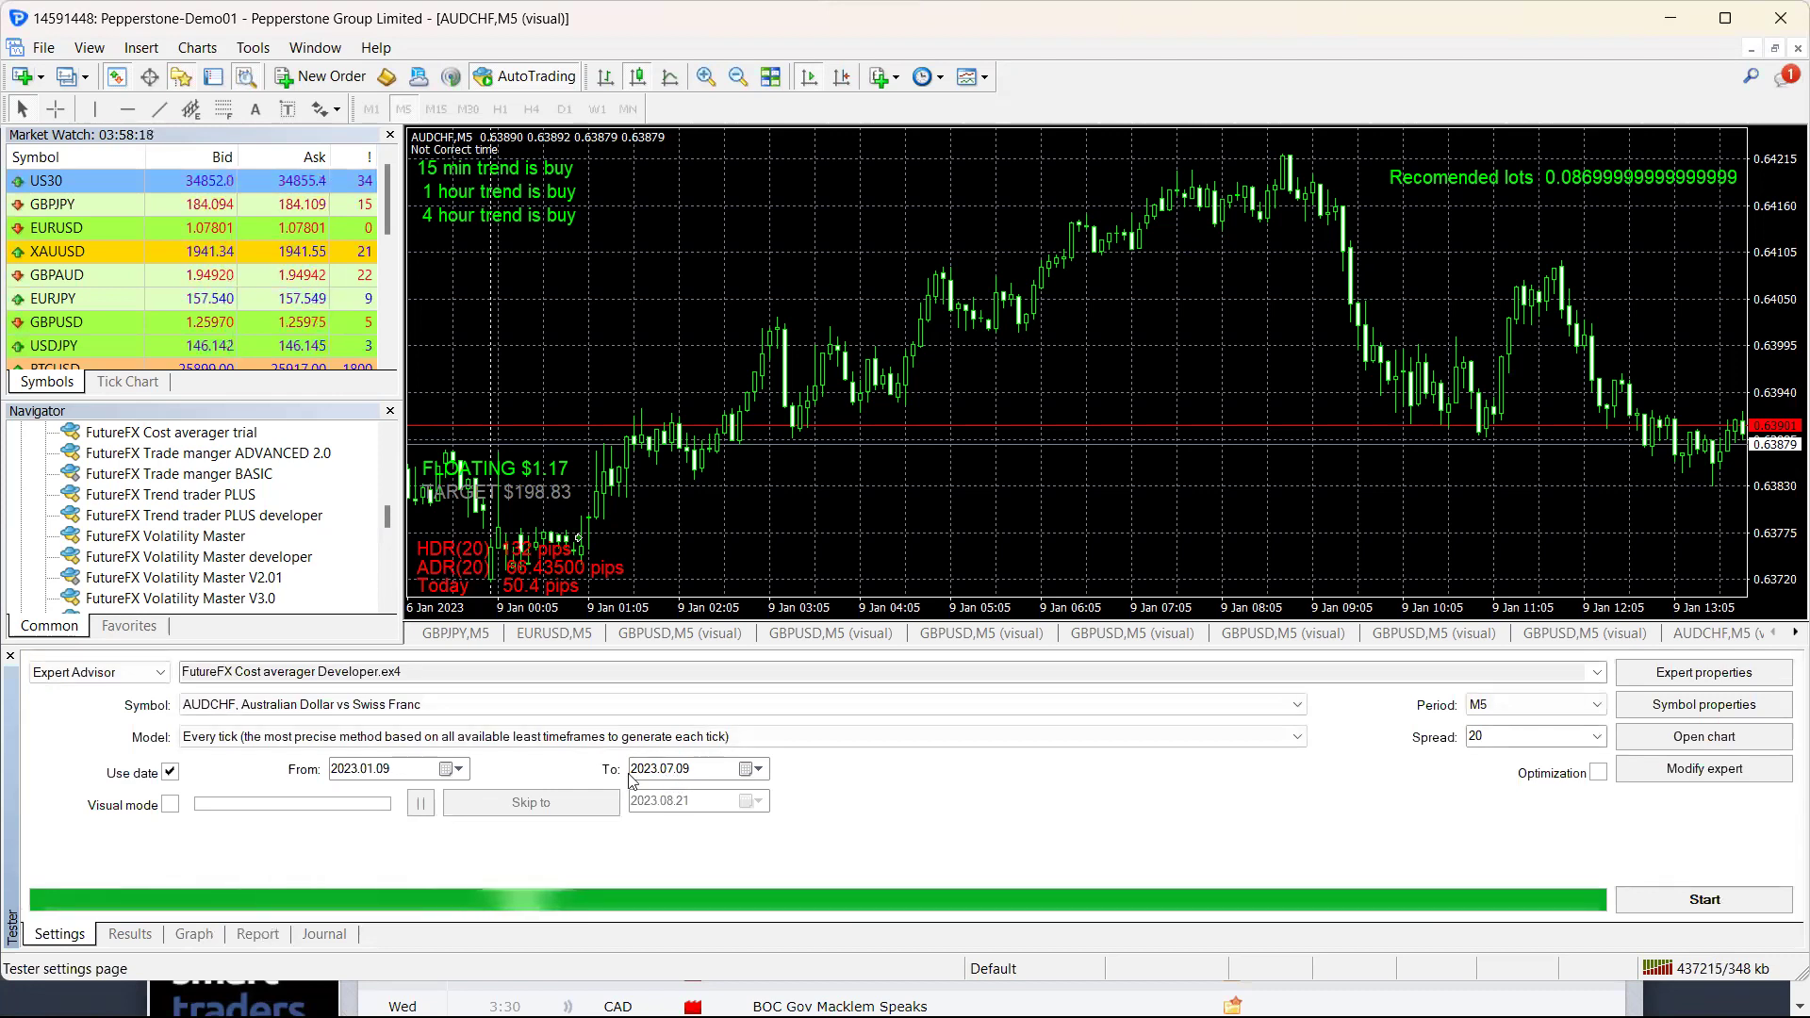
left_click(183, 938)
left_click(259, 939)
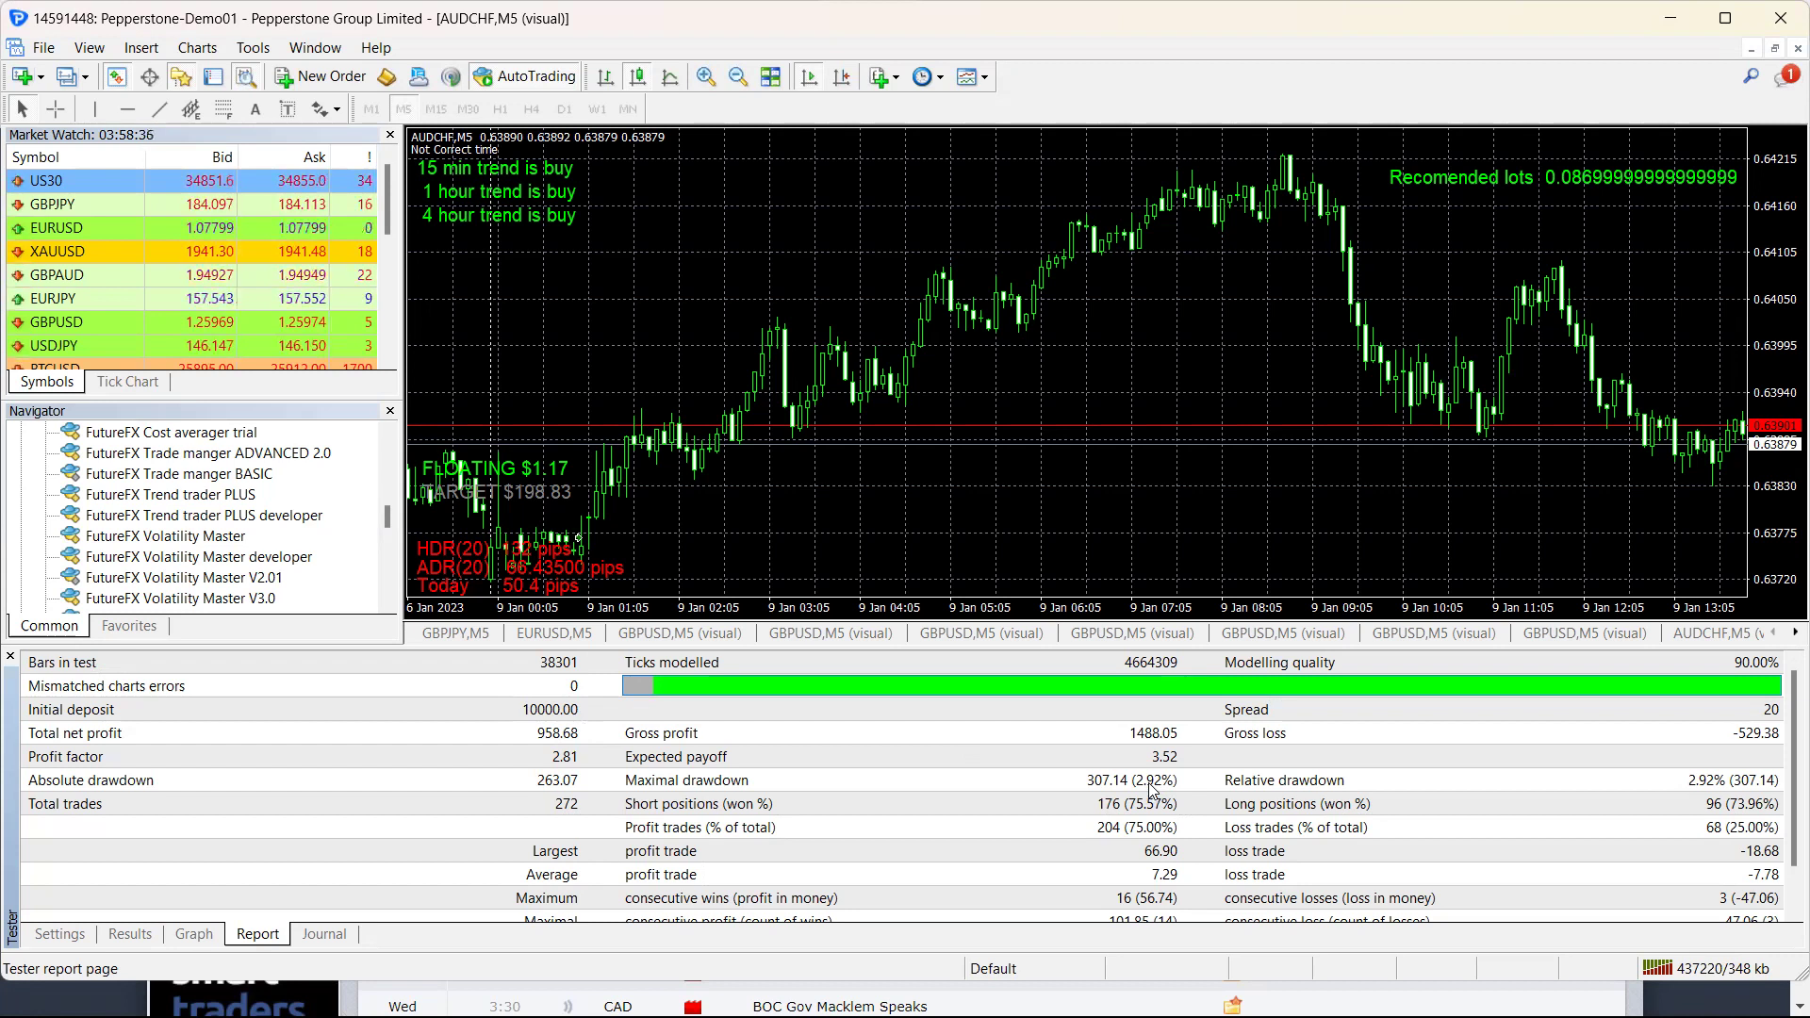
left_click(53, 937)
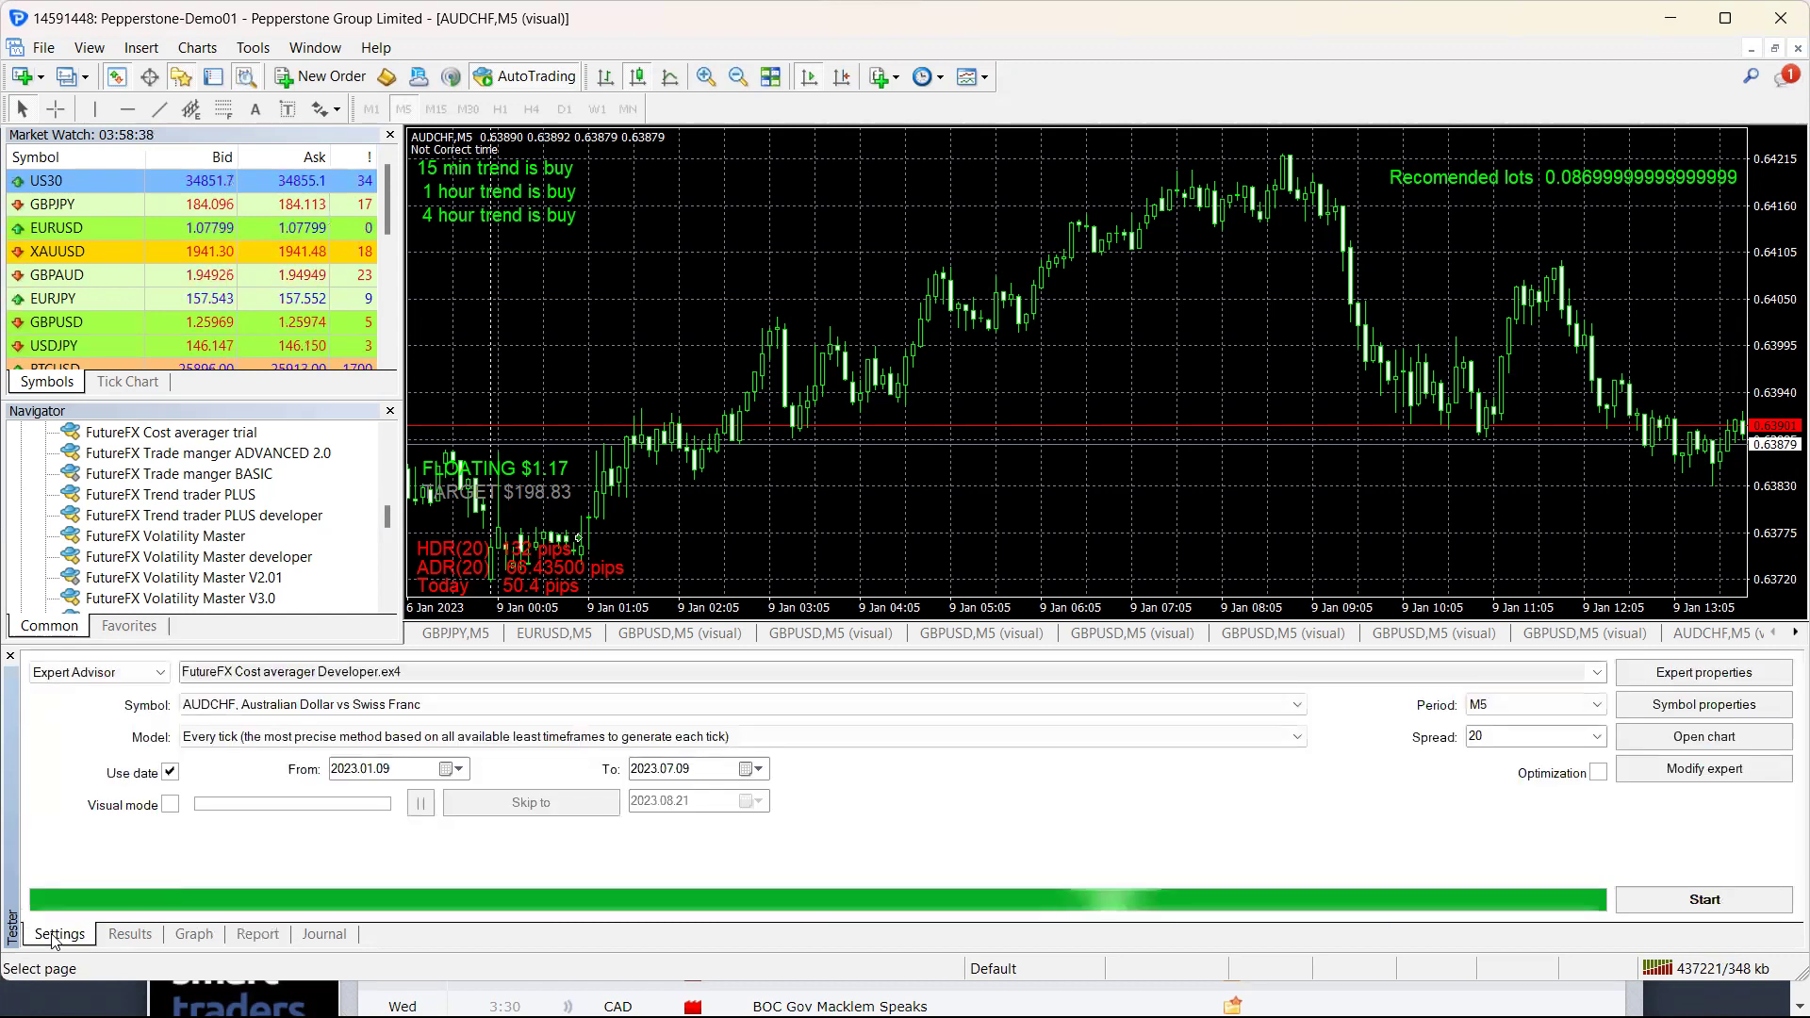
left_click(1657, 673)
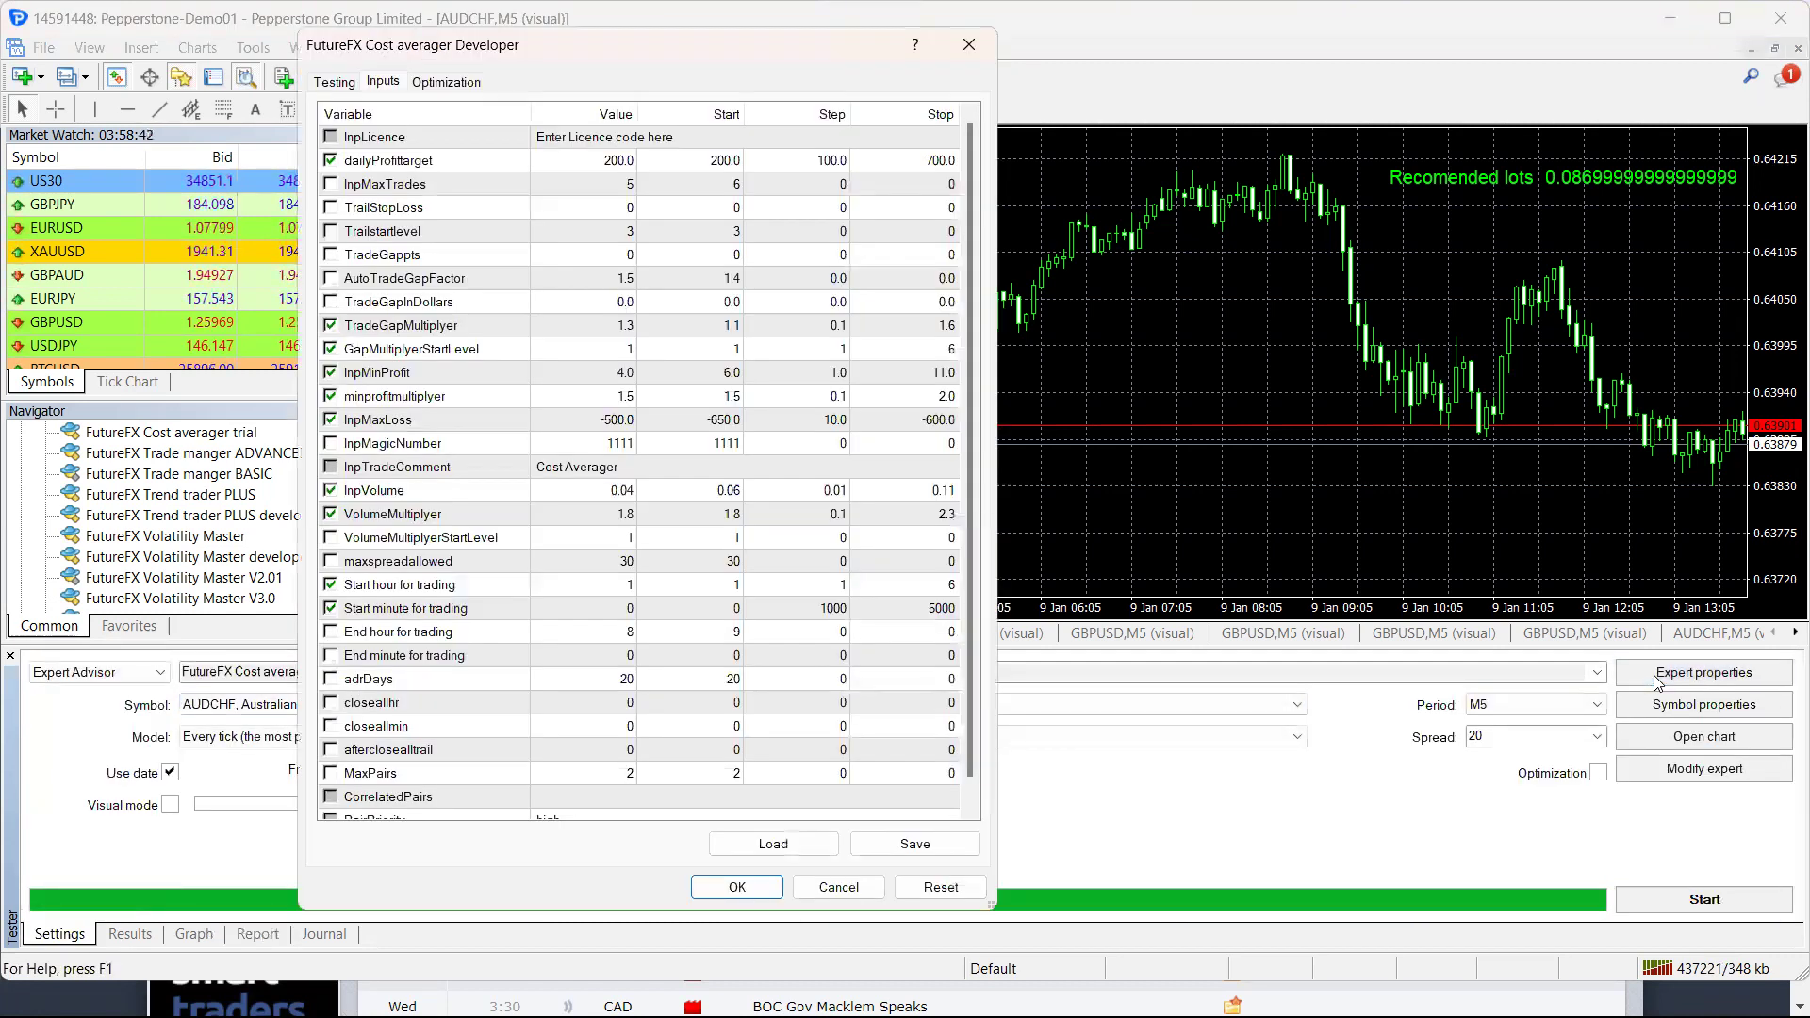
left_click(723, 888)
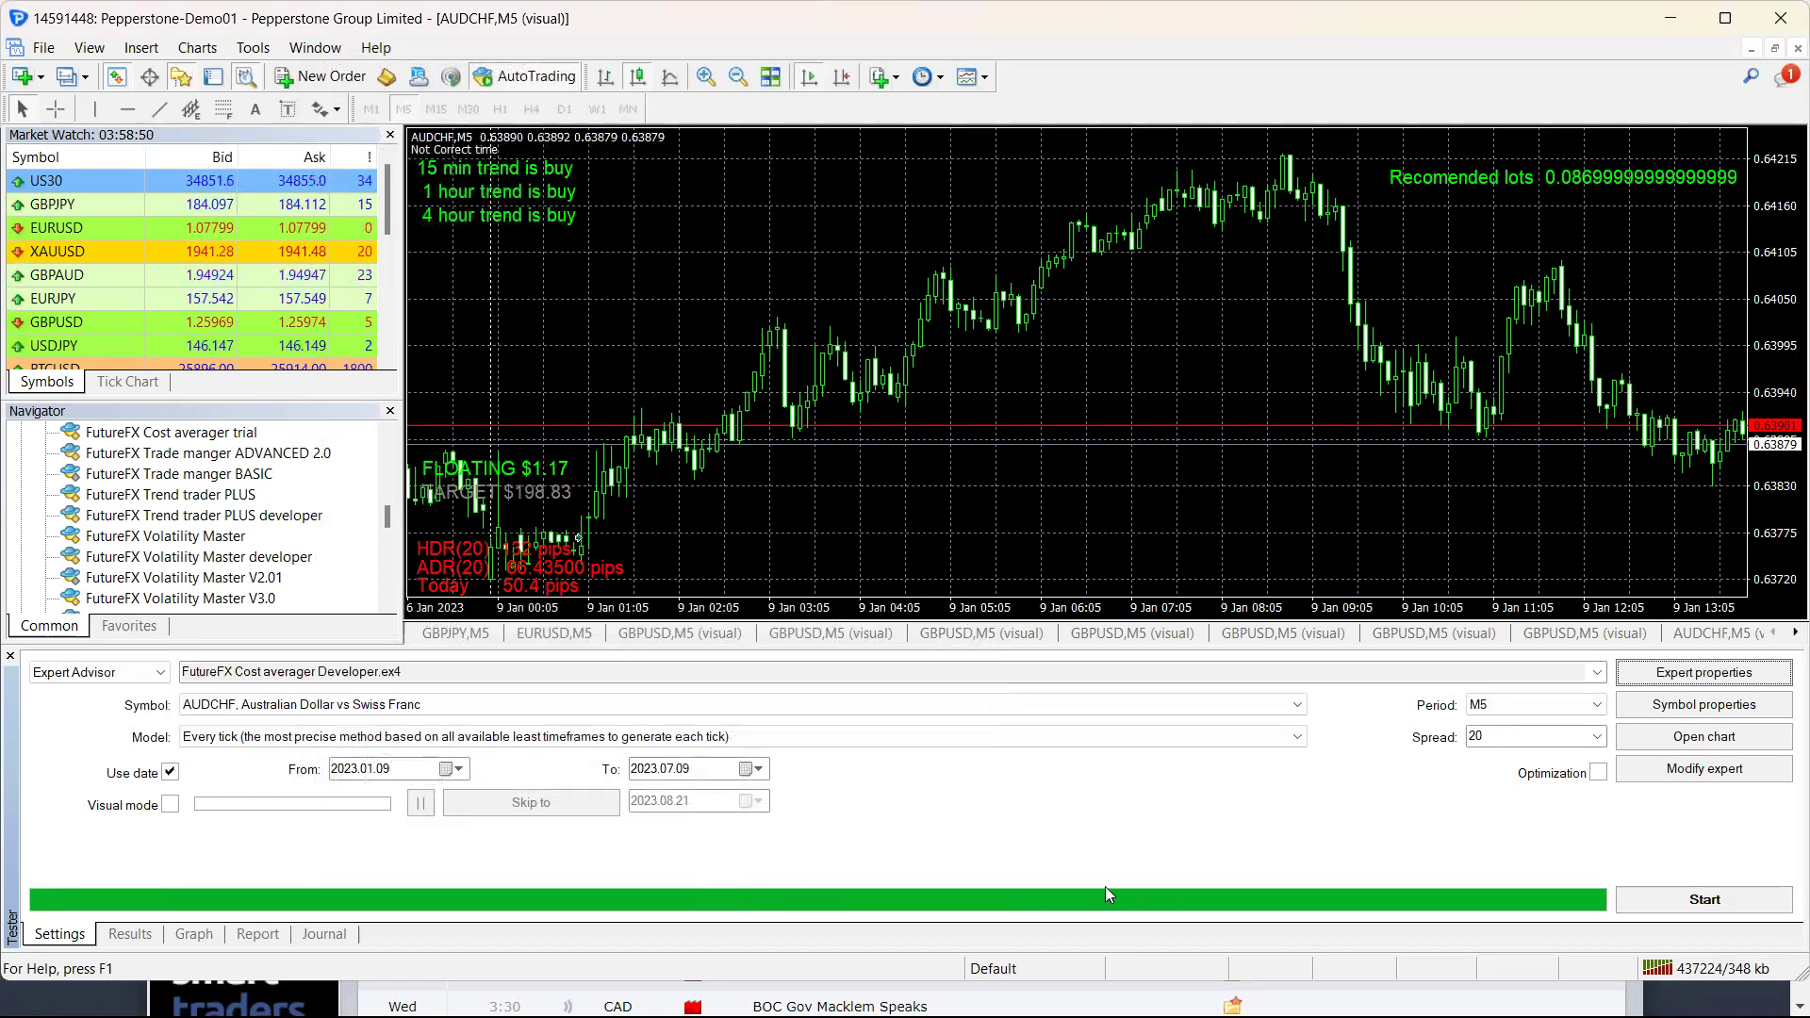
- Switch the backtest symbol to GBPUSD and set the expert's InpMaxTrades to 4, accepting the inputs
left_click(897, 715)
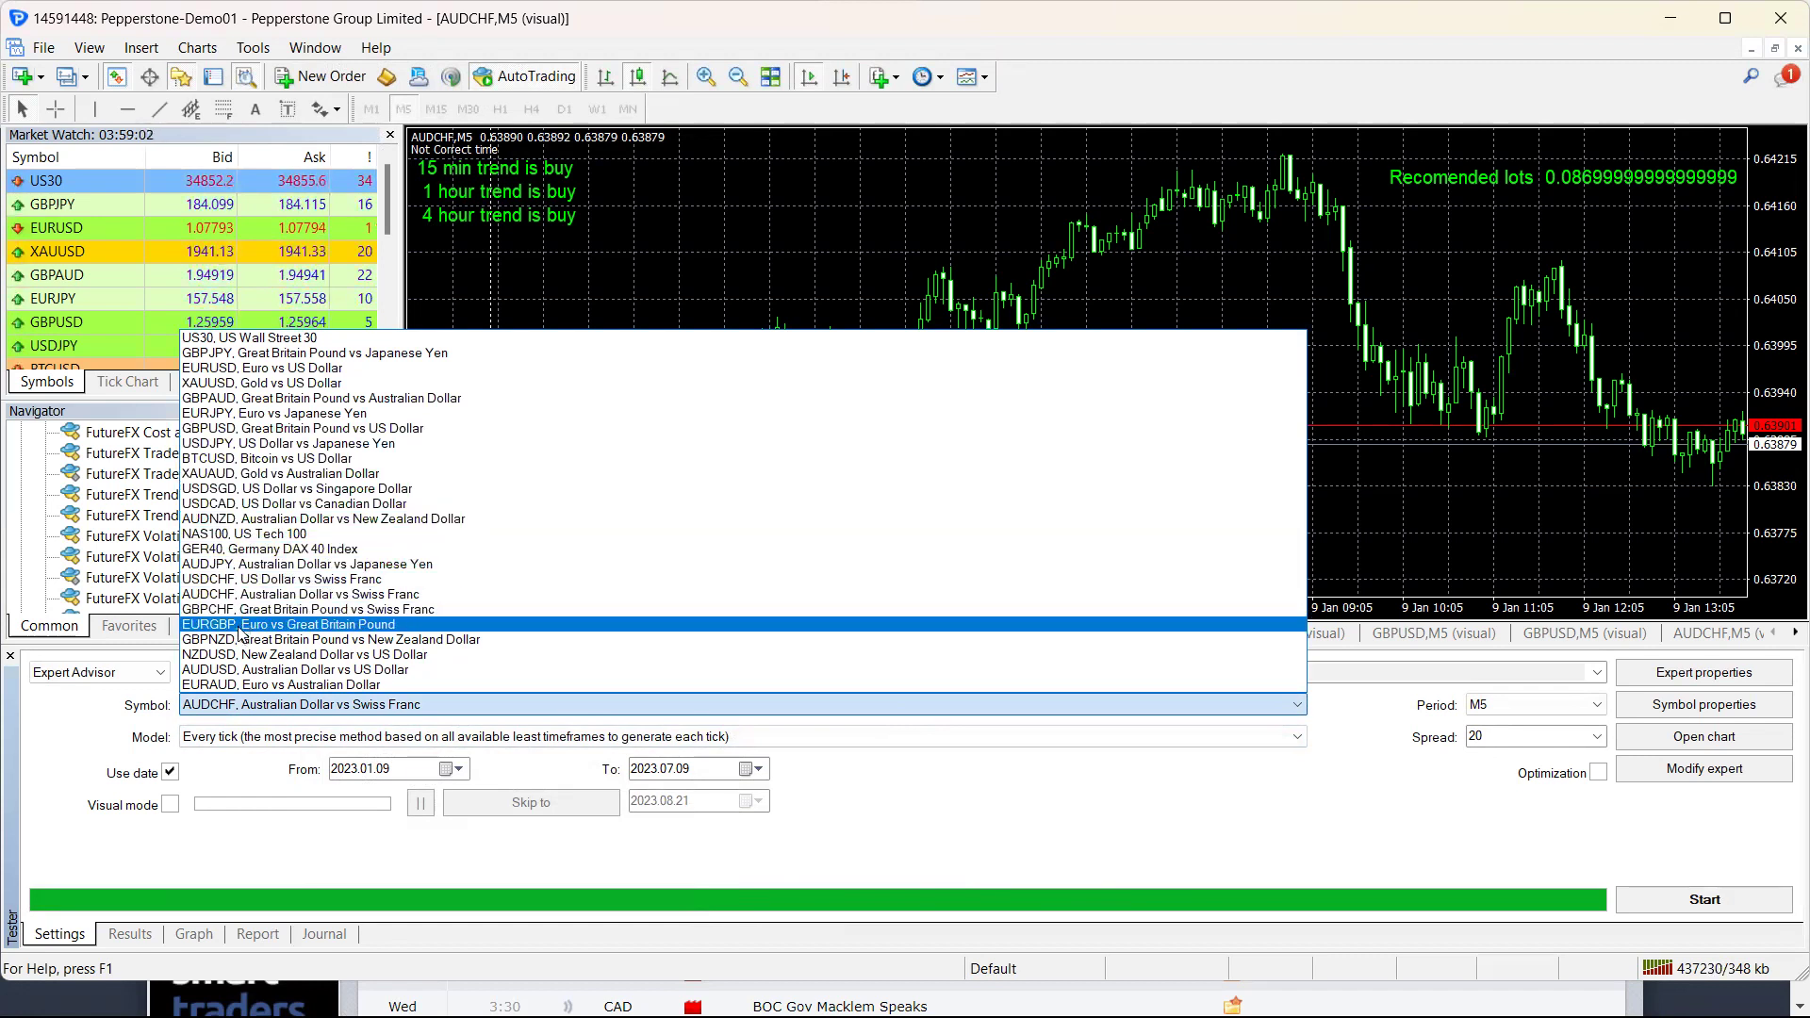
left_click(242, 429)
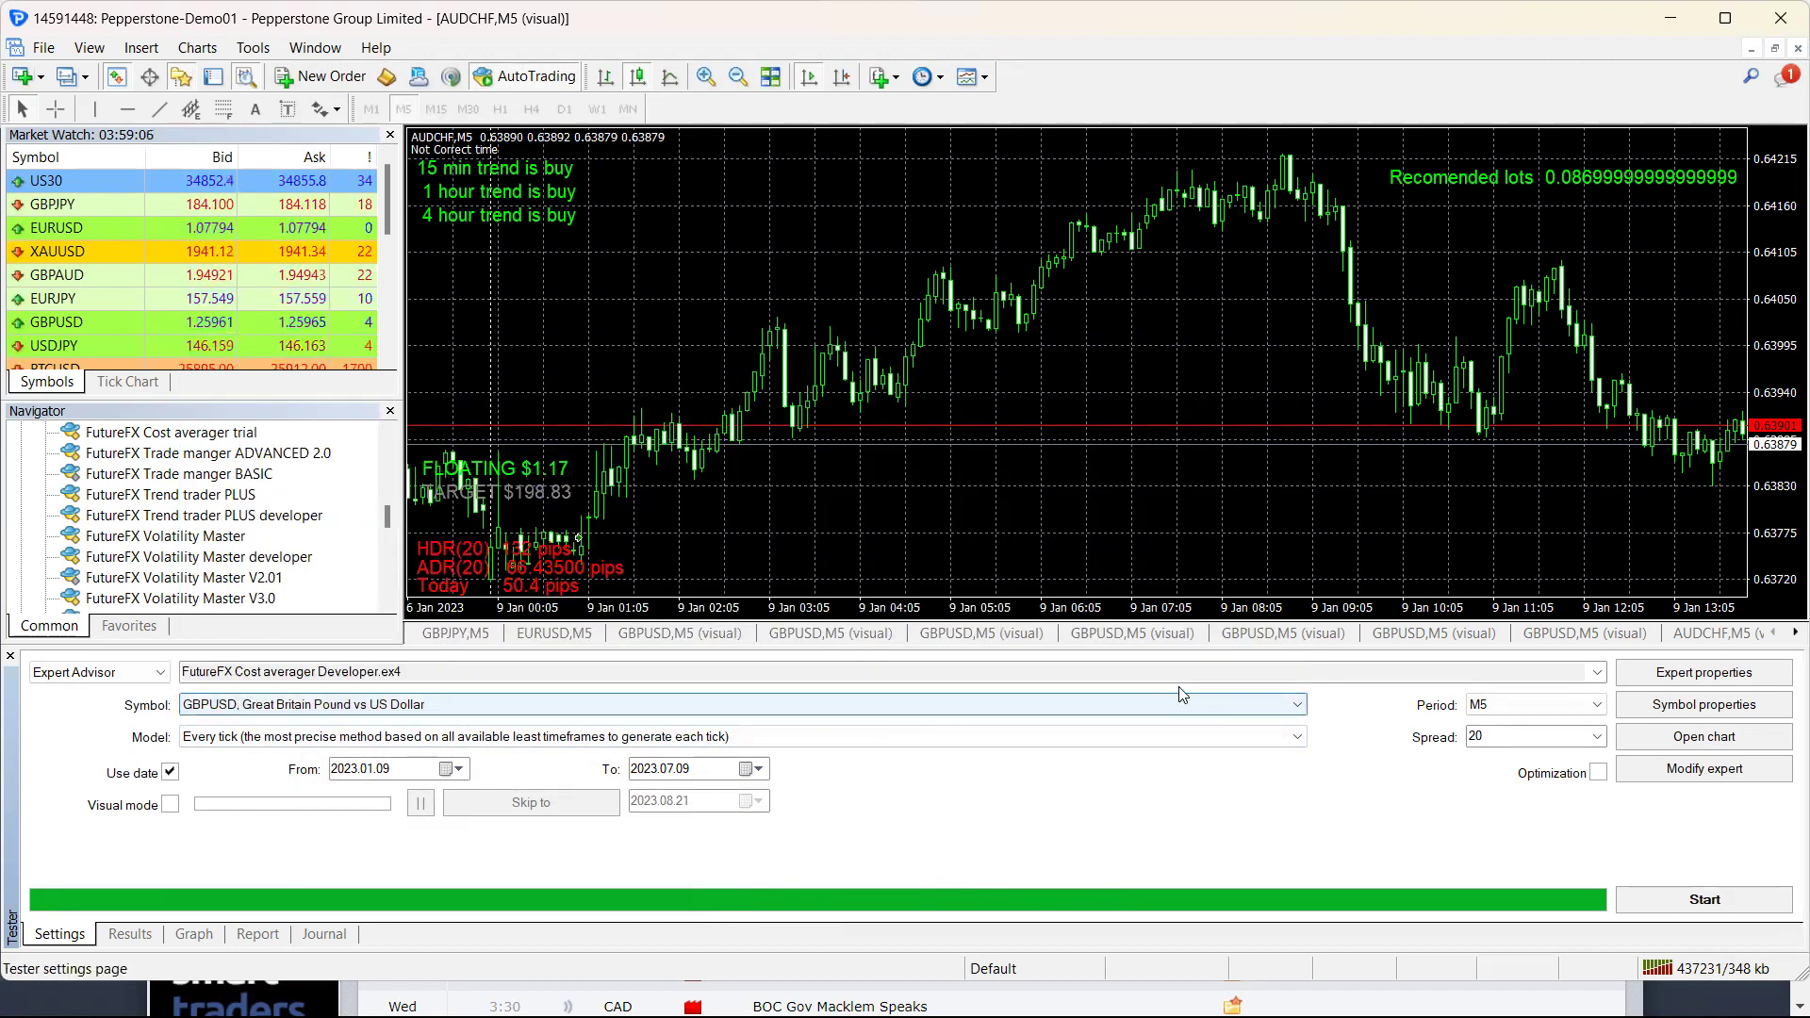
left_click(1690, 673)
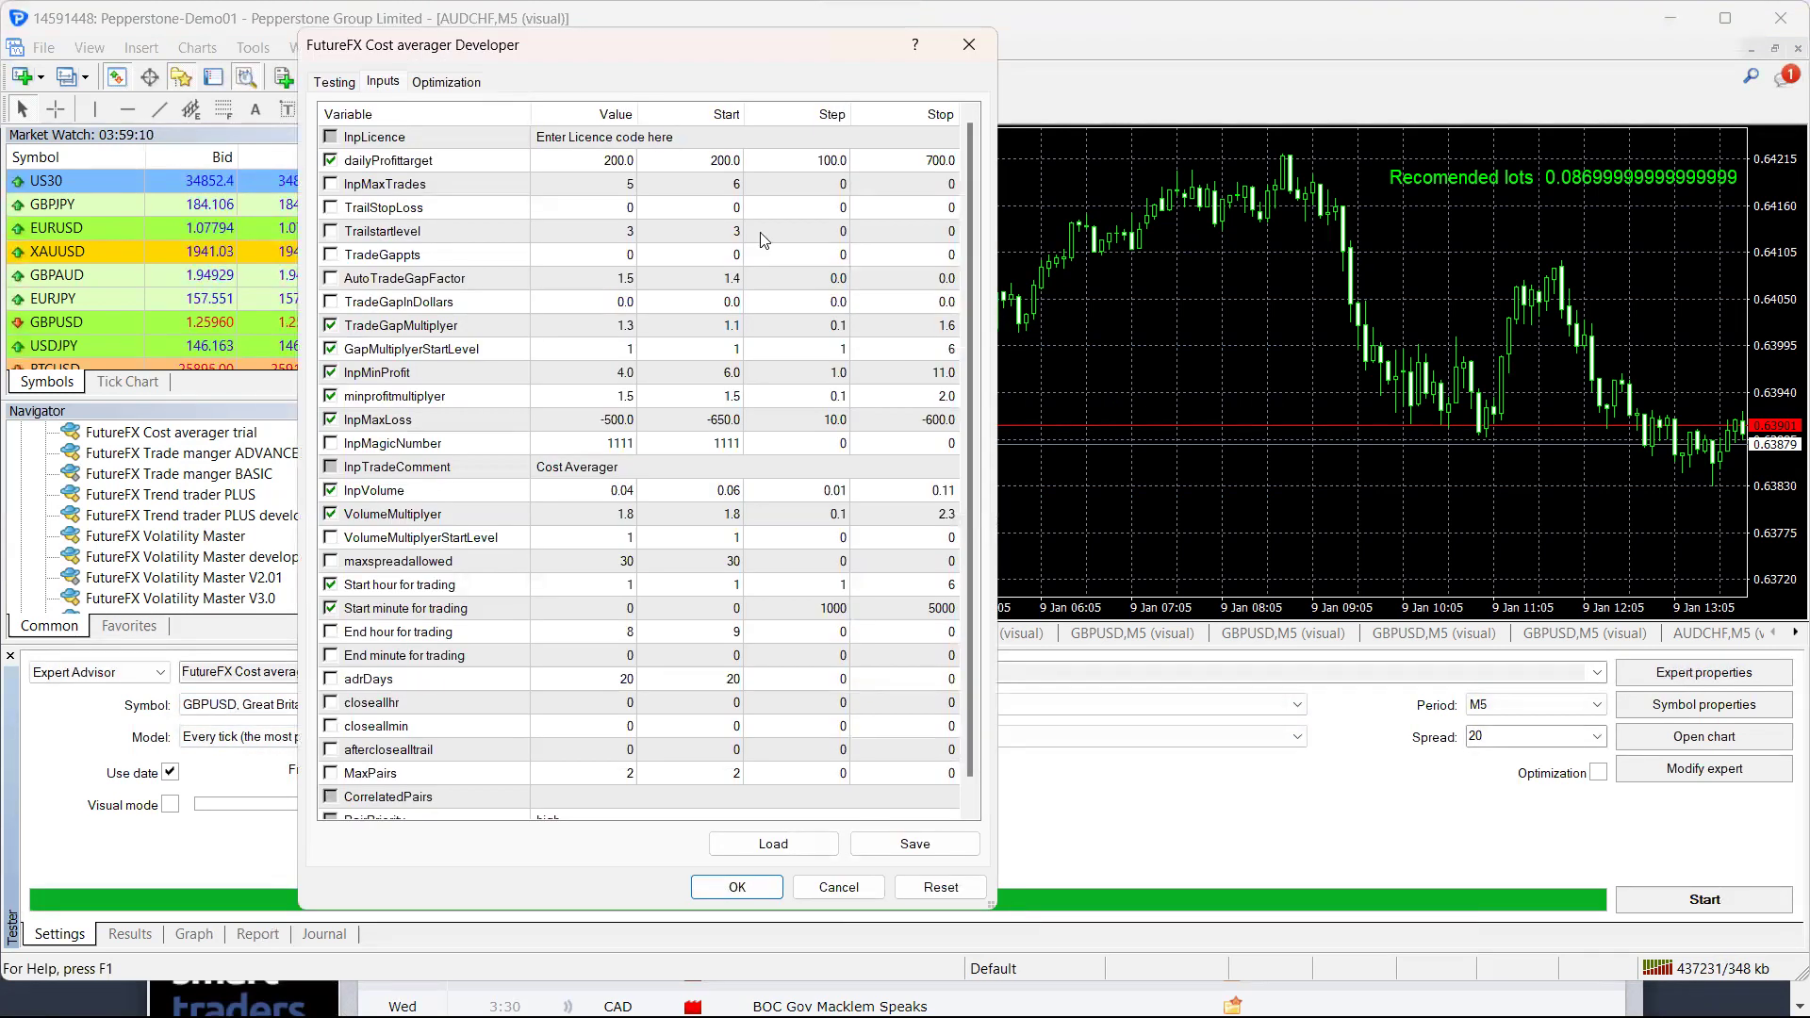
double_click(630, 186)
type("4")
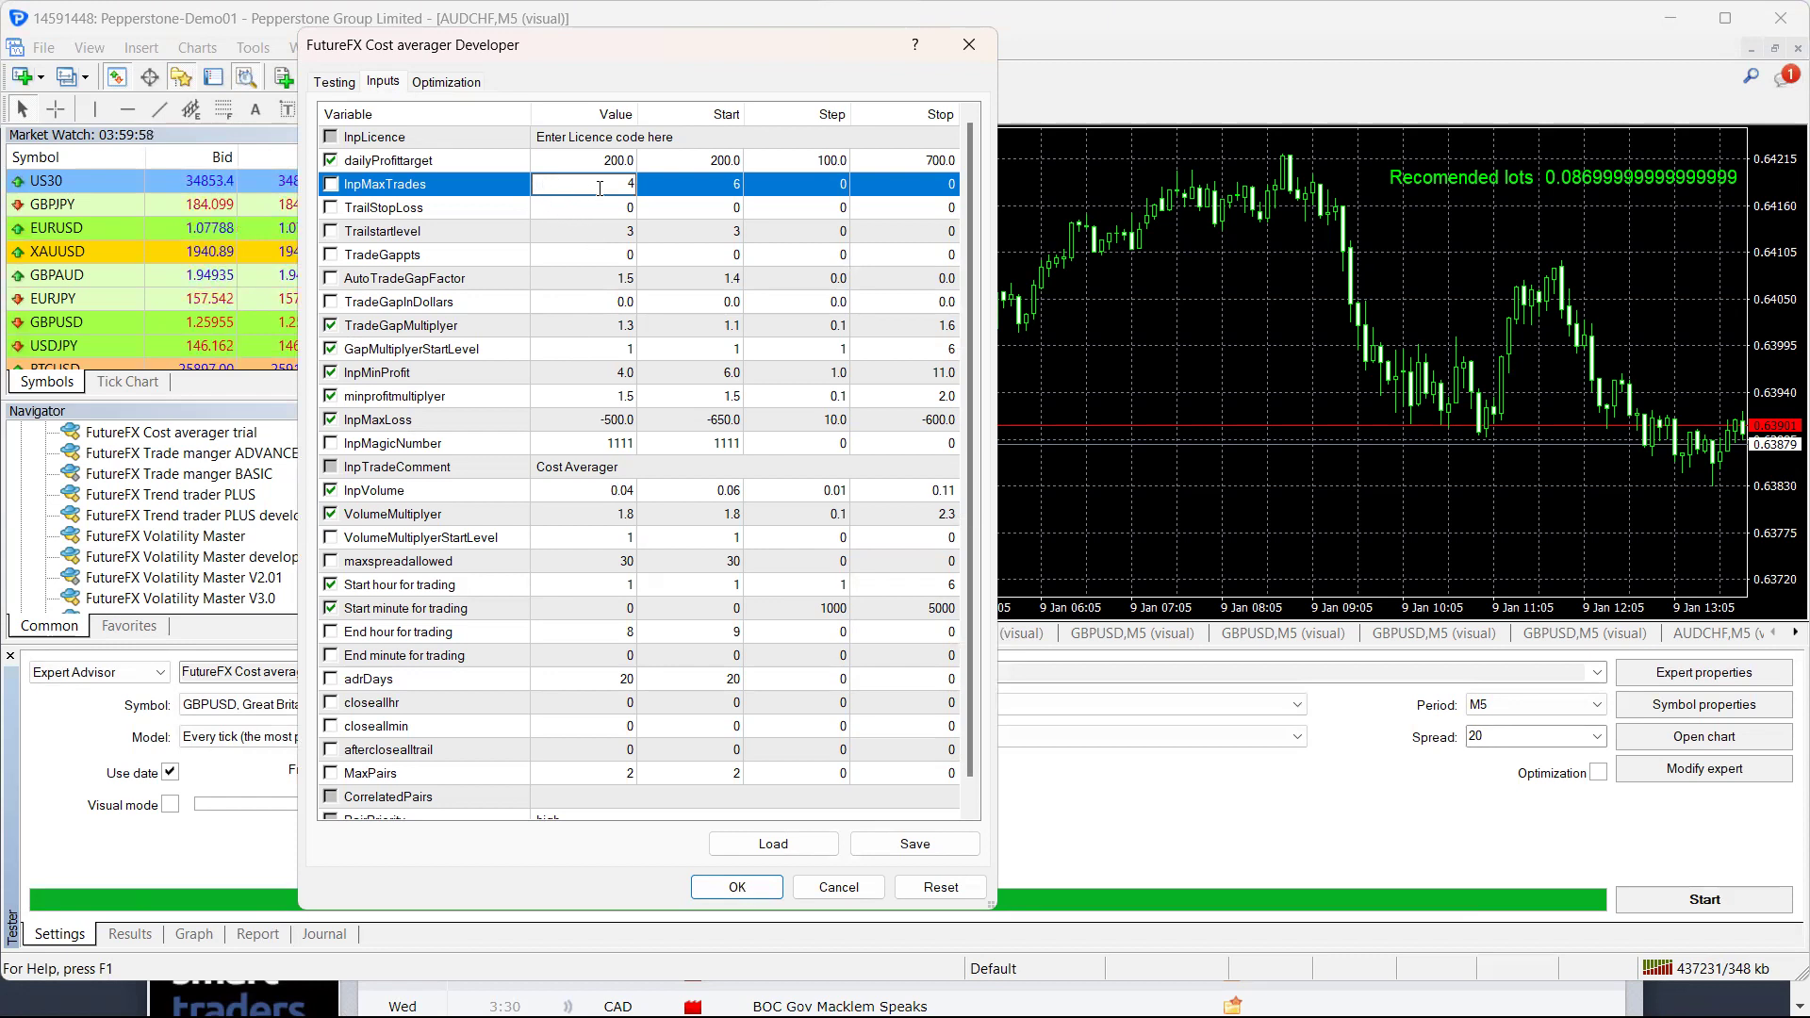
type("4")
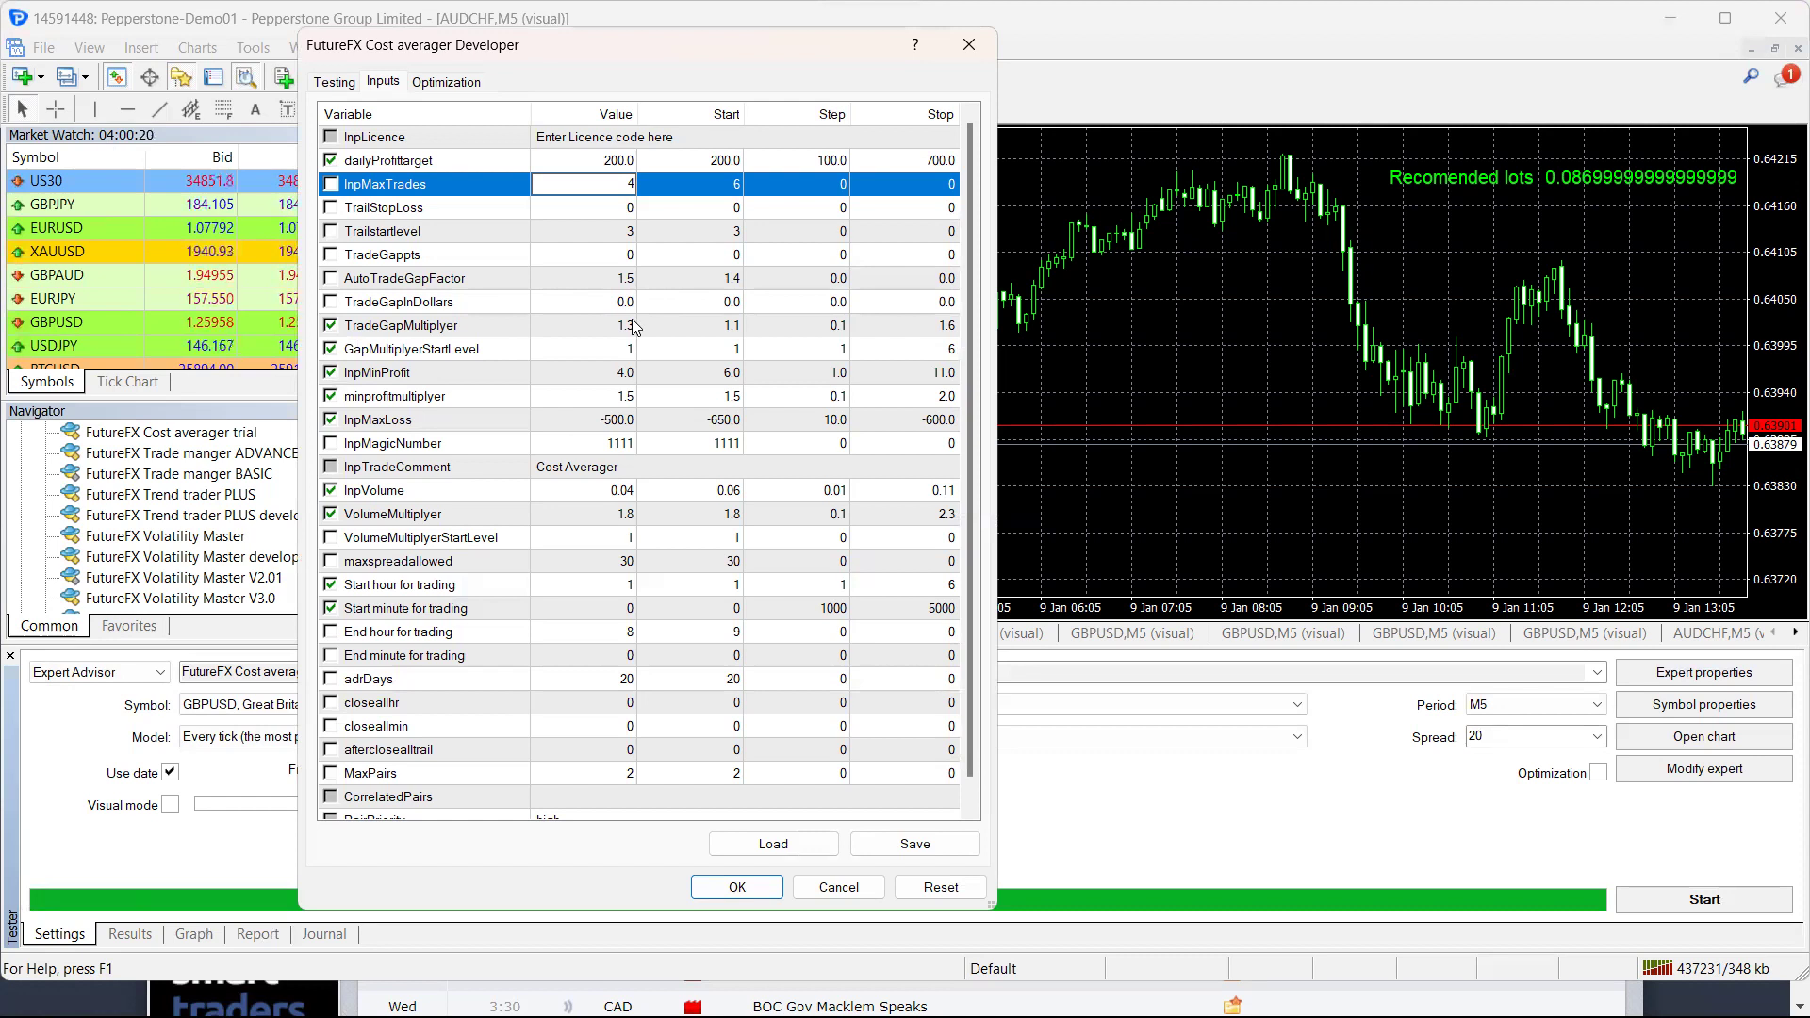
left_click(630, 375)
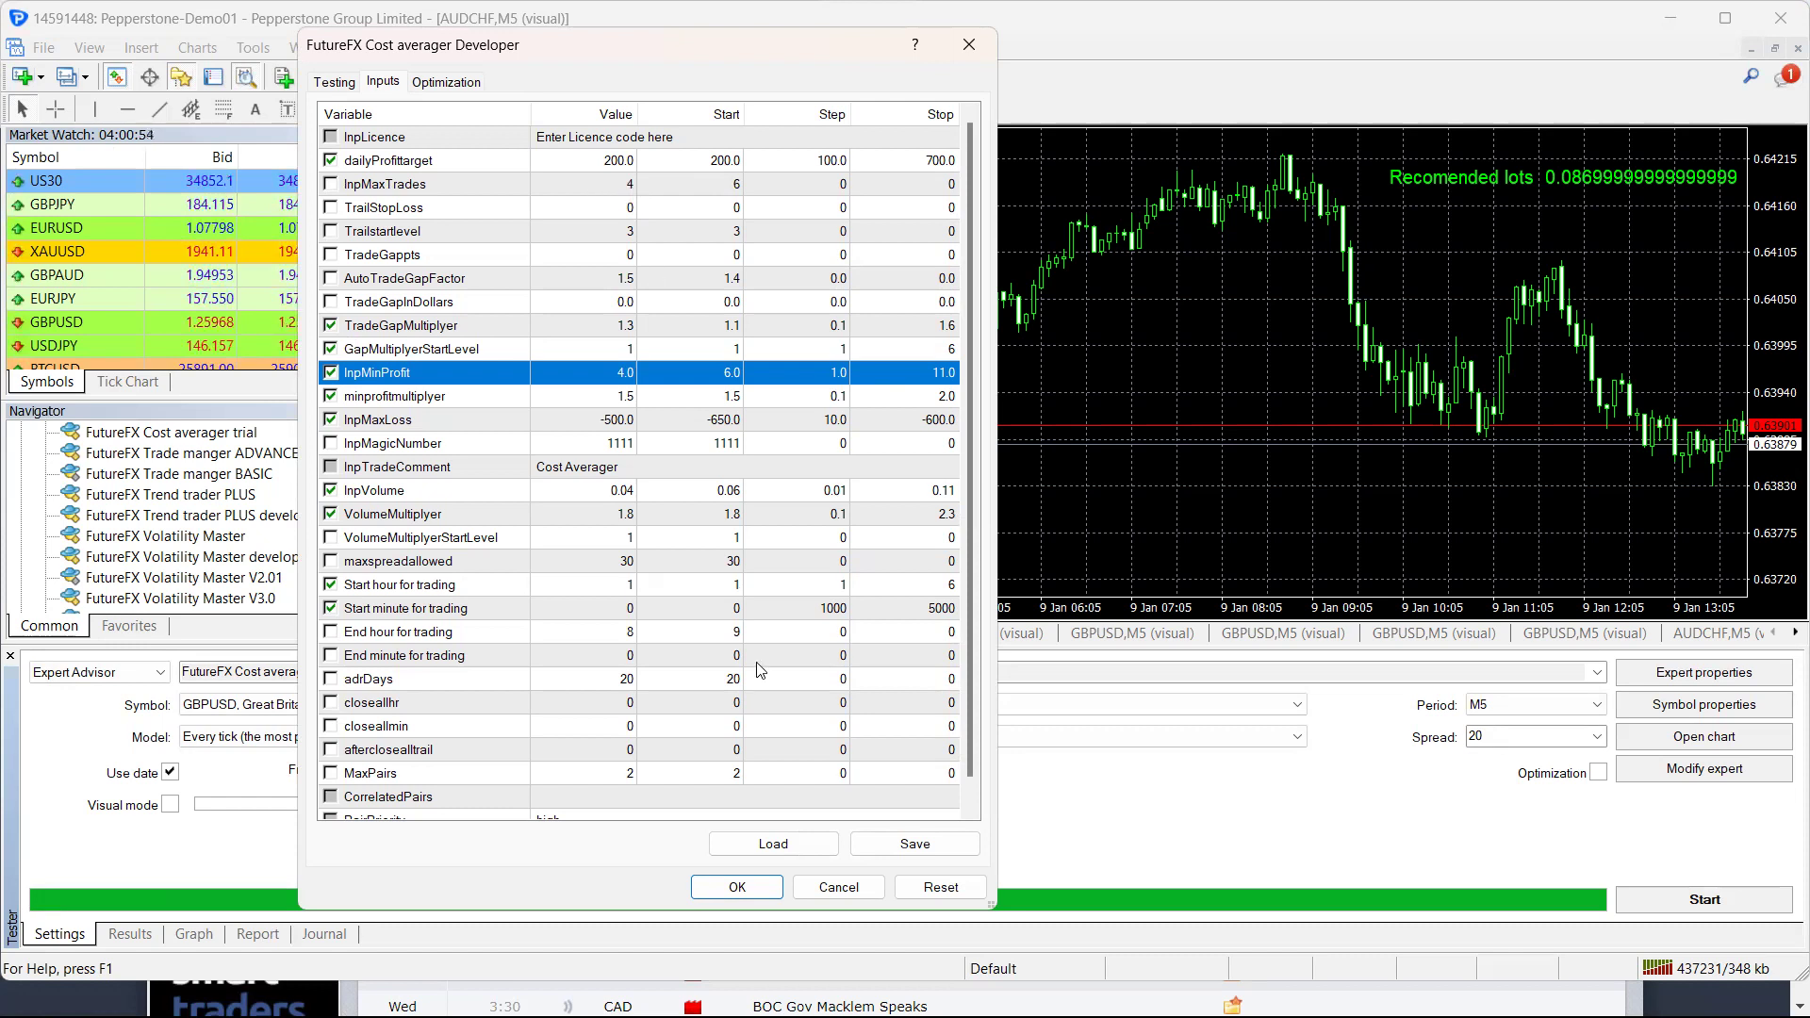
left_click(723, 890)
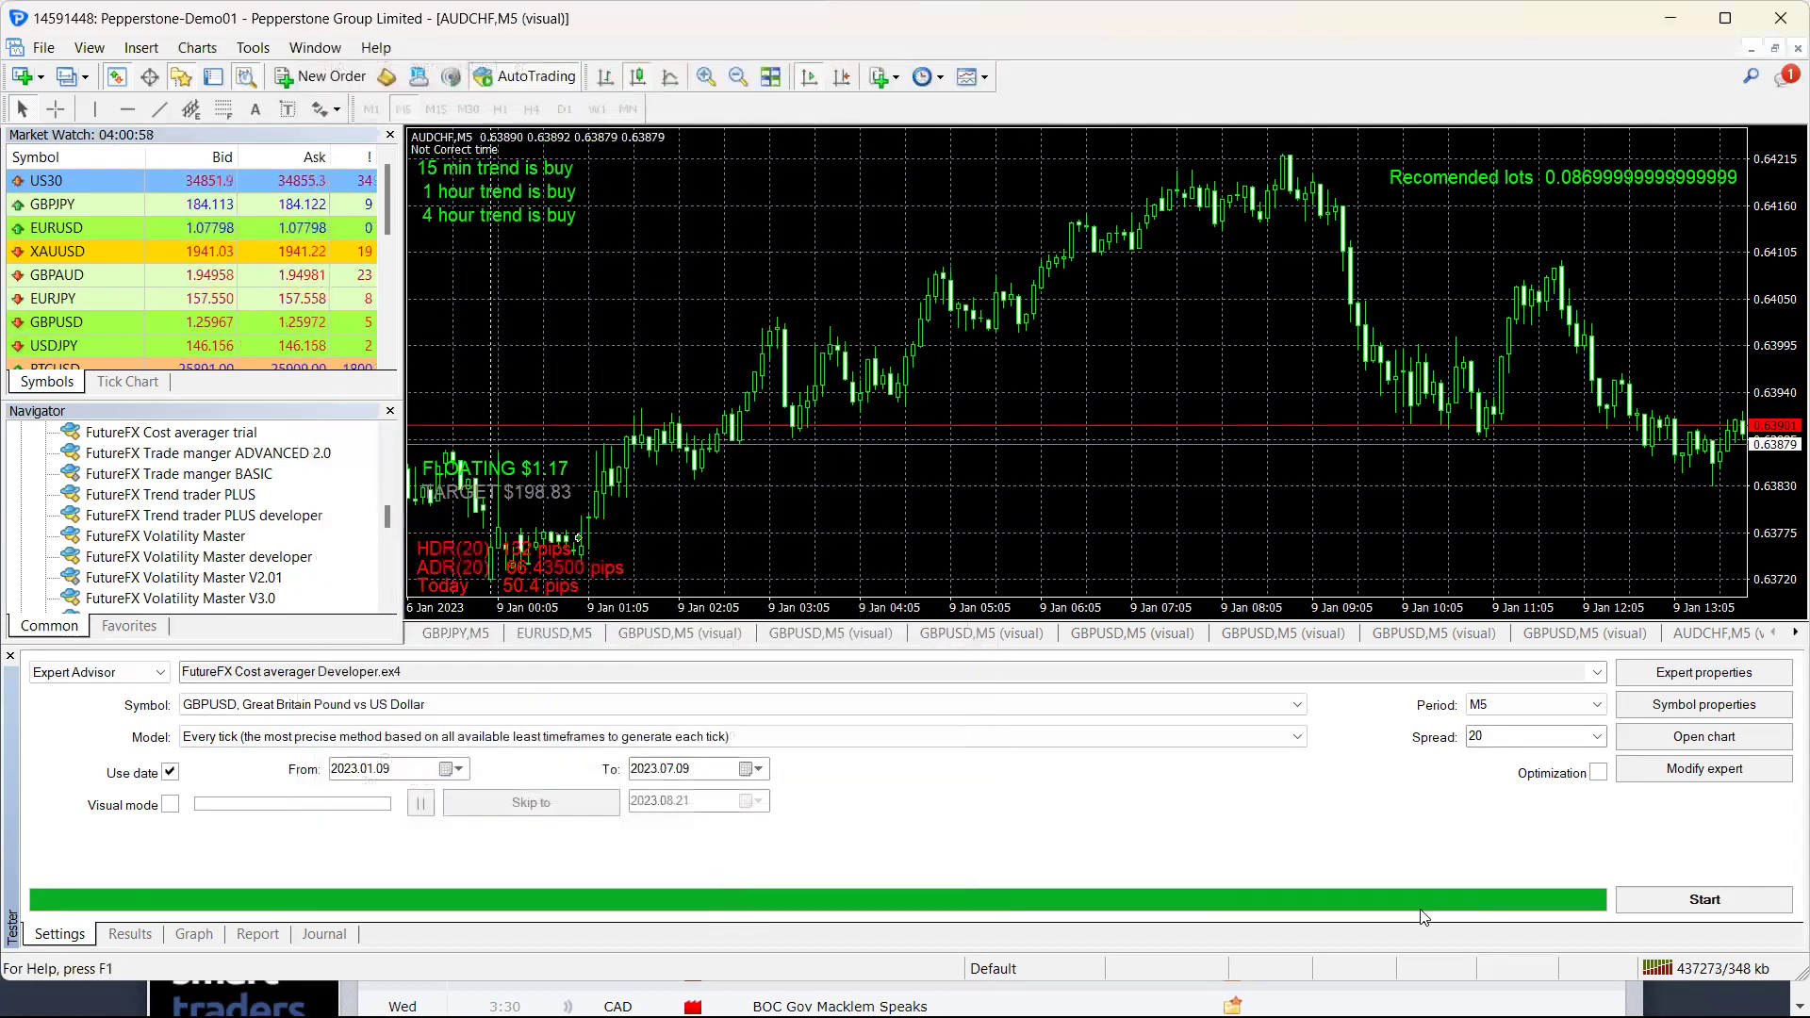
- Start the GBPUSD backtest and watch its balance graph and progress while it runs
left_click(1652, 907)
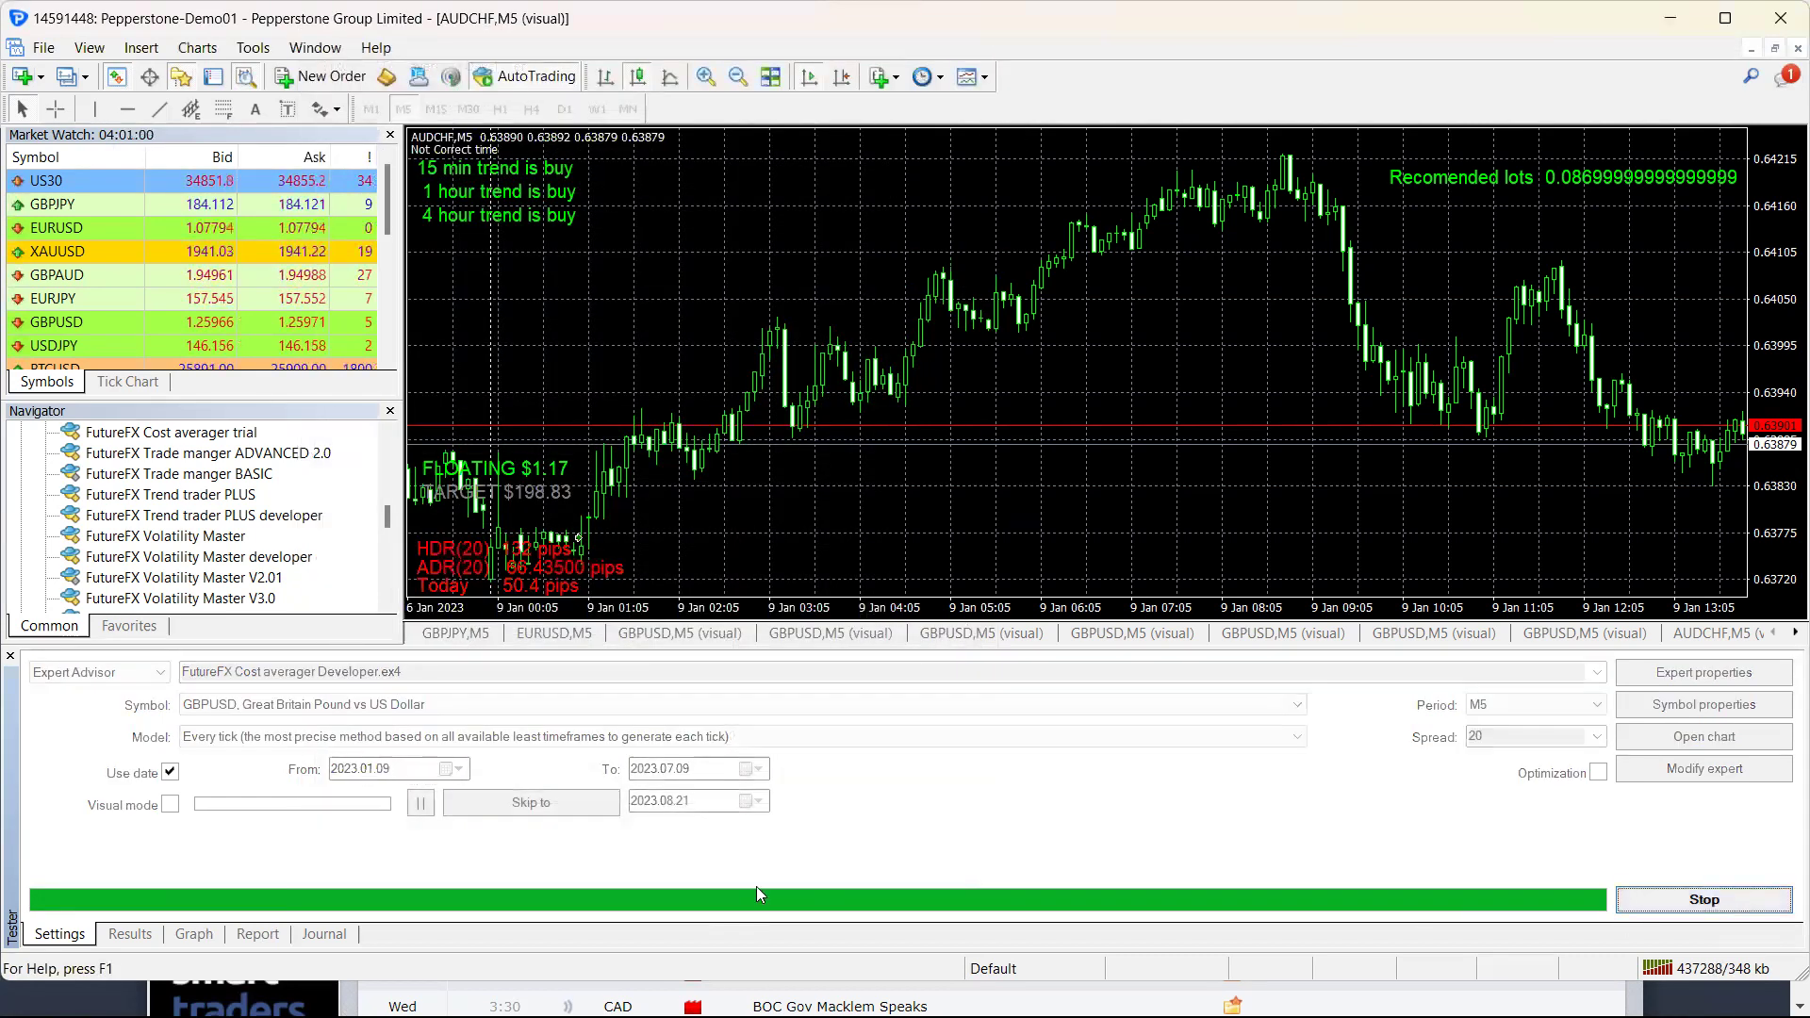
left_click(193, 933)
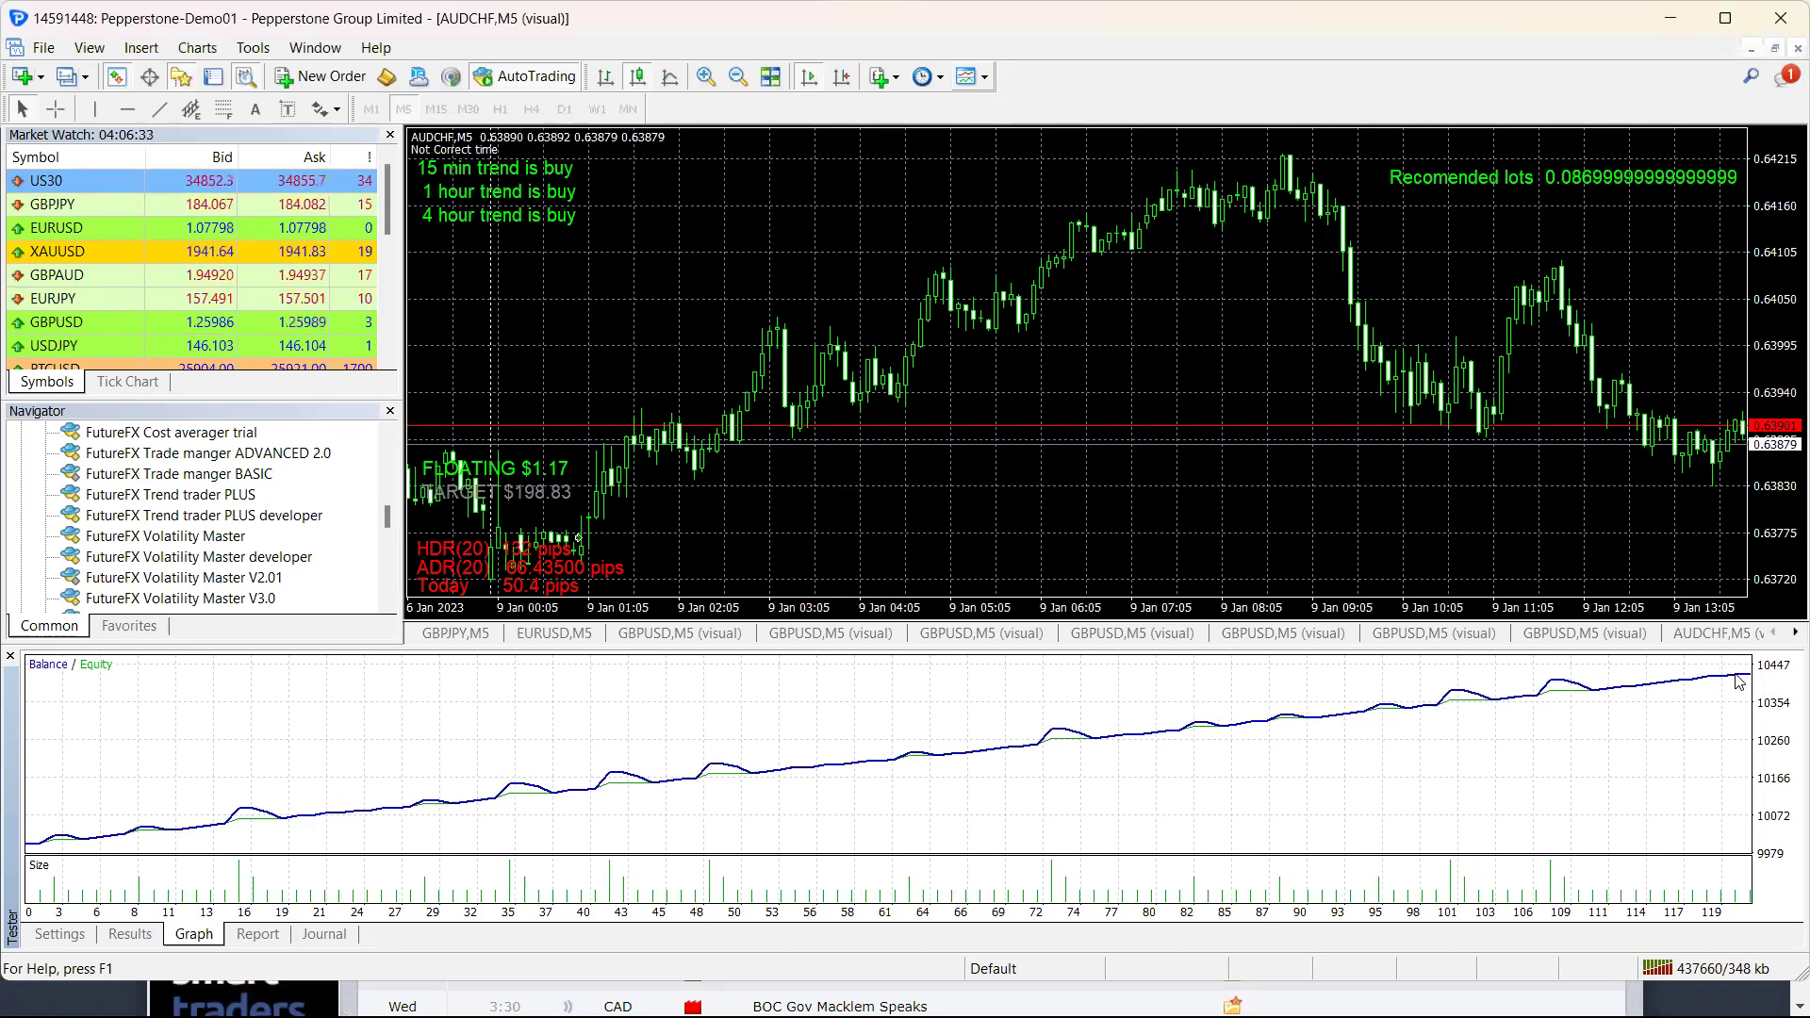
mouse_move(1739, 680)
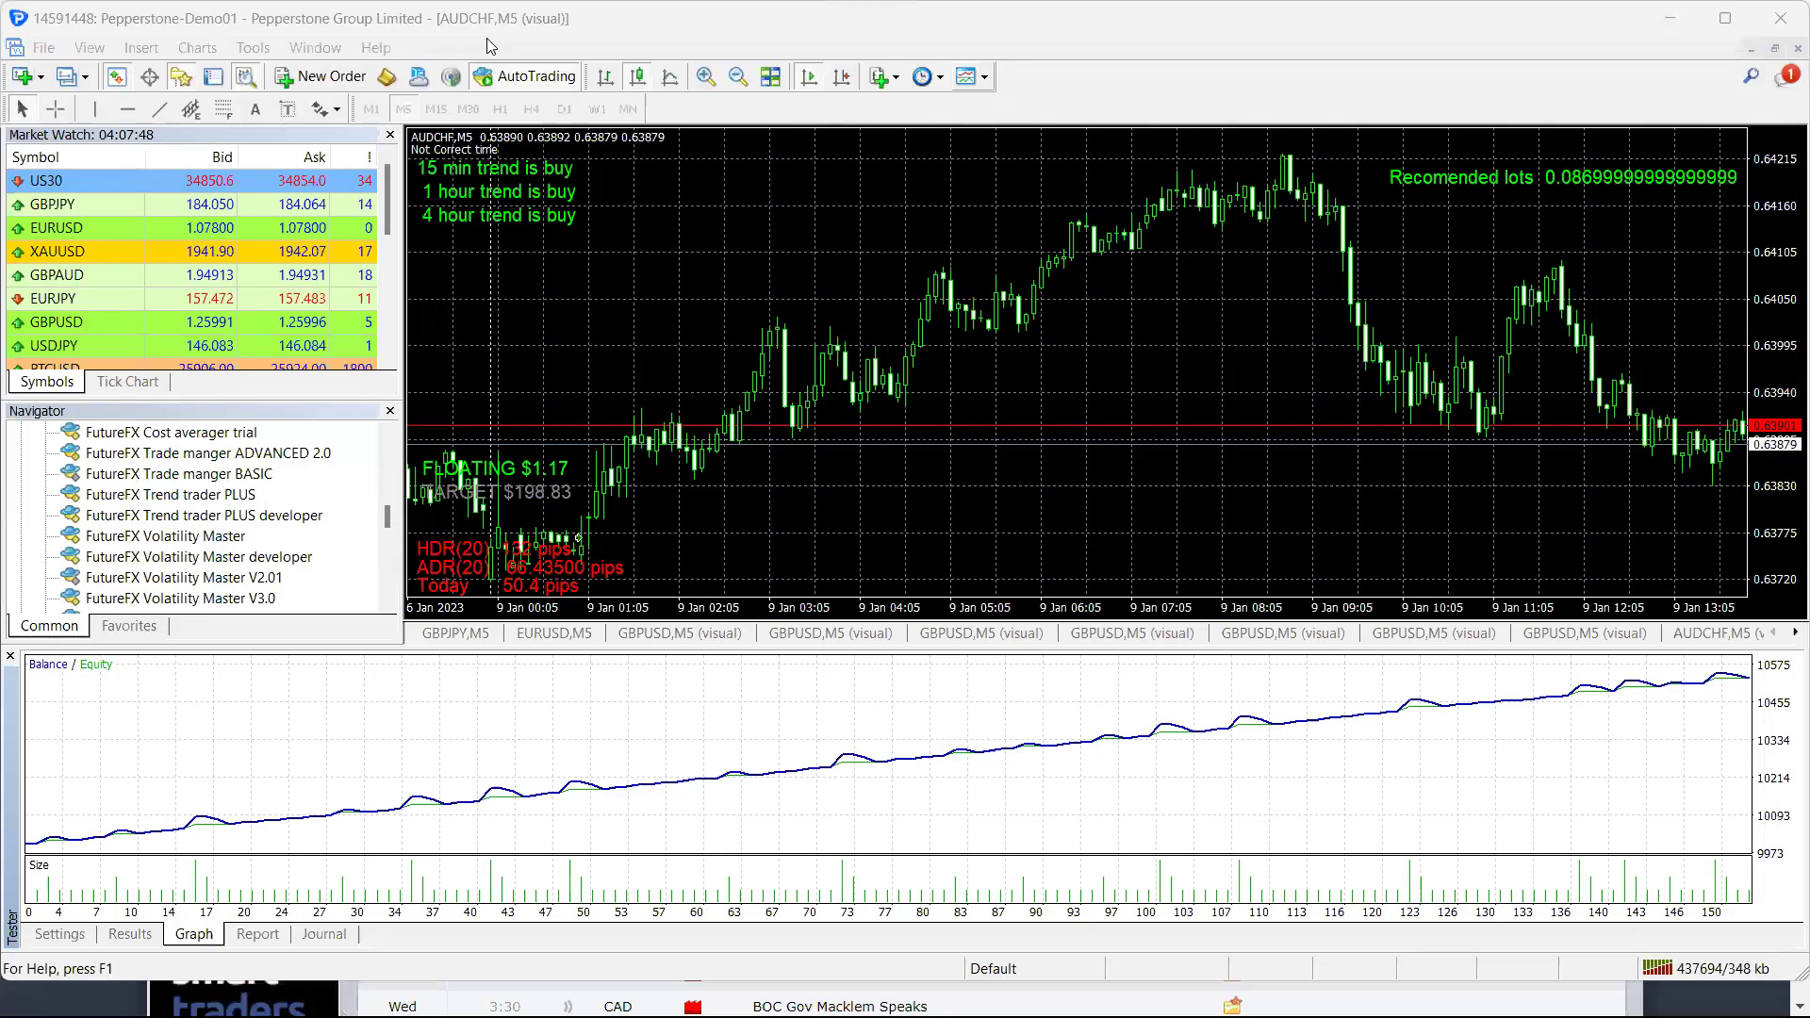
left_click(62, 933)
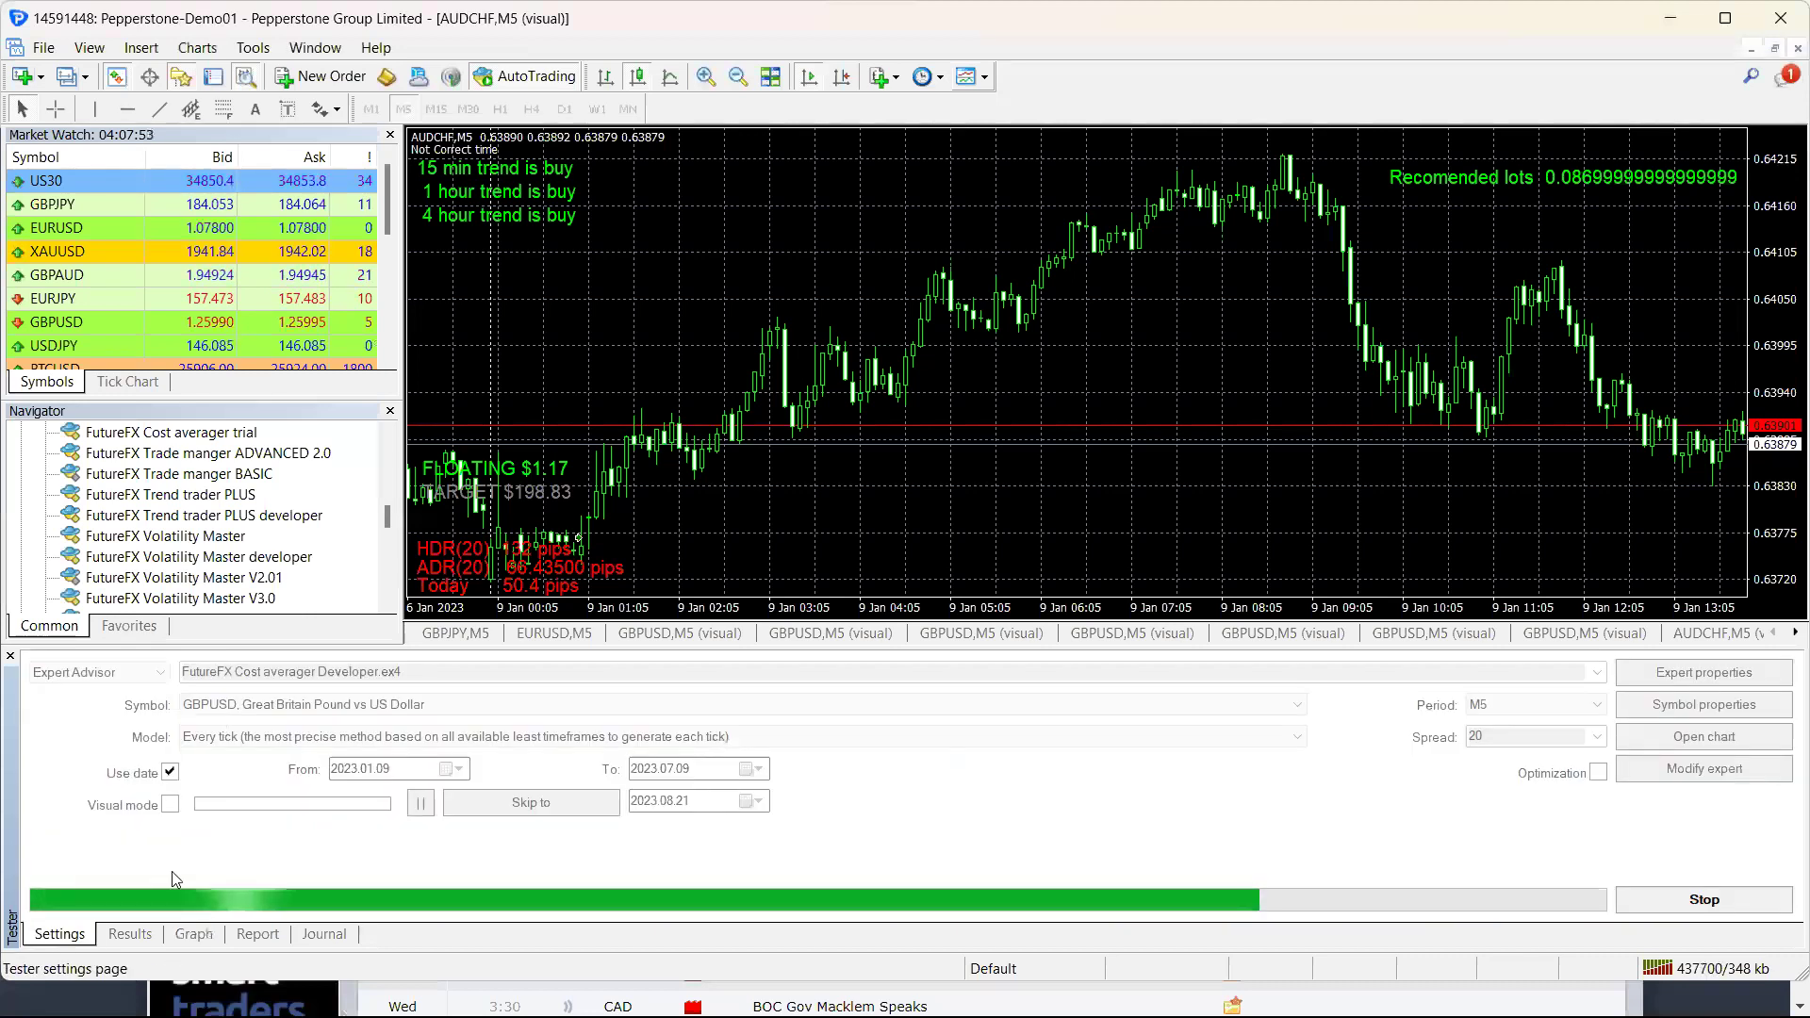
- Examine the GBPUSD backtest's balance graph, including its final balance, and review its report for net profit and drawdown
left_click(191, 935)
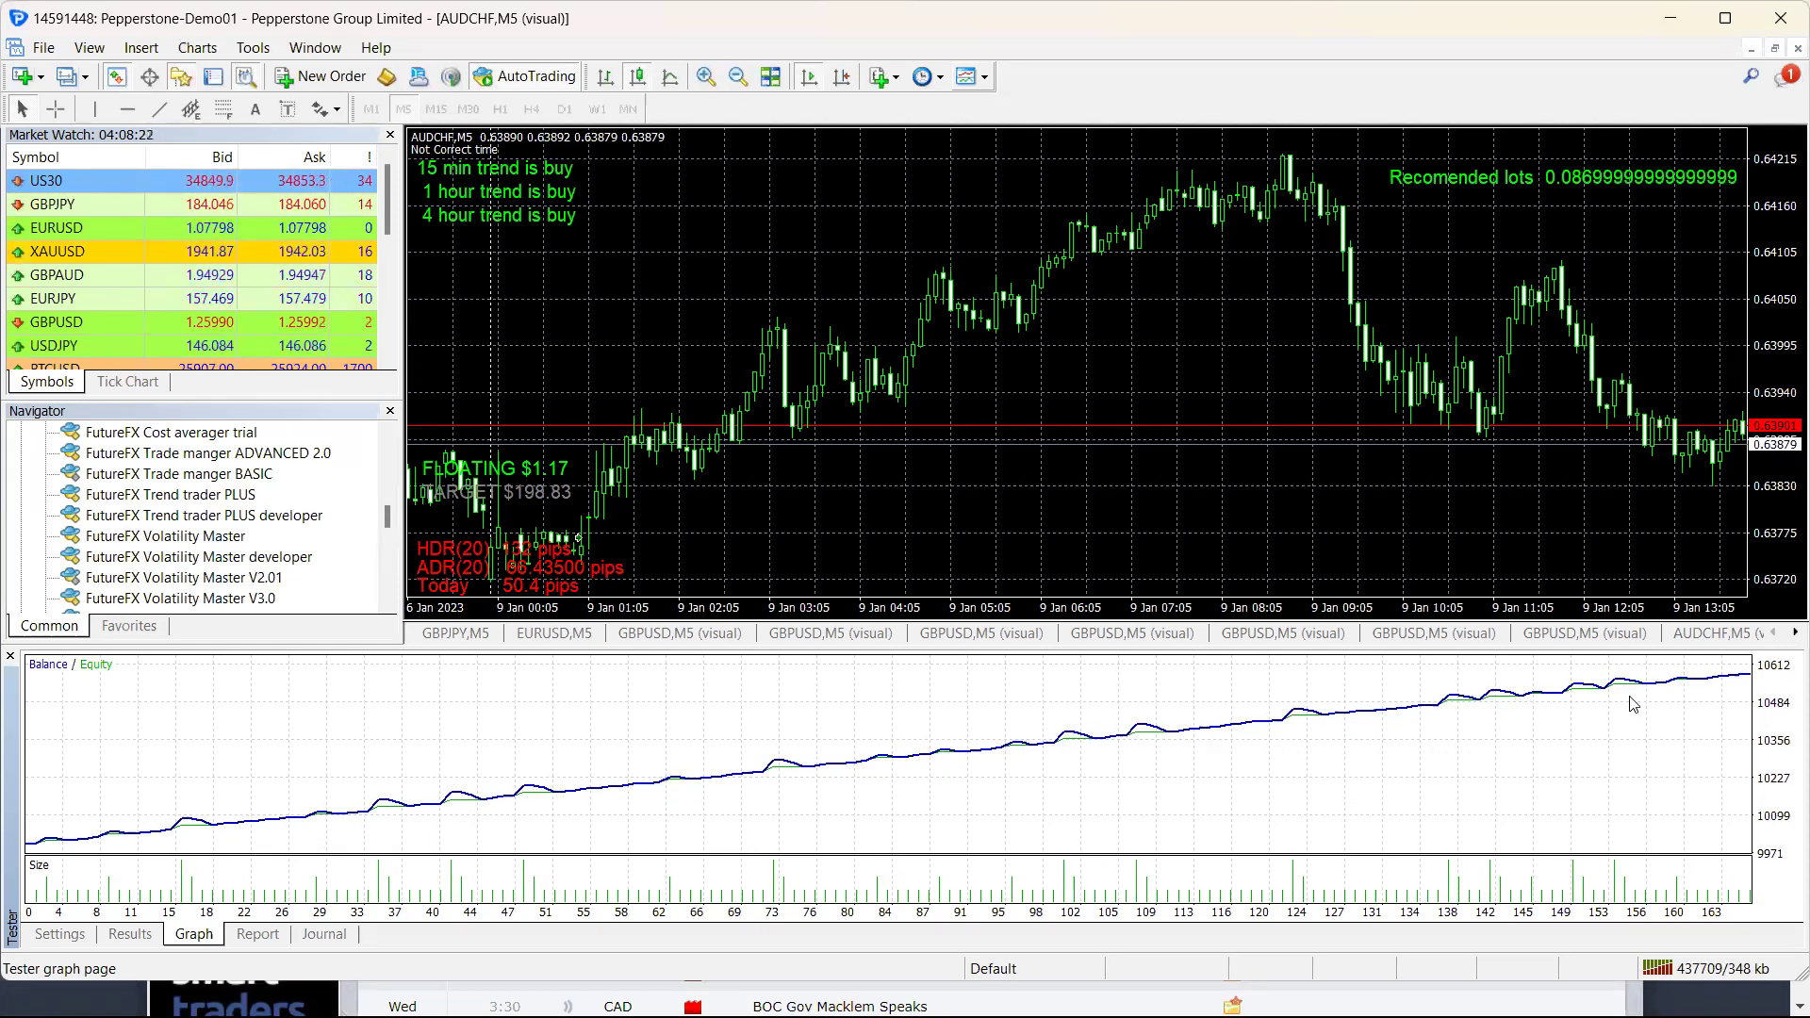
mouse_move(1755, 676)
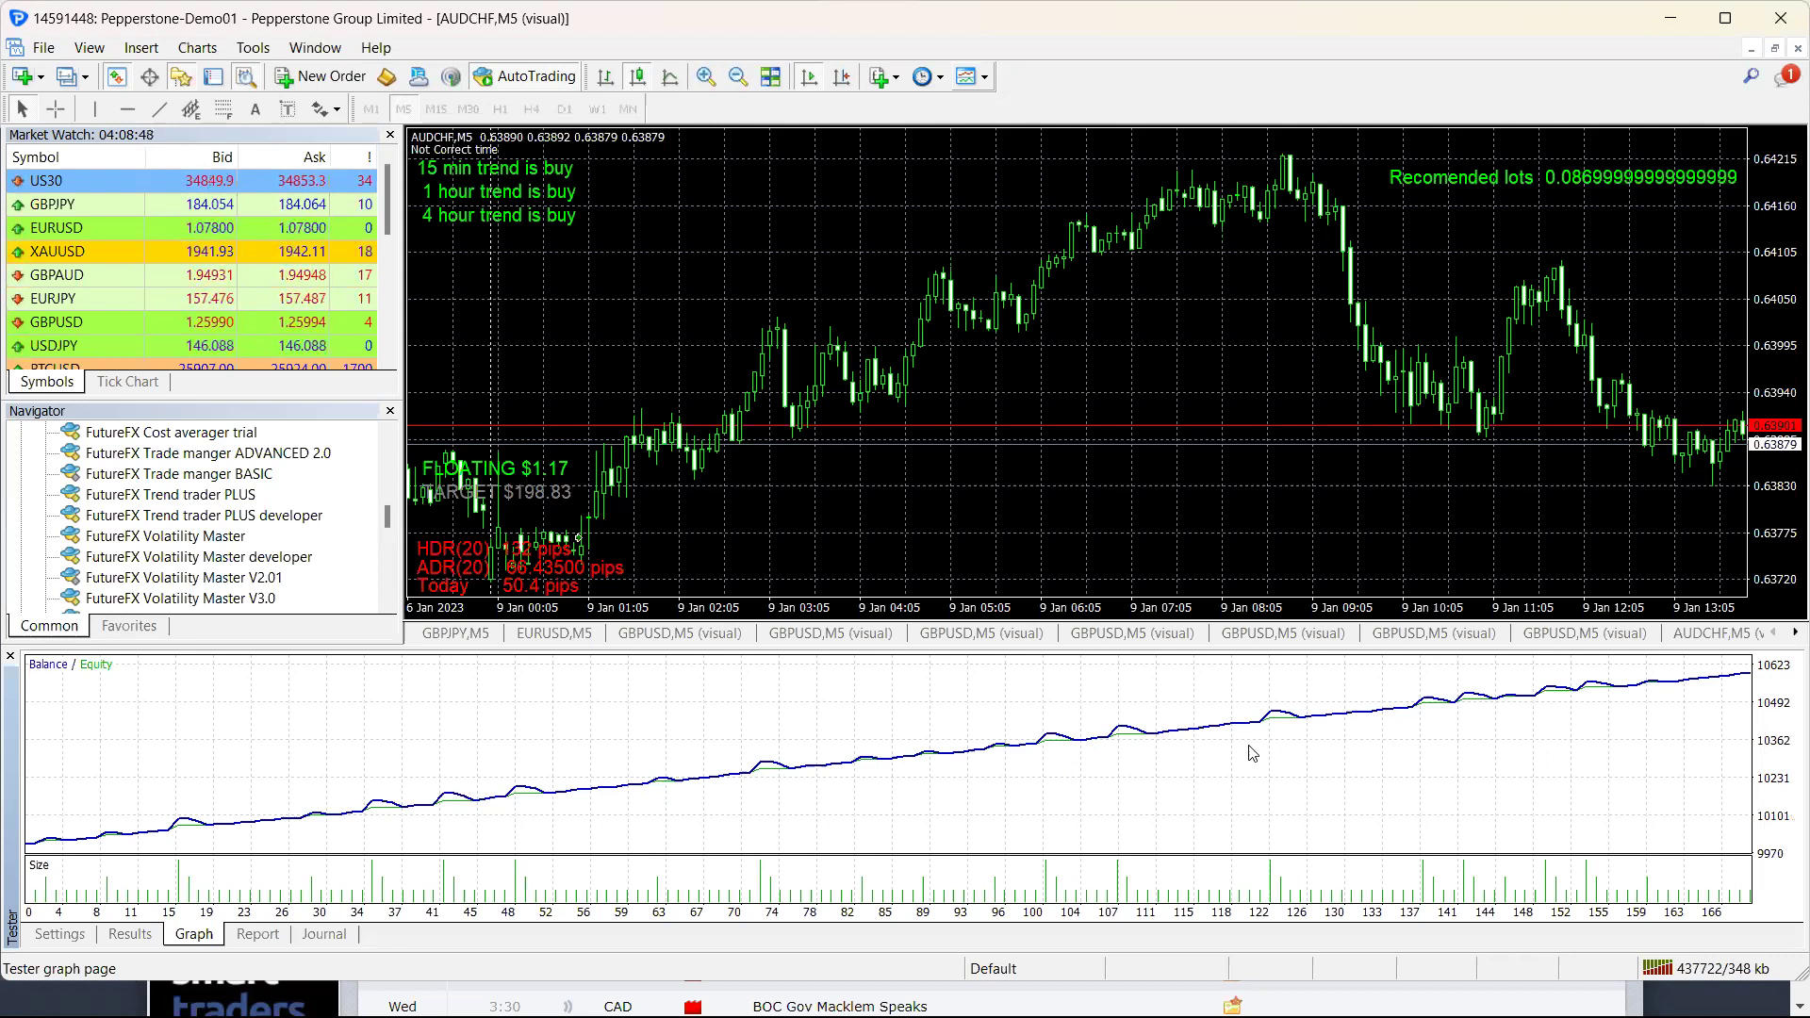
mouse_move(122, 835)
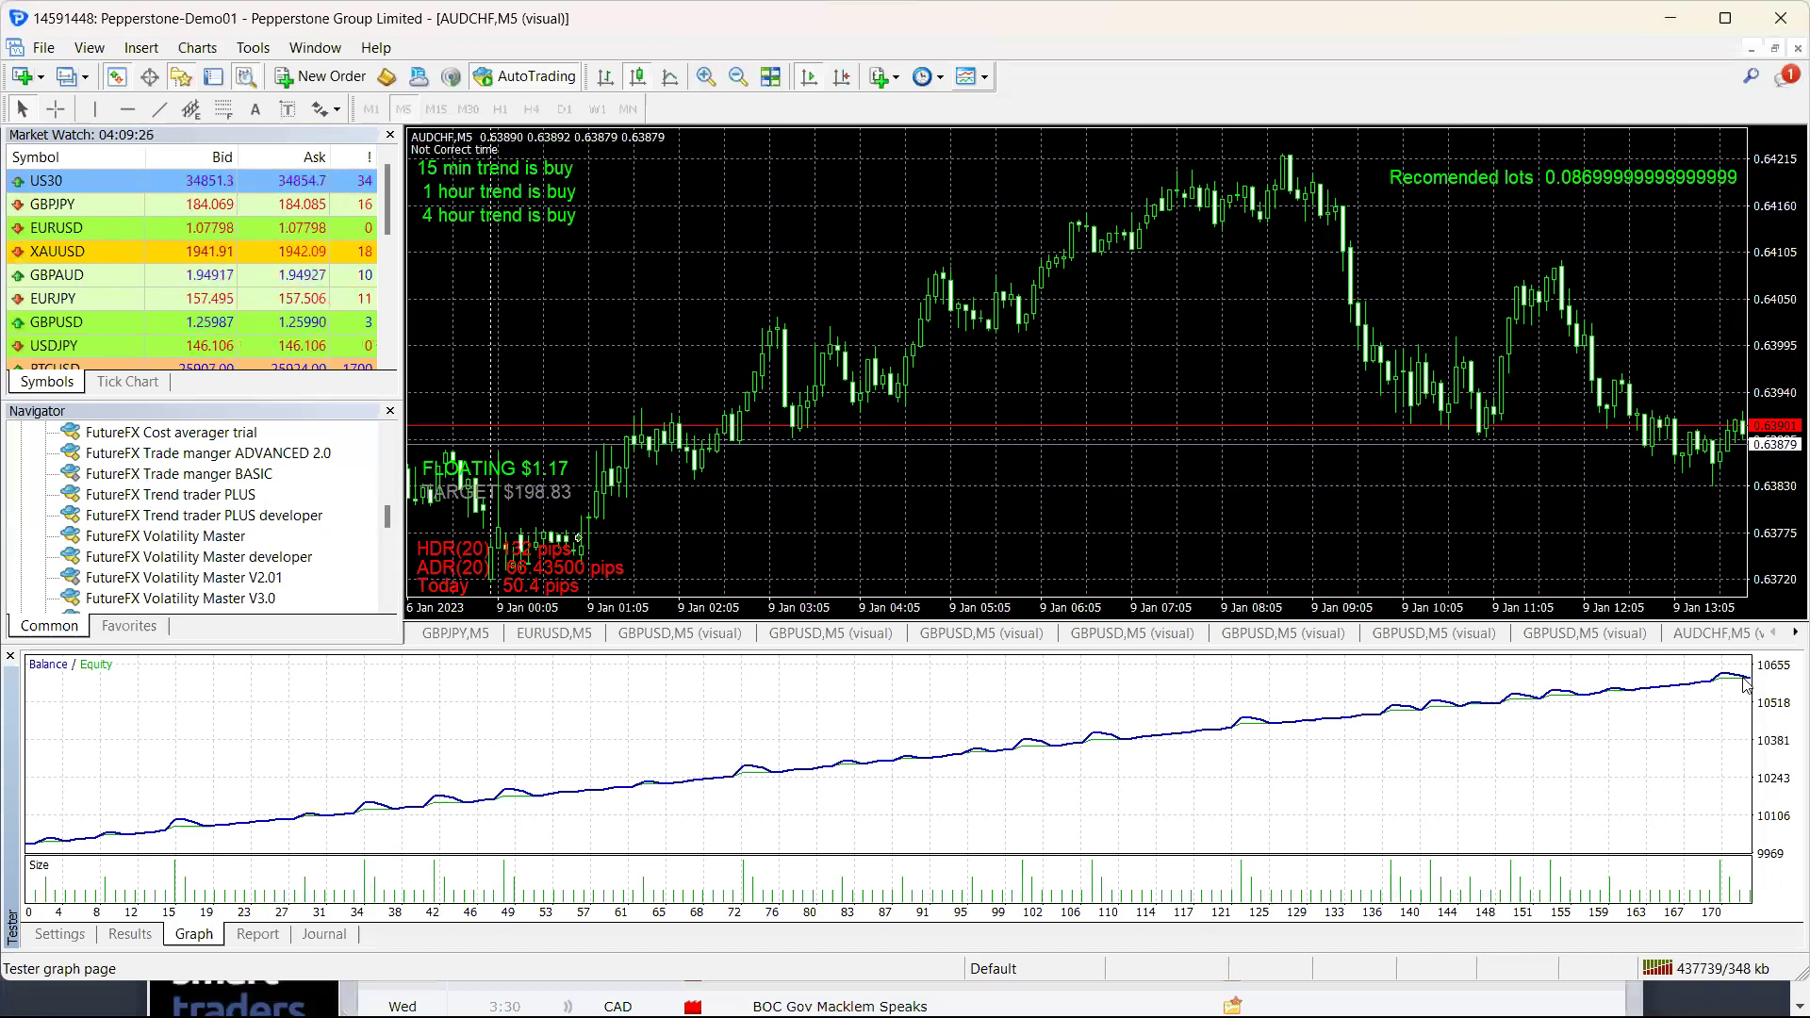
mouse_move(1742, 681)
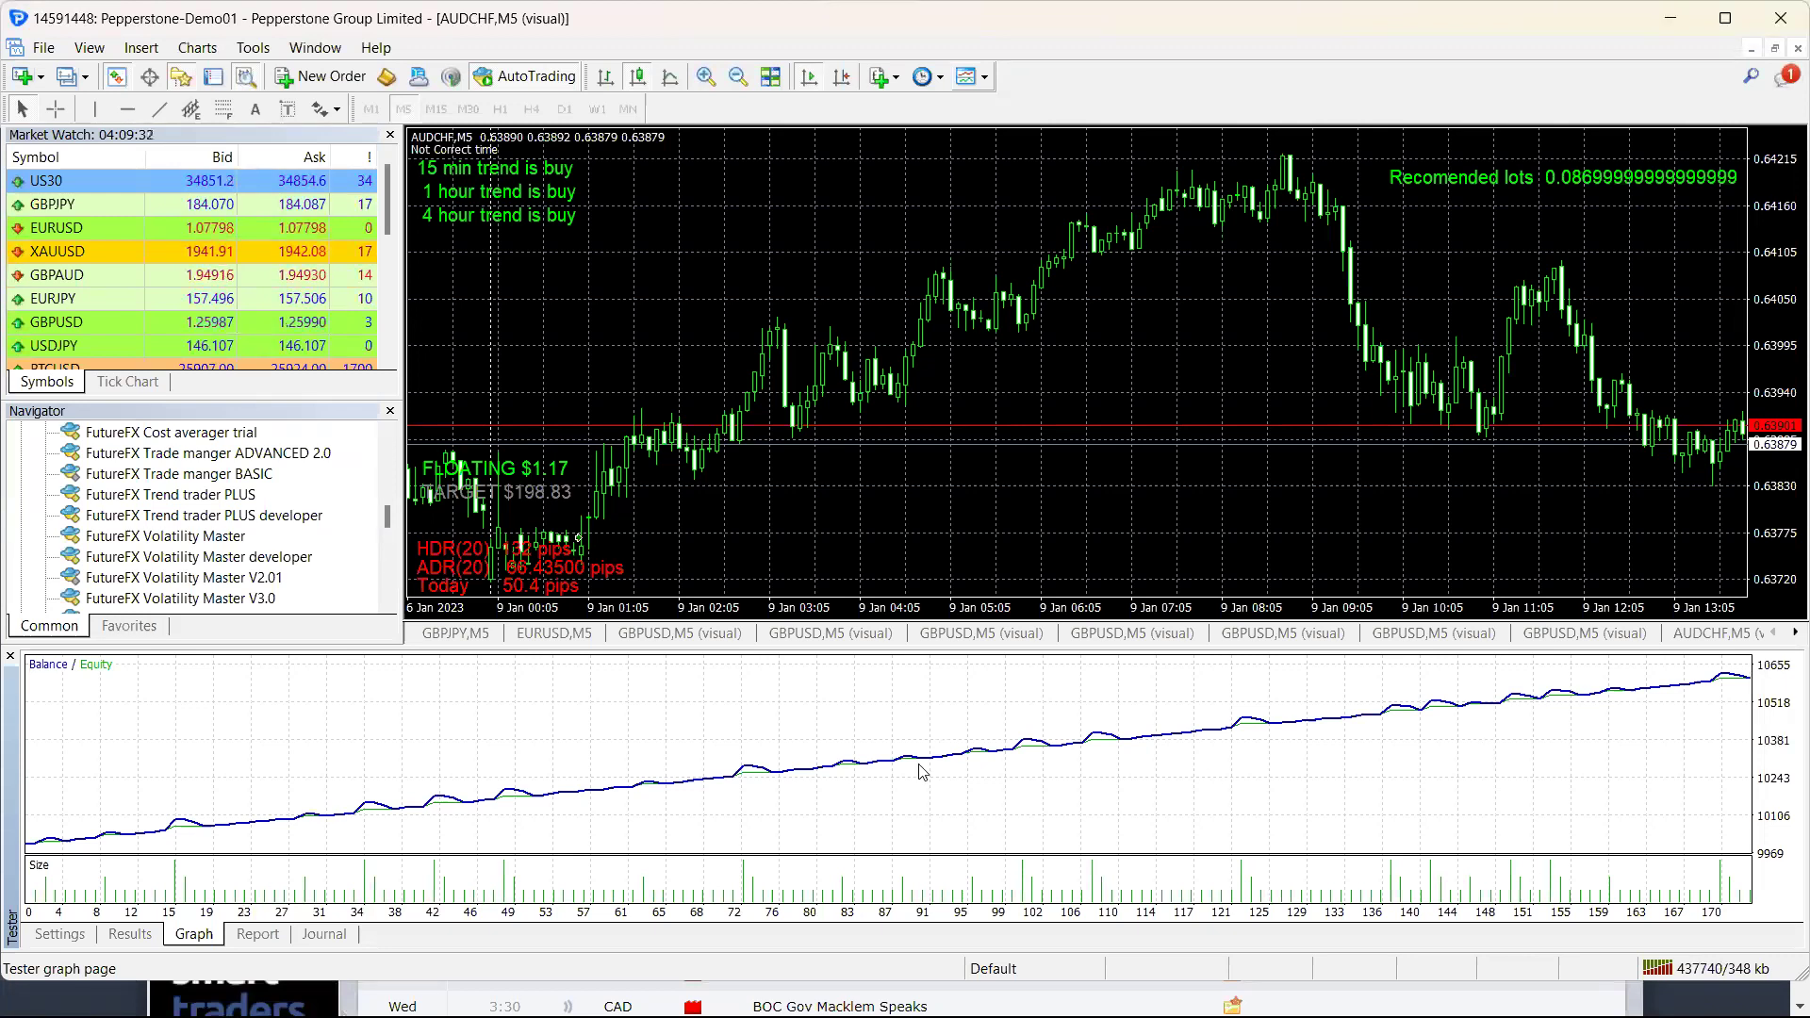
left_click(253, 935)
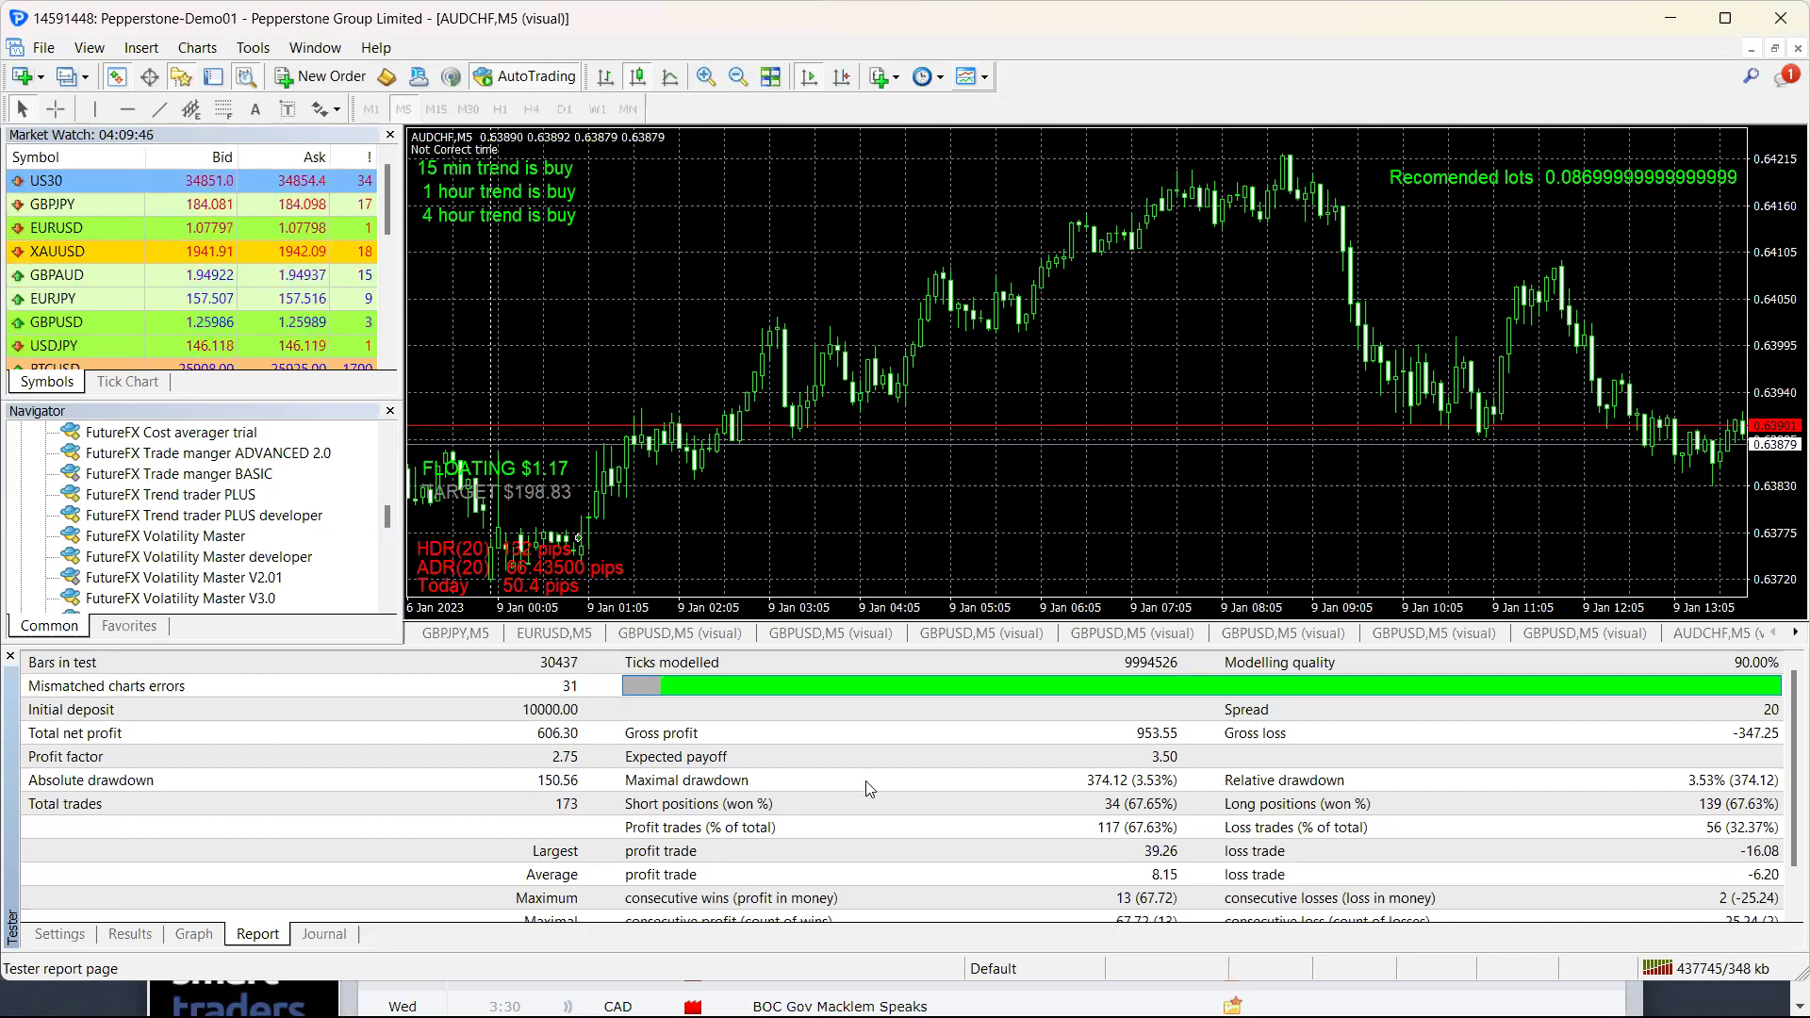
- Switch the backtest symbol to GBPJPY and set the expert's InpMaxTrades to 5, accepting the inputs
left_click(73, 936)
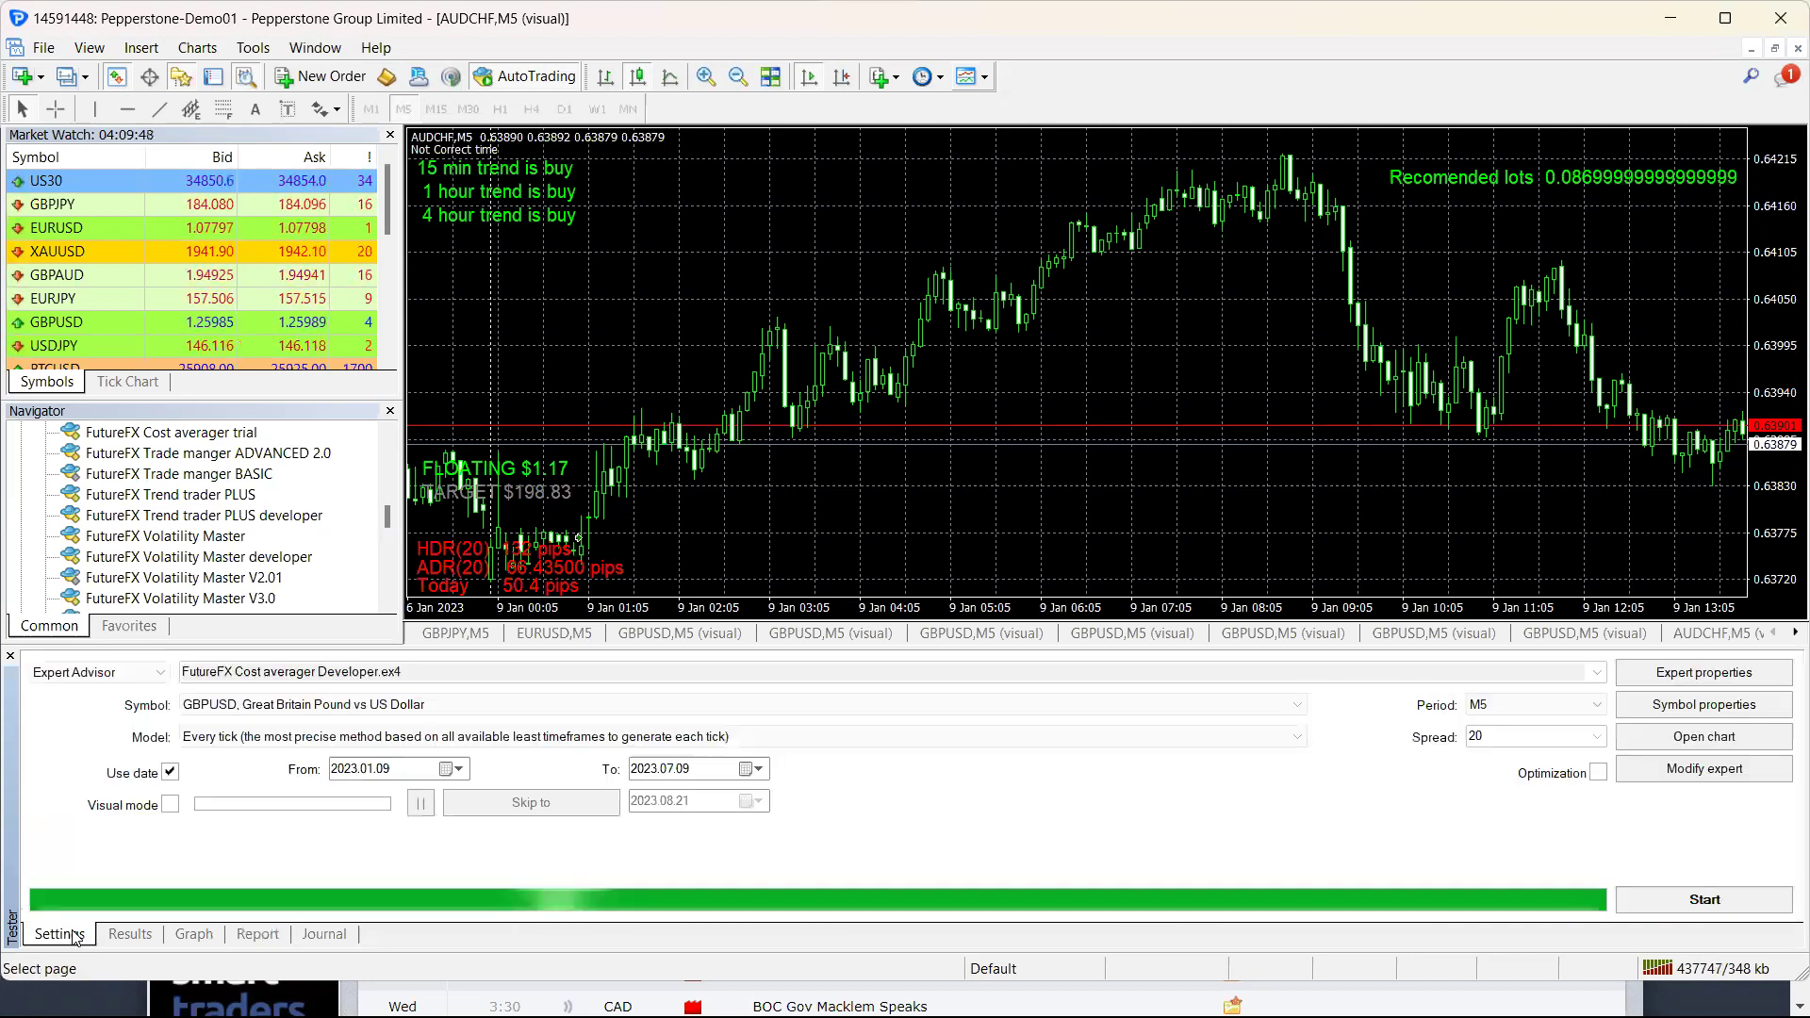
left_click(930, 712)
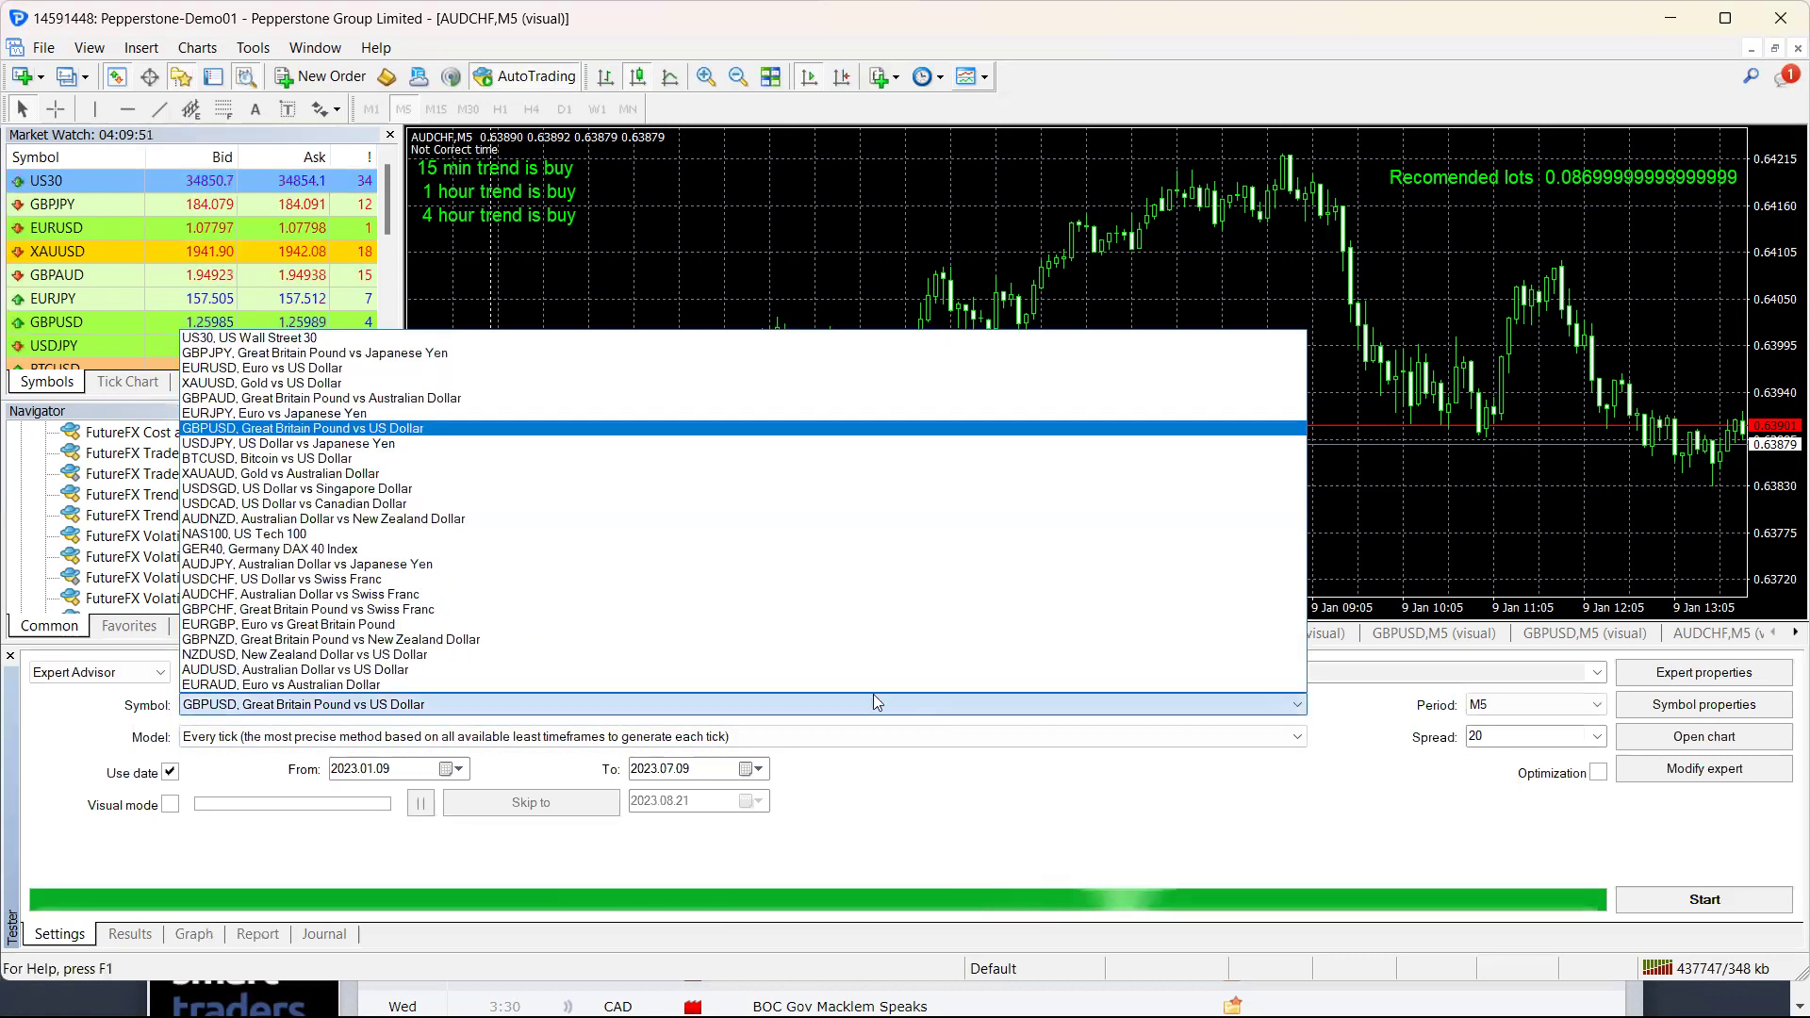
left_click(197, 354)
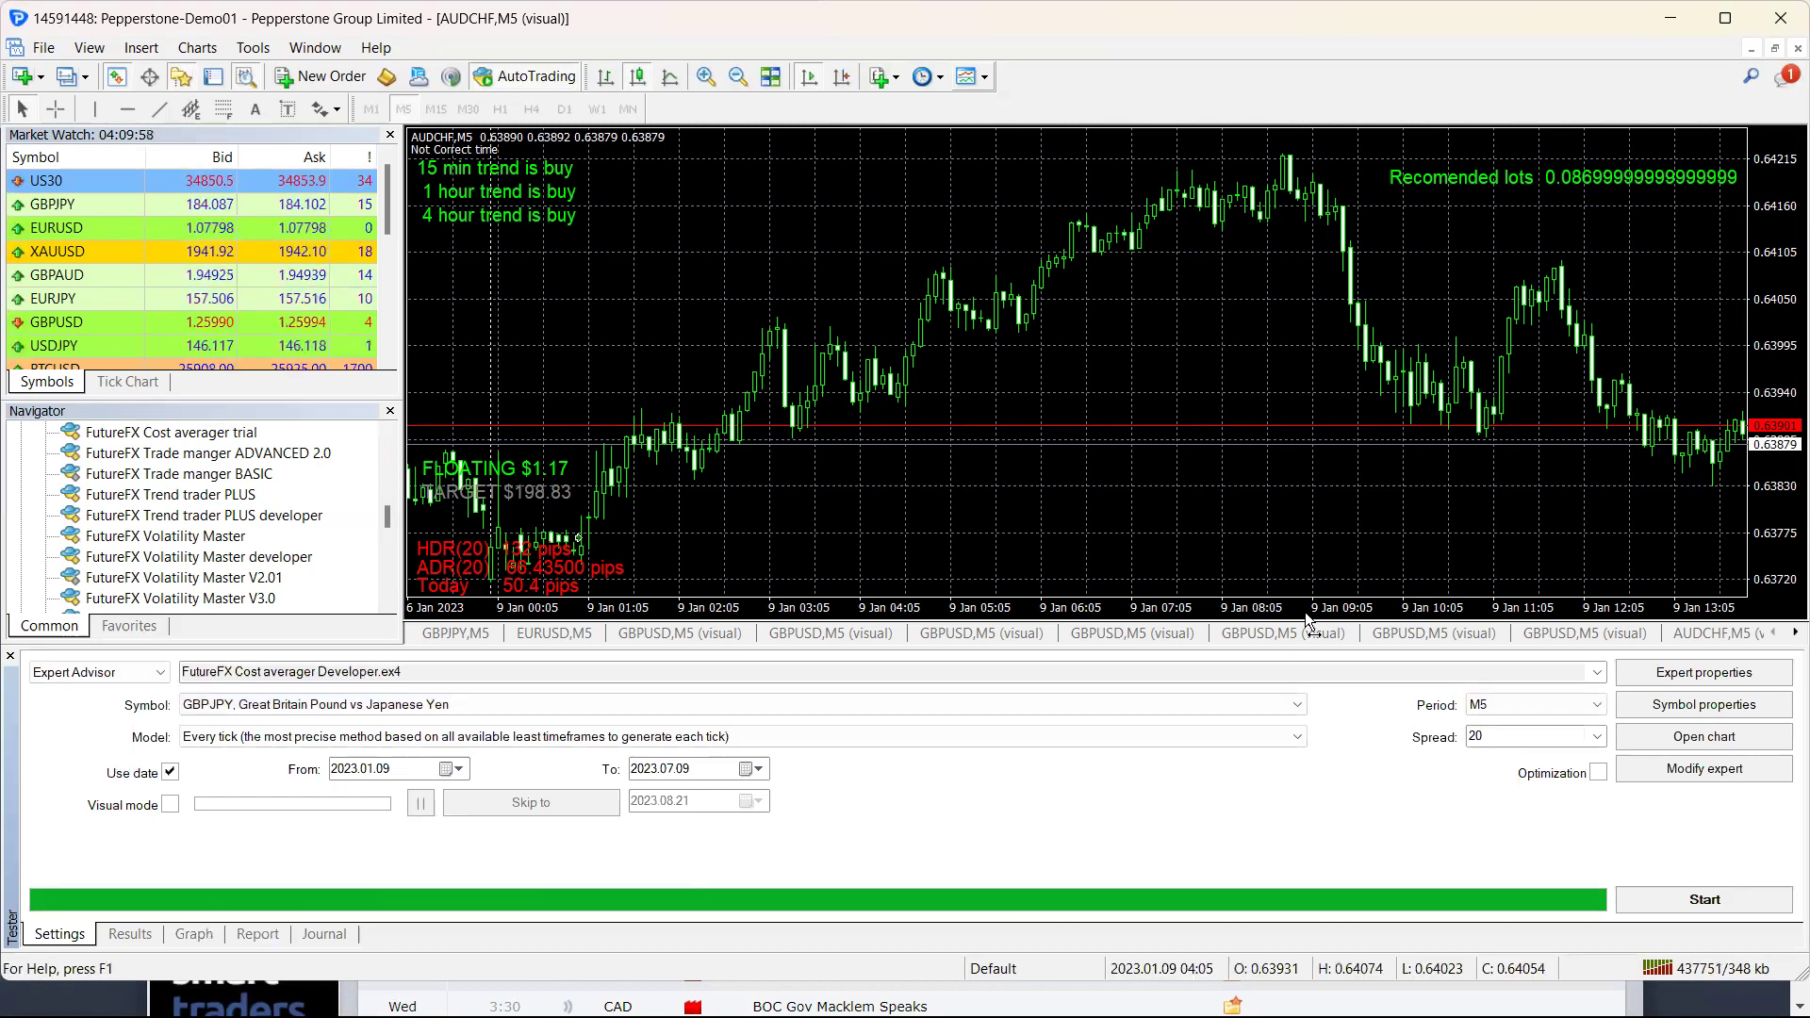
left_click(1687, 680)
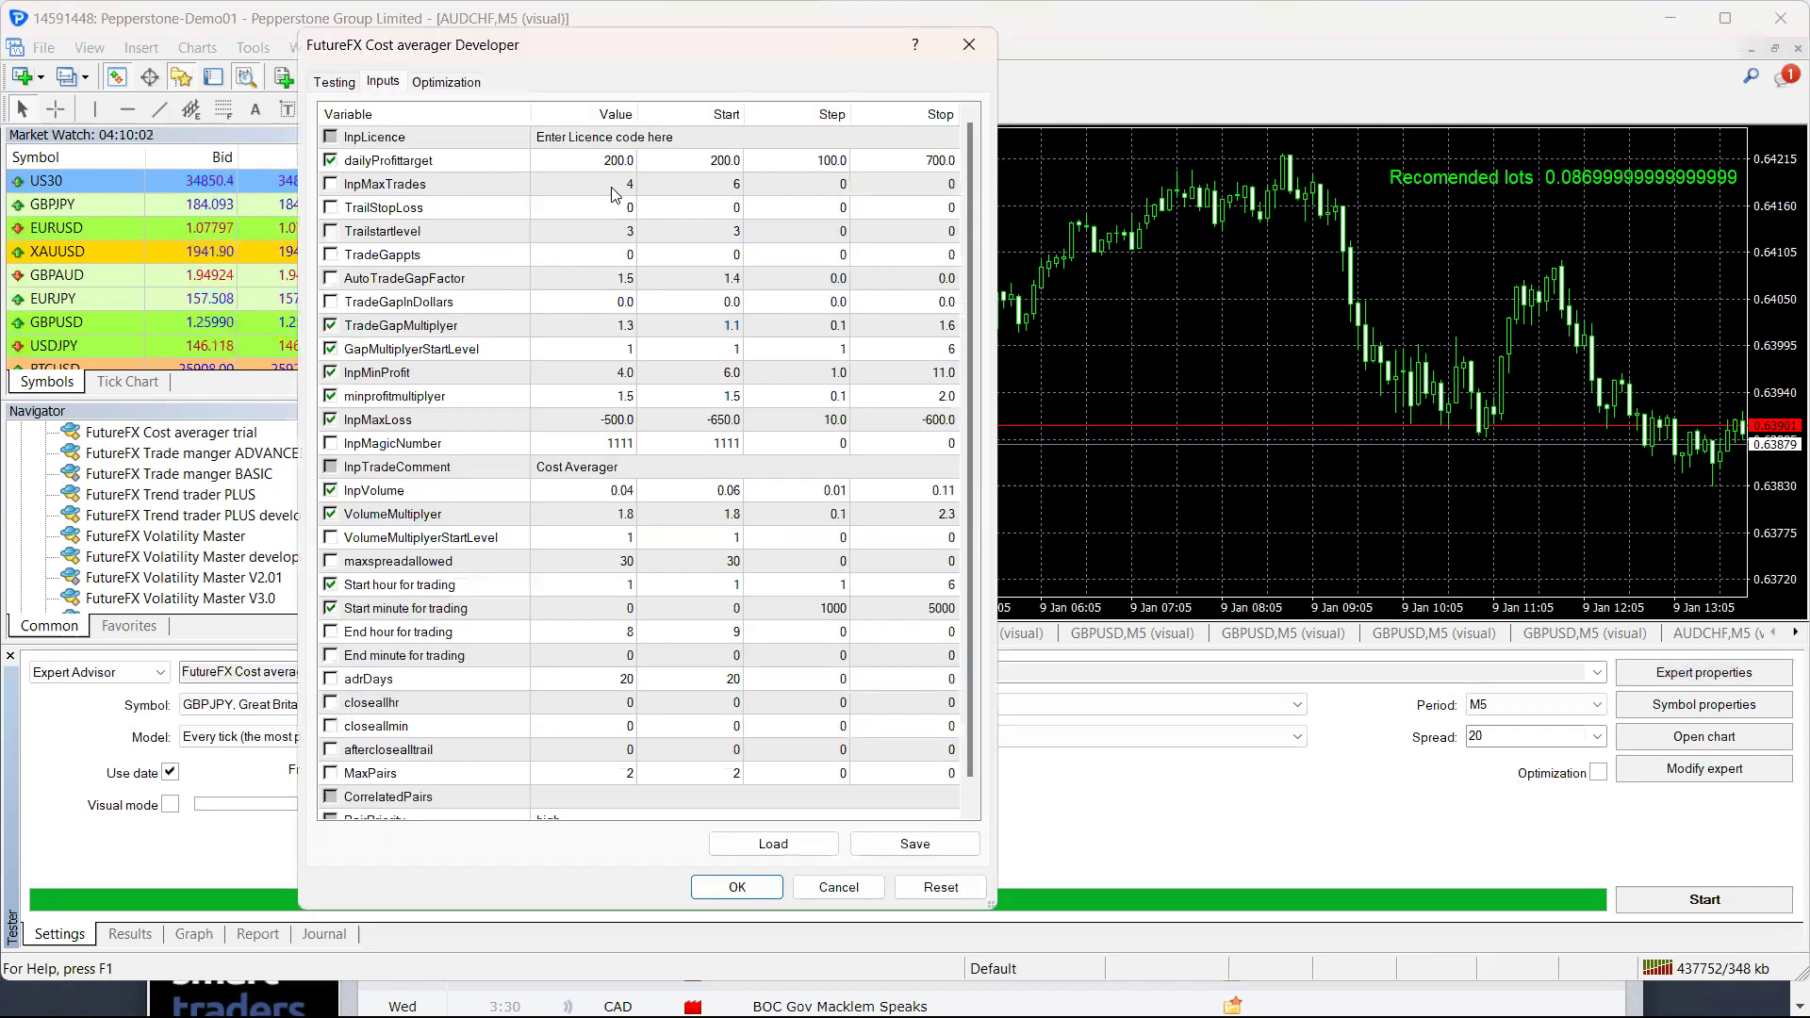
double_click(613, 187)
type("5")
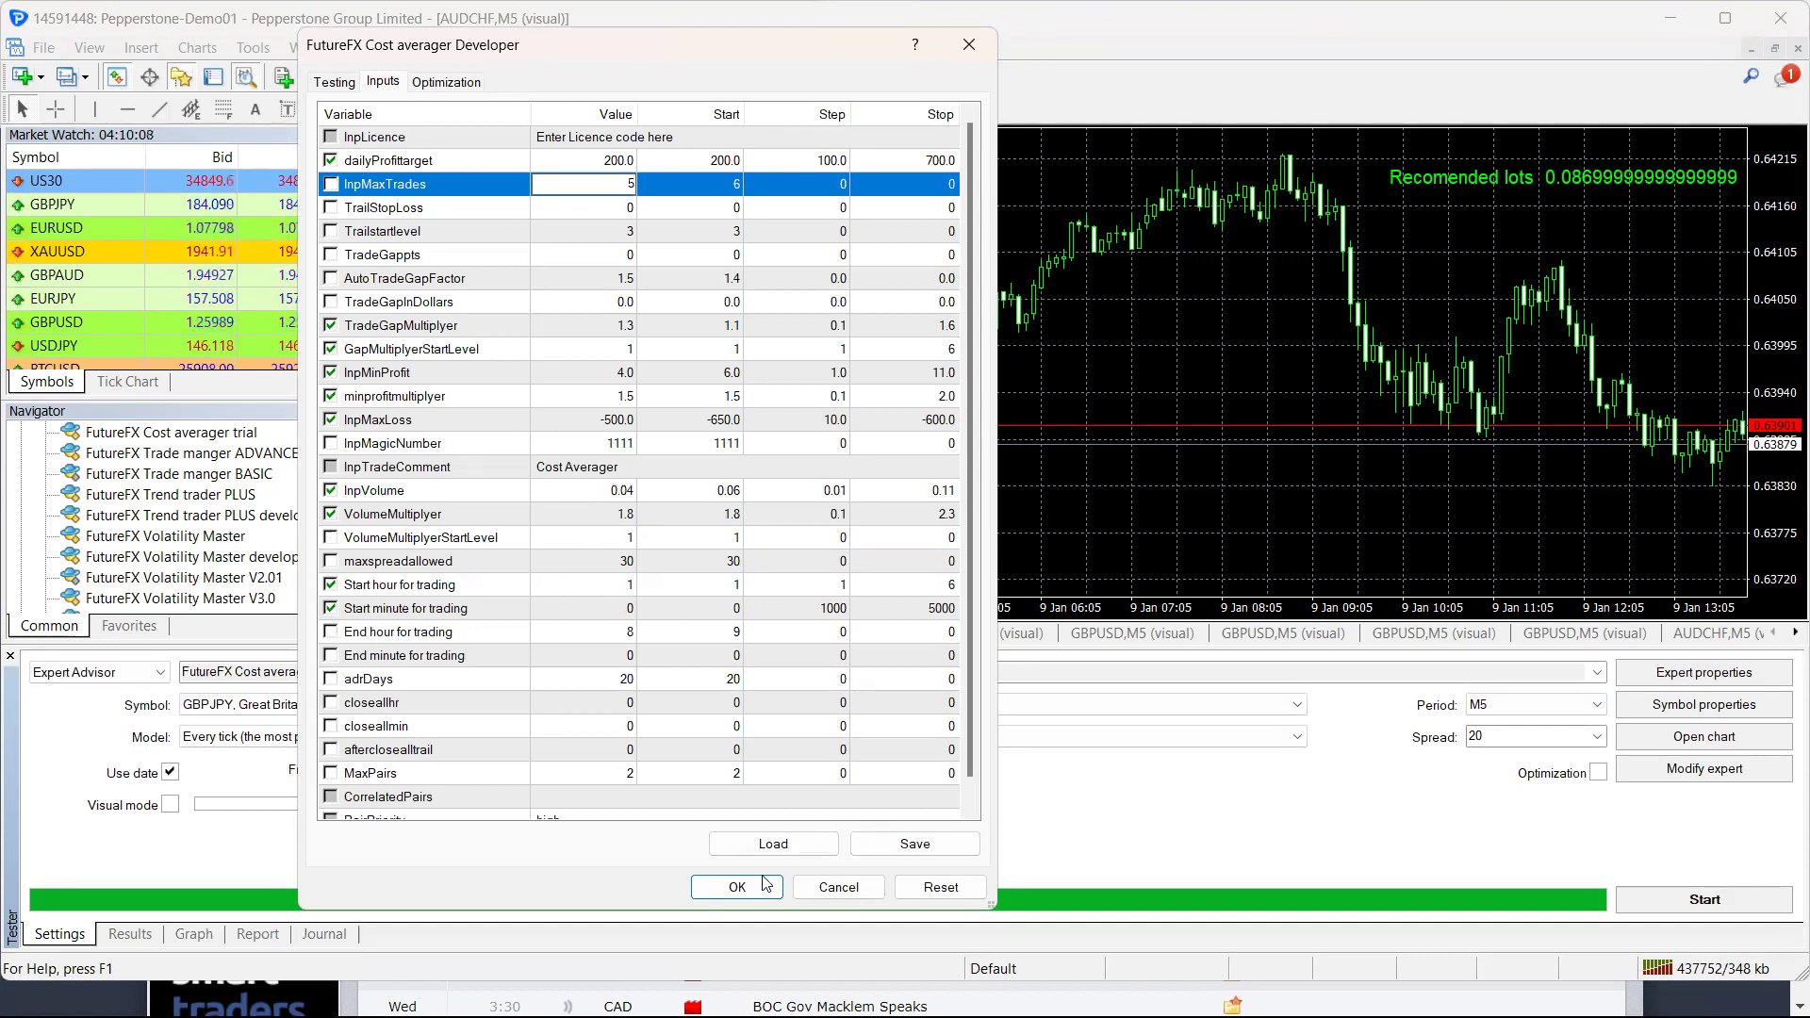
left_click(737, 890)
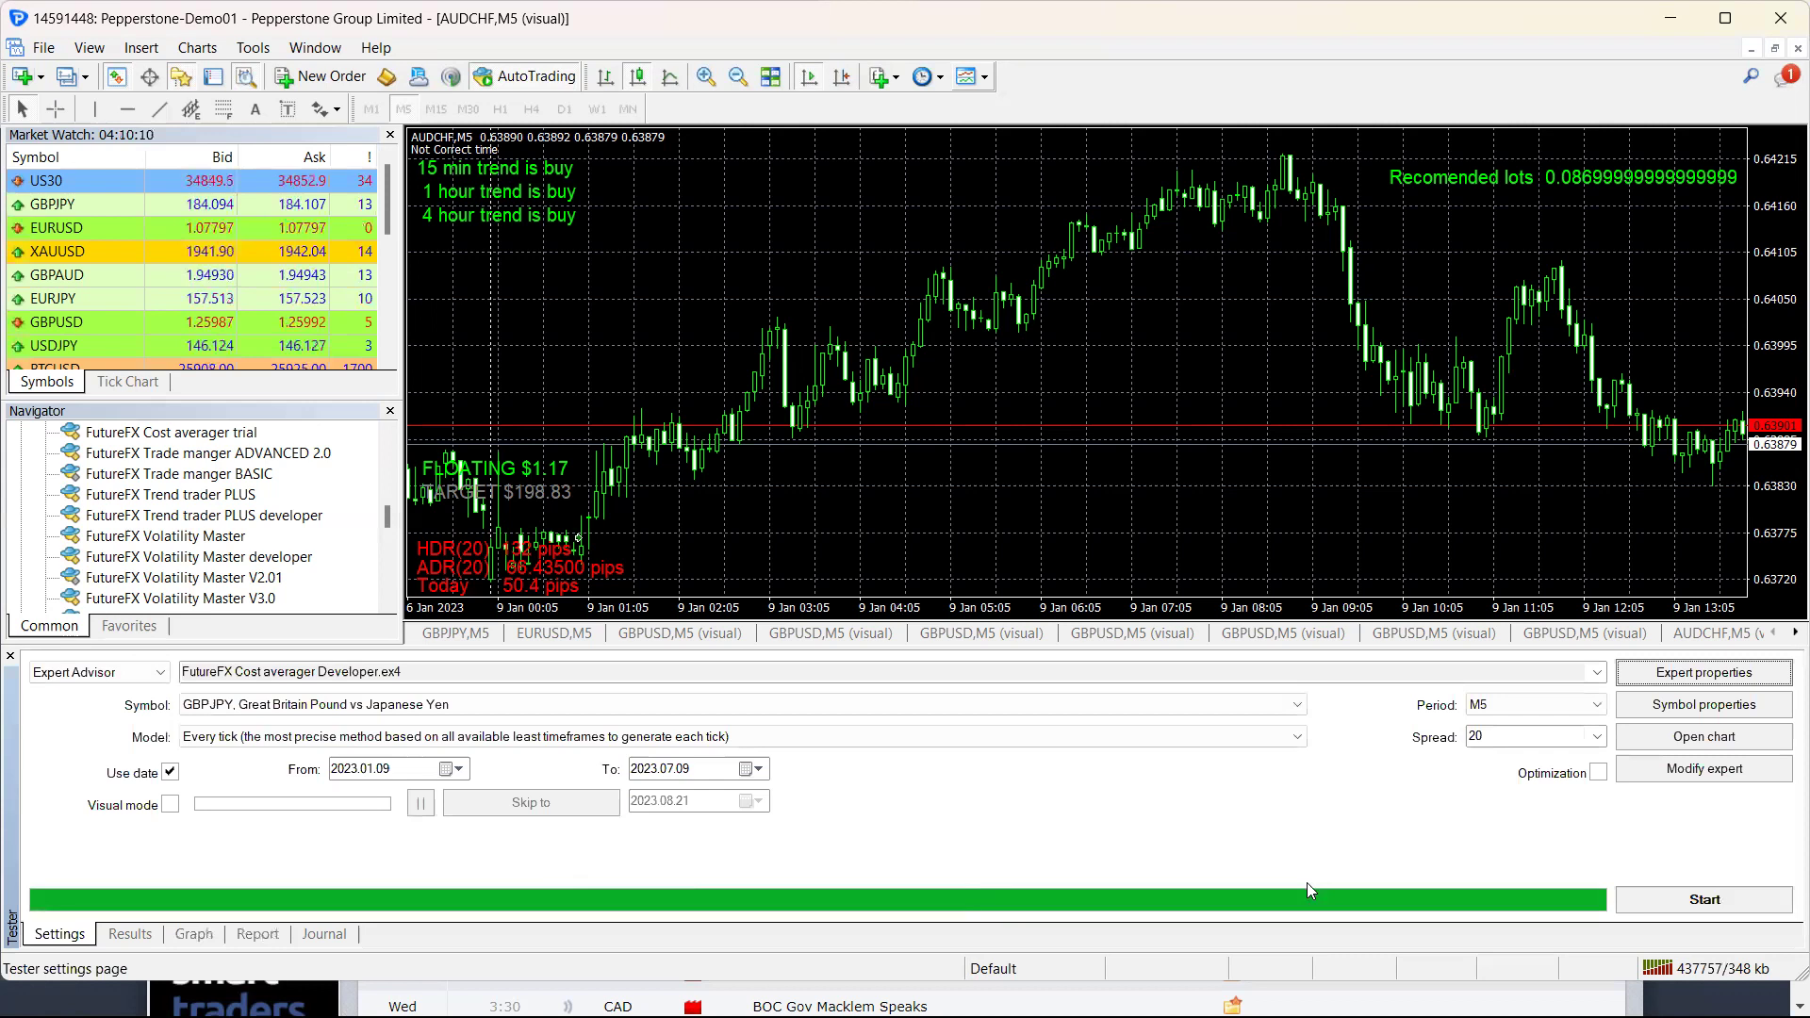
- Run the GBPJPY backtest, follow its balance graph, and check the report for net profit and drawdown
left_click(1695, 902)
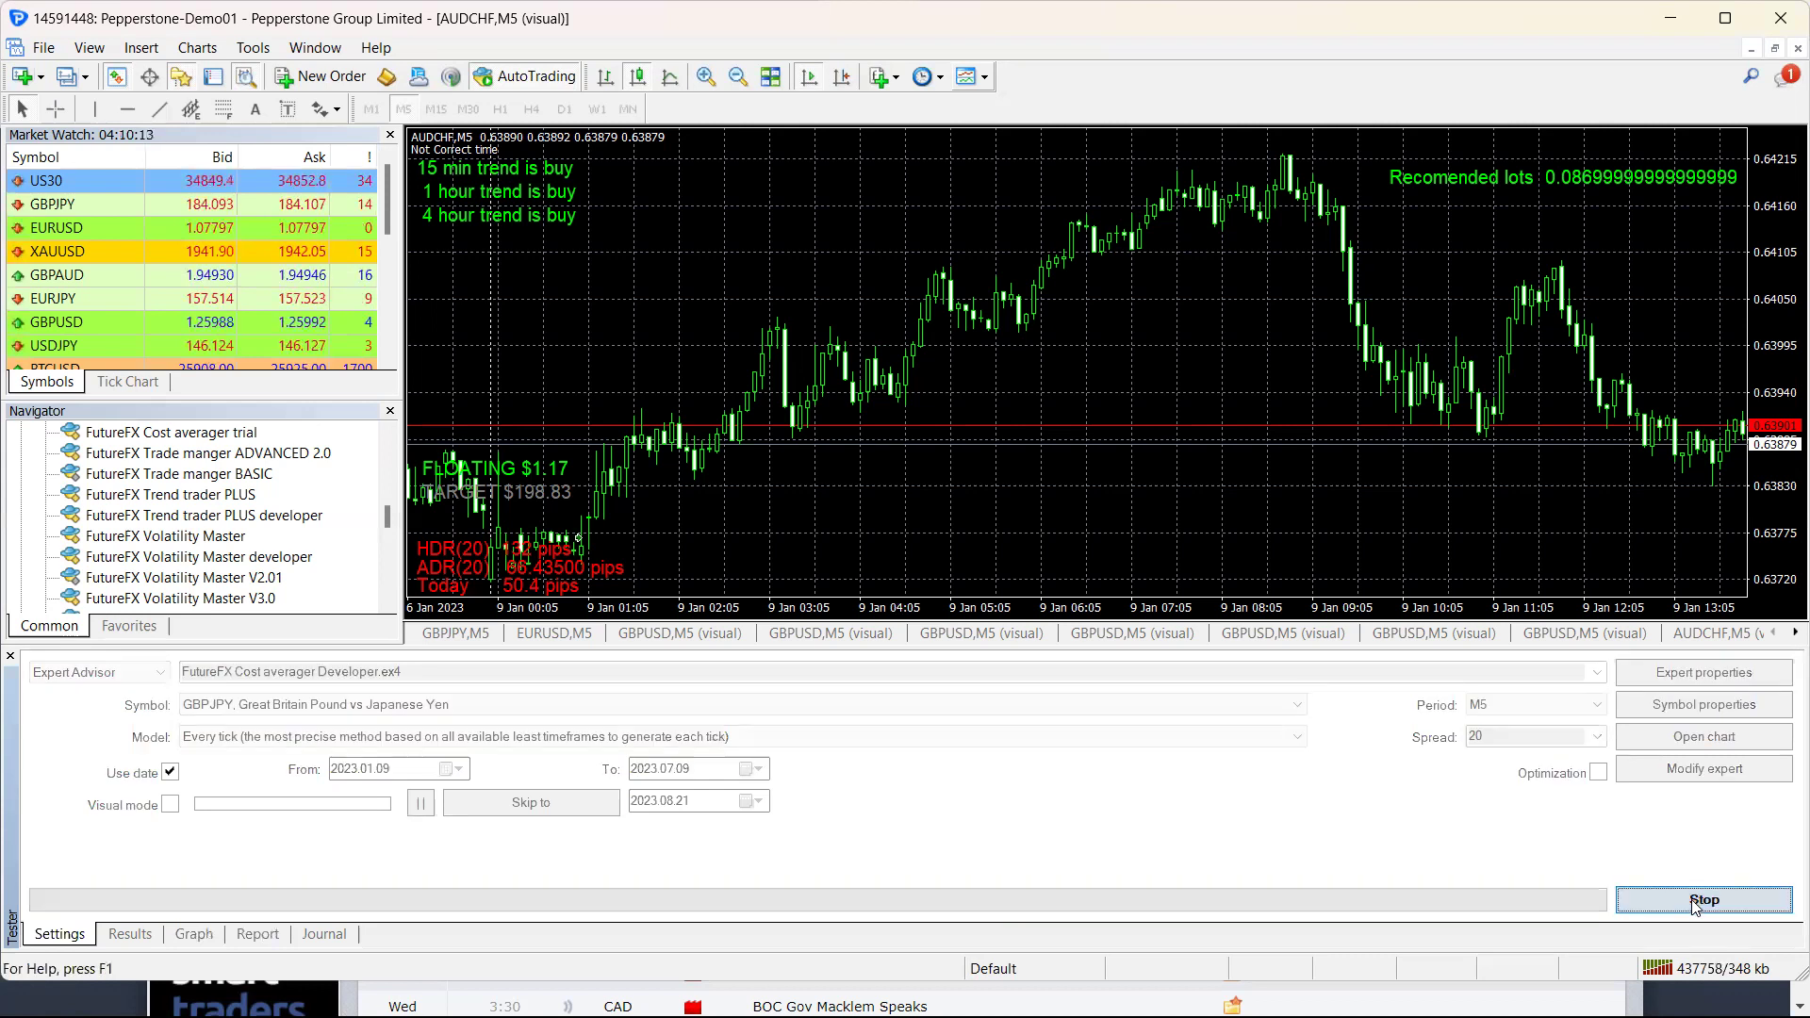
left_click(184, 936)
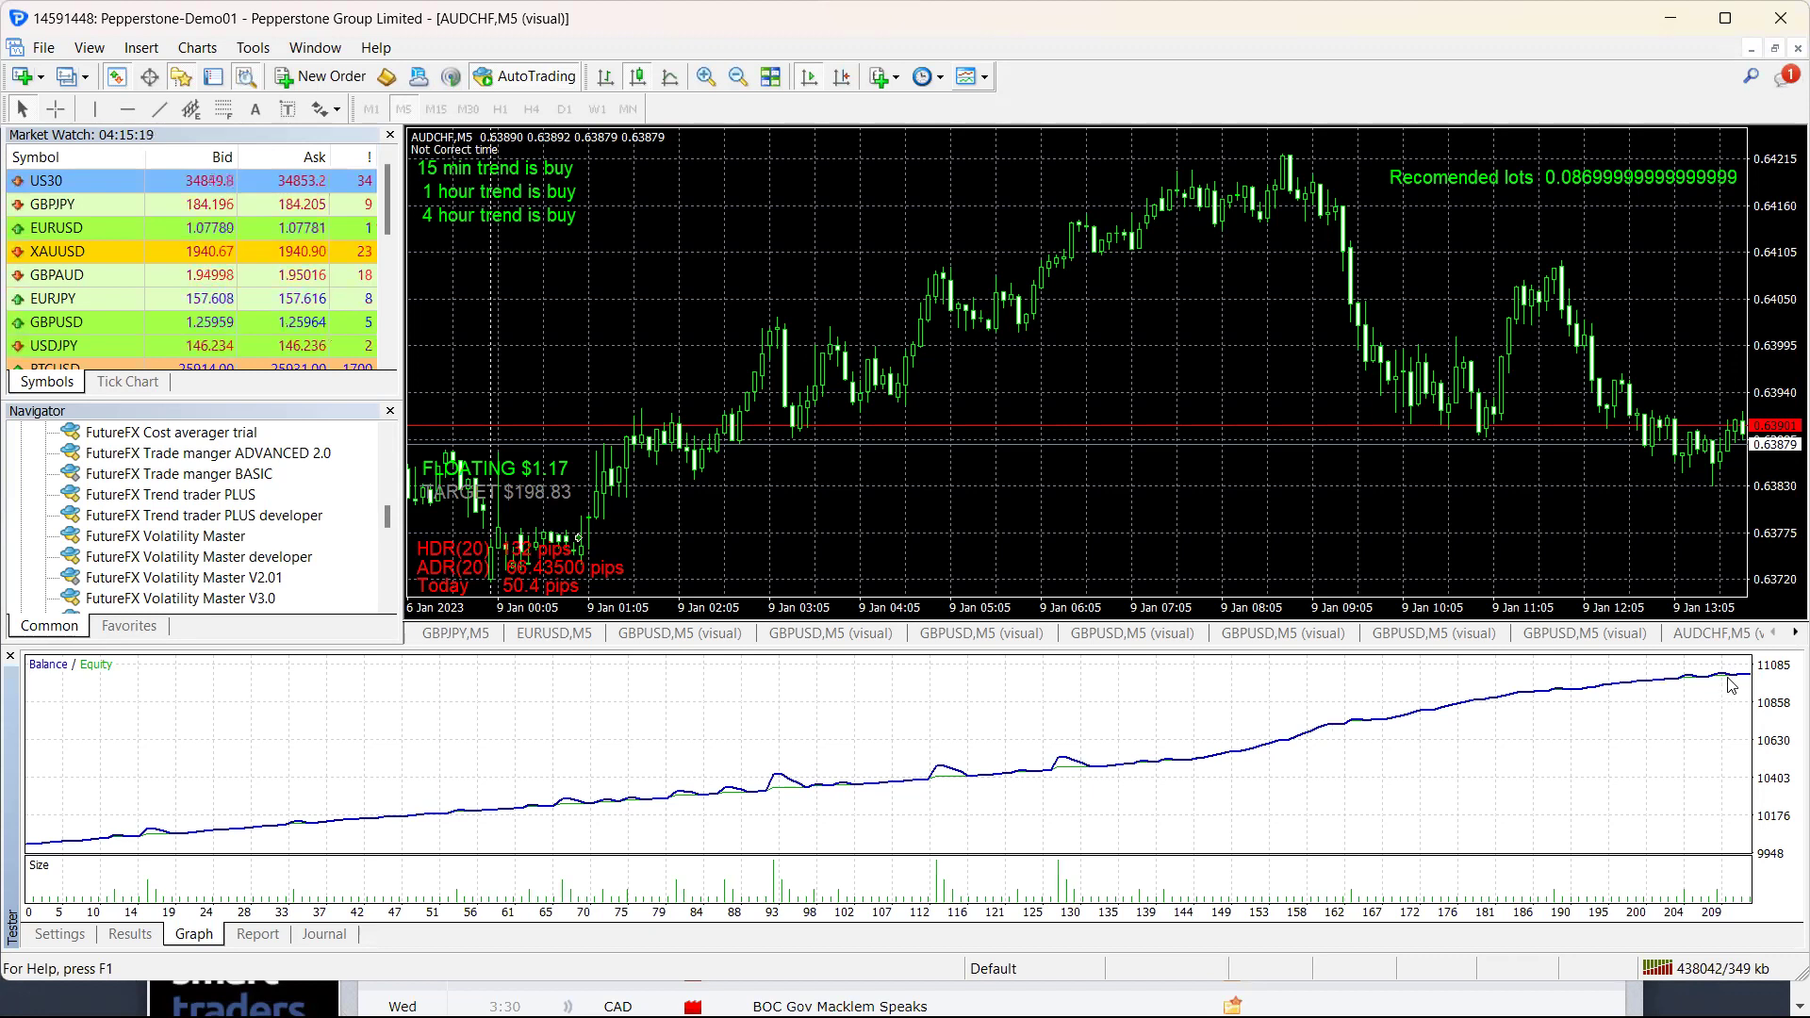
mouse_move(1742, 678)
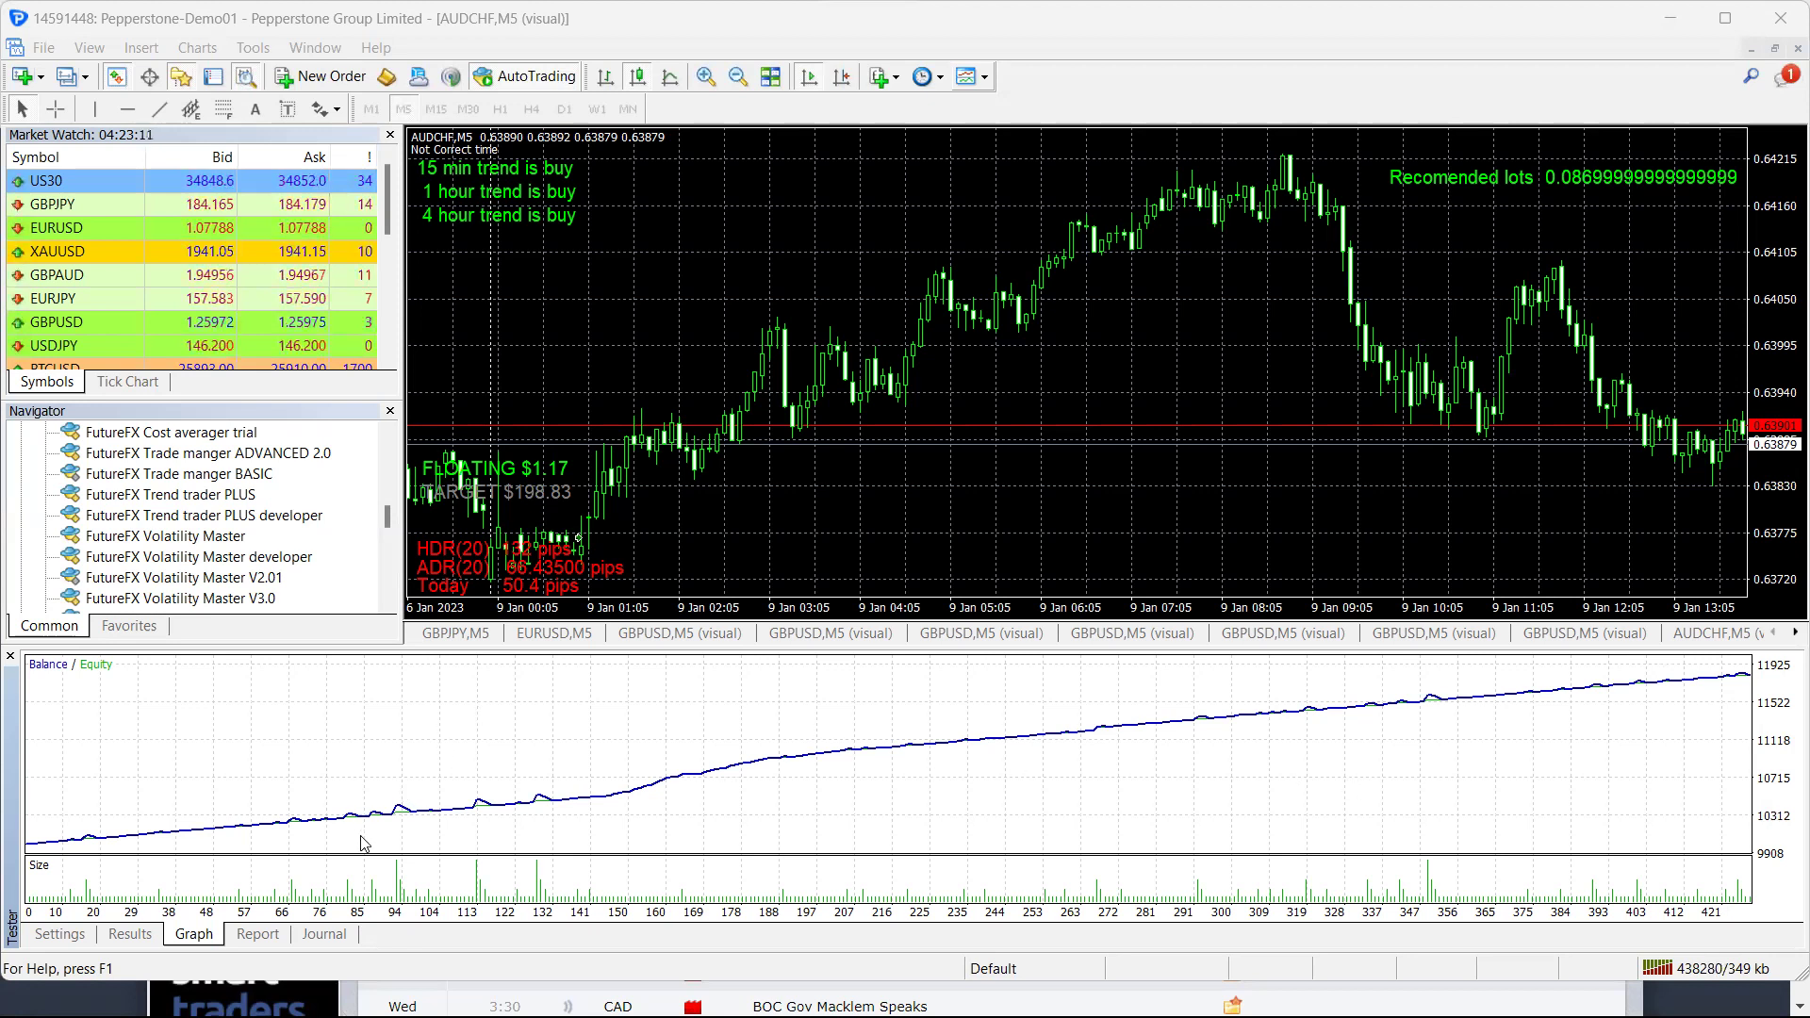
left_click(255, 936)
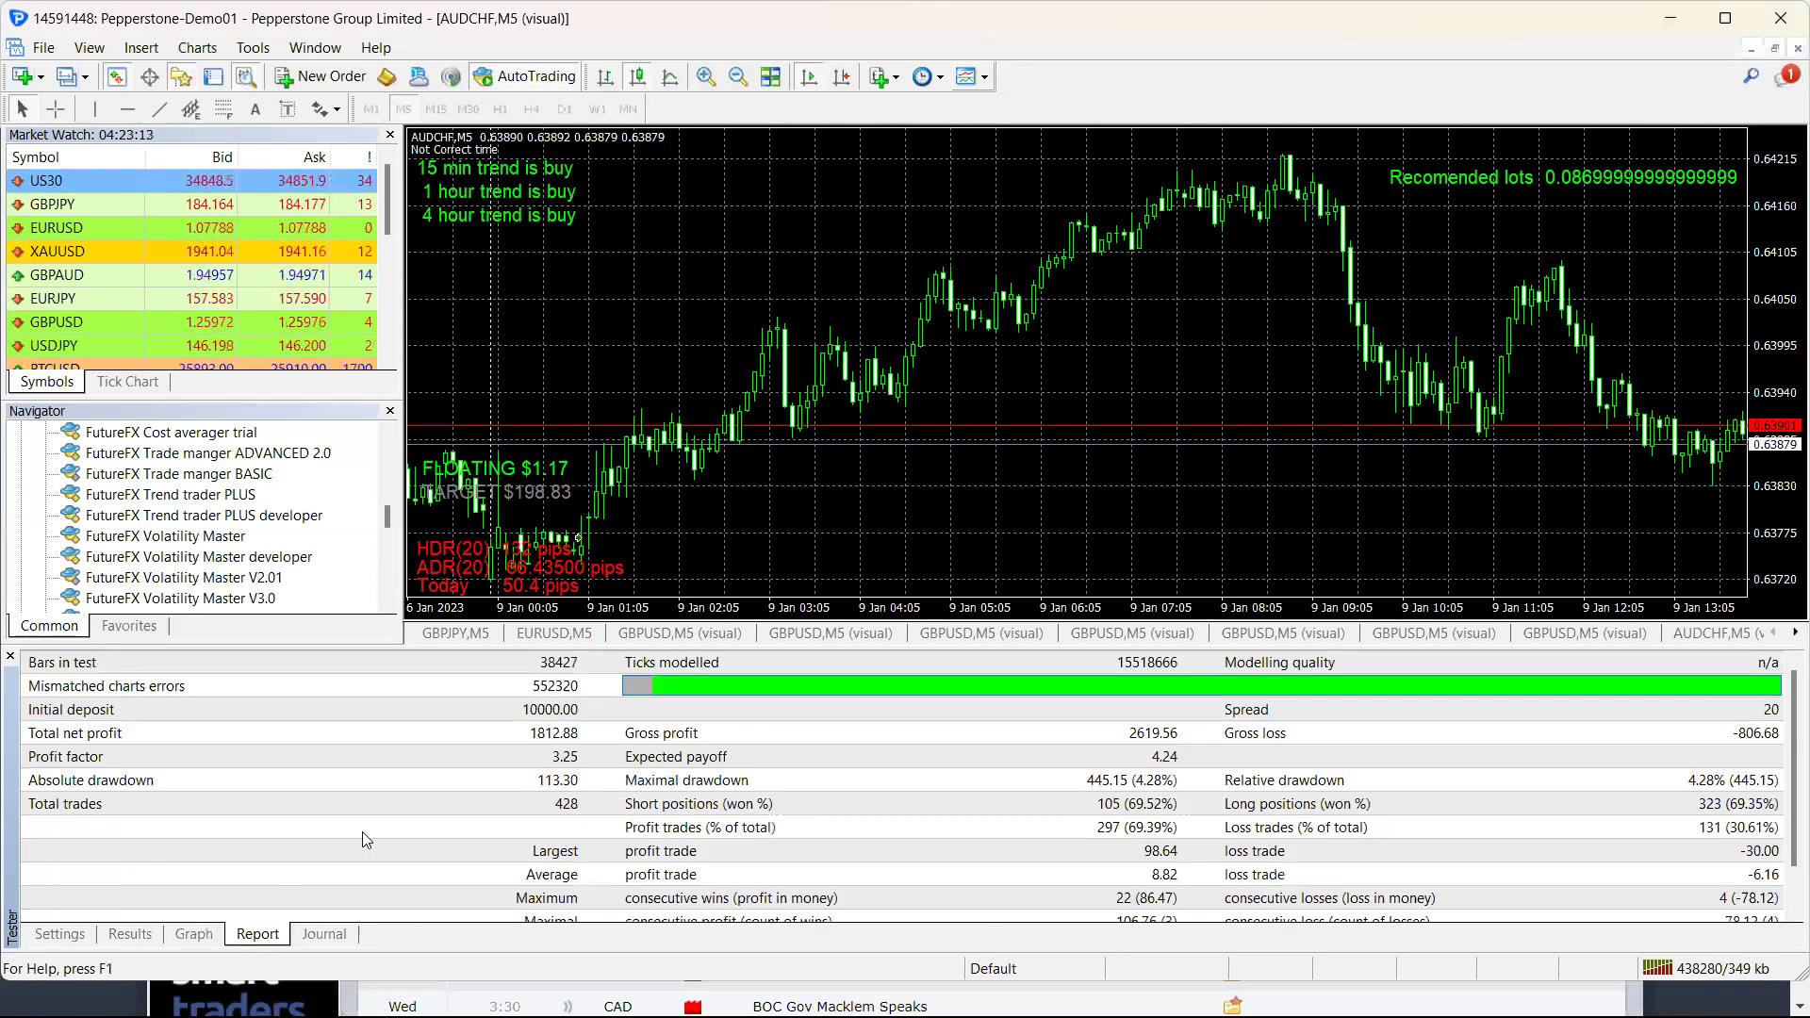